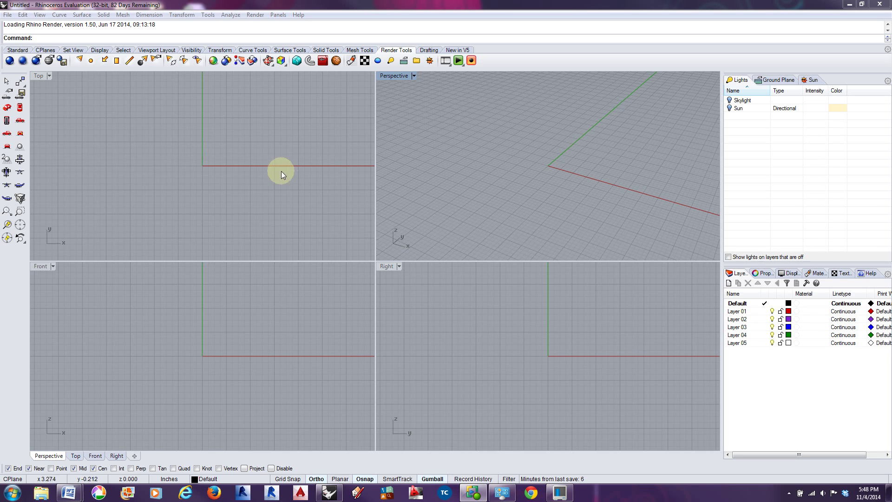
- Open the Rhino model file "Sec1 done" from the Assignment 1 folder
click(7, 15)
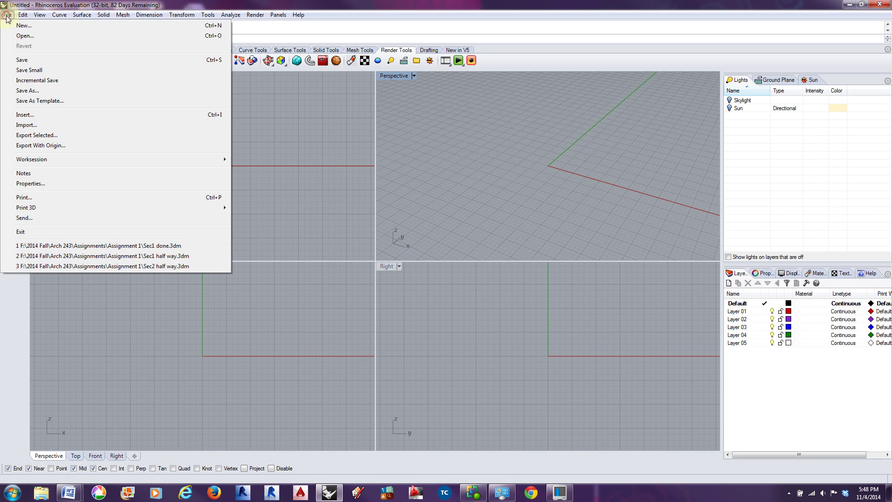
click(21, 35)
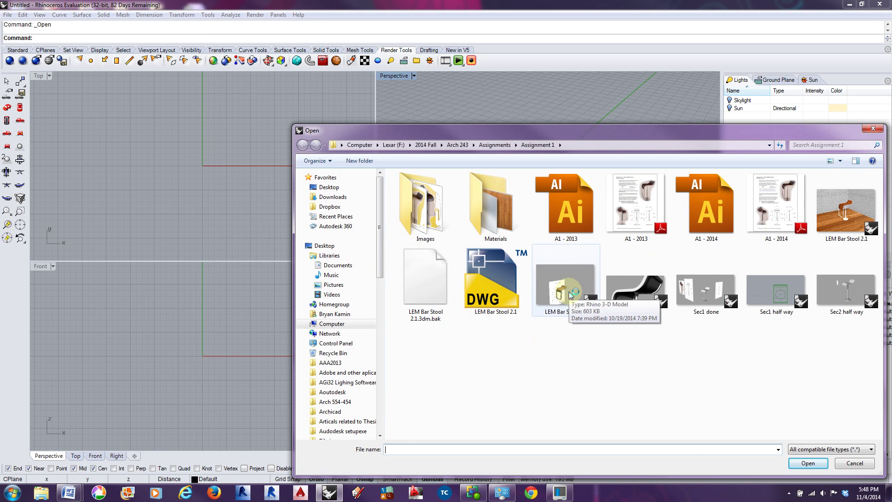
click(704, 291)
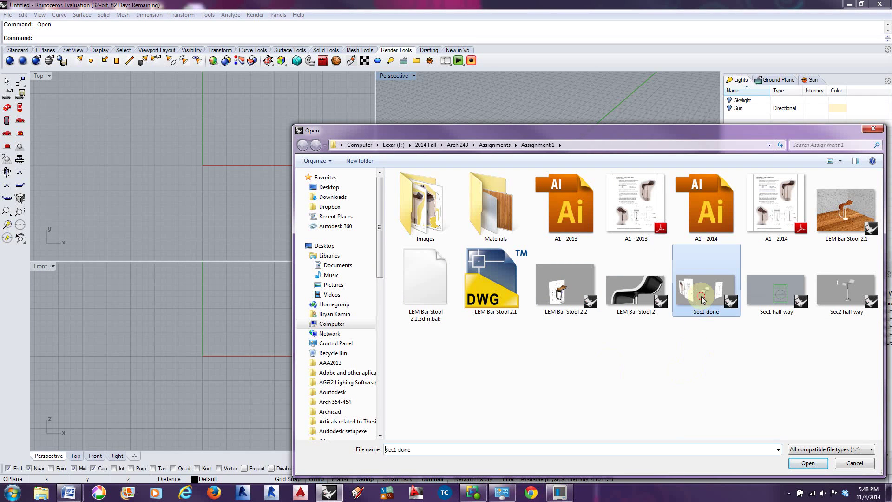
click(807, 463)
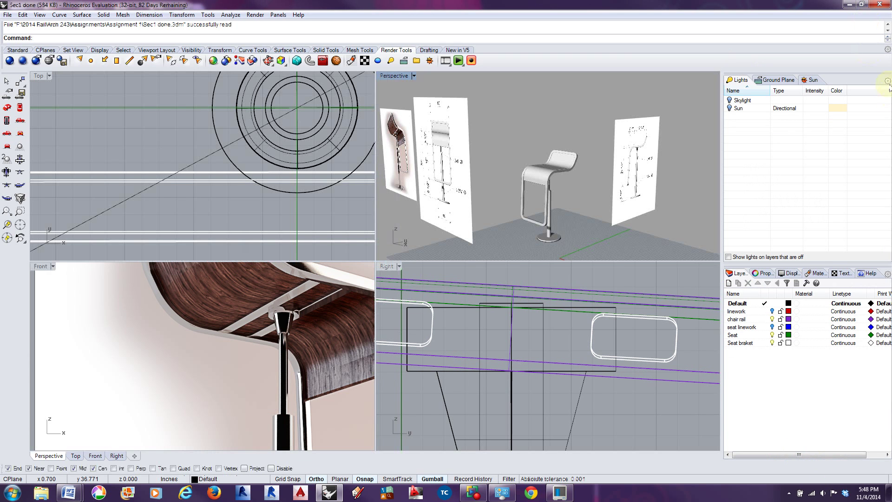
- Close the Lights, Ground Plane and Sun panel group and widen the viewport area by narrowing the layers panel
click(888, 81)
click(816, 374)
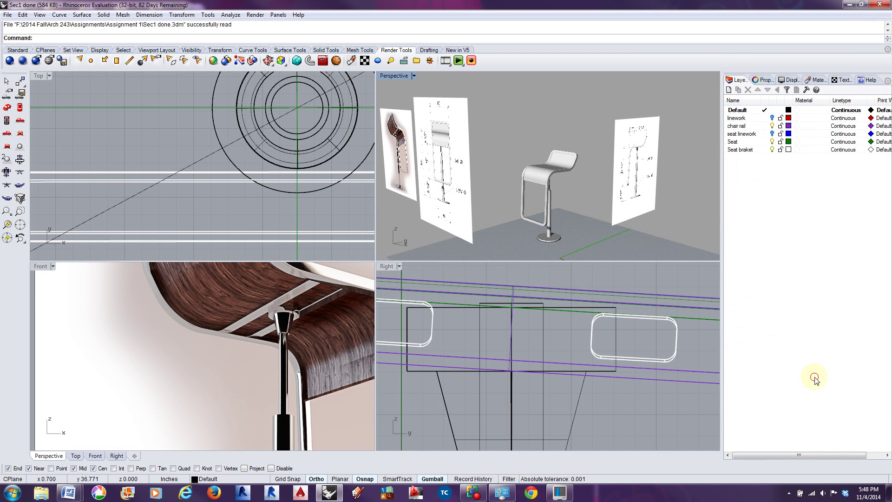
drag(718, 188, 777, 183)
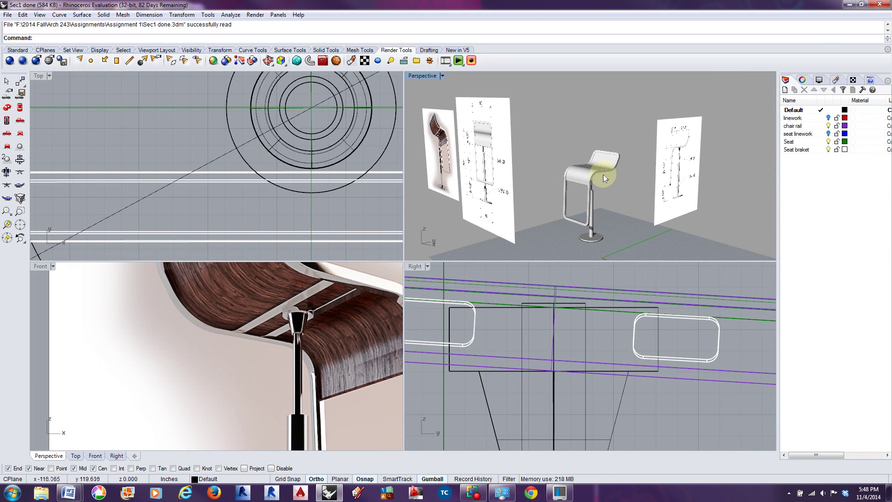
- Examine the bar stool model in the perspective view, including the bracket and support beneath the seat
right_drag(617, 155, 595, 127)
scroll(592, 134, up, 5)
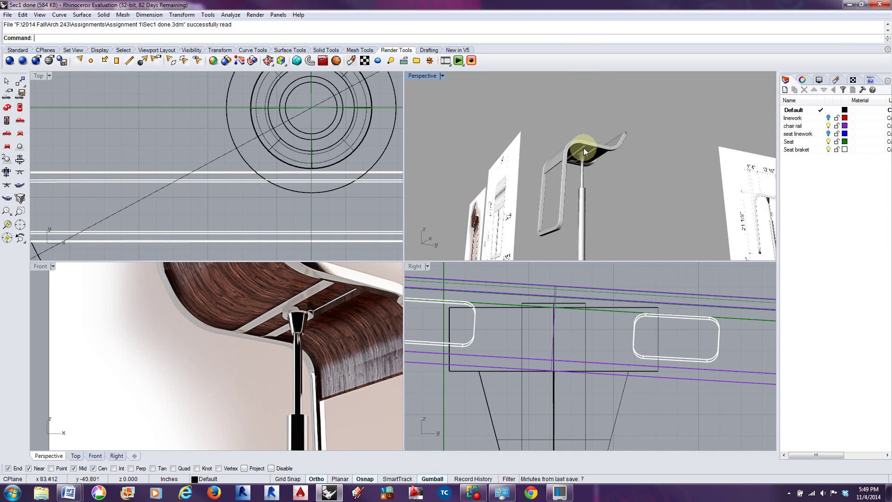
scroll(584, 152, up, 6)
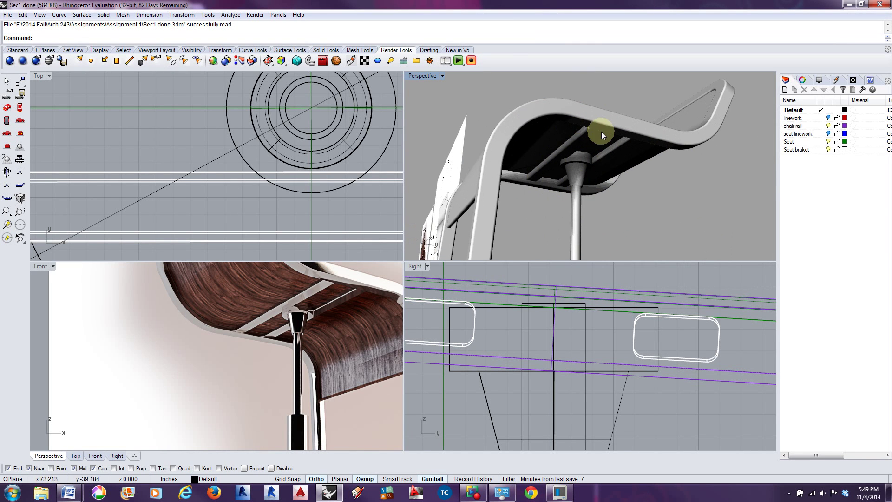
scroll(577, 165, down, 10)
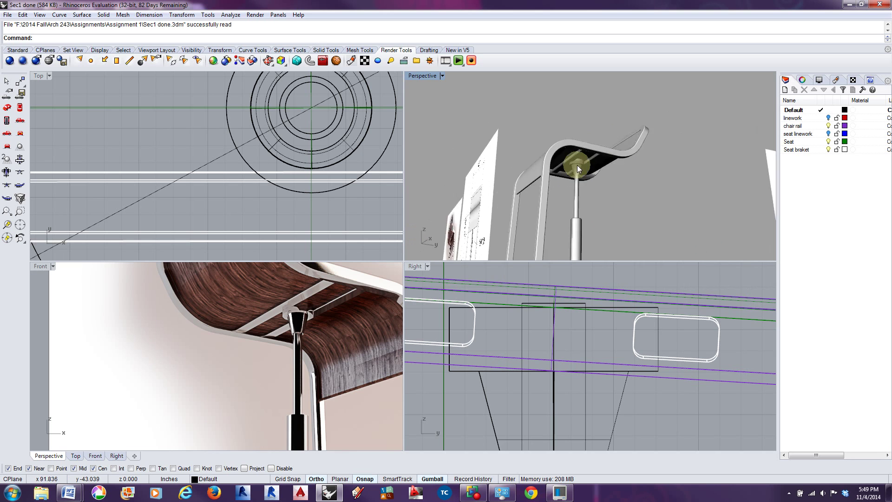
mouse_move(584, 144)
right_down()
mouse_move(588, 196)
mouse_move(581, 154)
right_up()
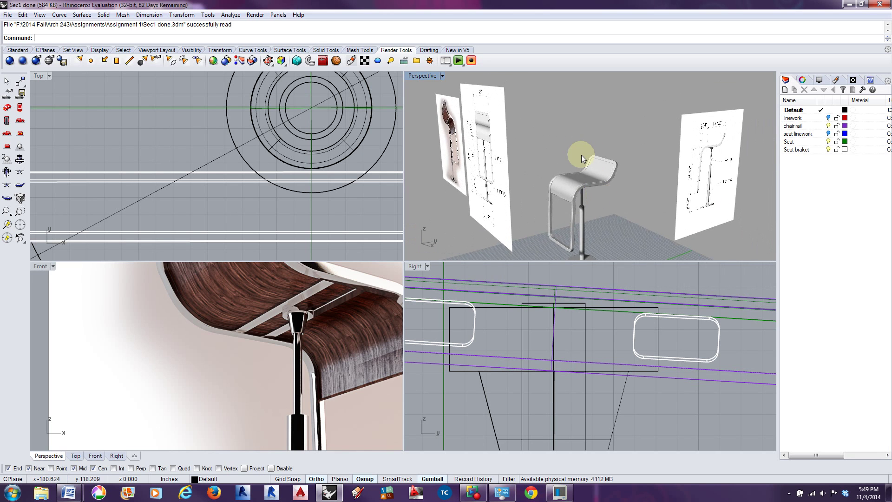
scroll(581, 155, down, 3)
scroll(593, 203, up, 4)
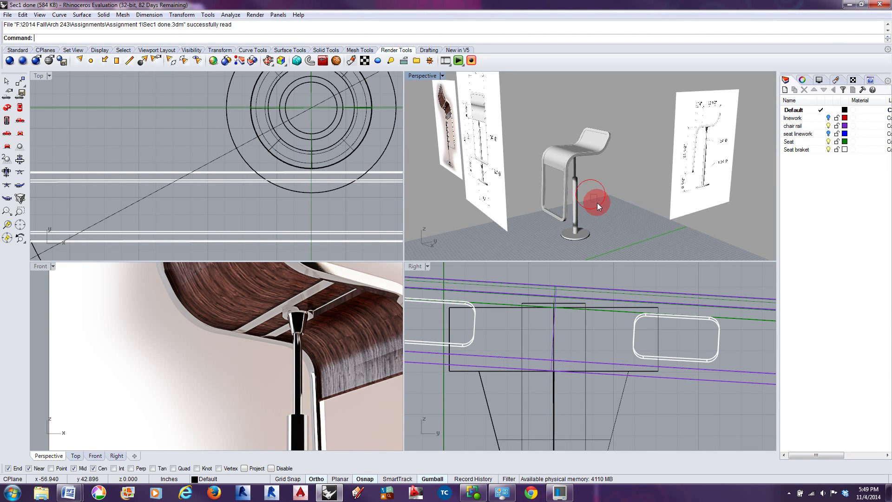
scroll(614, 177, down, 4)
- Move the dimensioned drawing surface and the stool photo surface farther away from the bar stool in the perspective view
click(678, 163)
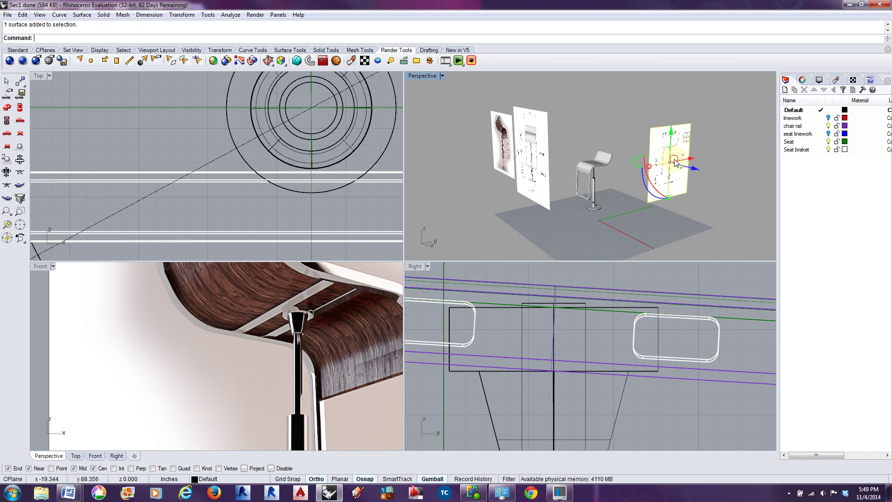
drag(704, 157, 744, 139)
click(510, 159)
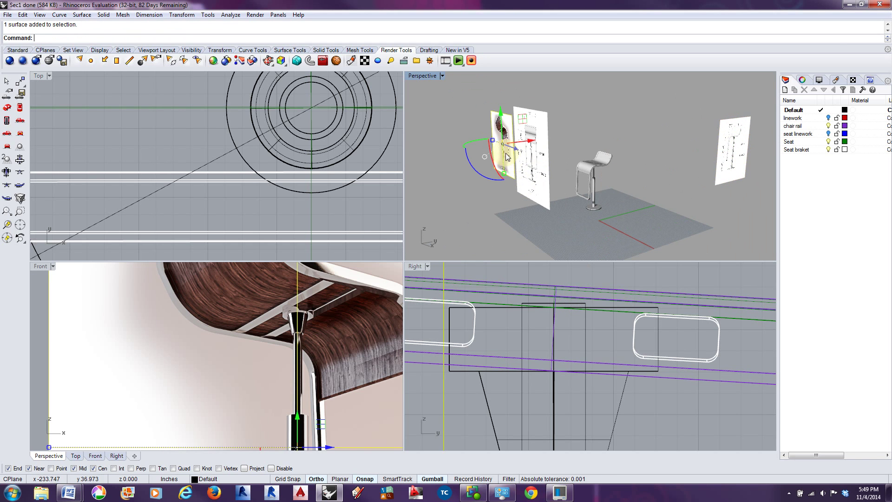
drag(506, 149, 454, 121)
right_drag(604, 214, 632, 242)
scroll(597, 174, up, 5)
scroll(608, 189, down, 3)
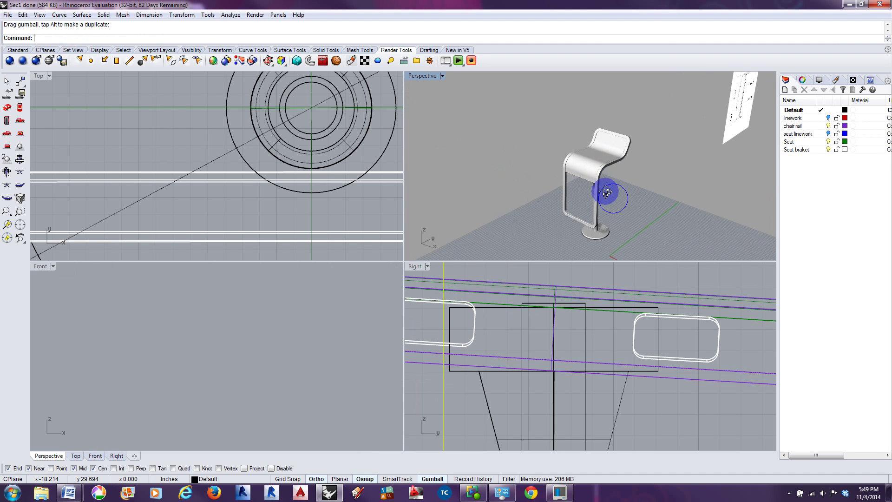
right_drag(617, 197, 619, 201)
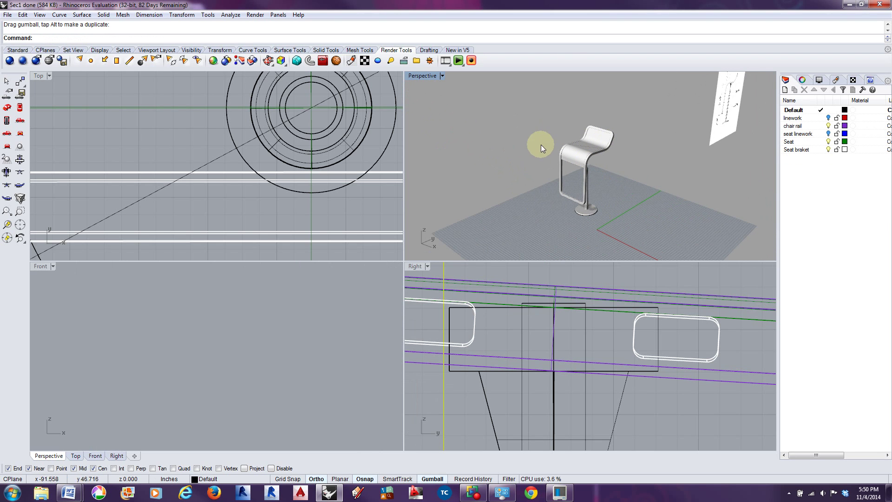
click(7, 15)
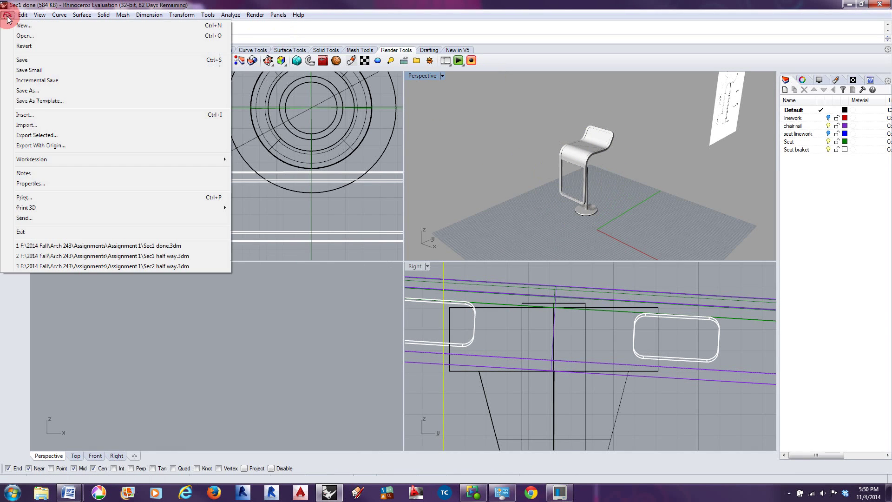
click(51, 135)
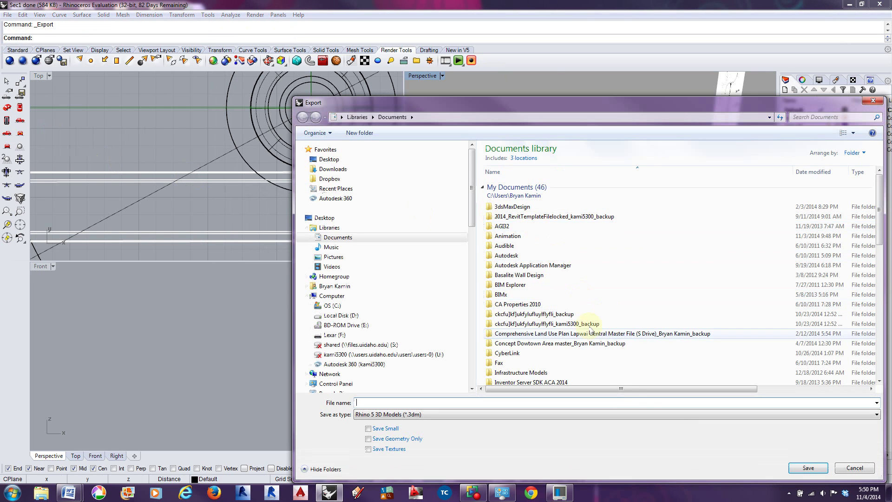
click(840, 469)
click(542, 109)
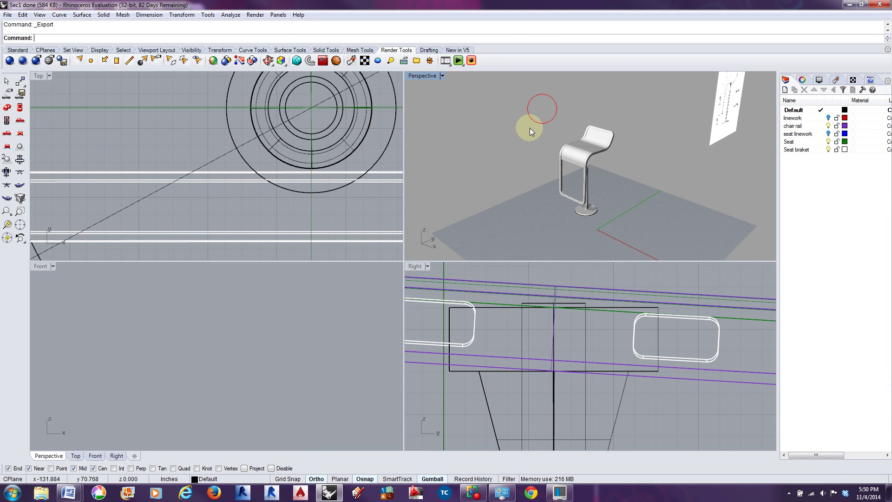
drag(523, 90, 646, 236)
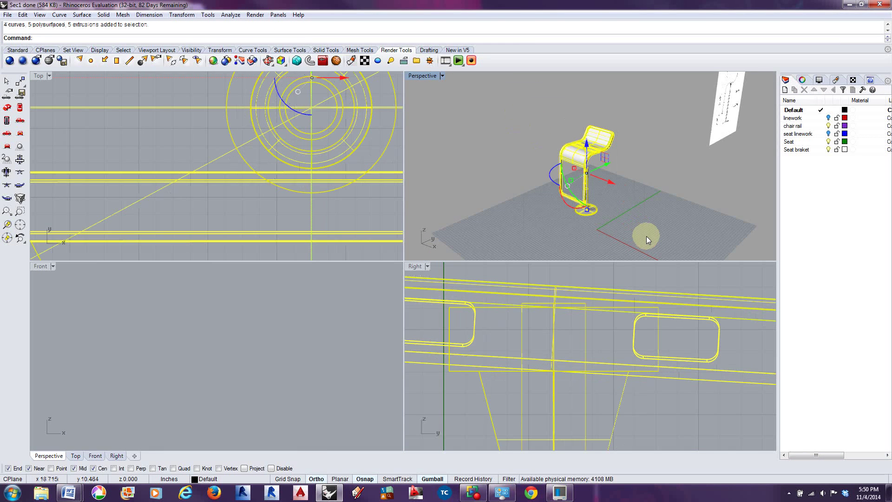
click(8, 15)
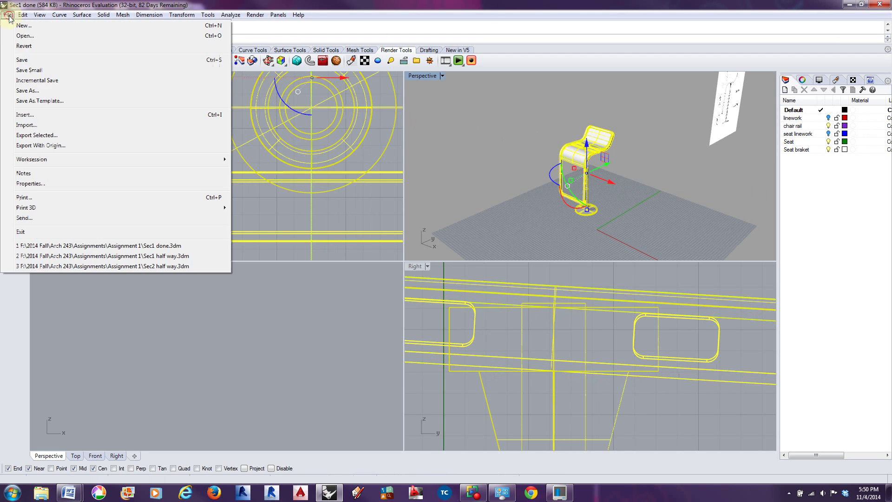
click(37, 135)
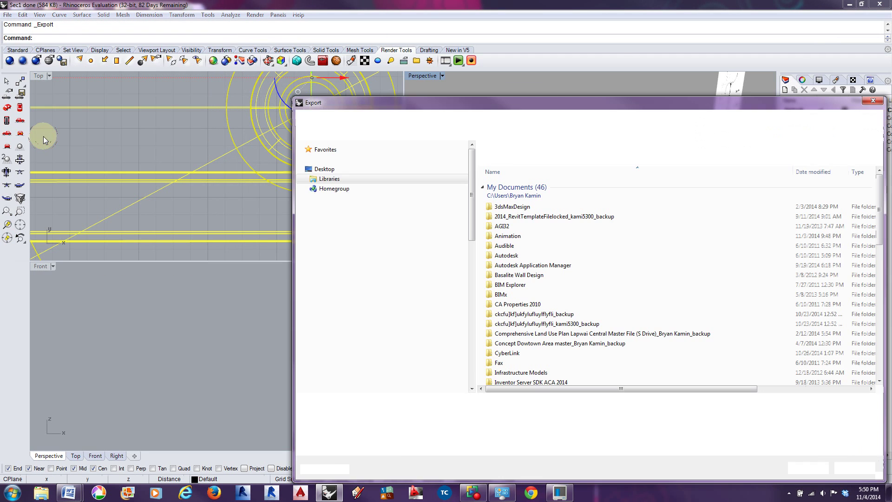
click(870, 100)
click(567, 100)
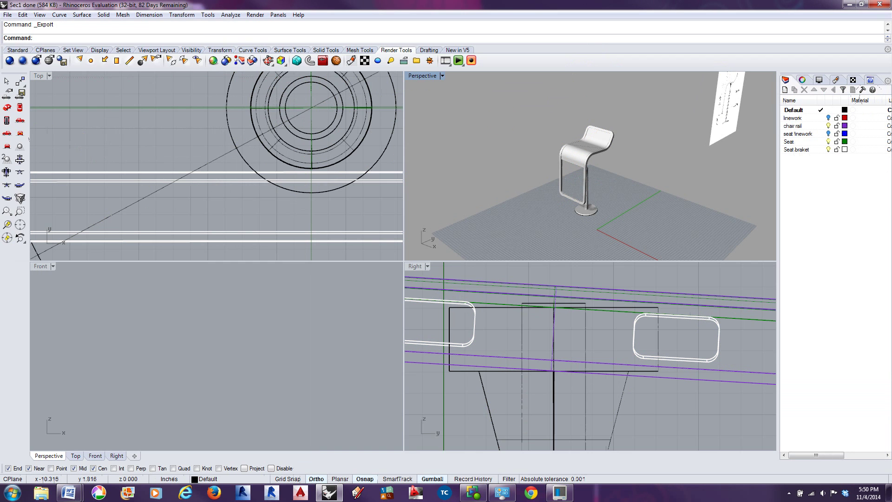
- Use Export Selected on the whole bar stool, review the available export file formats, and cancel without saving
click(7, 15)
click(47, 135)
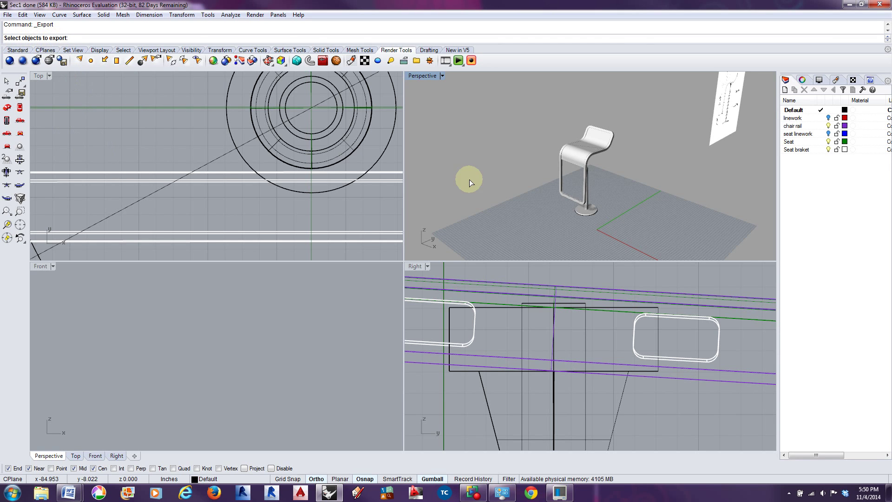
click(584, 180)
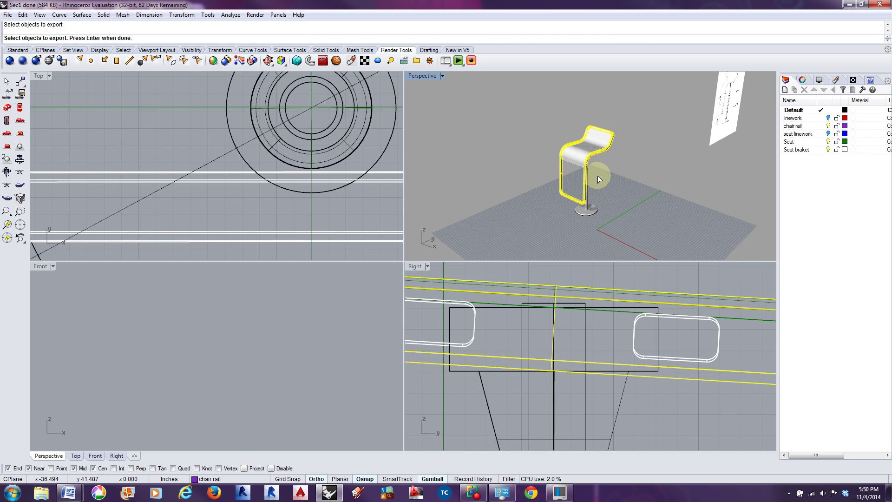
drag(534, 120, 633, 231)
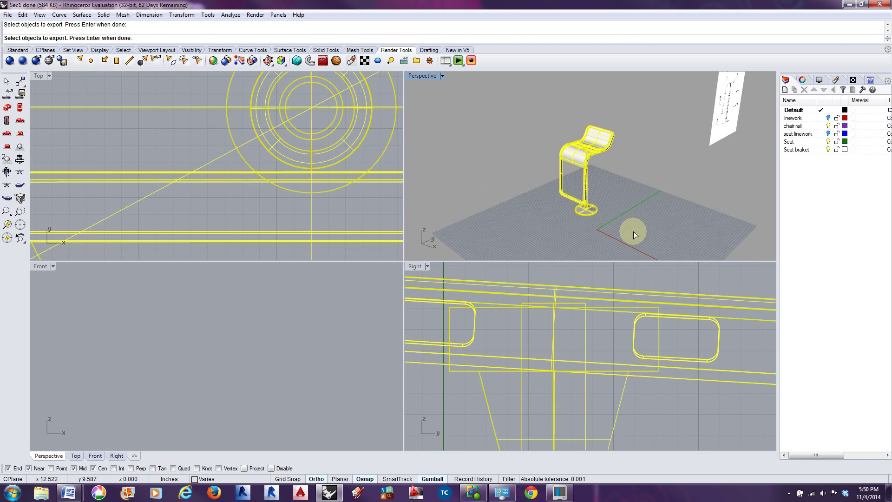
key(Return)
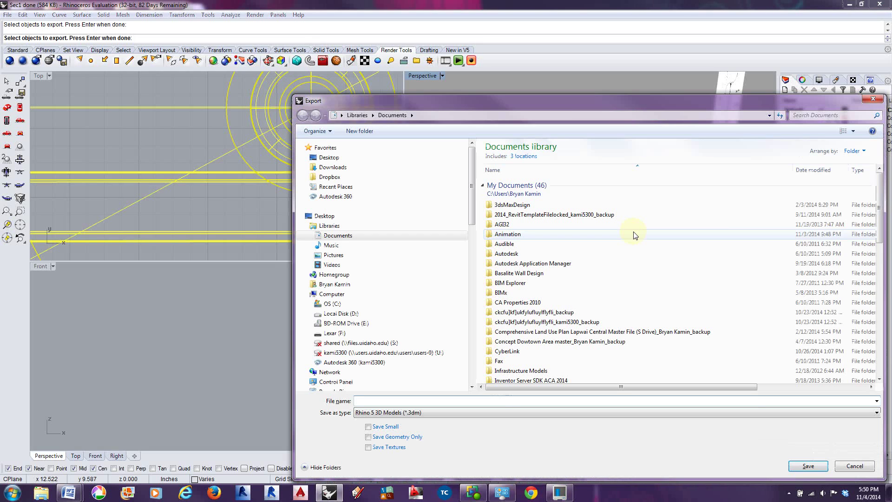
drag(635, 108, 553, 34)
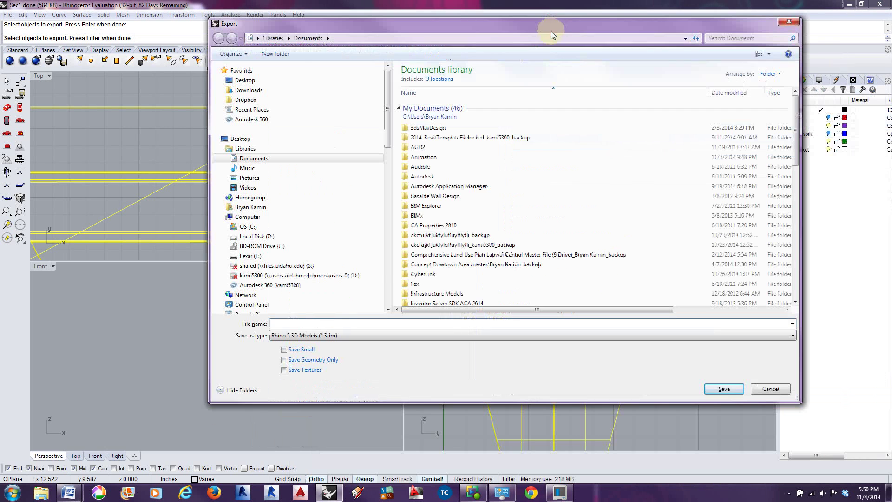
click(429, 335)
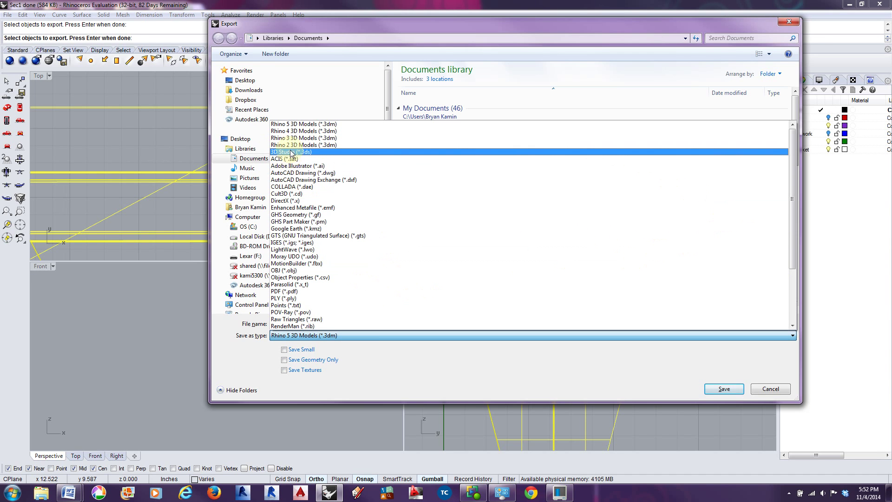
drag(791, 179, 785, 273)
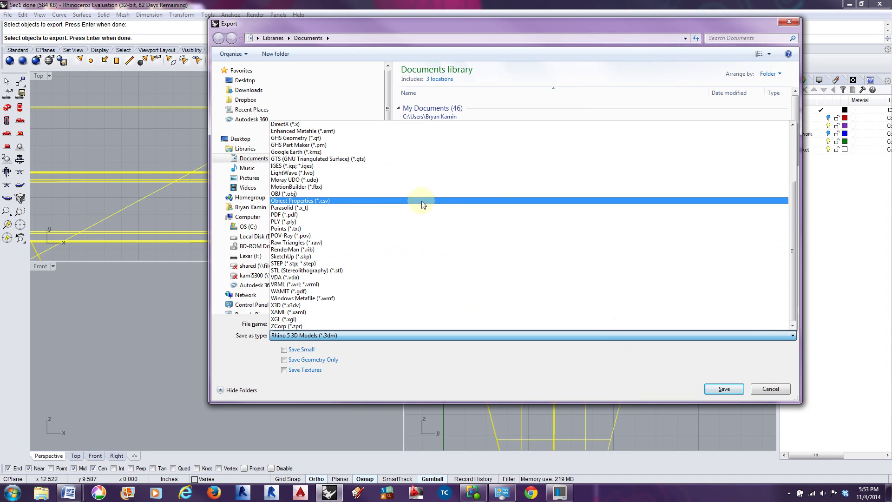
click(773, 393)
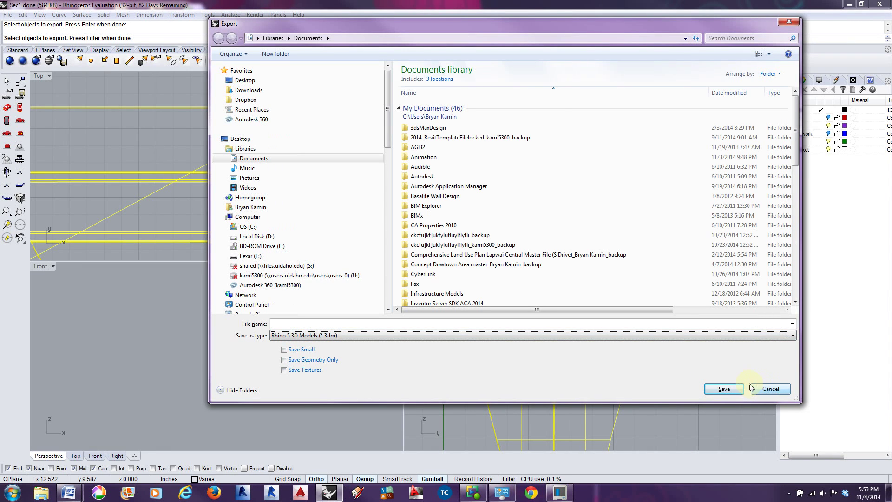
click(765, 392)
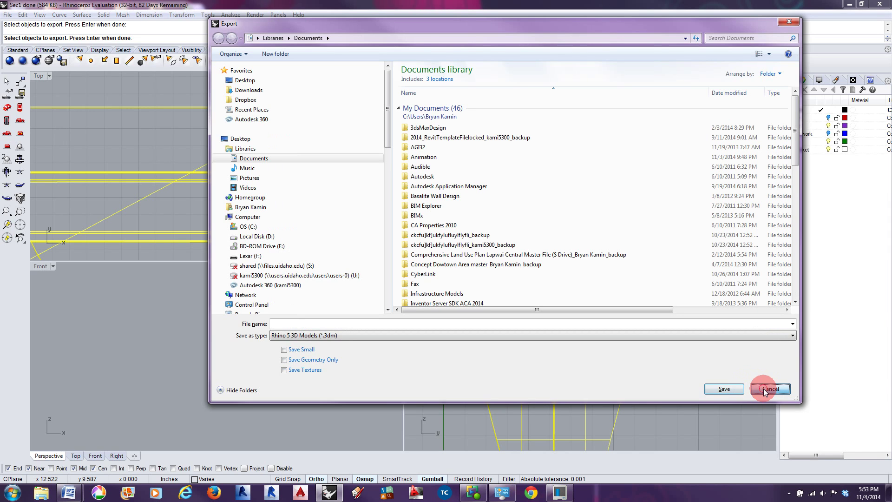
mouse_move(765, 392)
mouse_down()
mouse_move(714, 388)
mouse_move(770, 389)
mouse_up()
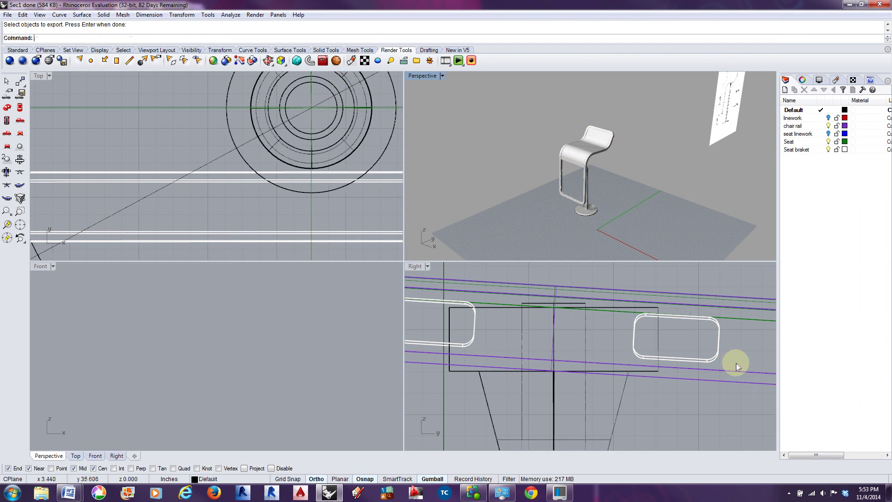
- Orient the perspective view's construction plane to the side rail of the stool seat using the To Object option
scroll(629, 138, down, 4)
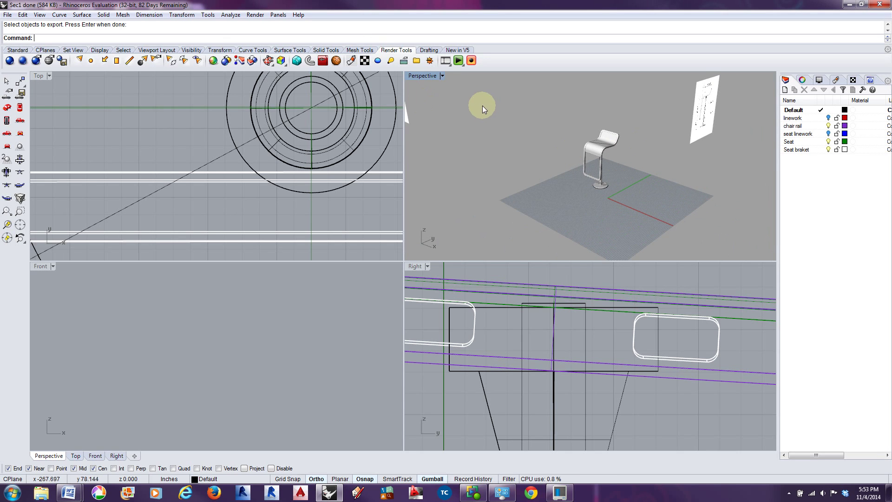
click(429, 76)
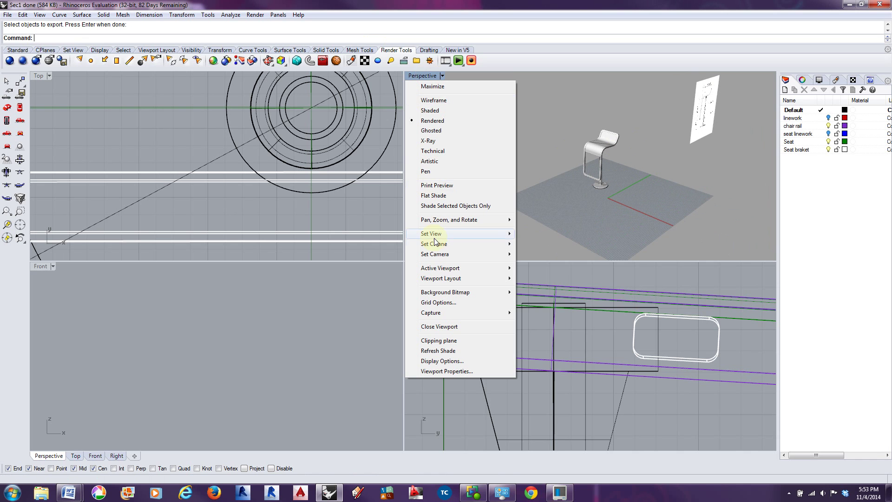
mouse_move(445, 248)
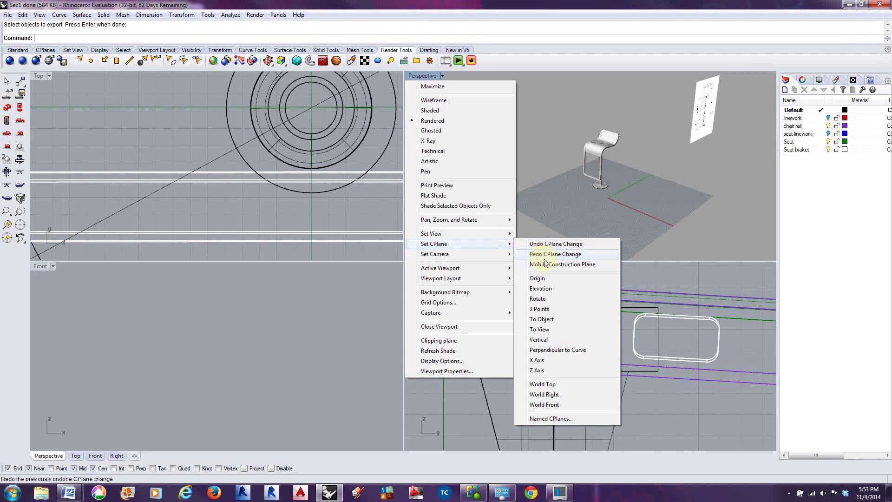
click(550, 319)
scroll(609, 143, up, 2)
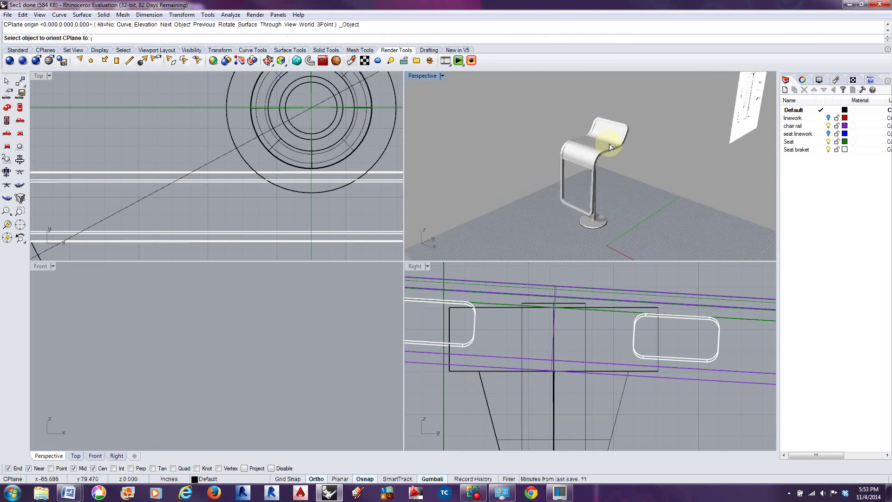
scroll(609, 144, up, 6)
right_drag(627, 170, 652, 147)
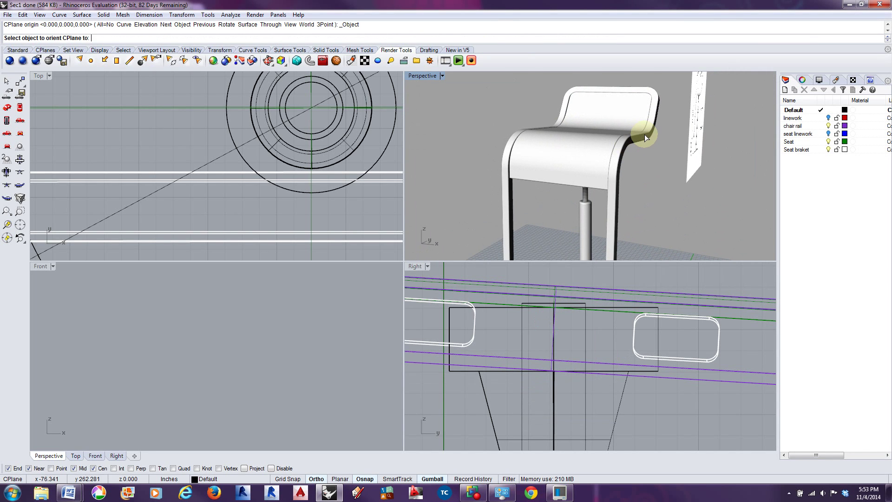
click(648, 135)
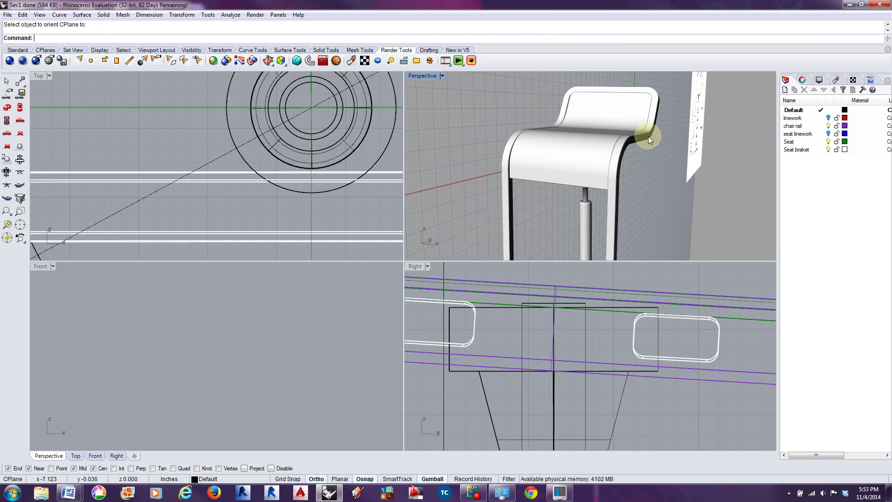
right_drag(648, 153, 631, 173)
scroll(616, 145, down, 10)
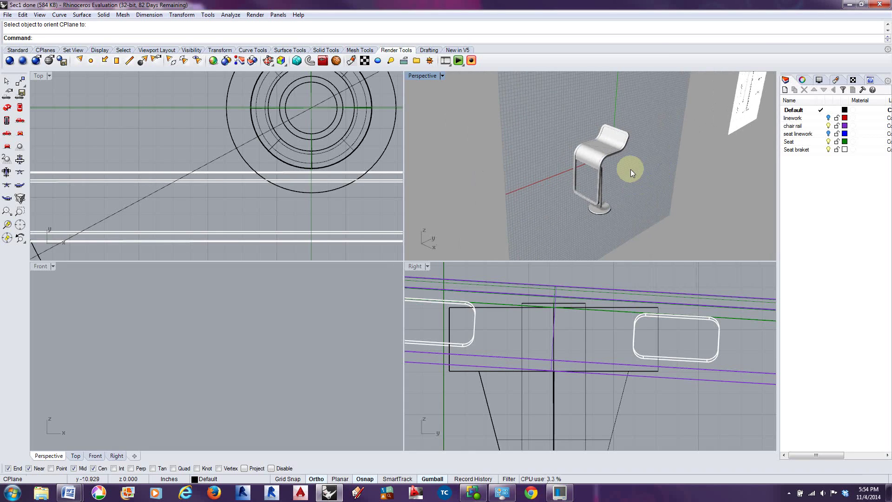
scroll(608, 162, up, 5)
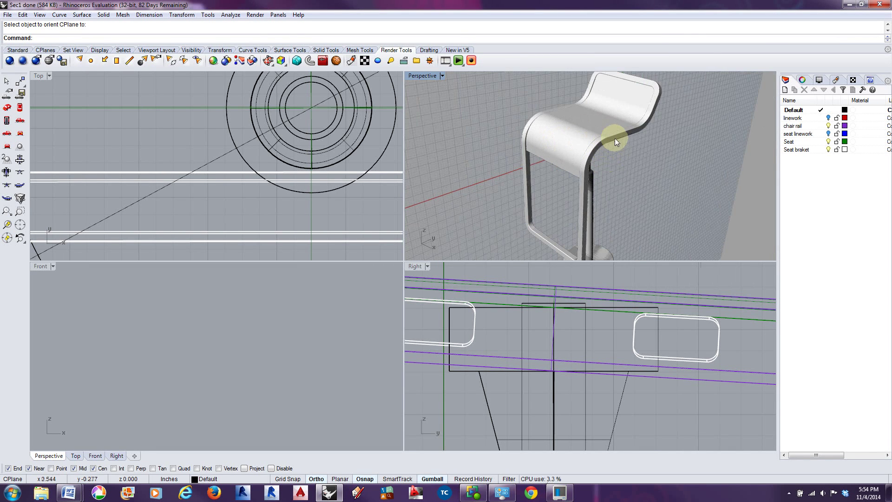
right_drag(604, 186, 612, 215)
scroll(609, 195, down, 5)
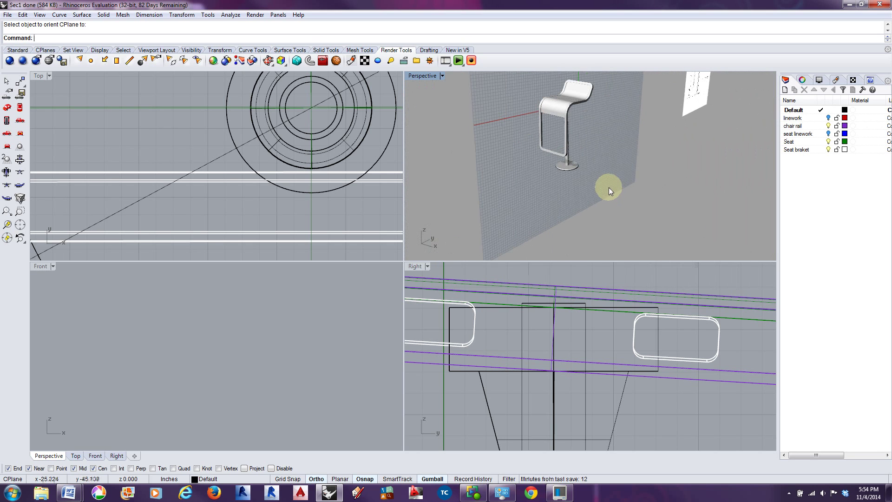
- Orient the perspective view's construction plane to the curve on the underside of the stool's round base
click(441, 76)
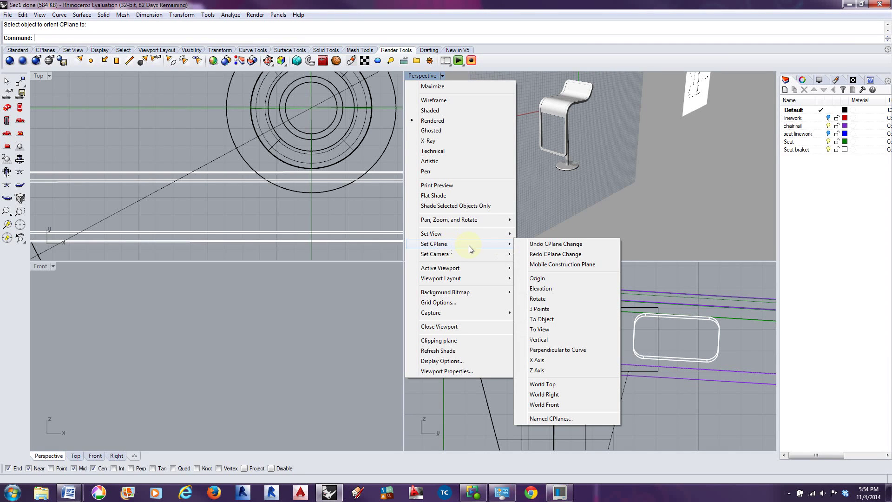
click(546, 321)
right_drag(595, 177, 600, 114)
scroll(561, 171, up, 7)
scroll(580, 166, up, 2)
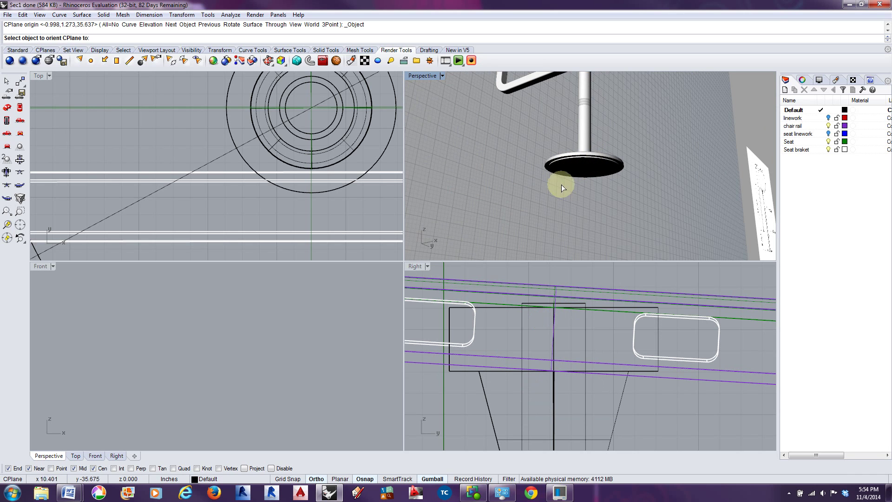
click(597, 162)
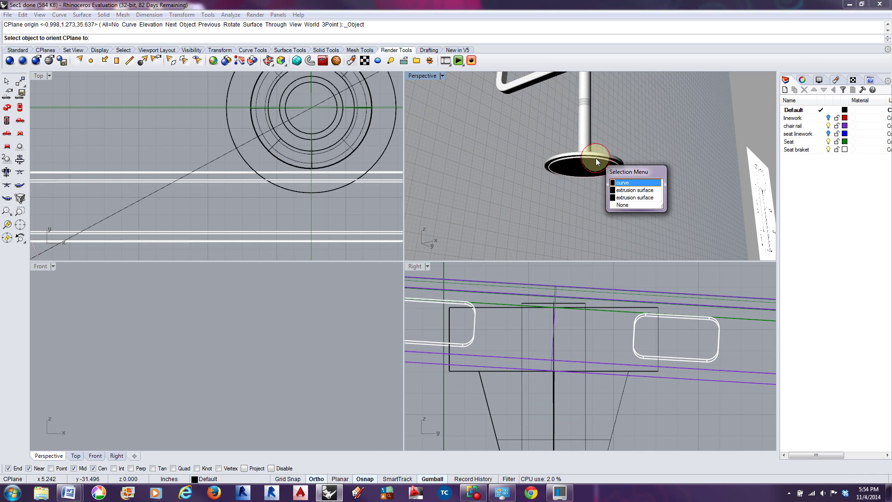
click(623, 183)
scroll(614, 160, down, 5)
right_drag(617, 157, 601, 173)
scroll(600, 172, down, 5)
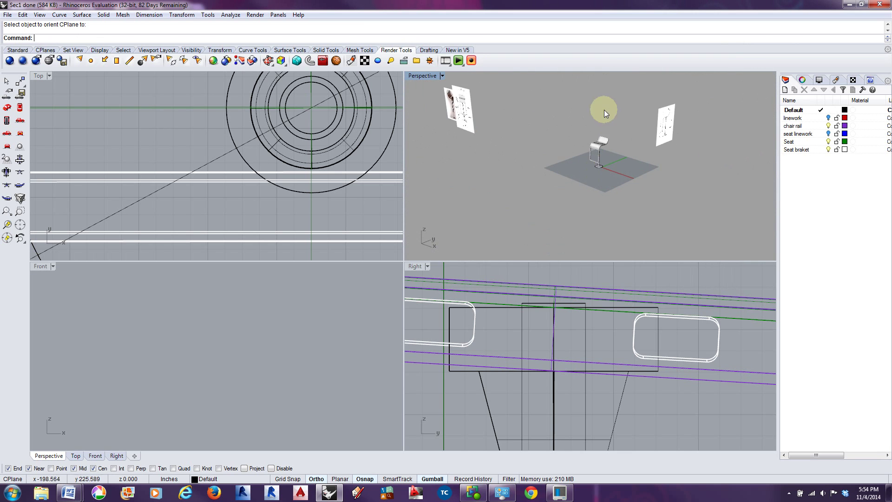
scroll(597, 160, up, 5)
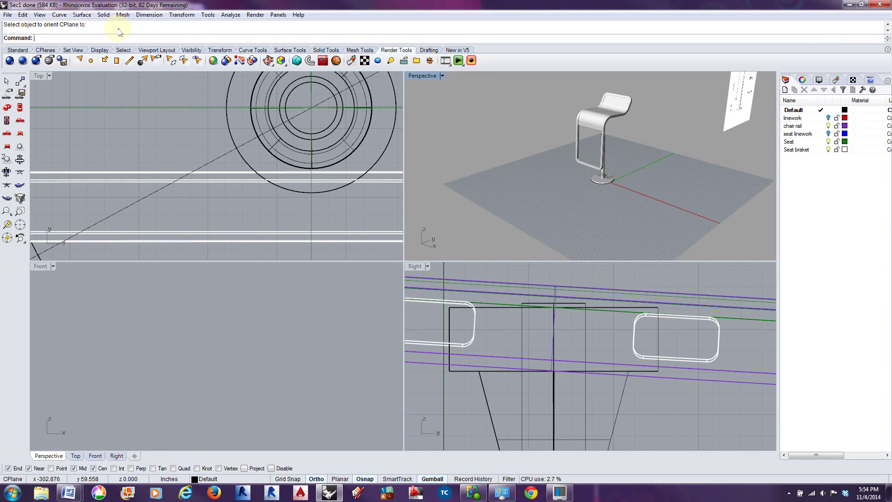
- Draw a 120 by 120 inch corner-to-corner rectangle in the top view, with its first corner beyond the back of the stool
scroll(568, 181, down, 5)
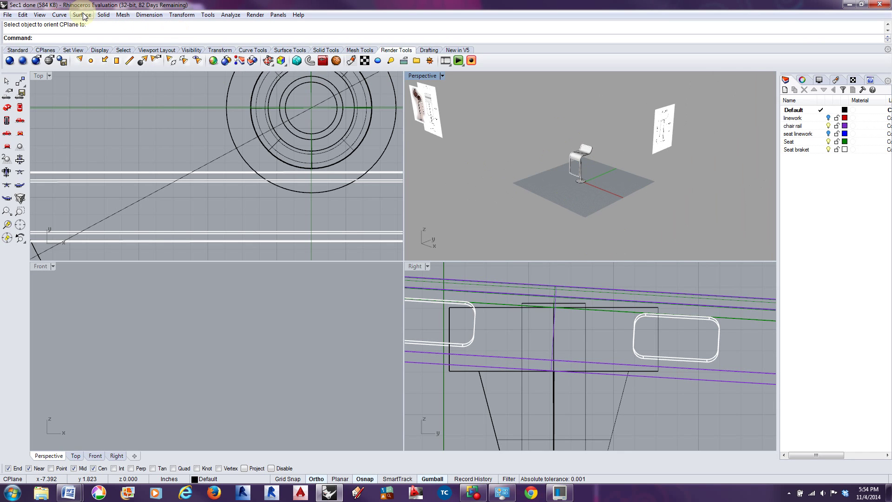
click(59, 15)
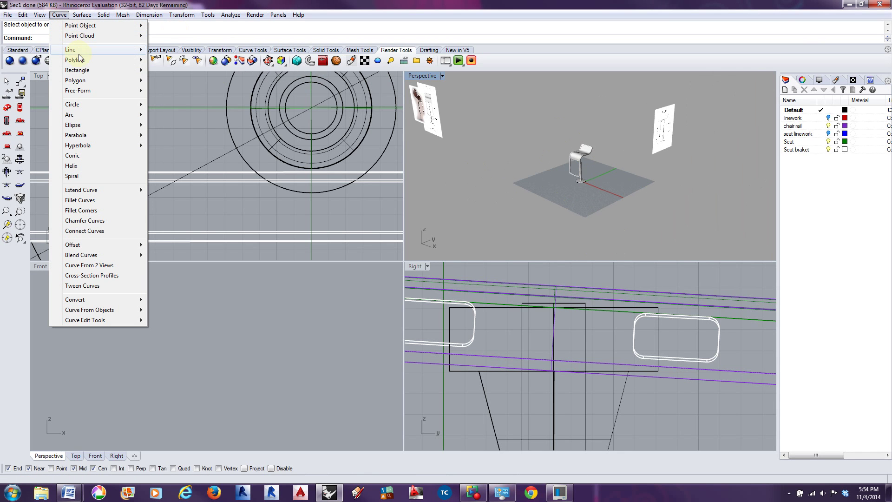
mouse_move(81, 63)
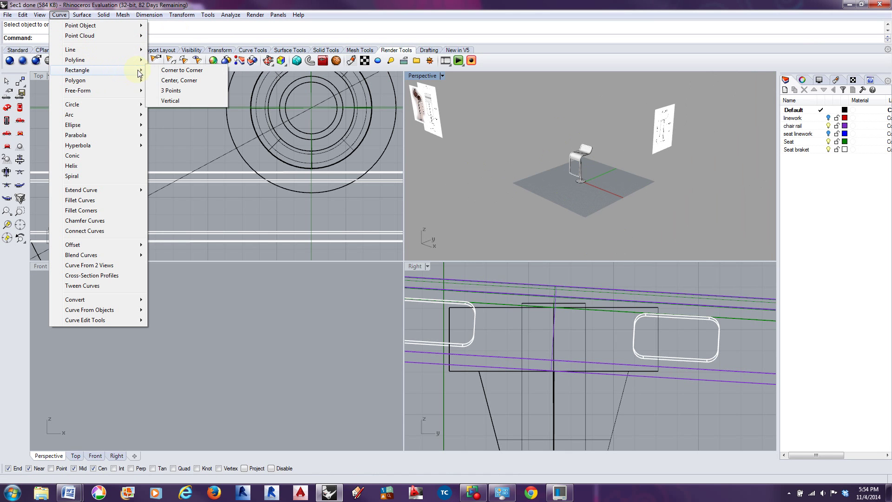
click(180, 71)
scroll(270, 176, down, 8)
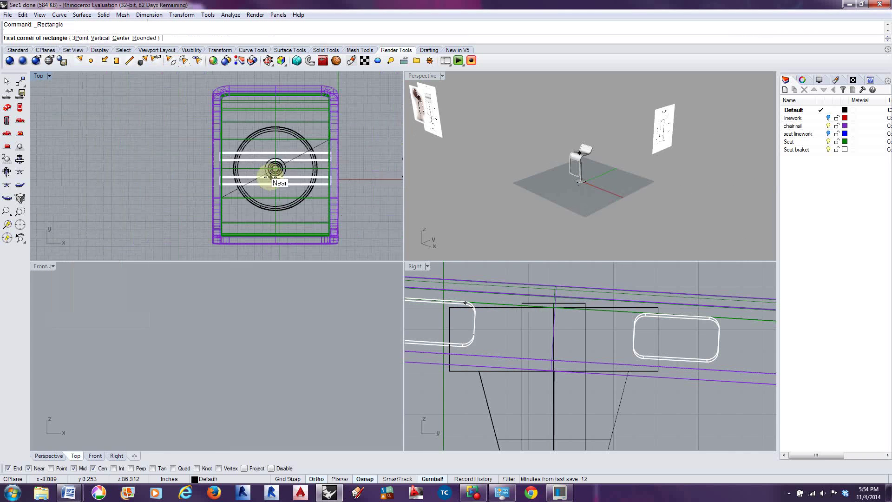
click(223, 138)
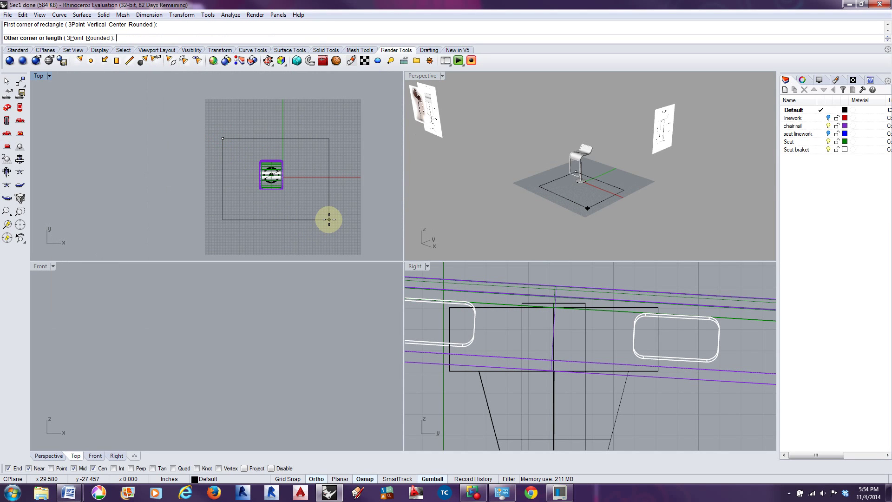
text(120)
key(Return)
text(12)
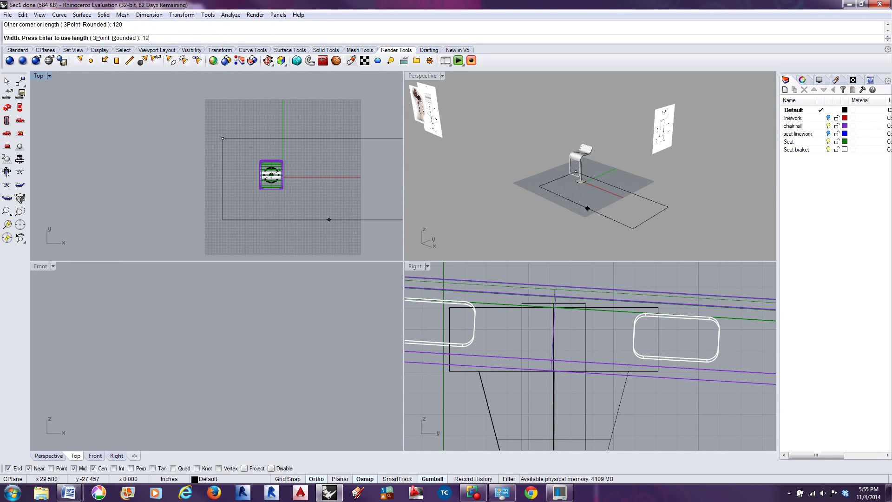
key(Return)
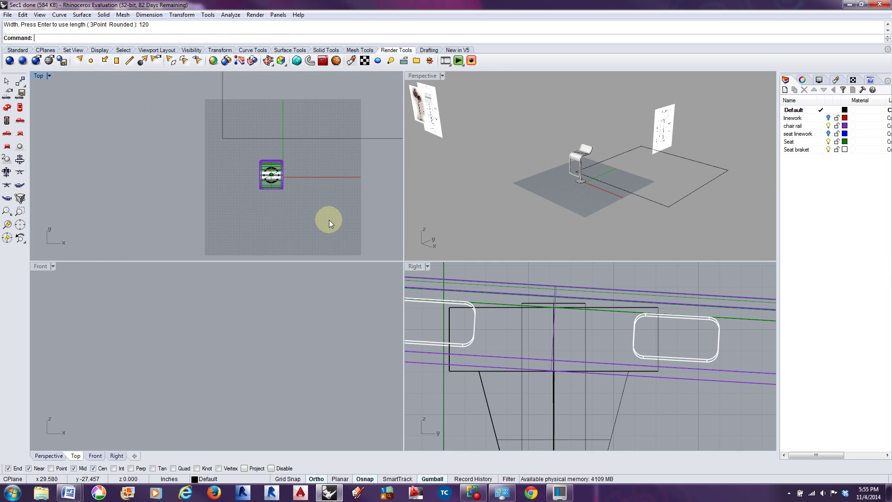
- Turn off the midpoint snap and move the rectangle from its center to the center of the stool base's underside
right_drag(623, 182, 690, 158)
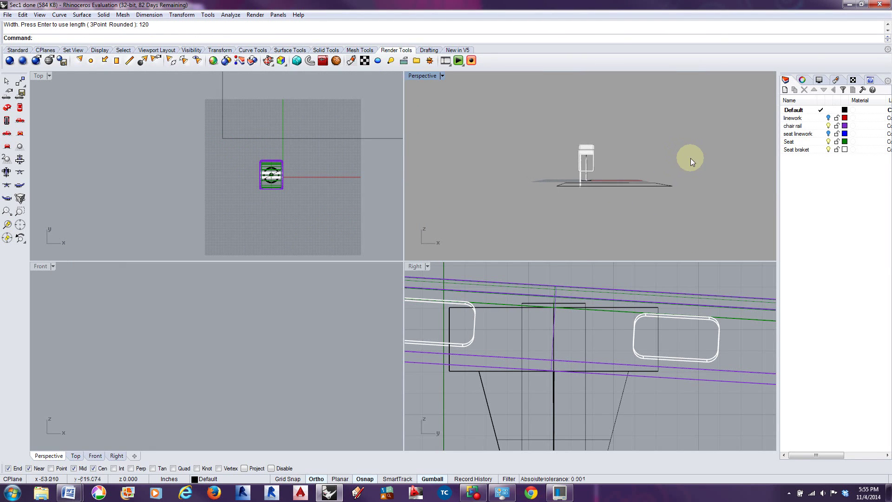
scroll(600, 179, up, 5)
right_drag(720, 201, 635, 195)
scroll(651, 181, down, 5)
click(695, 138)
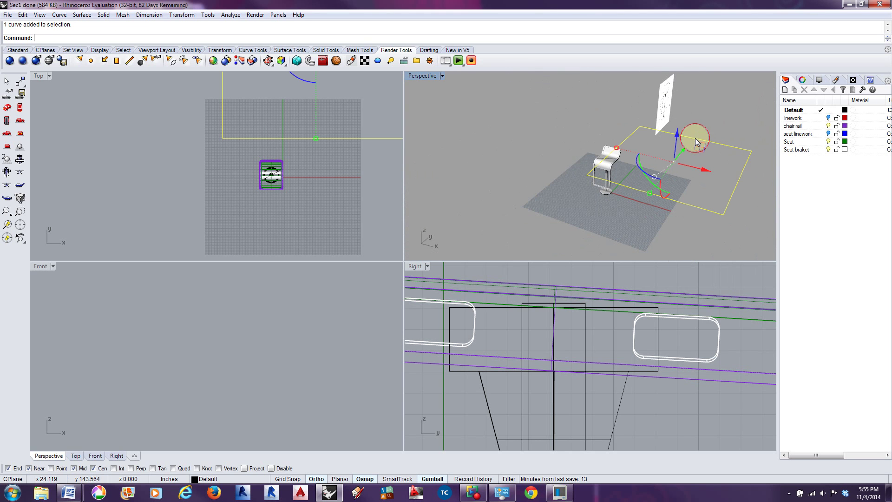
click(185, 15)
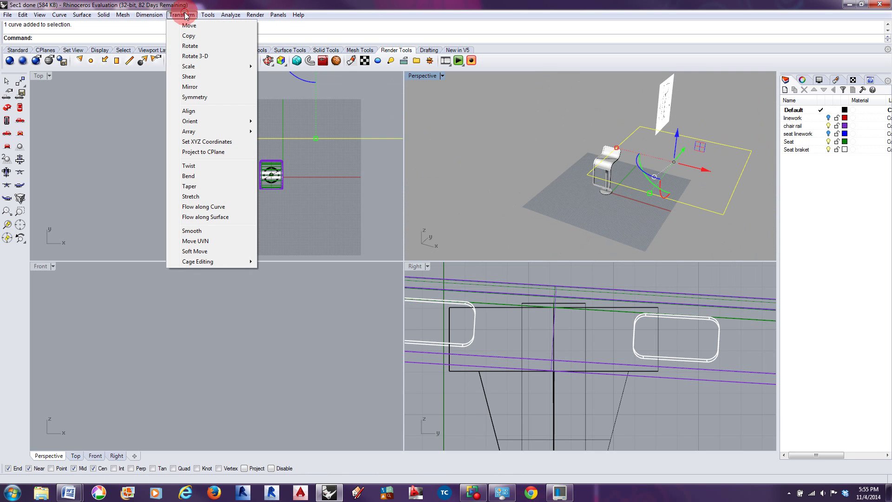
click(189, 26)
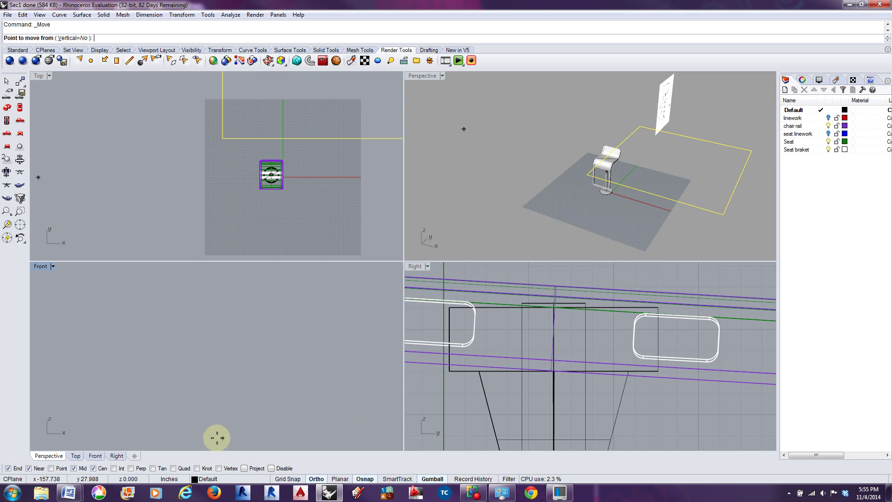
click(94, 468)
click(73, 467)
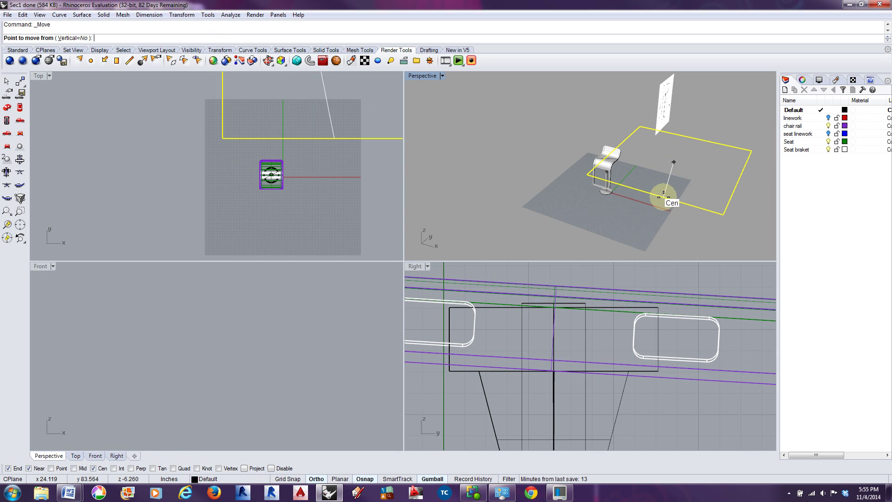
click(665, 193)
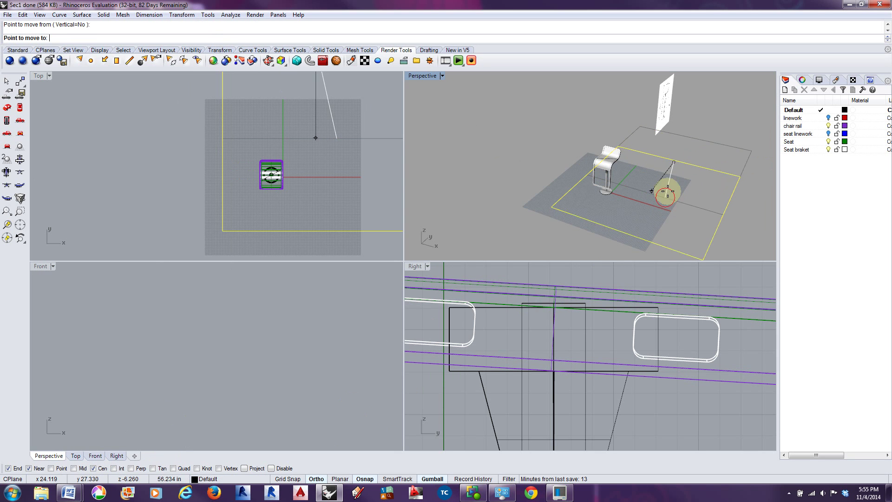
scroll(600, 191, up, 10)
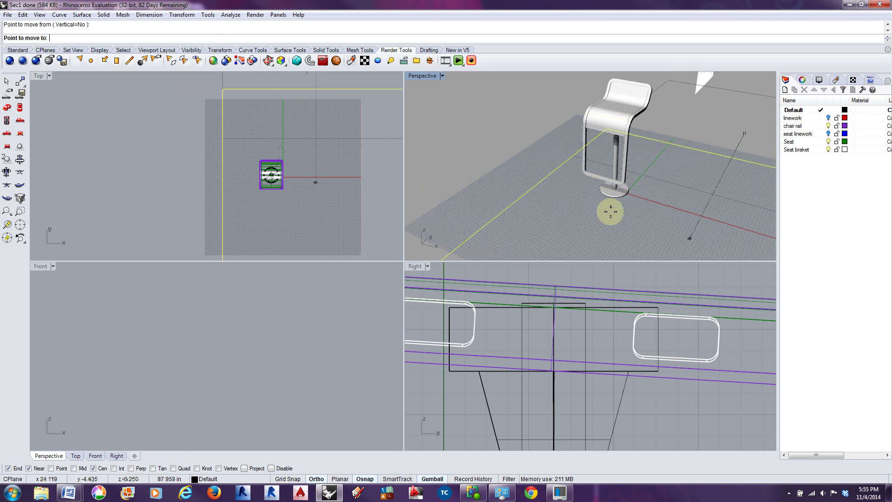
scroll(619, 180, up, 3)
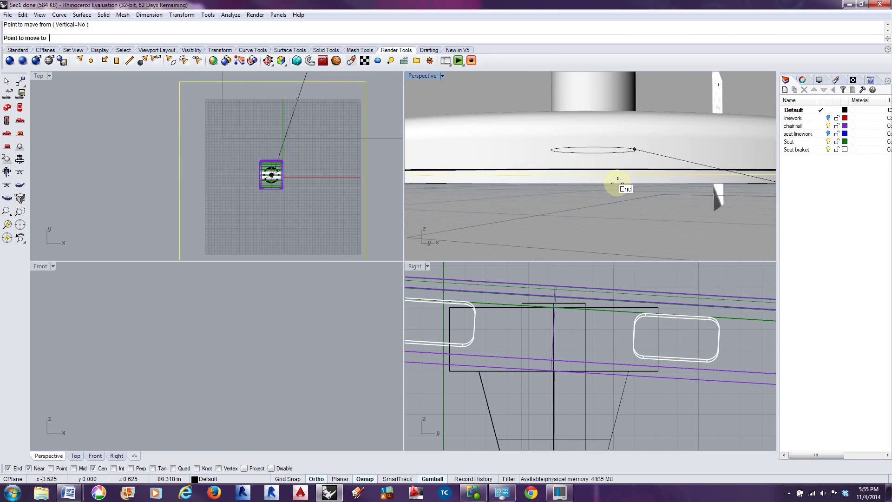
scroll(619, 184, down, 8)
scroll(620, 185, up, 10)
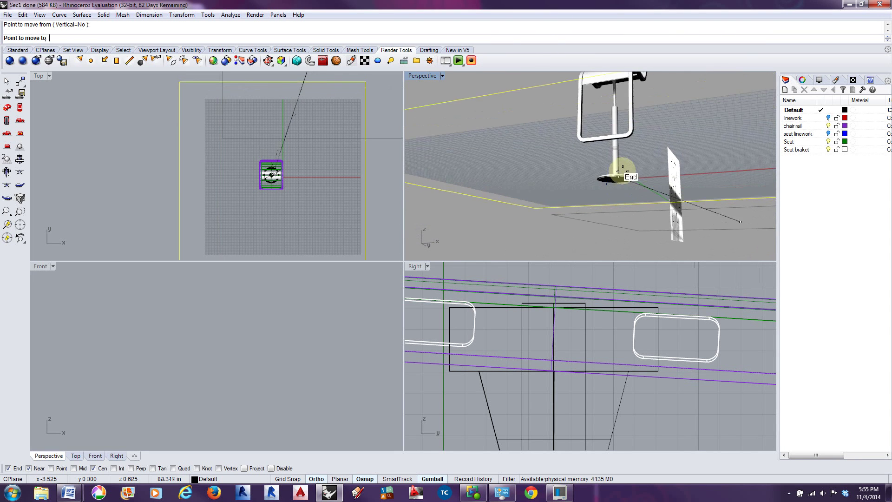
scroll(619, 140, down, 5)
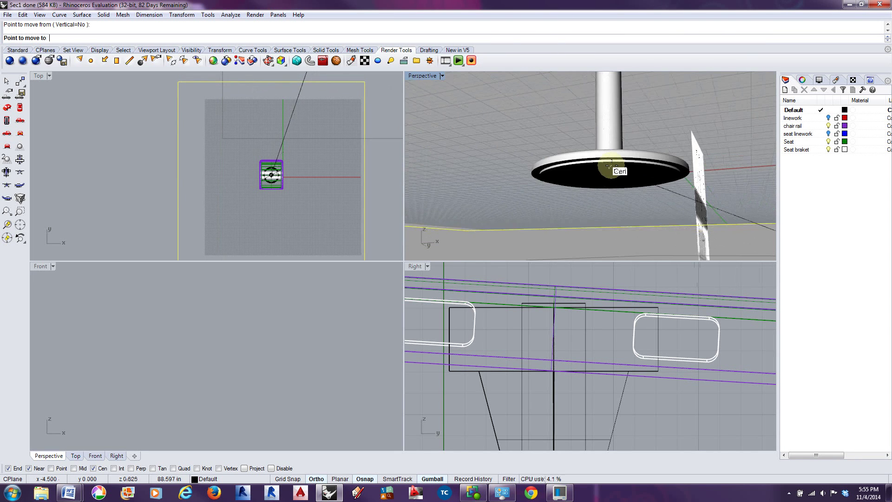
click(612, 158)
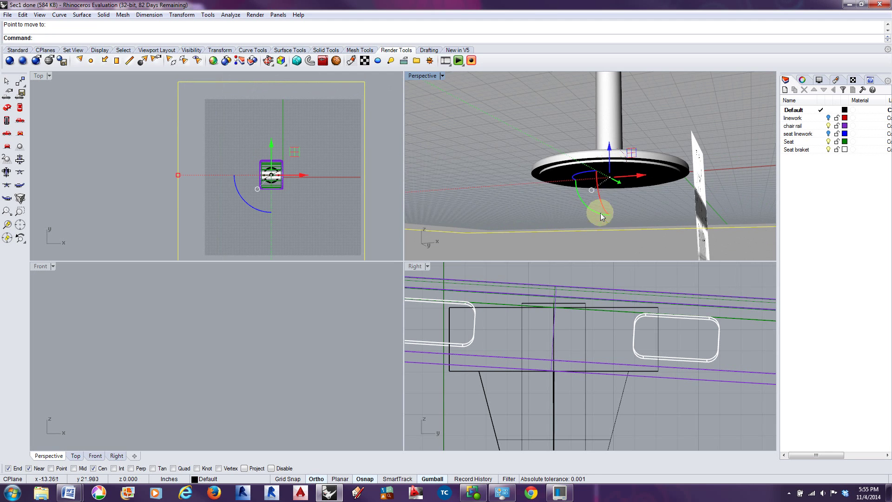
- Extrude the rectangle under the stool straight down 12 inches as a solid floor slab
scroll(607, 183, down, 5)
right_drag(629, 181, 625, 141)
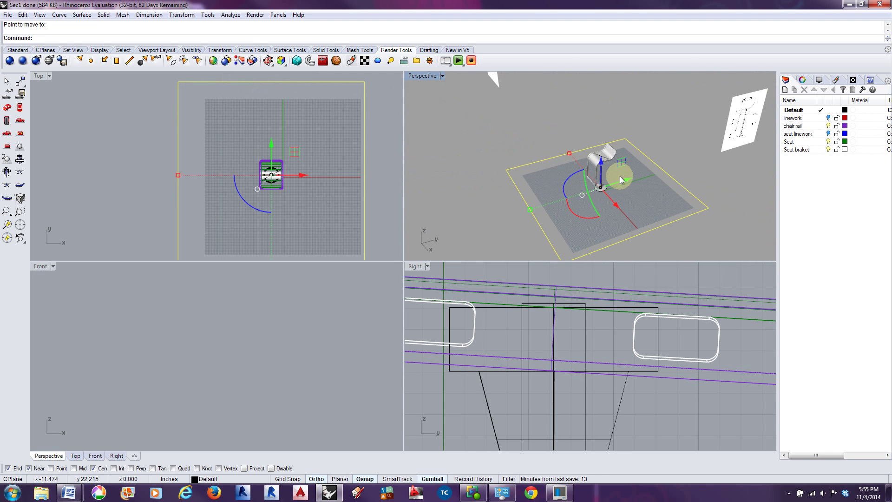
mouse_move(502, 184)
right_down()
mouse_move(488, 193)
mouse_move(498, 196)
right_up()
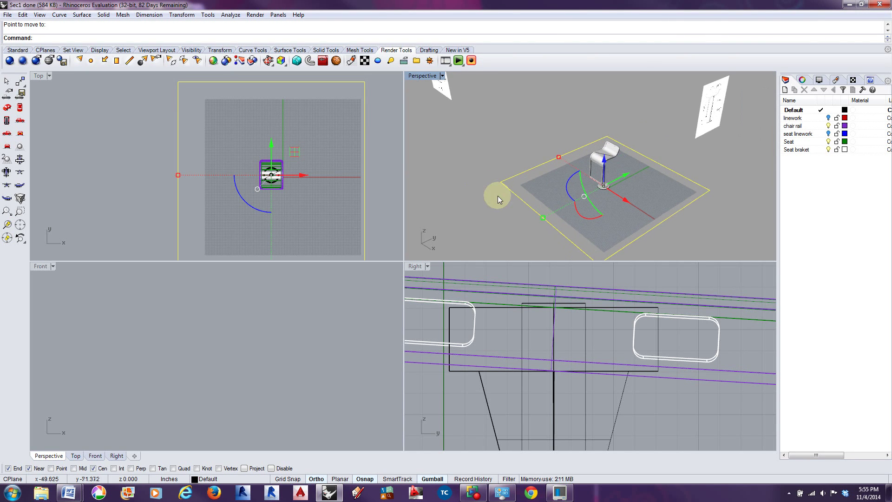
click(103, 15)
mouse_move(134, 180)
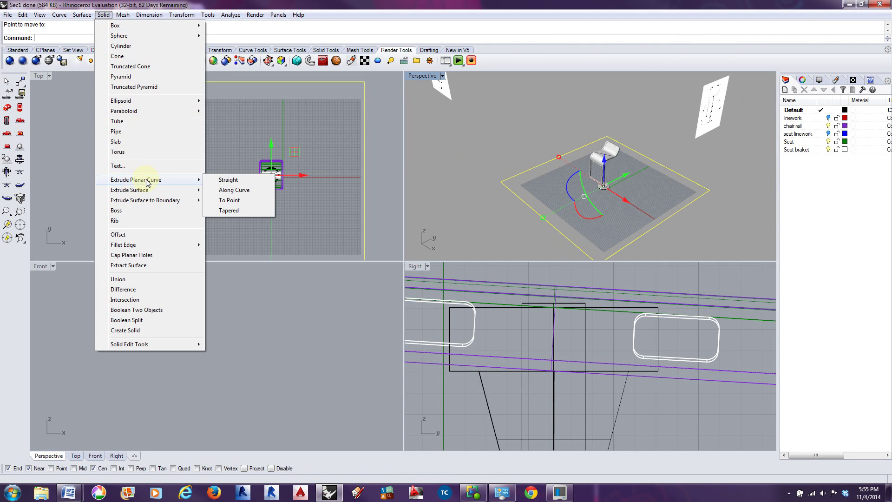
click(222, 180)
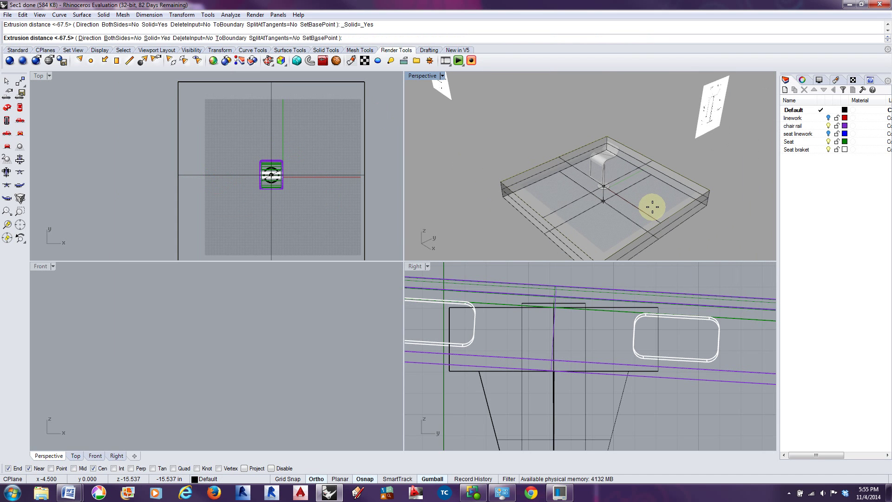
click(653, 207)
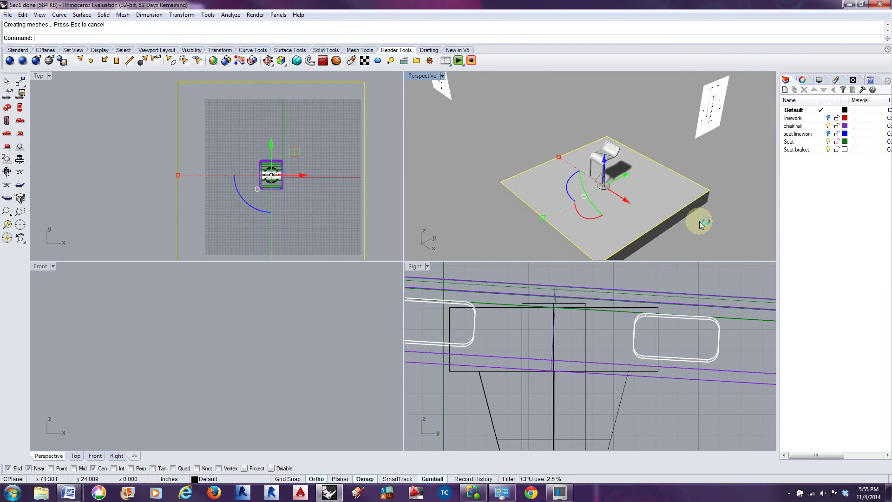
- Examine how the stool's base sits on the floor slab in the right and perspective views
right_drag(679, 226, 673, 198)
click(671, 158)
click(605, 318)
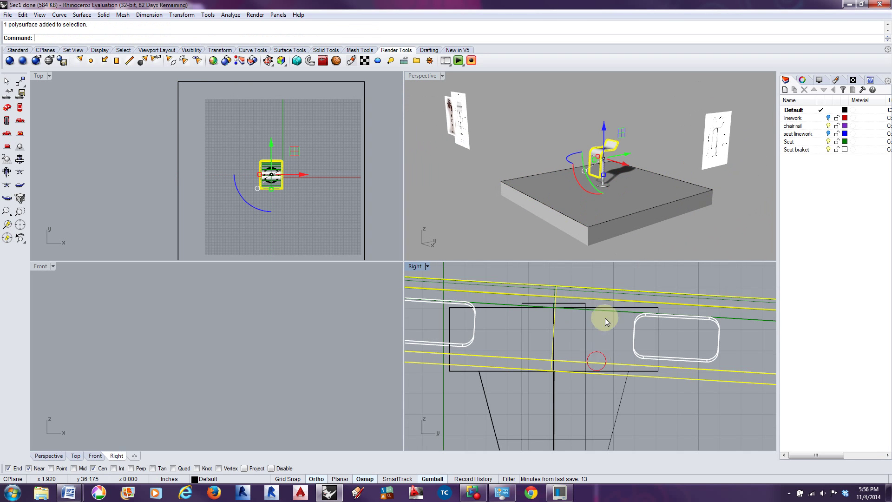
scroll(605, 318, down, 5)
scroll(611, 355, up, 6)
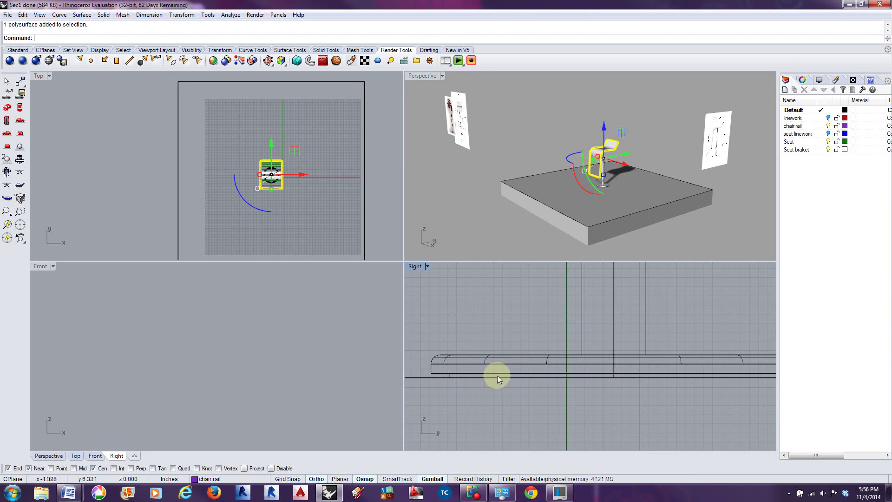
scroll(567, 358, down, 4)
click(705, 217)
scroll(648, 167, down, 3)
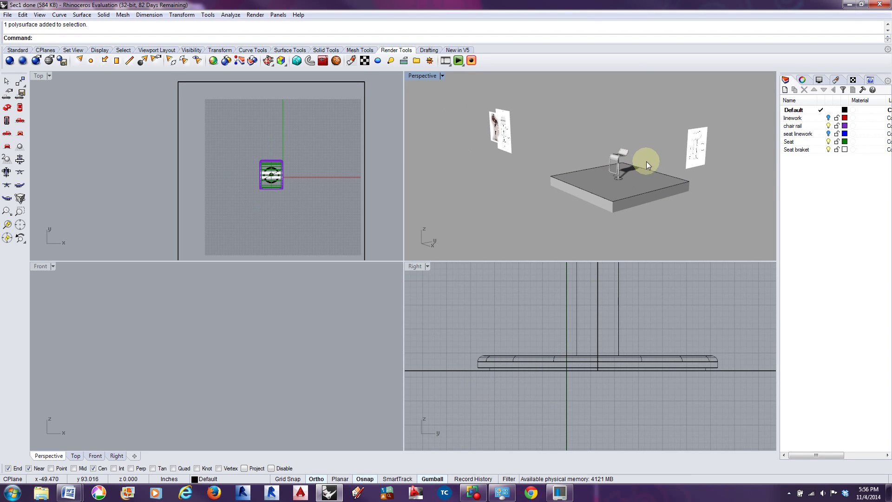
right_drag(632, 175, 628, 191)
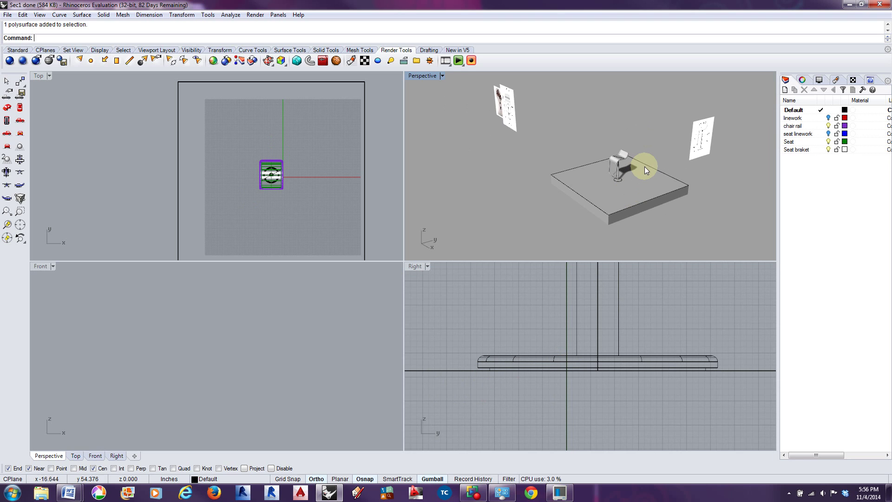
scroll(645, 167, up, 2)
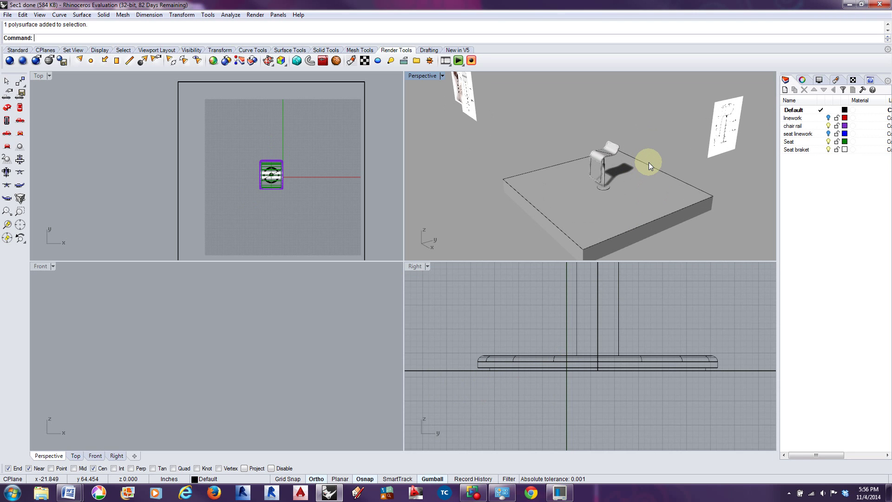
right_drag(634, 196, 643, 201)
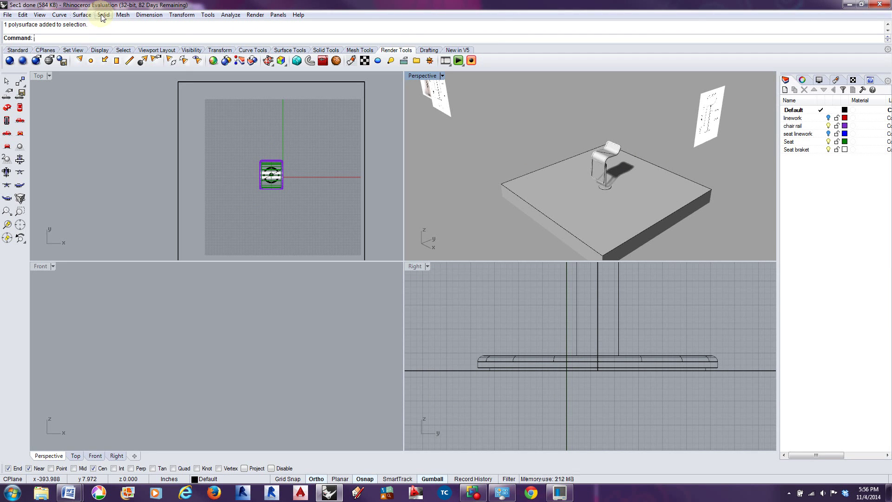
- Extrude the slab's two top edges behind the stool straight up 120 inches as wall surfaces
click(83, 15)
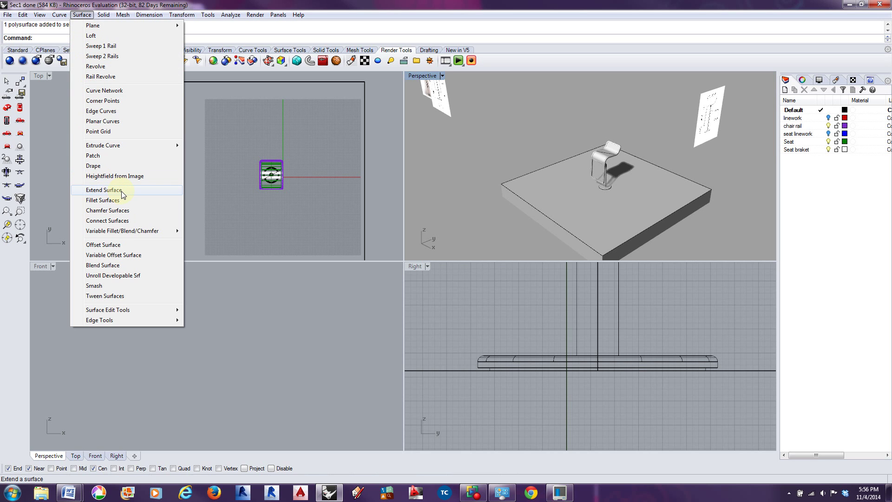
mouse_move(138, 144)
click(196, 146)
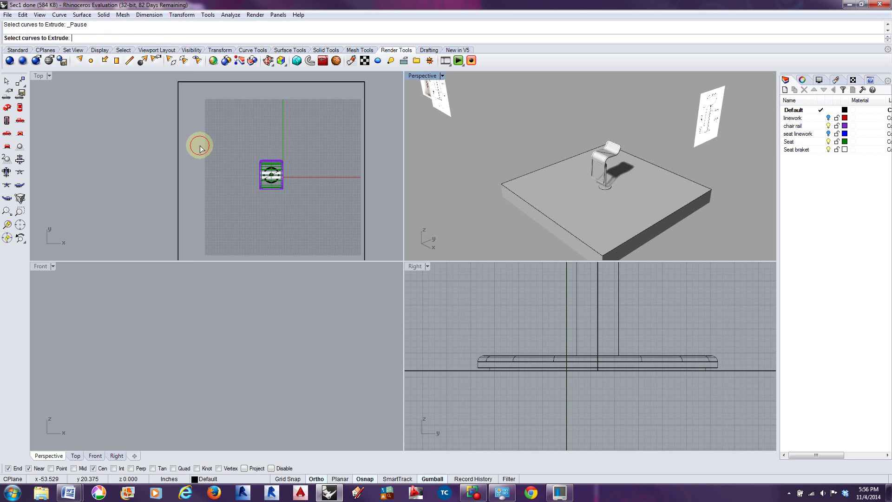
click(671, 172)
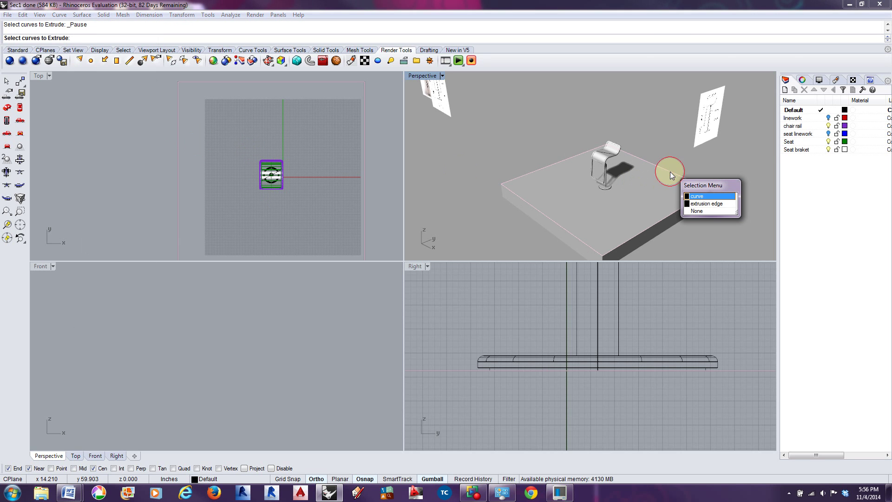
click(705, 205)
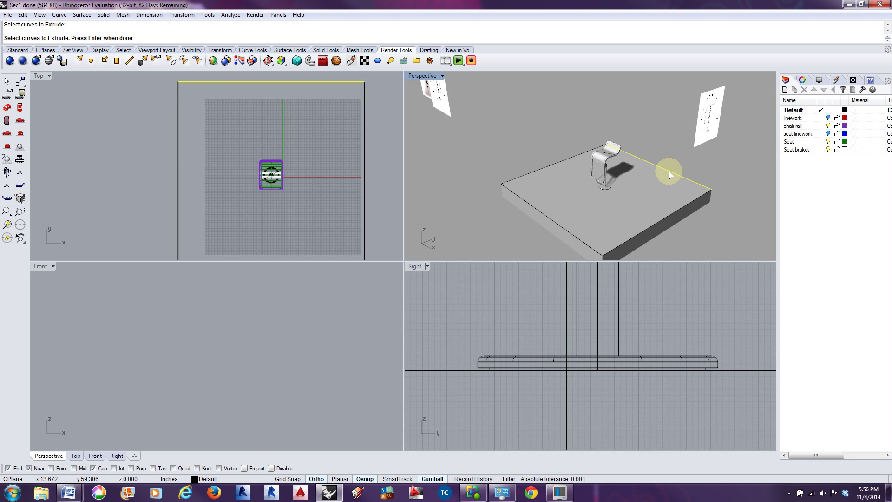
click(578, 155)
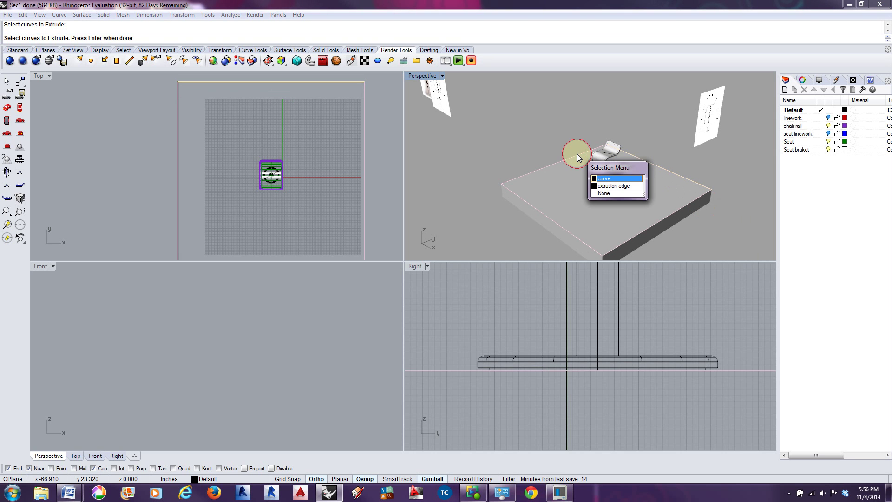
click(604, 178)
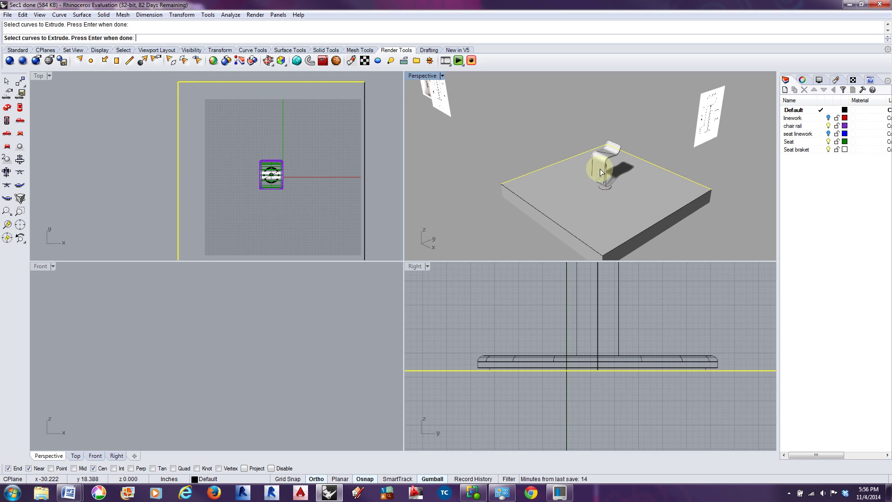
key(Return)
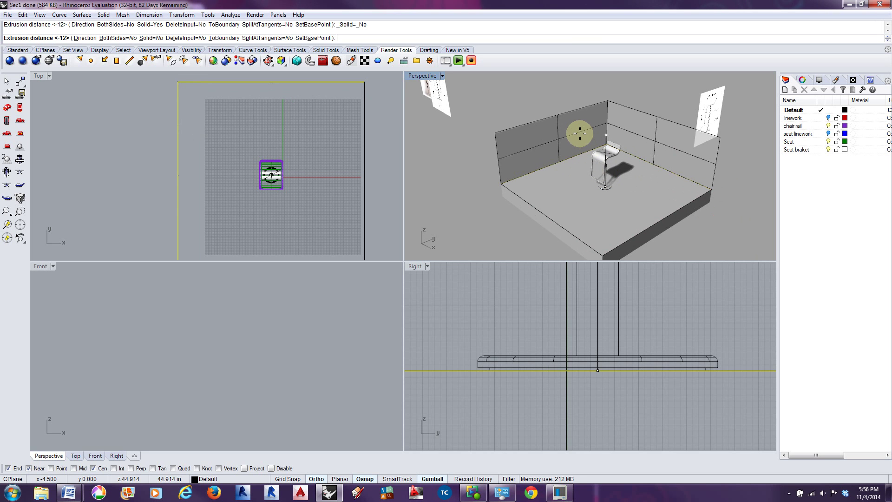
scroll(578, 117, down, 4)
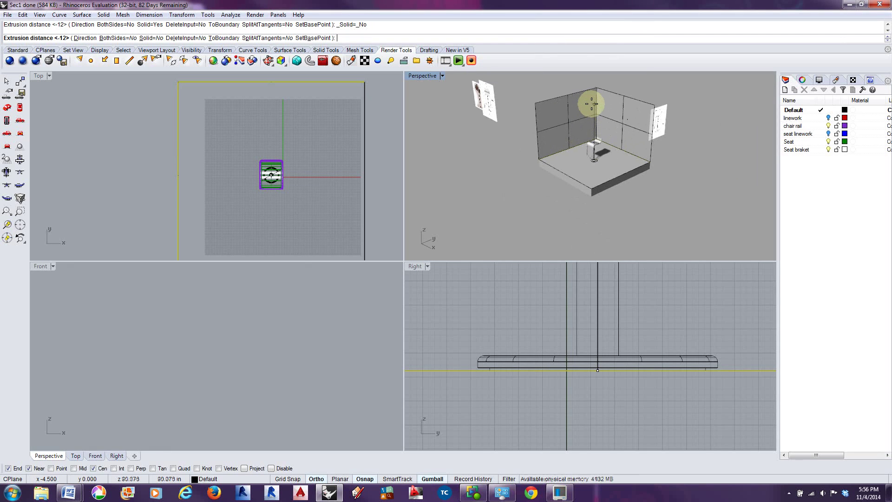
text(120)
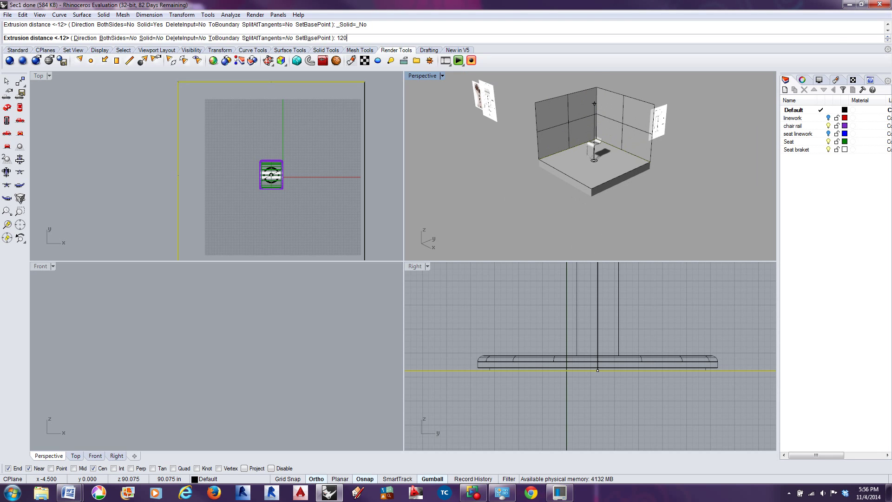
right_click(592, 105)
- Examine the stool, floor slab and walls from high and low angles in the perspective view
right_drag(577, 133, 598, 201)
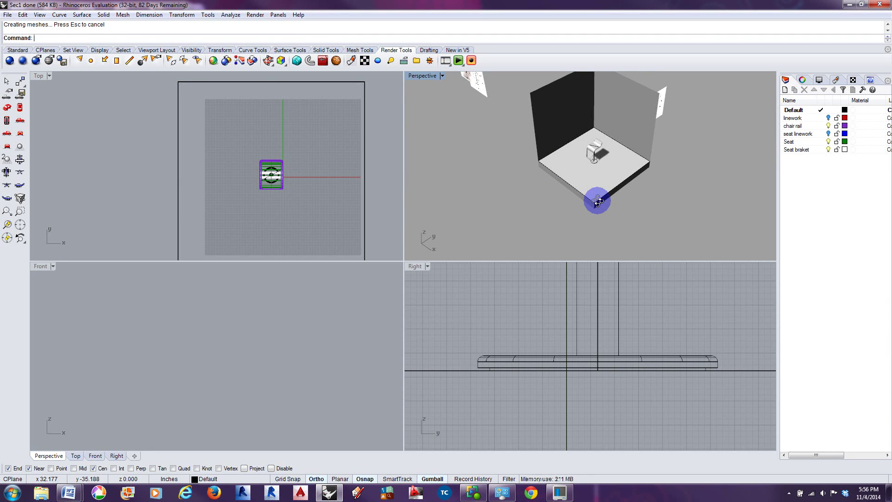
scroll(614, 183, up, 3)
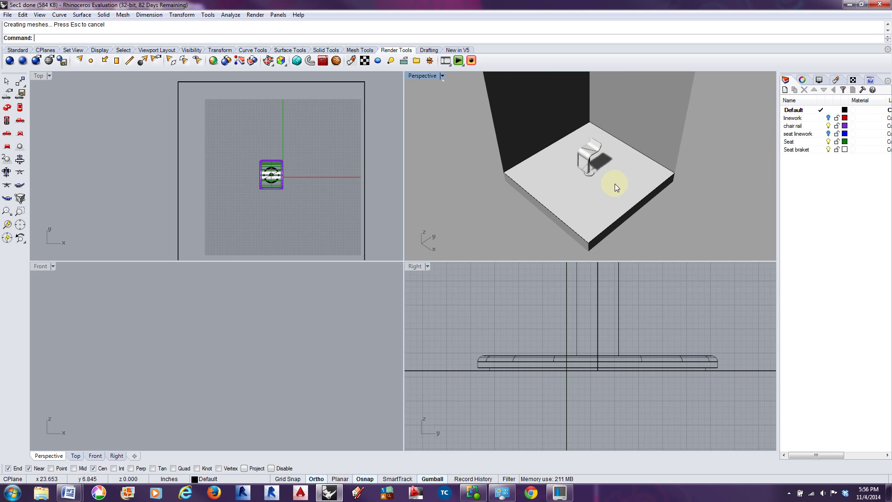
shift+right_drag(617, 185, 615, 141)
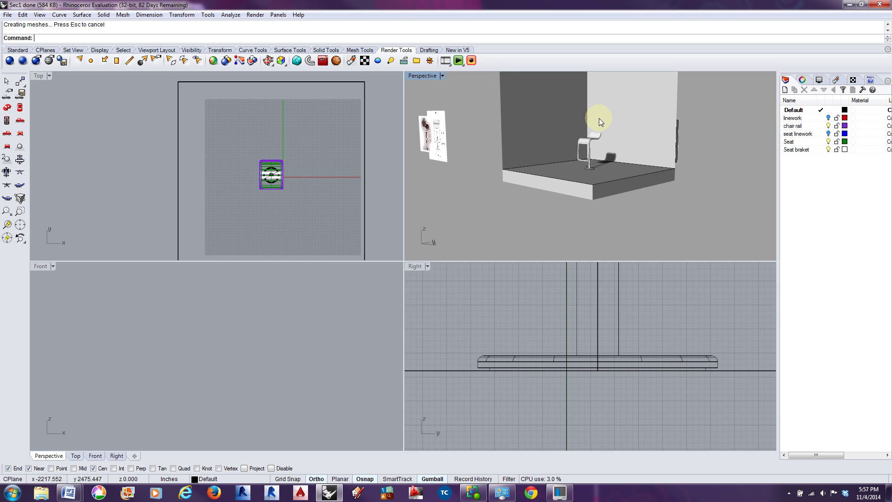
scroll(598, 152, down, 5)
scroll(598, 113, up, 3)
scroll(597, 113, up, 4)
scroll(597, 114, down, 4)
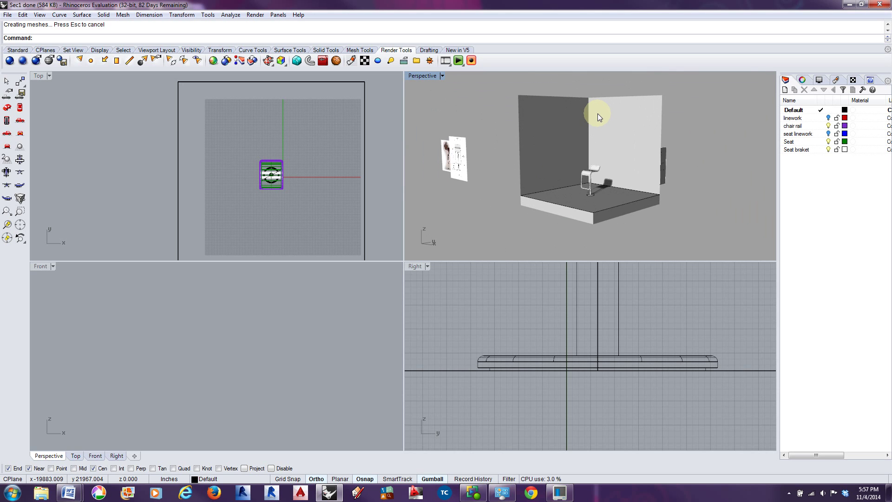
right_drag(637, 176, 626, 184)
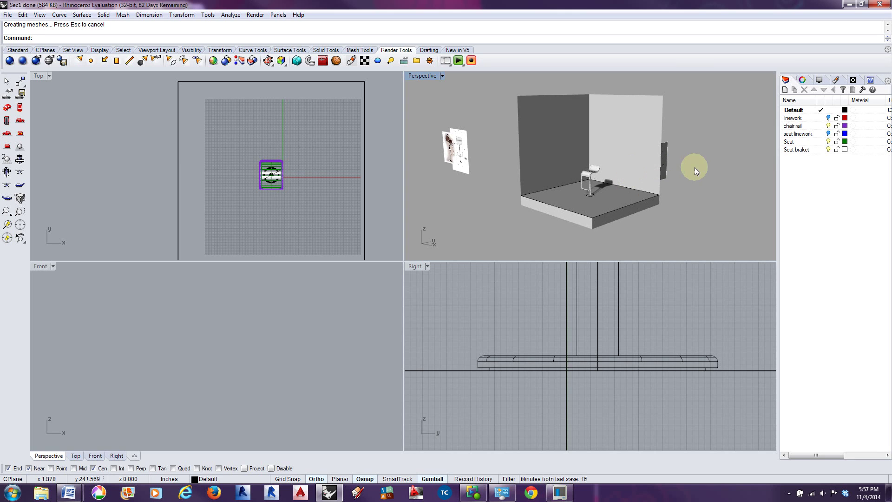
- Try the Two Point Perspective projection on the perspective viewport, and return it to Perspective
click(802, 79)
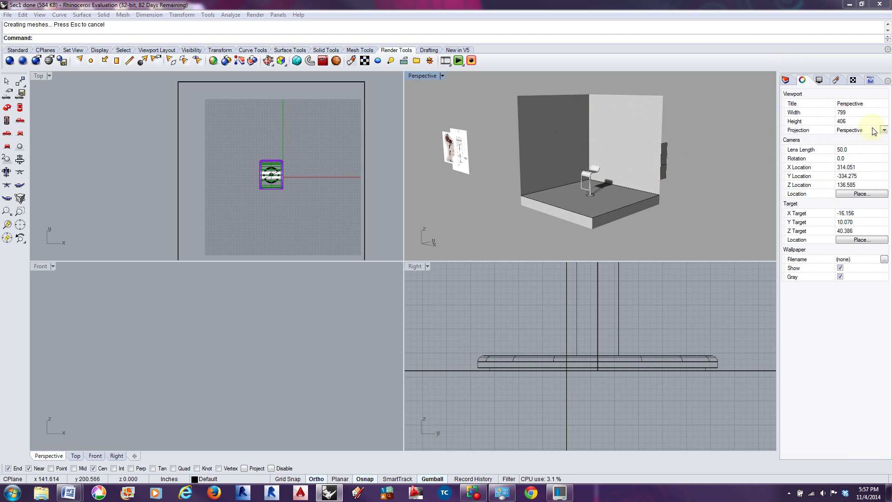
click(882, 108)
click(872, 104)
click(884, 132)
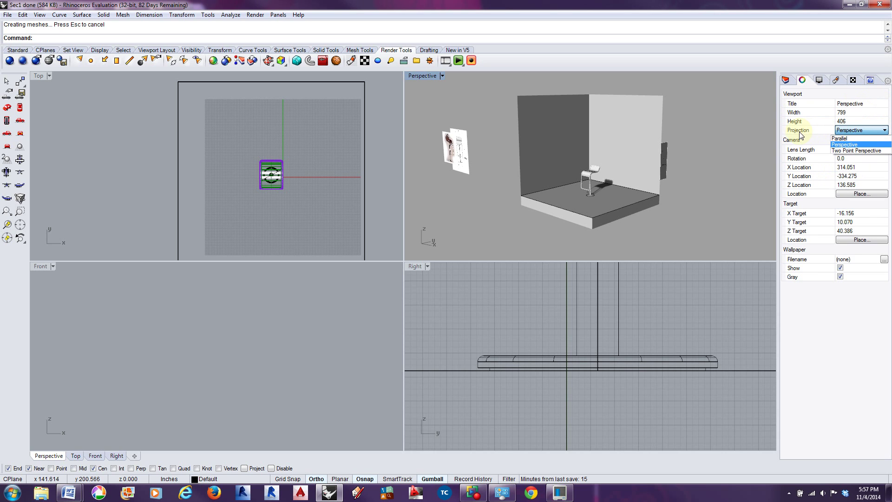
click(853, 151)
click(855, 130)
click(855, 145)
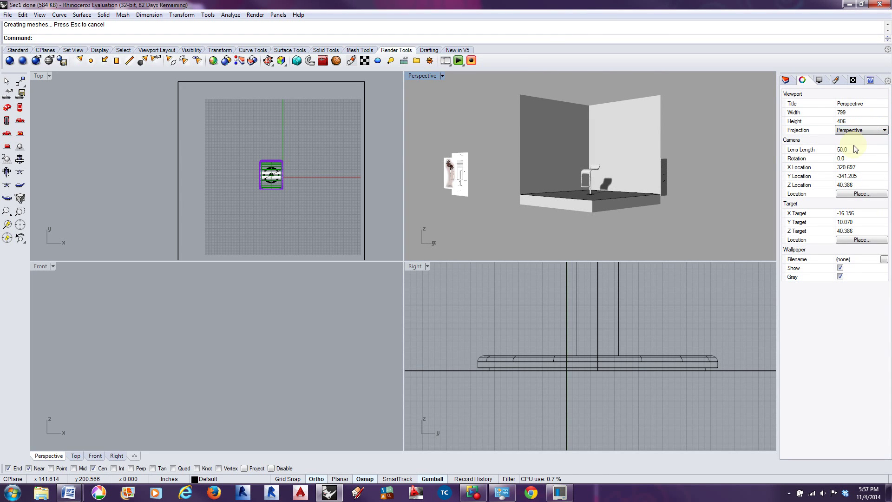
- Try the Parallel projection on the perspective viewport and inspect the room at different zoom levels
click(855, 130)
click(848, 139)
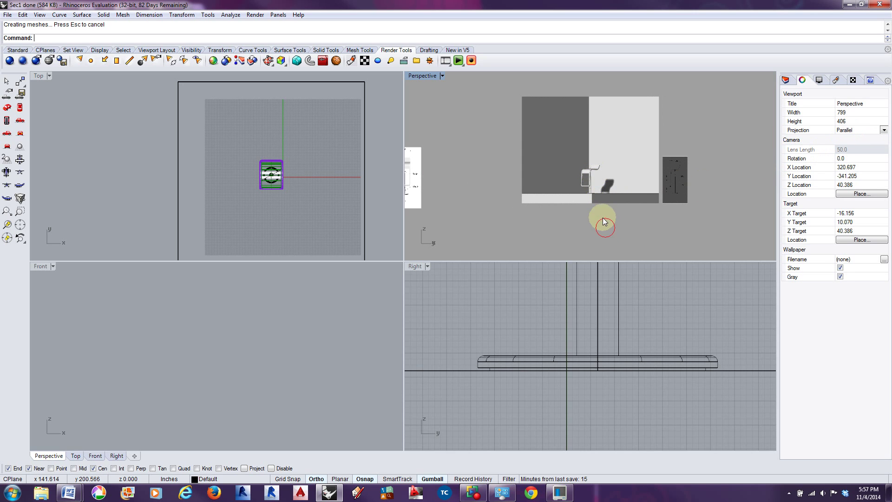
scroll(589, 174, up, 5)
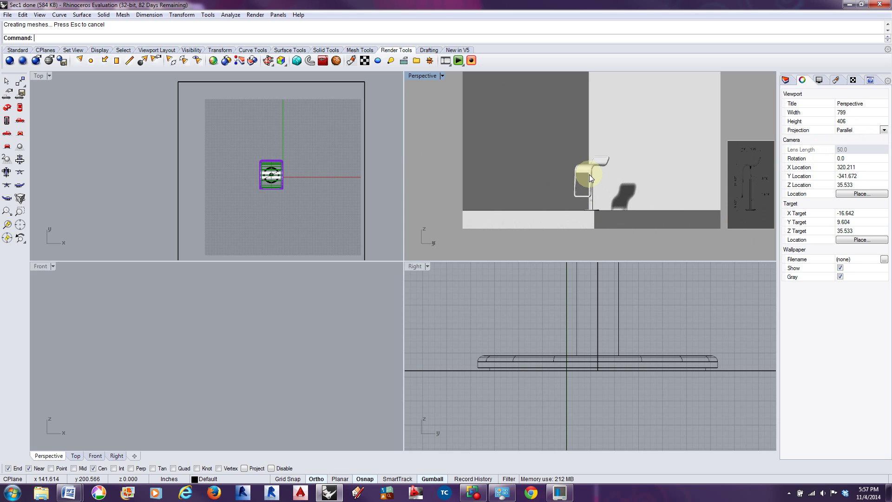
scroll(620, 185, down, 3)
scroll(621, 185, up, 4)
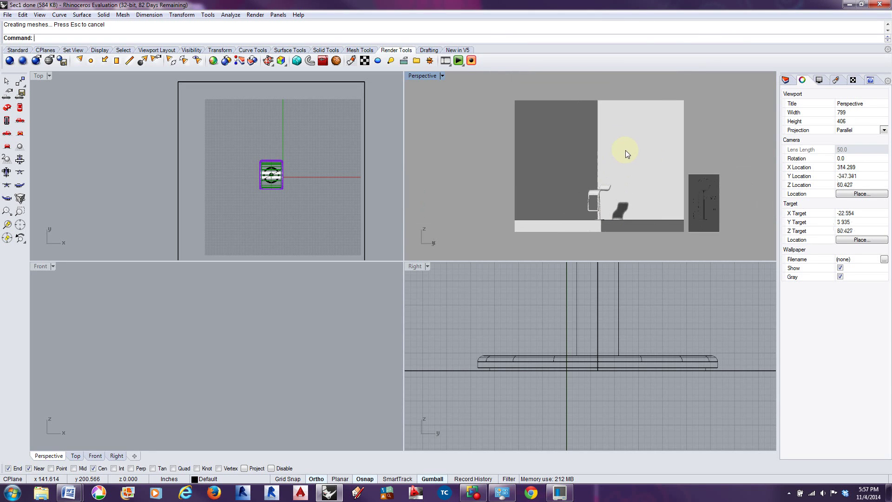
- Set the perspective viewport's projection to Two Point Perspective and frame the stool with its floor and walls
click(859, 130)
click(851, 151)
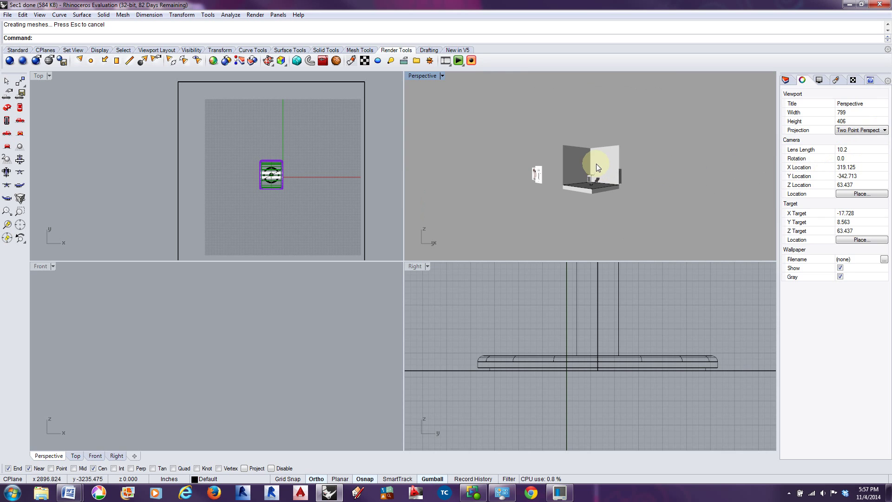
click(598, 173)
scroll(598, 173, up, 3)
scroll(599, 174, down, 4)
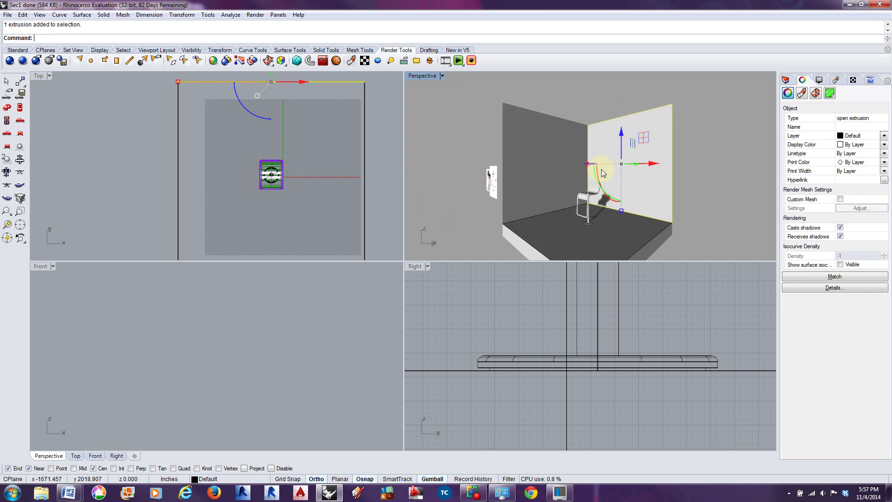
click(709, 174)
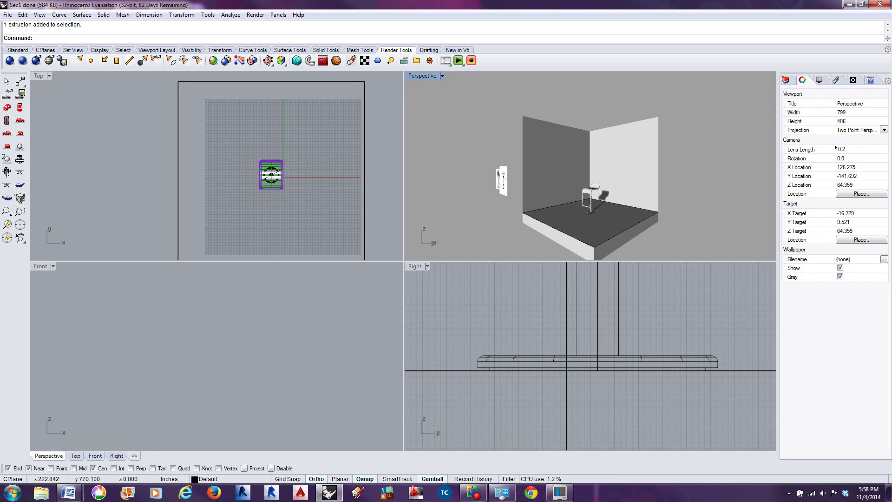
- Set the perspective viewport's camera lens length to 28
double_click(853, 152)
text(28)
key(Return)
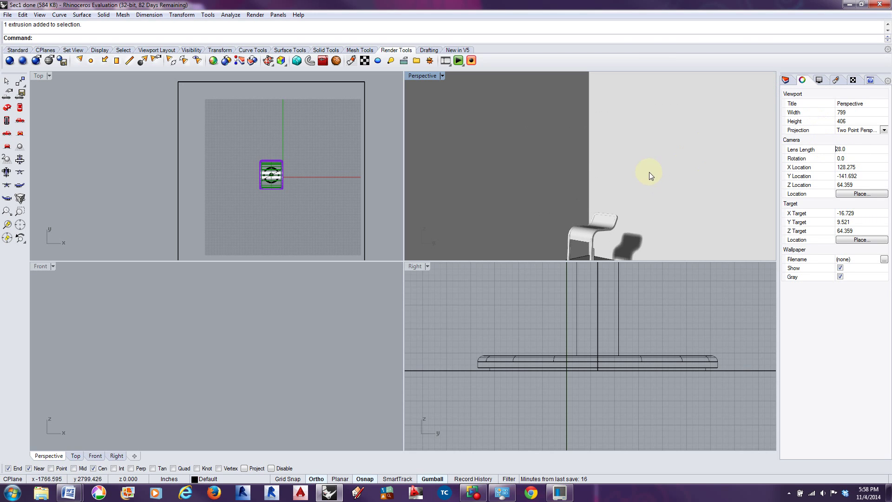
- Examine the stool and room in the two-point perspective view from different angles and distances
click(636, 175)
scroll(637, 175, down, 5)
click(704, 170)
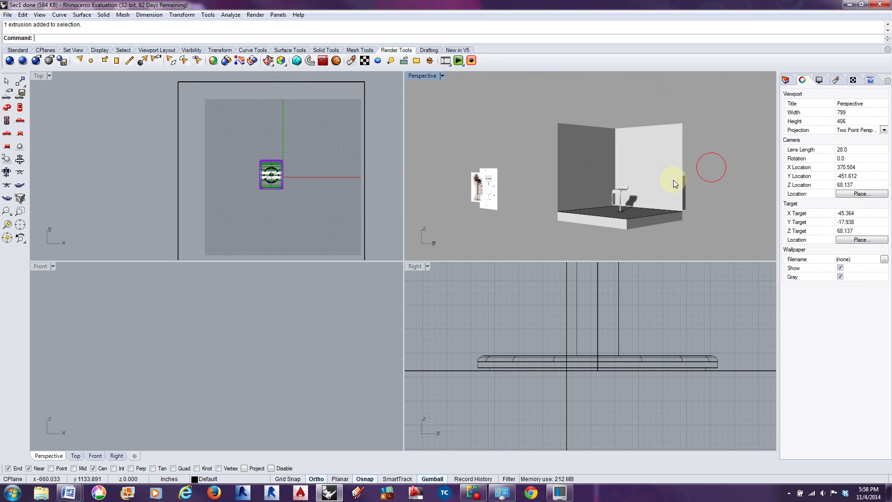
right_drag(649, 200, 645, 207)
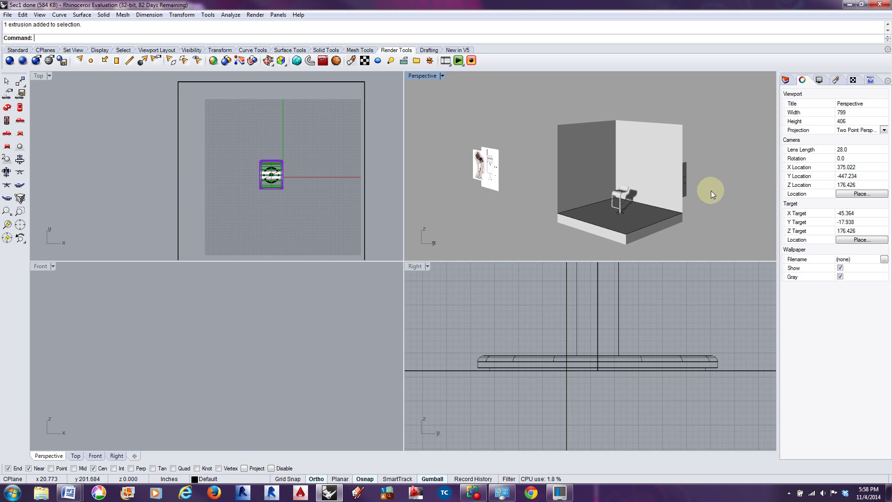
scroll(649, 186, up, 2)
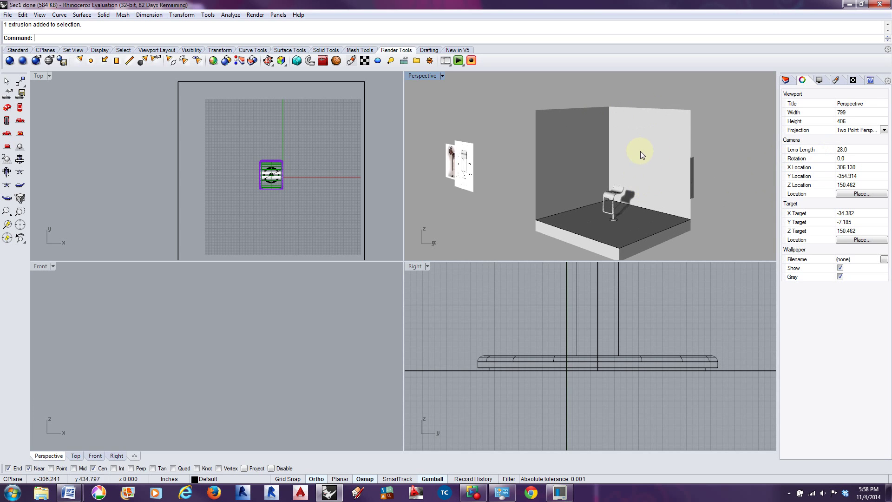
scroll(643, 153, down, 1)
scroll(692, 180, up, 1)
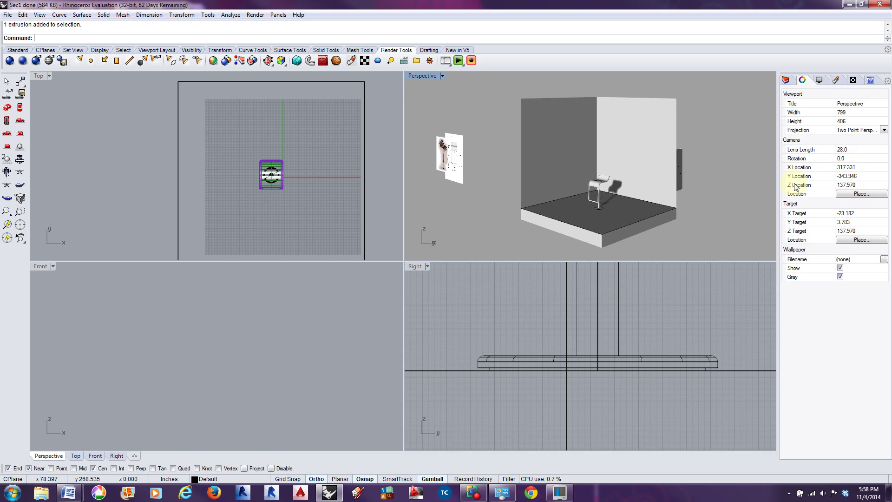
right_drag(720, 205, 427, 203)
right_drag(677, 193, 500, 208)
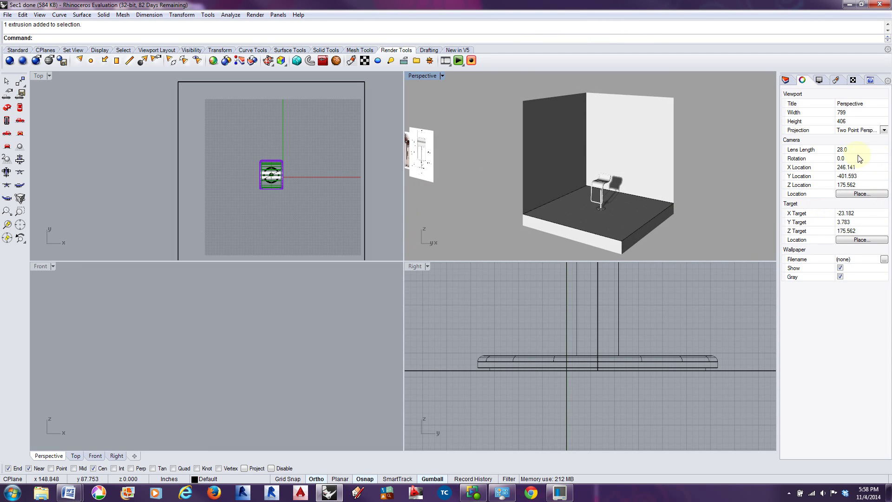
scroll(695, 142, down, 2)
scroll(701, 189, up, 4)
right_drag(701, 190, 691, 193)
scroll(696, 171, down, 4)
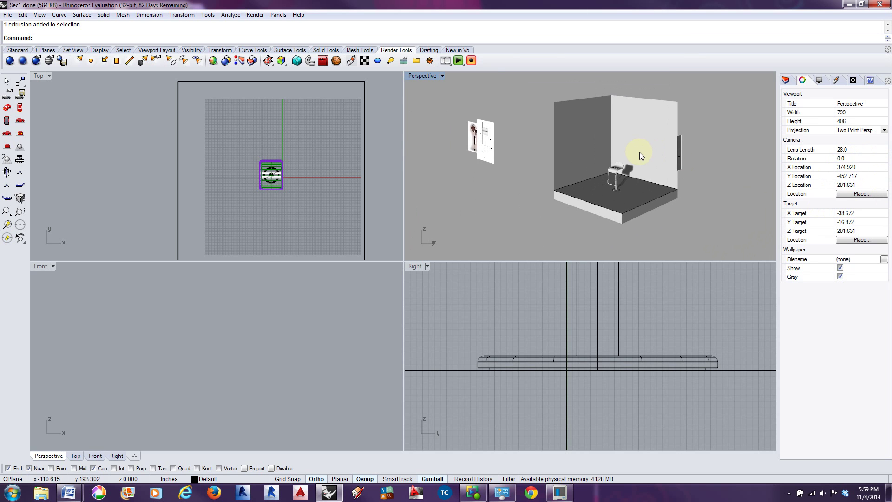
scroll(631, 144, up, 2)
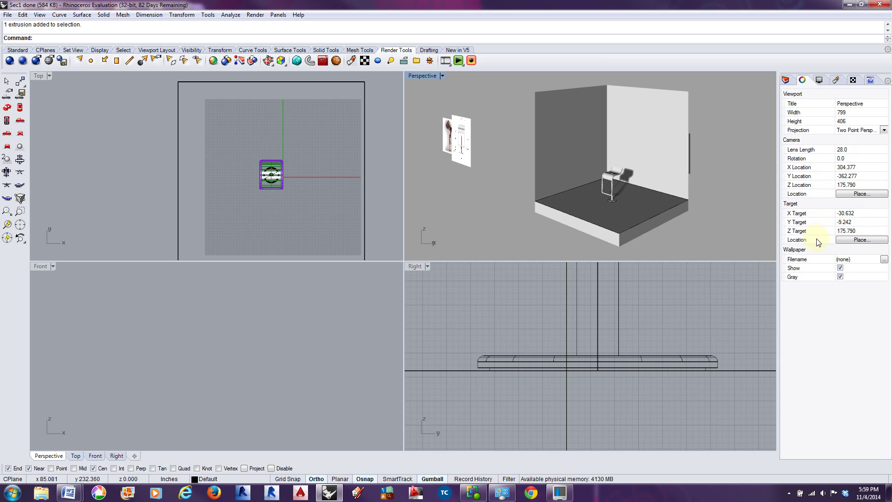
- Place the perspective camera's target in the Top view, outside the room's upper-left corner
click(854, 238)
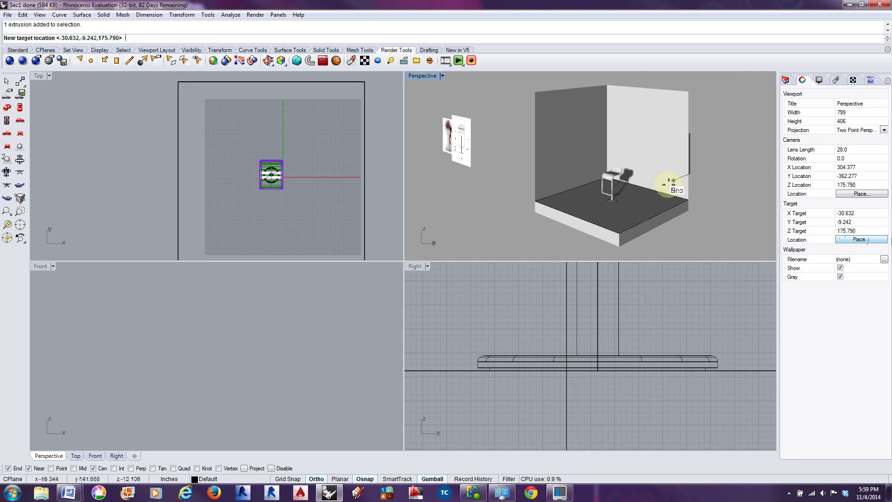
scroll(597, 291, down, 10)
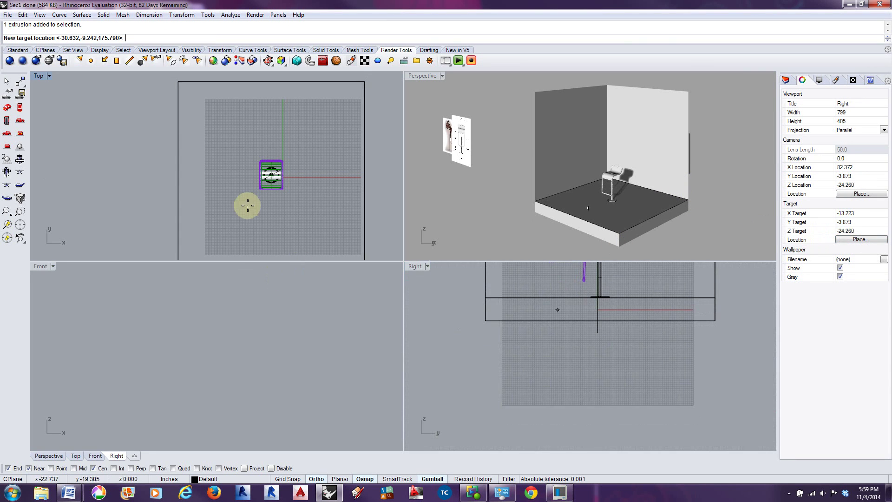
scroll(293, 176, down, 5)
scroll(292, 165, up, 3)
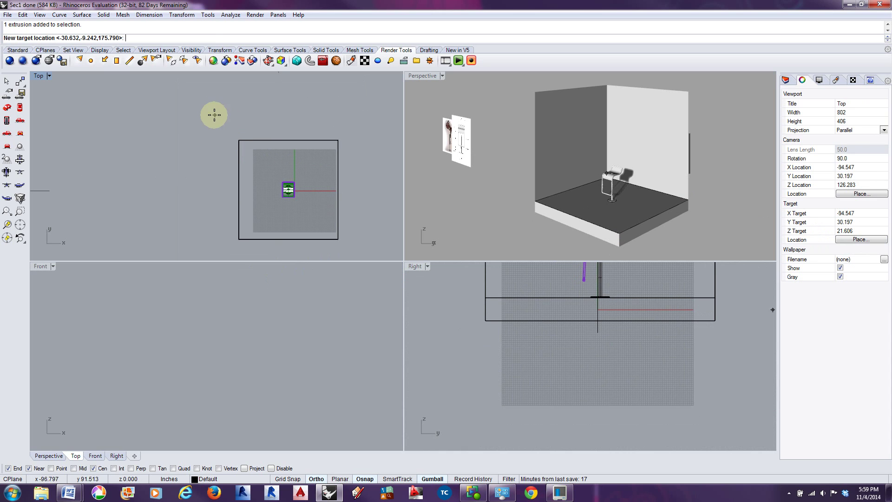
click(181, 108)
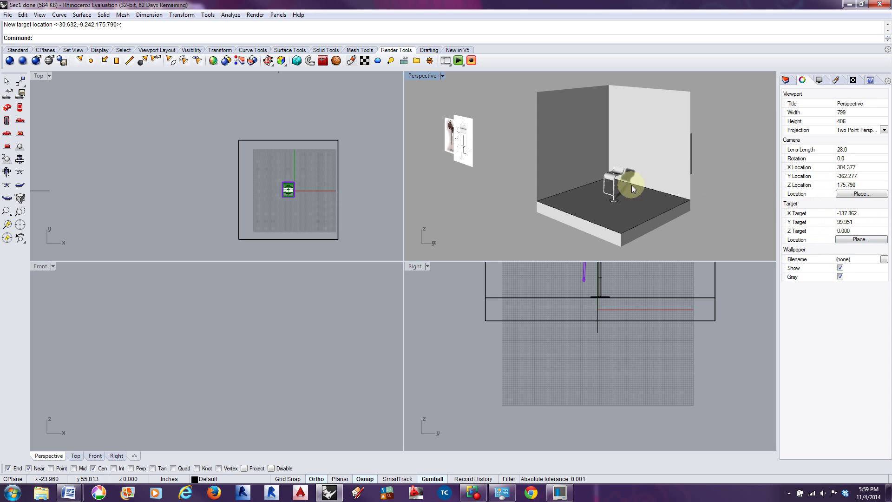
- Set the perspective viewport's projection to Perspective and orbit to a raised view of the stool and room
scroll(643, 179, down, 3)
scroll(668, 183, up, 3)
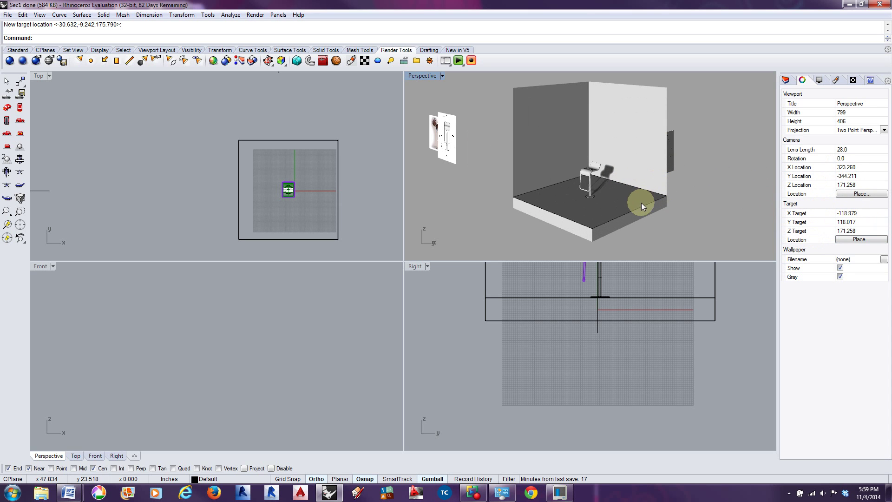
right_drag(641, 202, 642, 194)
scroll(603, 146, down, 2)
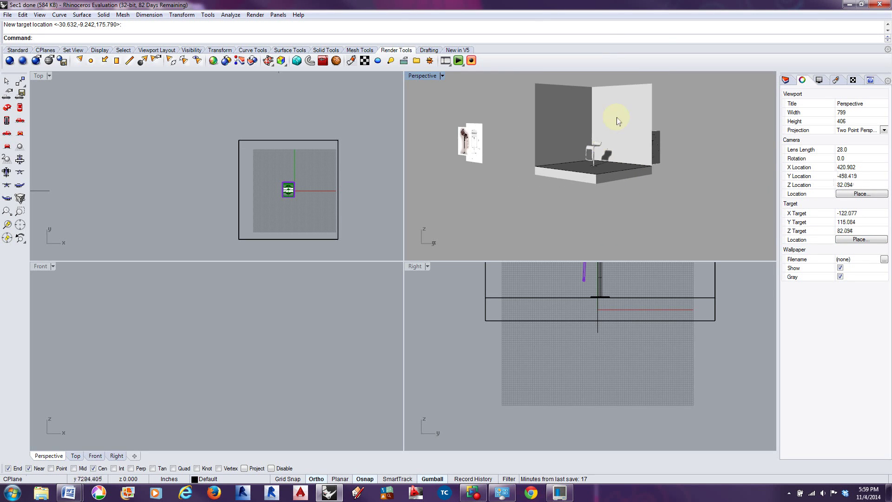
scroll(625, 81, up, 2)
click(884, 131)
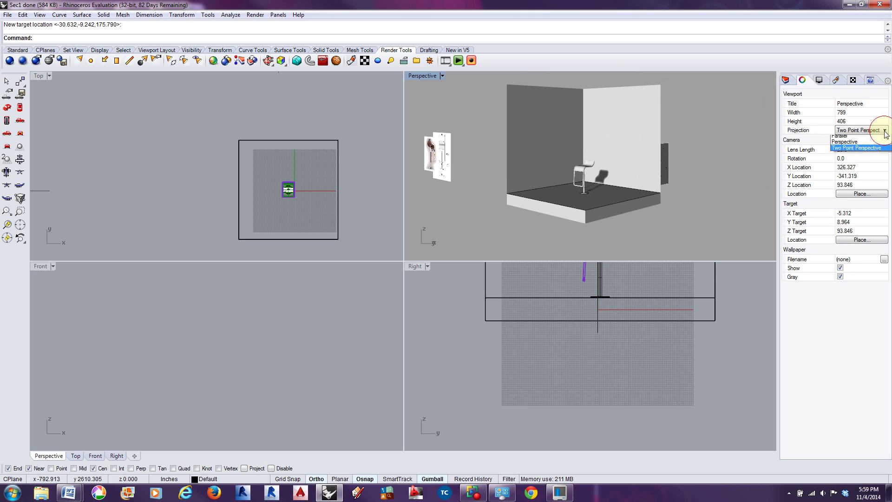
click(850, 145)
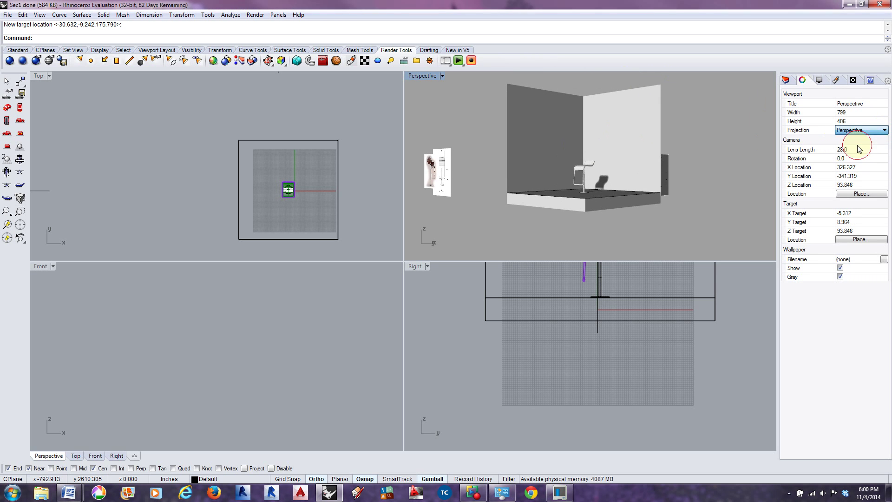
right_drag(709, 183, 692, 197)
click(883, 132)
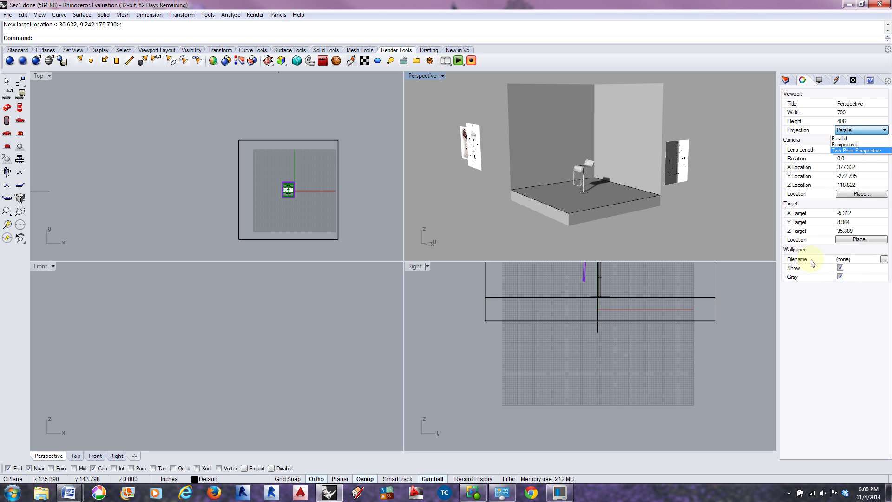
click(814, 263)
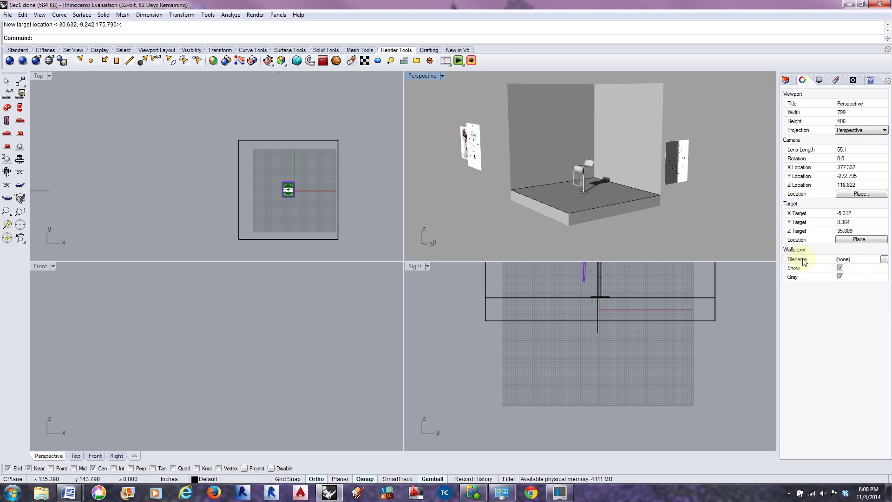
- Load the second New Chair 2 image from the Assignment 1 folder as the perspective viewport's wallpaper
click(885, 261)
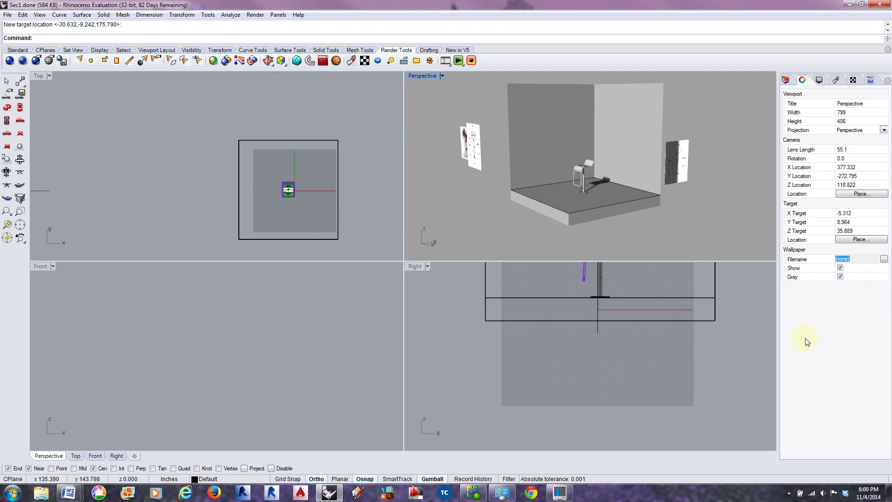
click(883, 258)
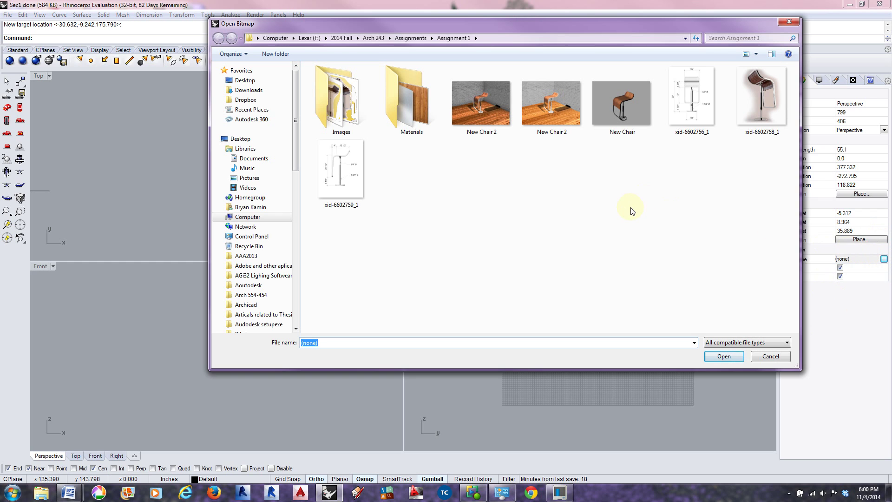
double_click(397, 104)
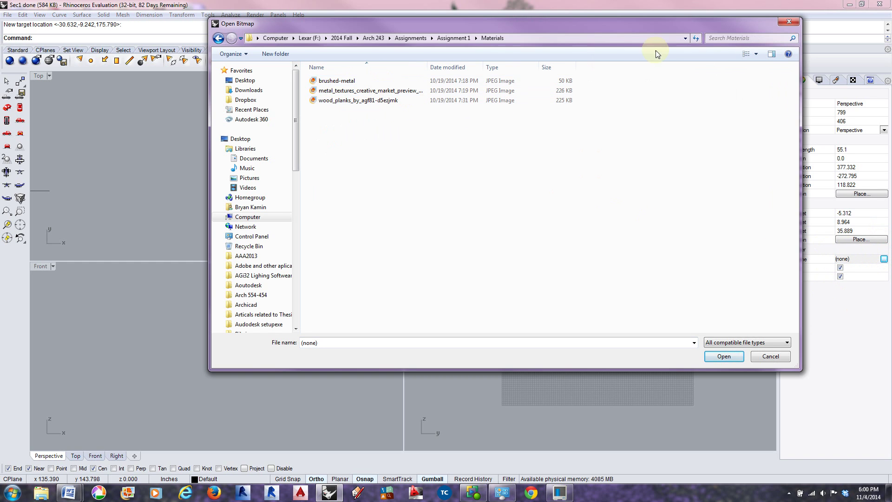
click(218, 38)
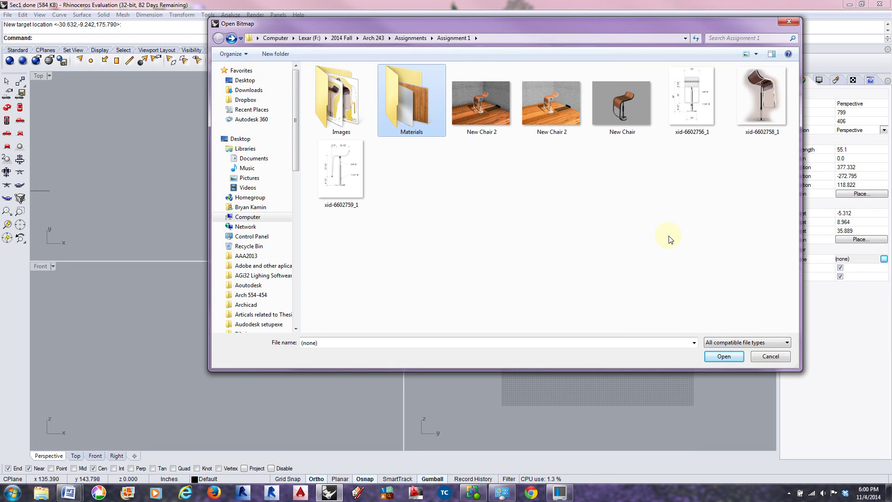
click(551, 95)
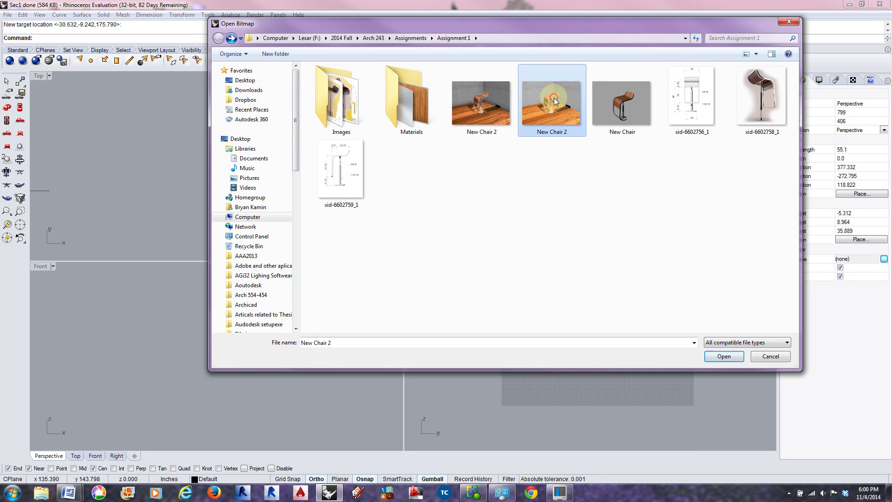
click(724, 356)
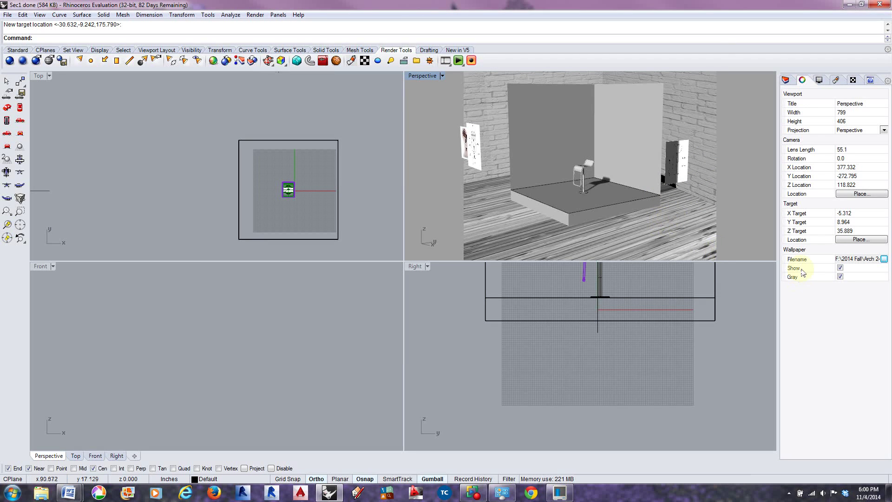
- Try the wallpaper's Gray and Show options by switching each off and back on
click(840, 277)
click(840, 278)
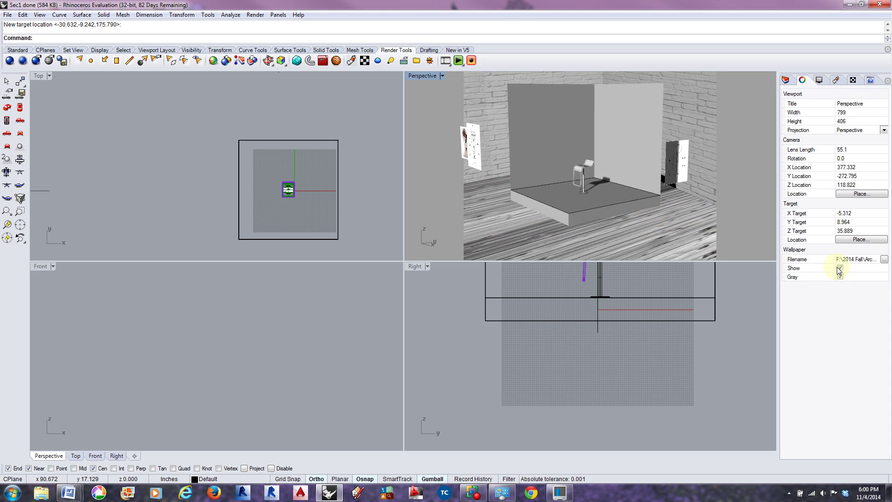
click(840, 269)
click(840, 269)
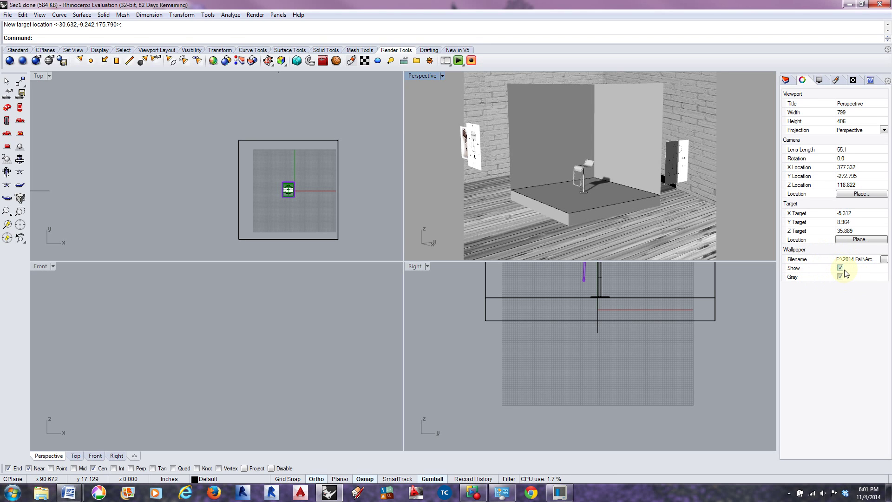
- Set the Rhino Render background to Wallpaper with Stretch to fit enabled in the document properties
click(36, 62)
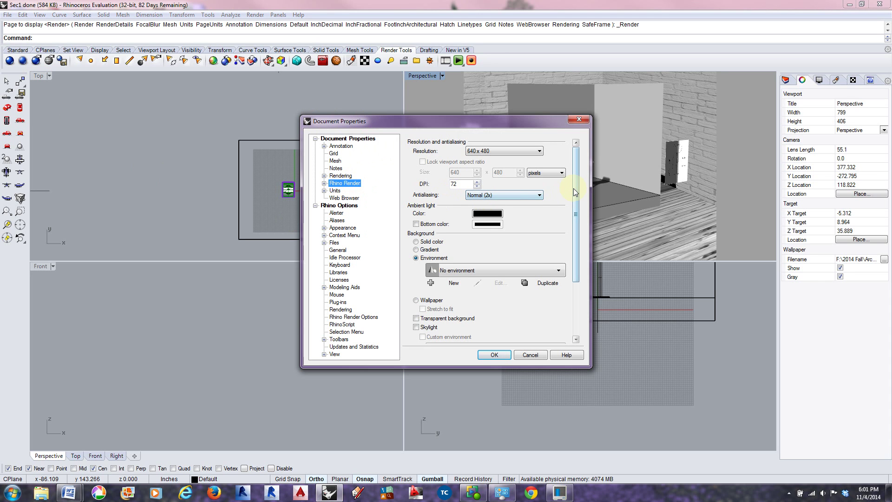
drag(578, 188, 581, 274)
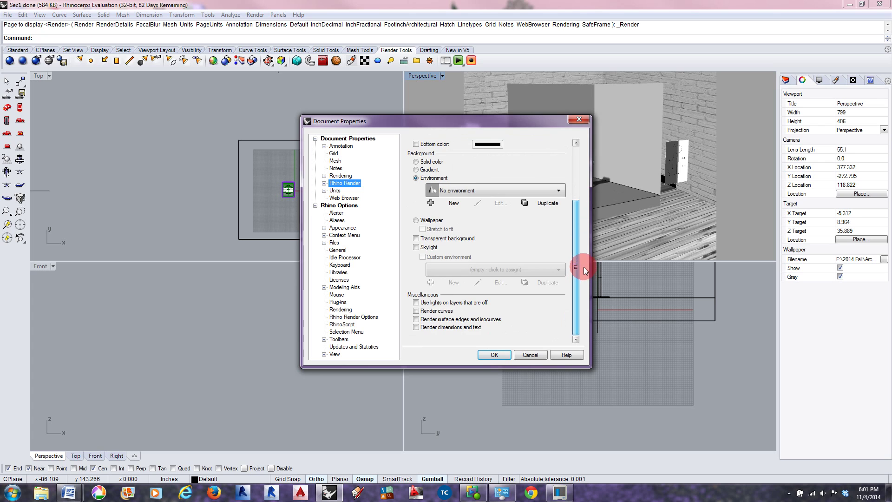
drag(584, 244, 584, 212)
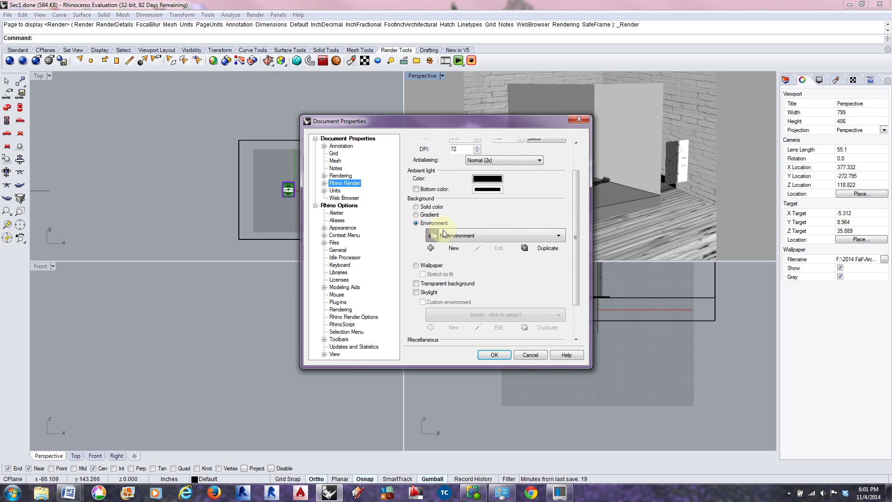
drag(576, 215, 584, 157)
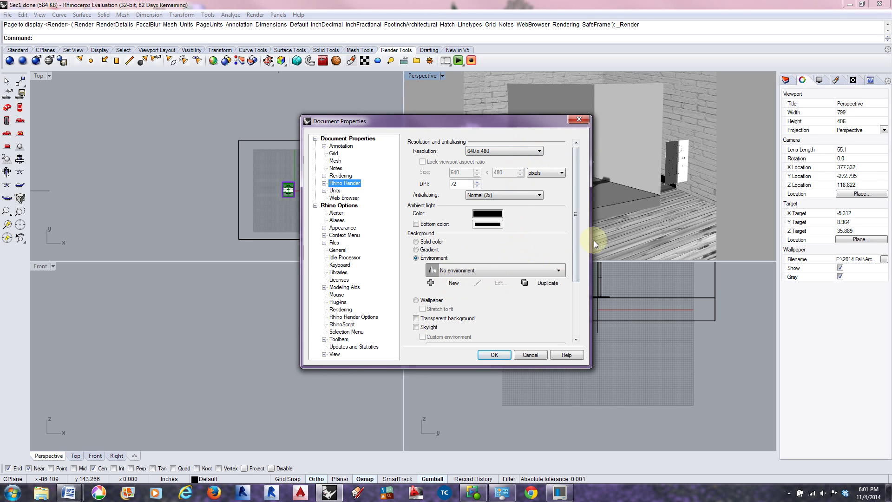
drag(576, 235, 576, 260)
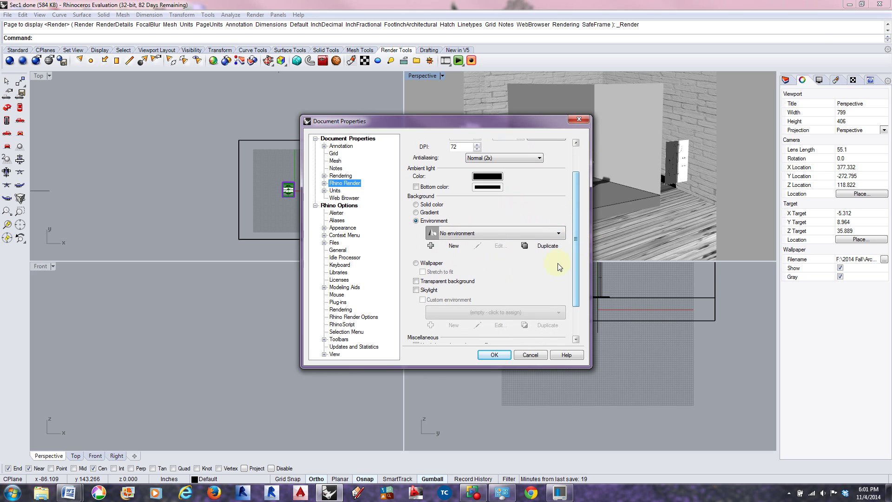
click(415, 264)
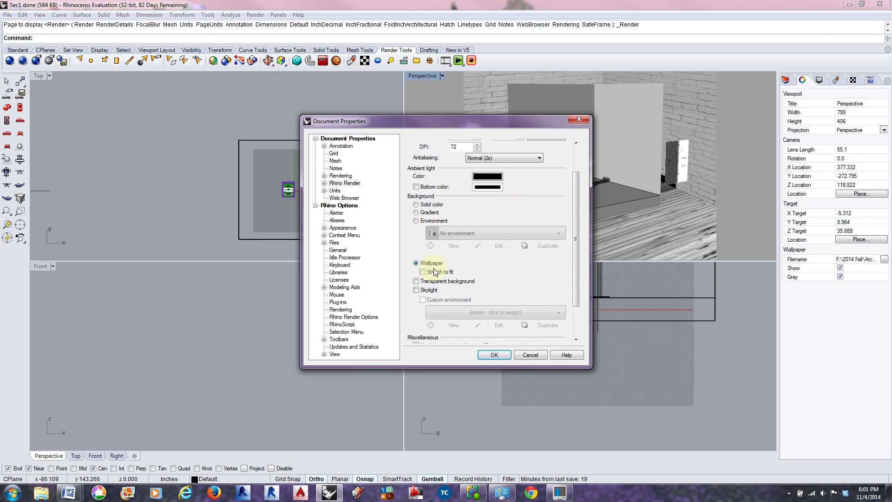
click(423, 272)
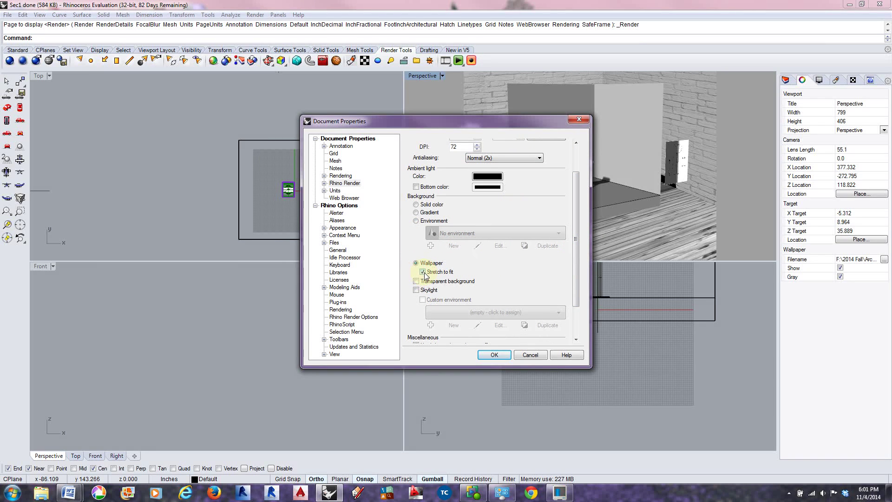
click(494, 354)
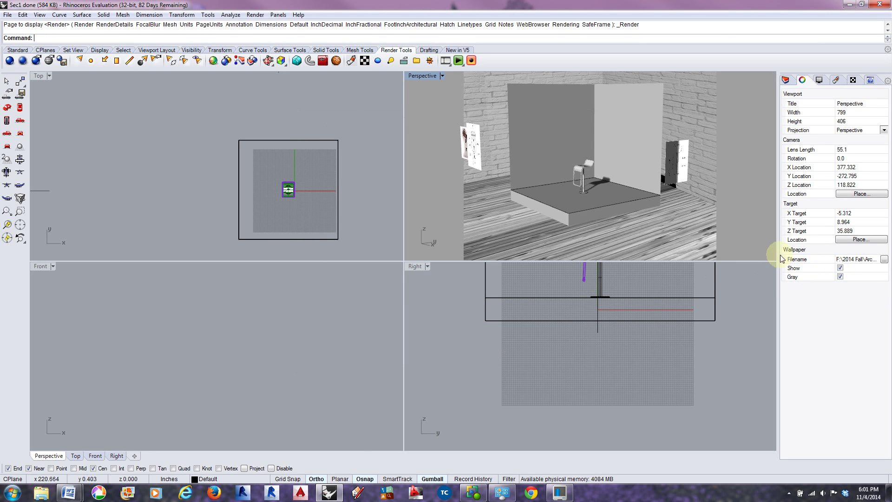
click(35, 61)
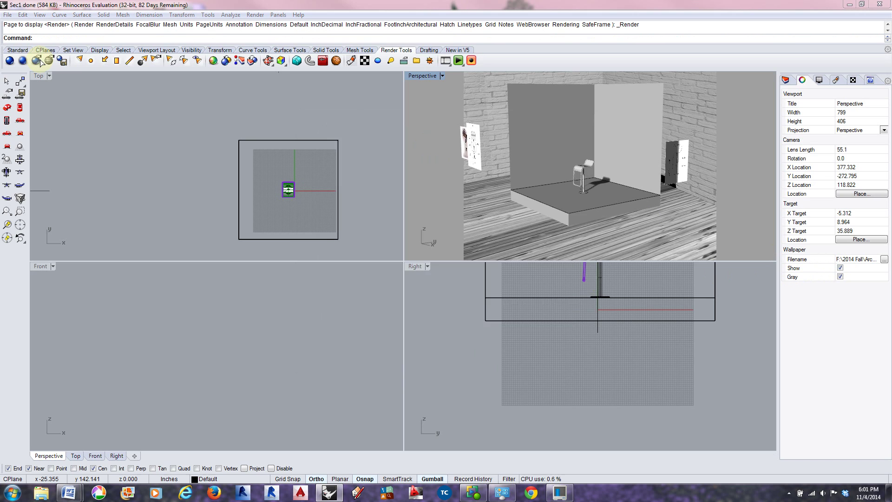
click(576, 253)
drag(576, 254, 576, 301)
click(423, 235)
click(423, 235)
click(416, 254)
click(417, 253)
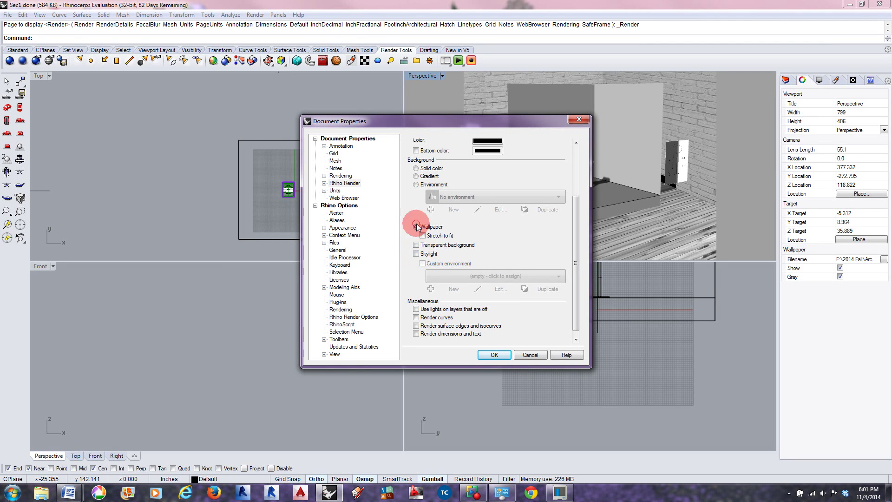
click(529, 355)
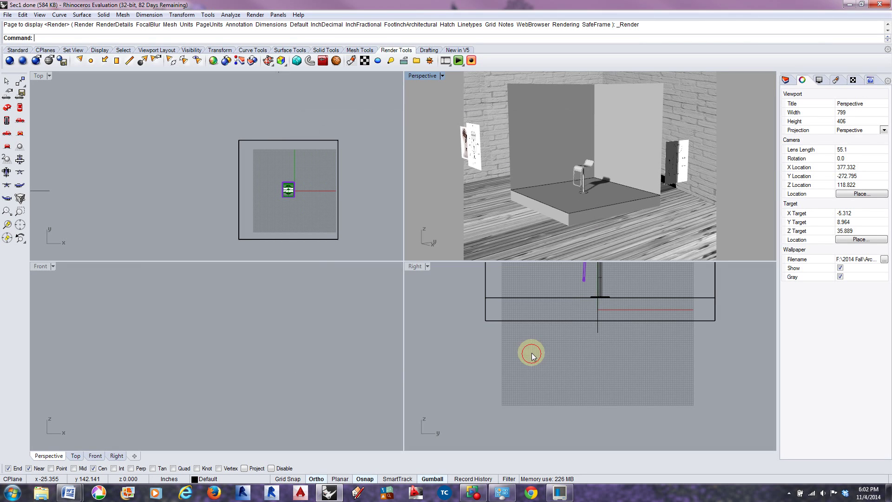
- Switch off the wallpaper's Show and Gray options, and bring up the floor slab's material assignment choices
click(840, 268)
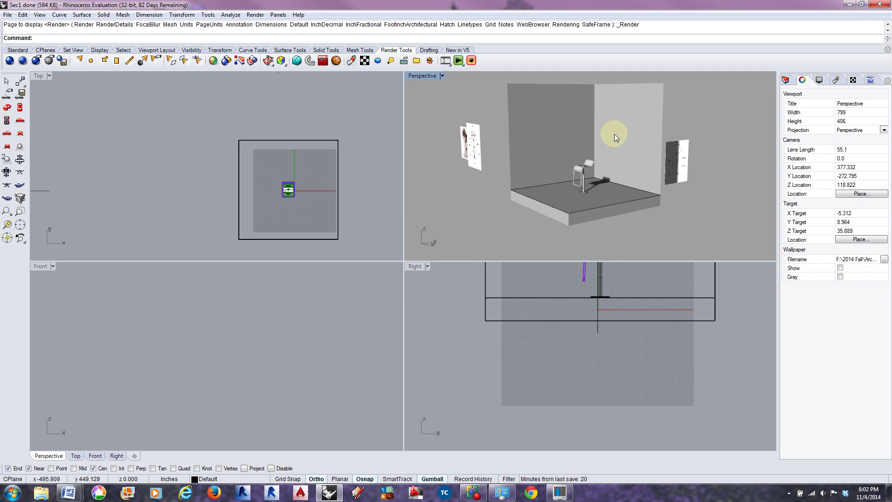
click(604, 182)
scroll(598, 174, up, 2)
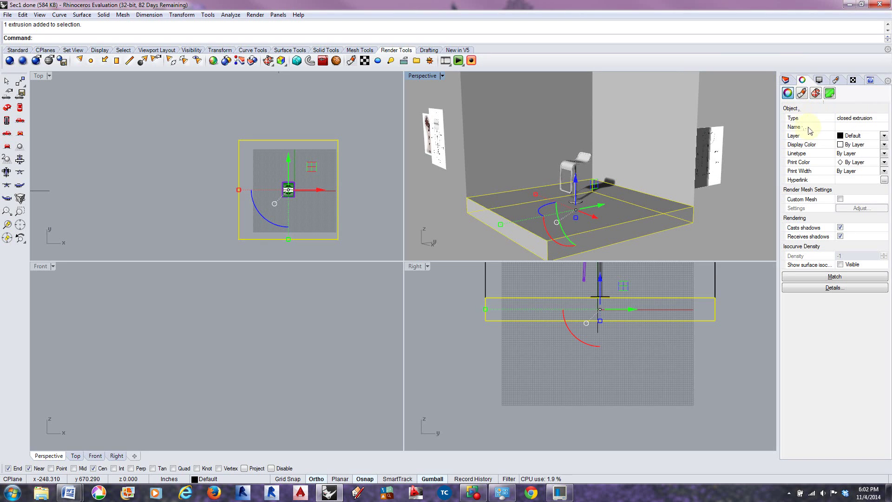
click(804, 94)
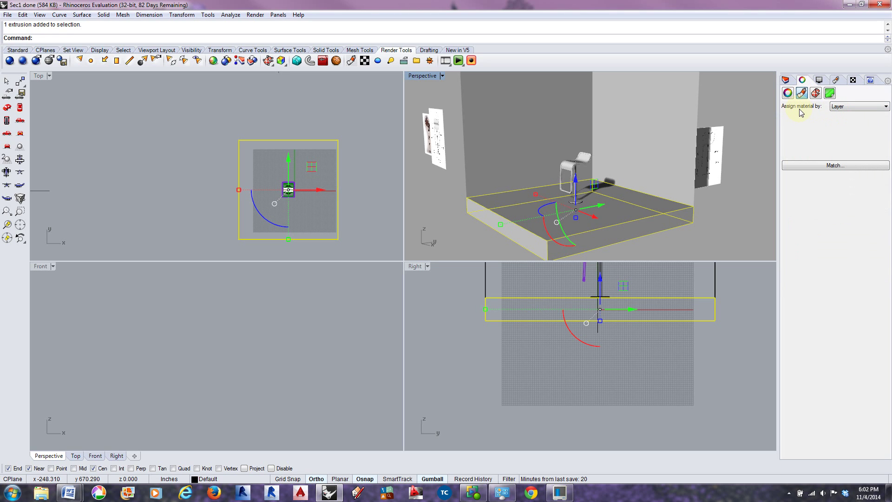
click(836, 110)
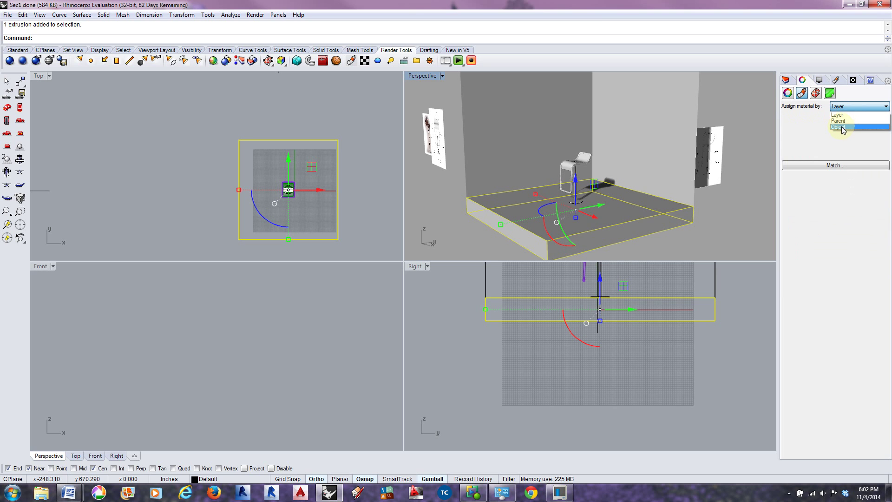
click(785, 81)
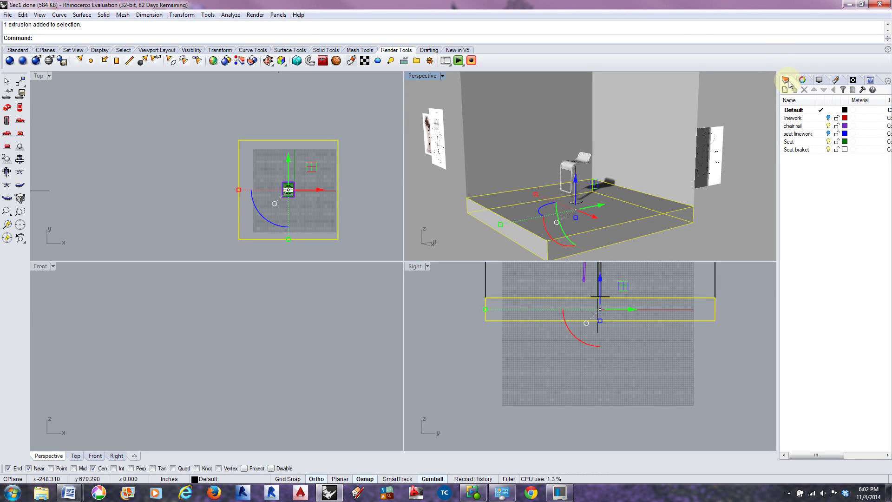
click(853, 126)
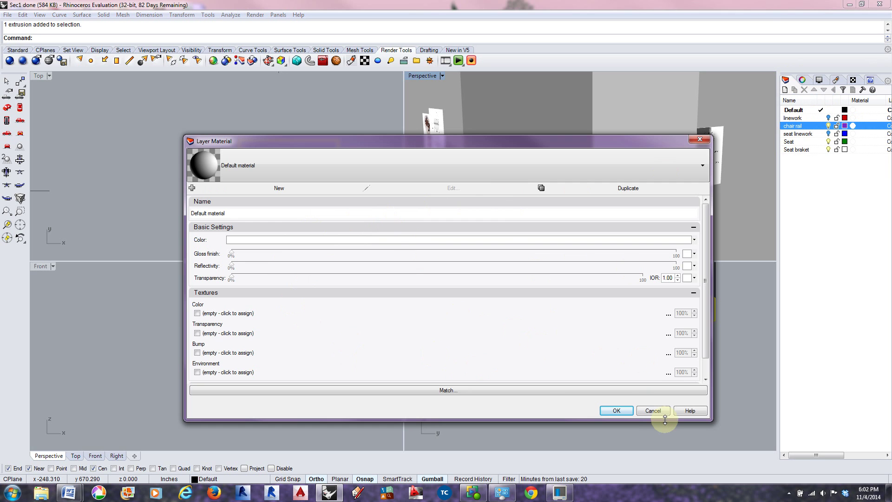
click(652, 410)
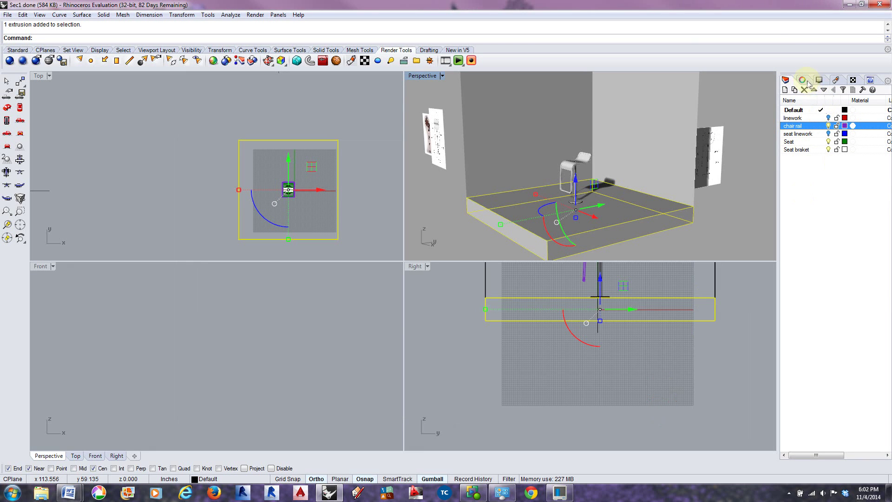
- Set the floor slab's material to be assigned by Object
click(803, 79)
click(853, 106)
click(841, 127)
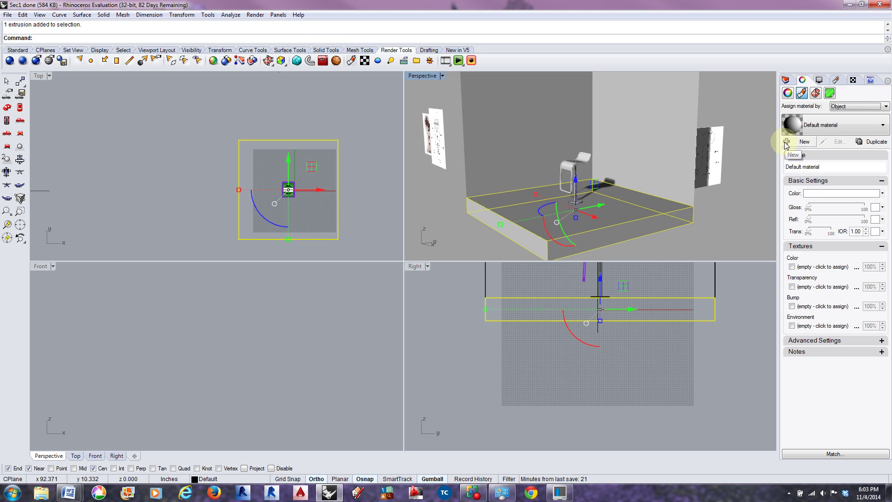
- Browse the Stone and Wood folders of the Render Content library for a new floor slab material
click(801, 143)
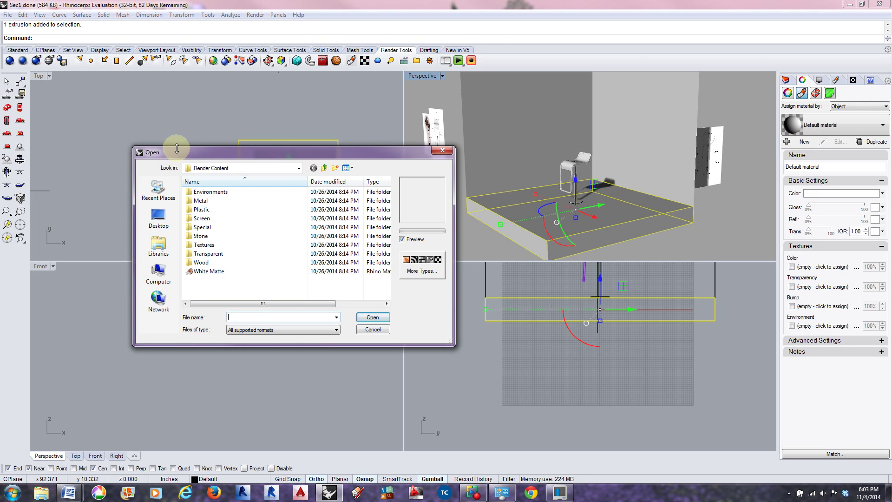
drag(178, 152, 463, 126)
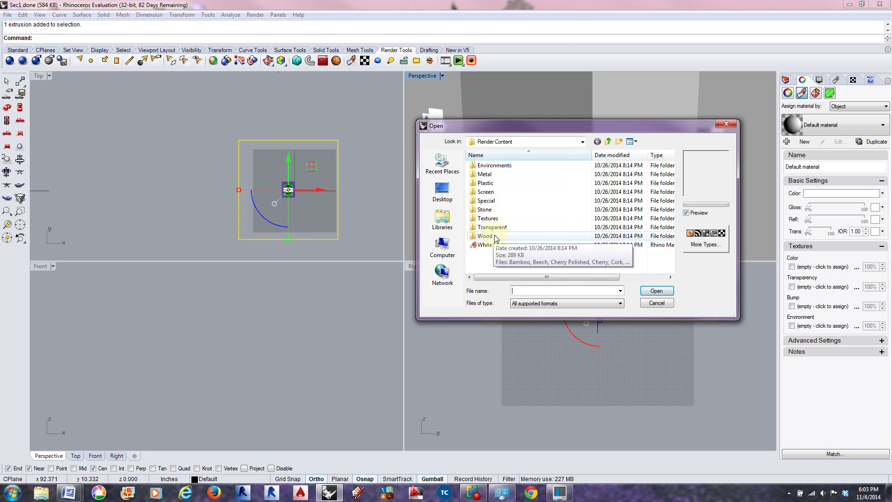
double_click(488, 209)
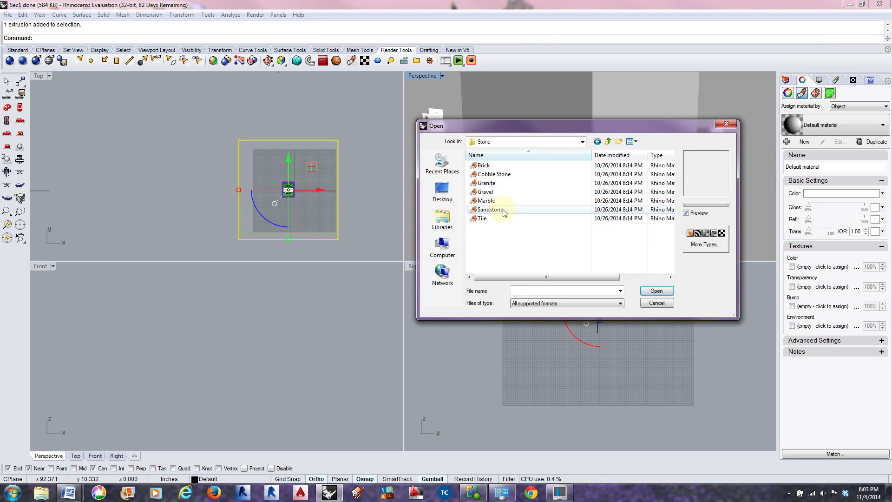
click(598, 141)
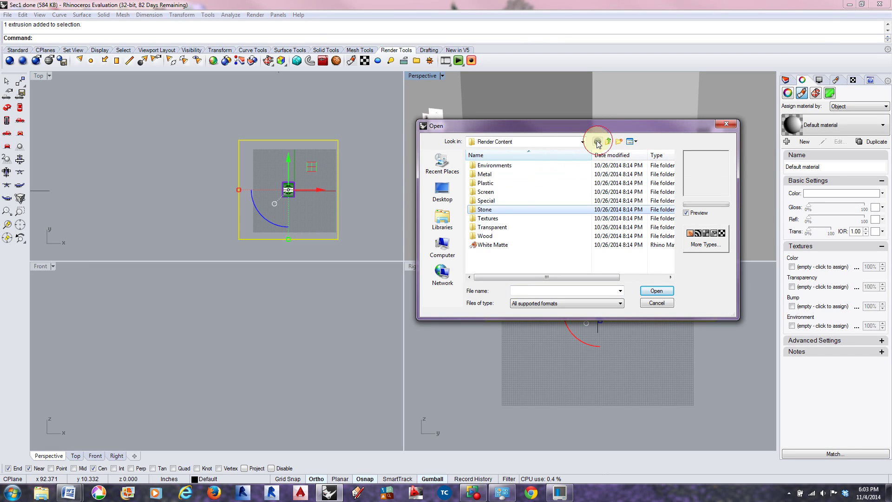
double_click(485, 236)
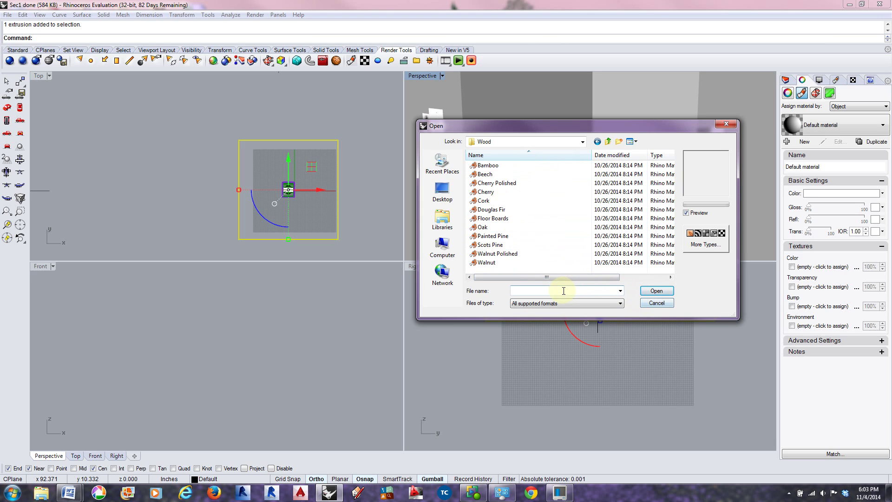
click(582, 141)
scroll(538, 198, up, 4)
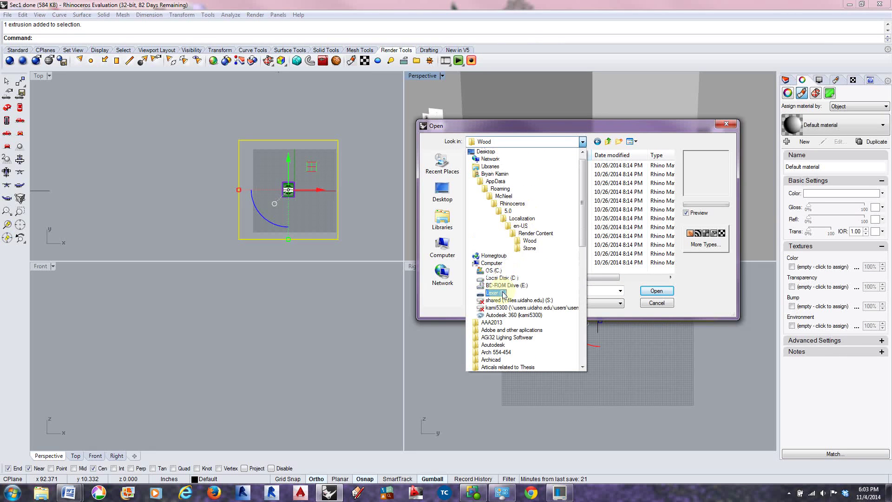
click(503, 294)
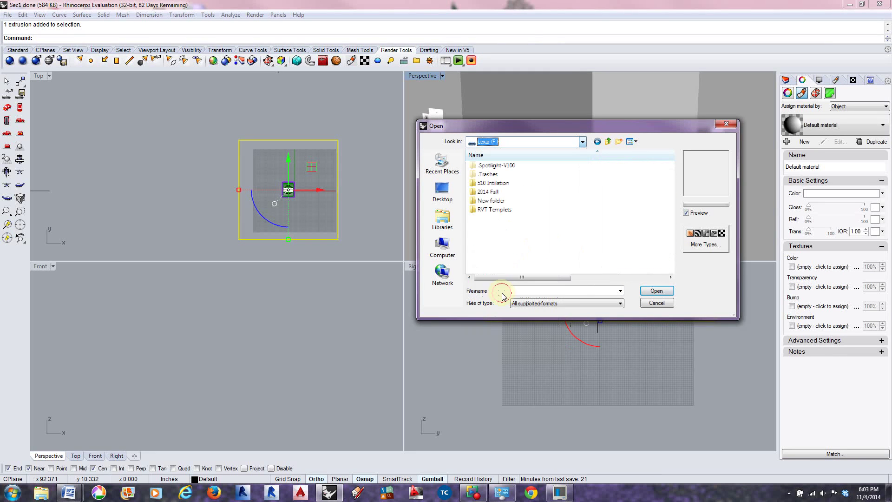
double_click(501, 194)
double_click(496, 171)
double_click(496, 166)
double_click(495, 166)
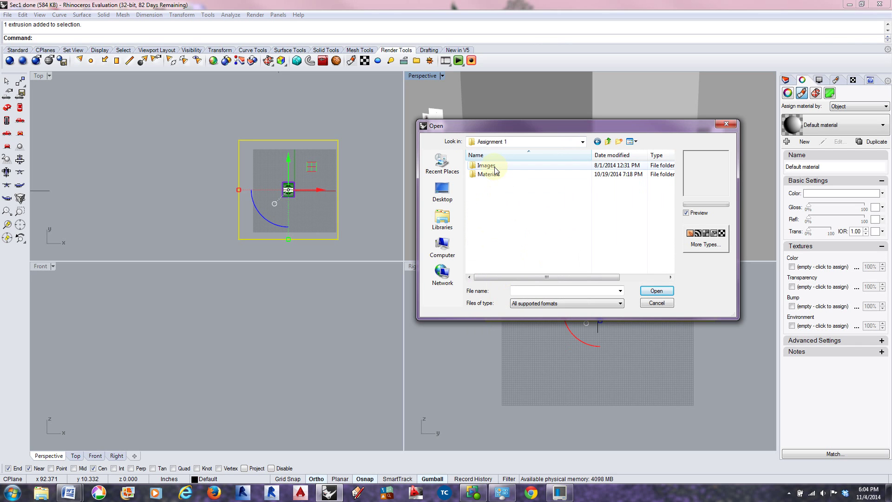
double_click(495, 174)
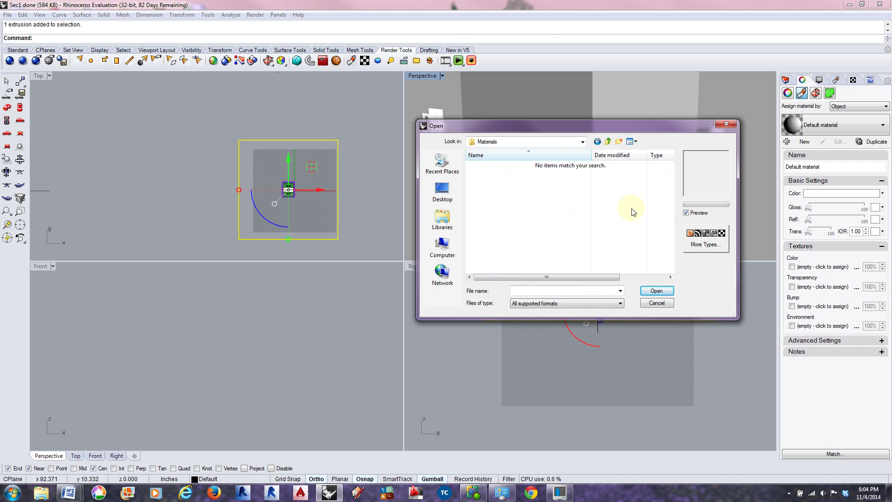
click(656, 303)
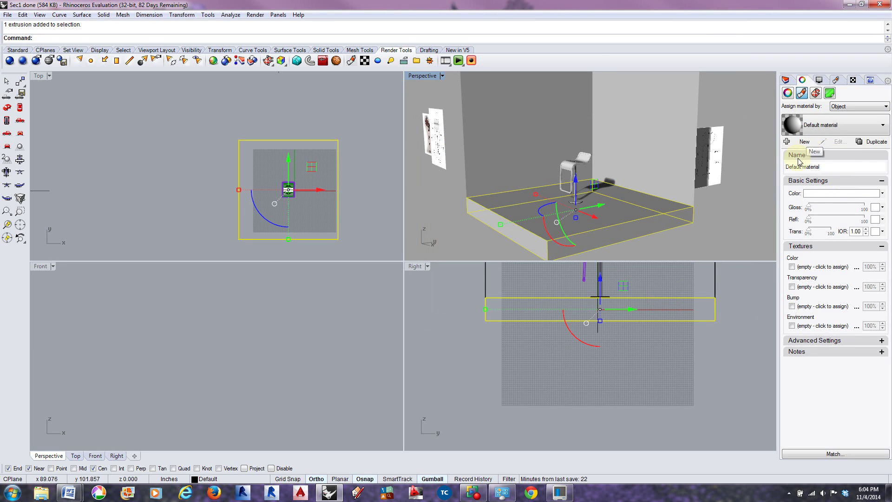
- Start assigning a color texture to the floor slab's material and browse to the Materials folder inside Assignment 1 on the Lexar drive
click(817, 268)
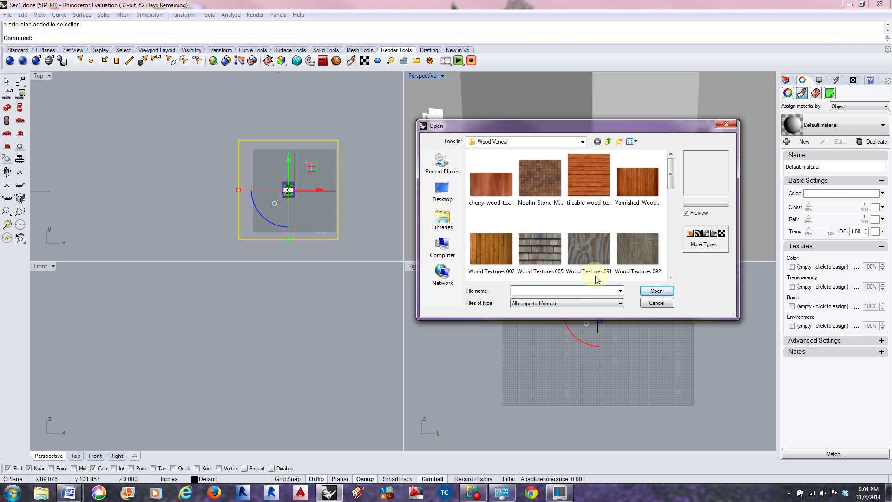
click(582, 142)
scroll(520, 204, up, 2)
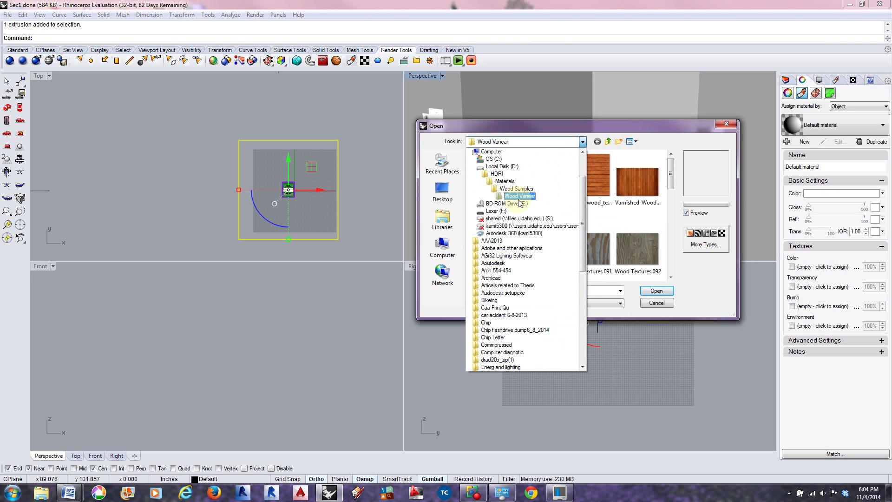
click(519, 197)
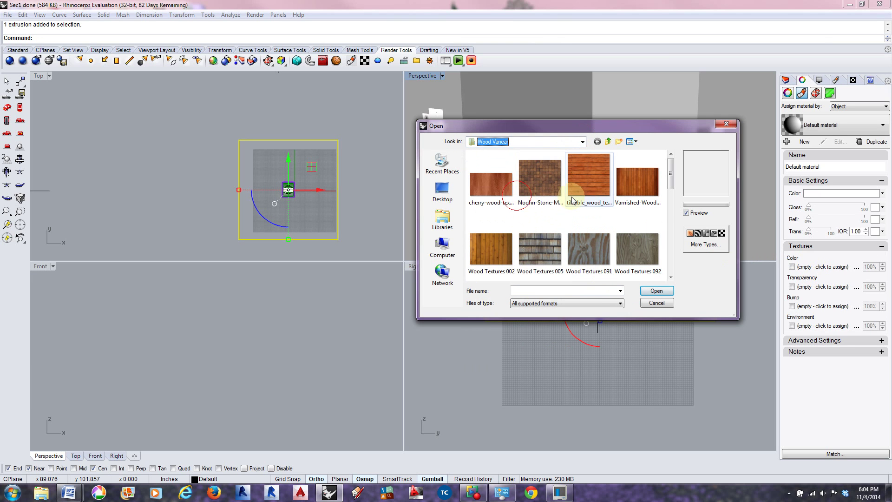
click(583, 142)
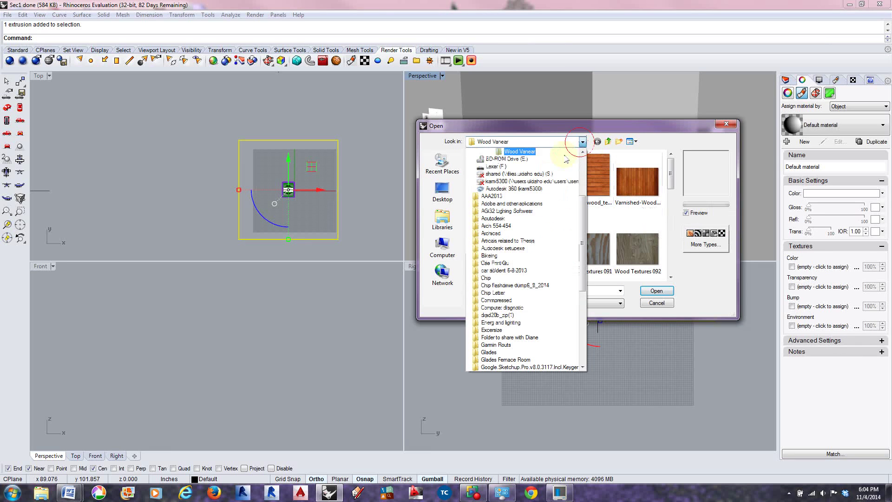
click(511, 170)
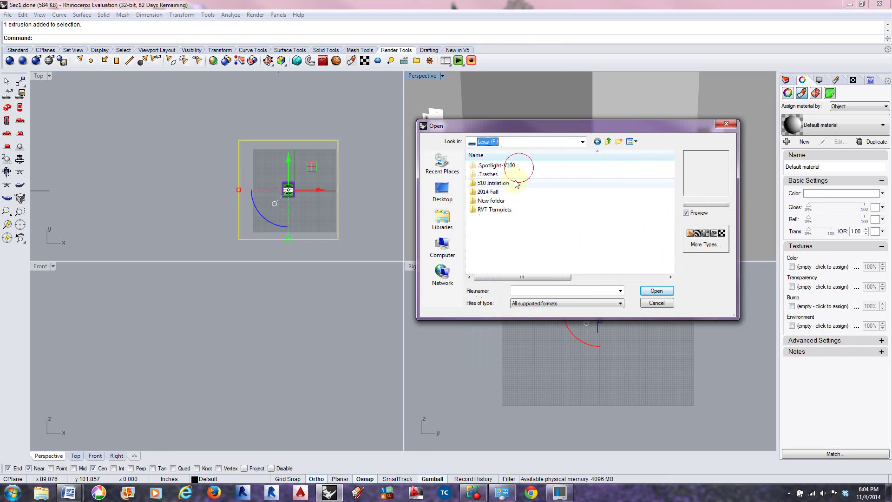
double_click(492, 191)
double_click(492, 165)
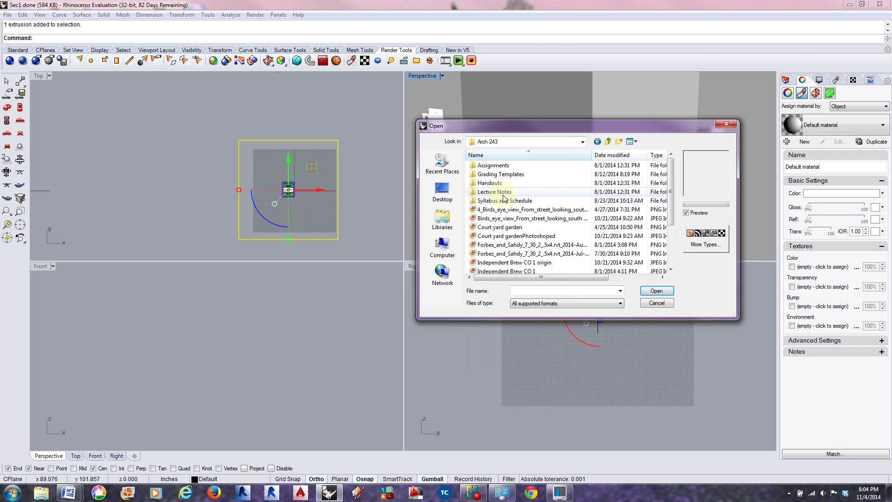
double_click(498, 166)
double_click(498, 166)
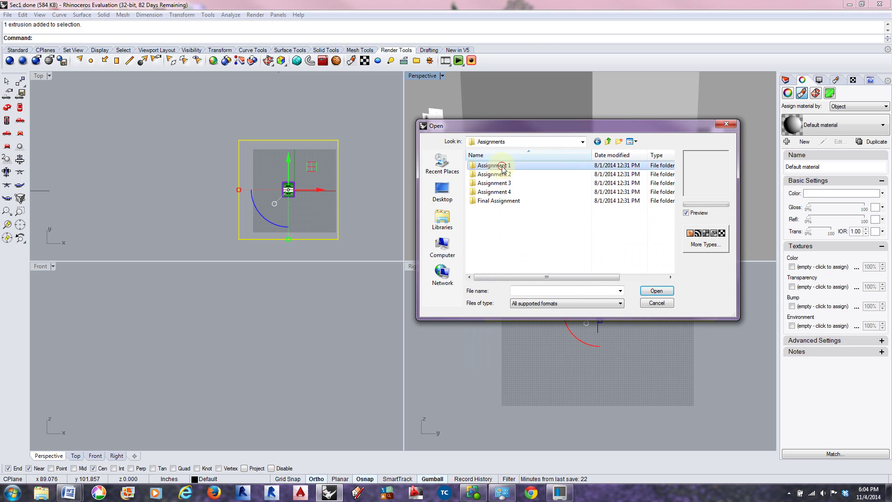
double_click(493, 174)
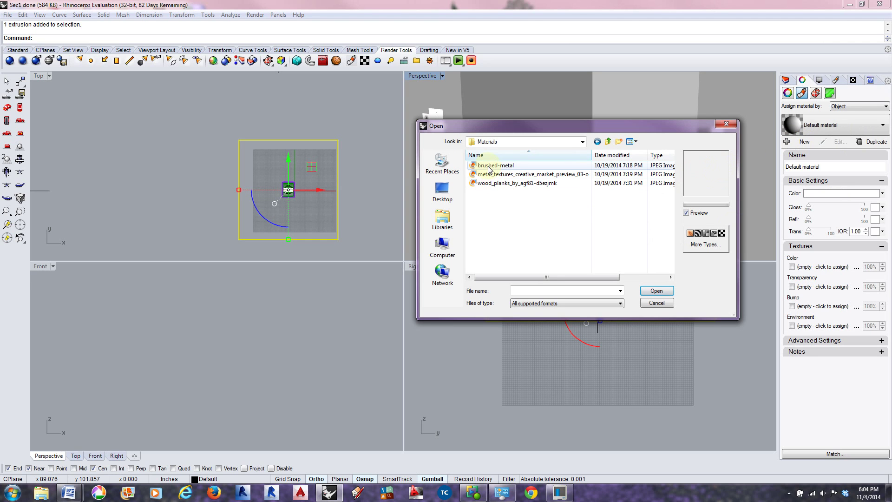
- Preview the metal and wood textures, and apply wood_planks_by_agf81-d5ezjmk as the floor slab's color texture
click(497, 185)
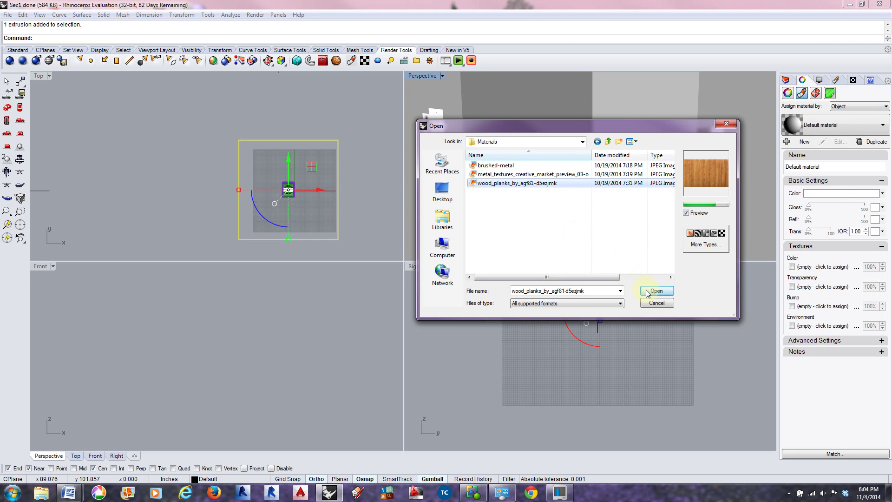
click(544, 176)
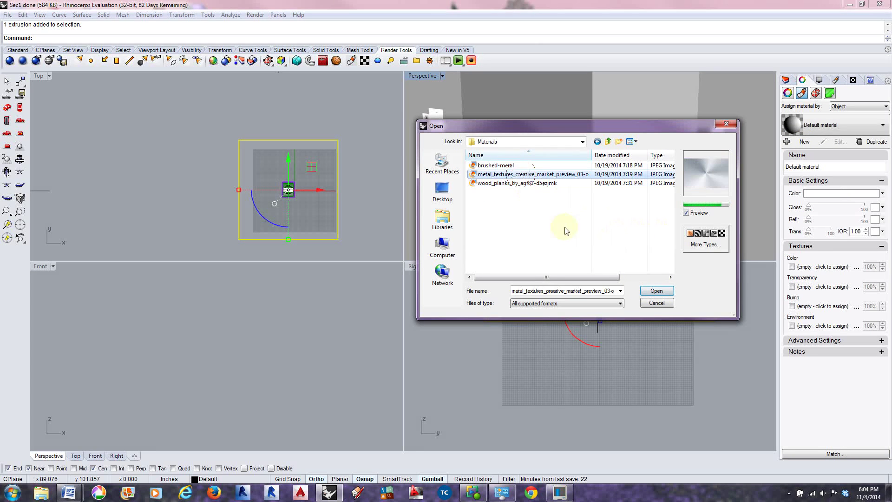
click(535, 183)
click(657, 291)
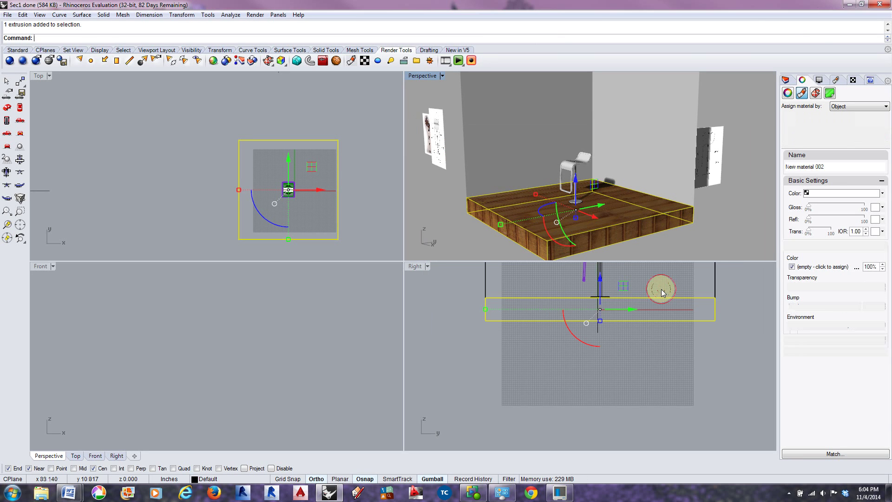
- Add the Marble material from the Stone folder of the Render Content library and assign it to the floor slab
click(832, 125)
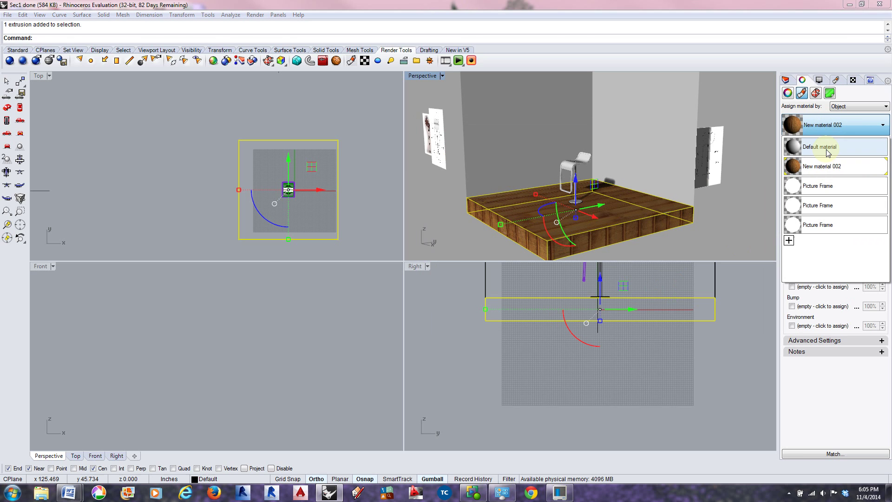
click(824, 128)
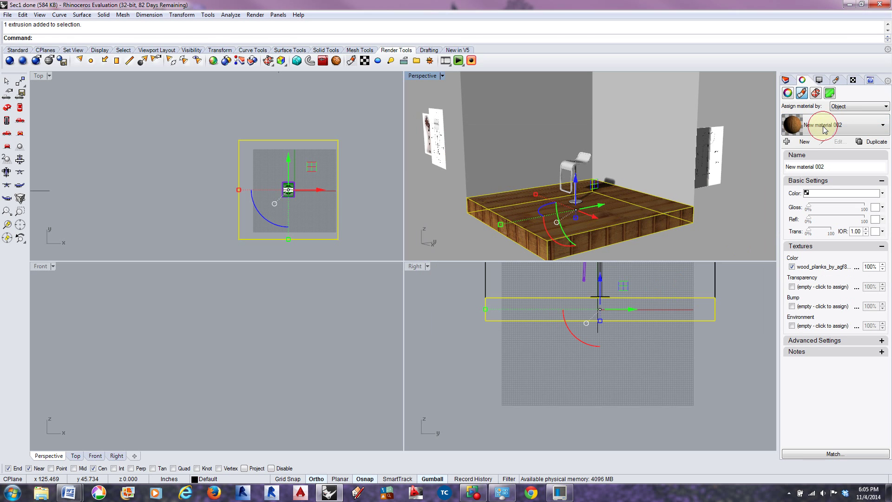
click(789, 142)
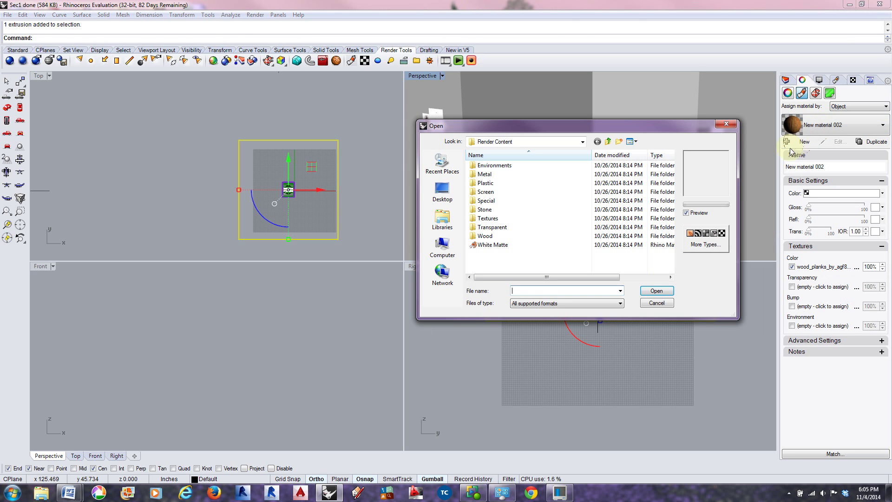
double_click(488, 210)
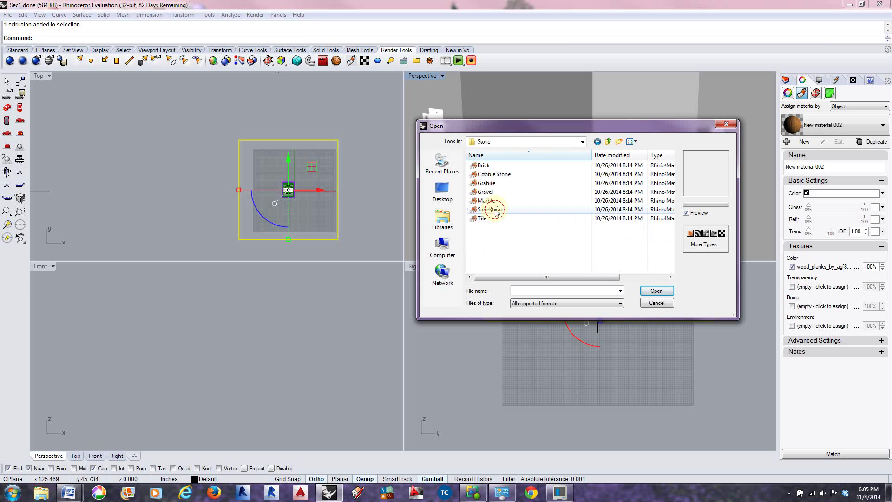
click(486, 192)
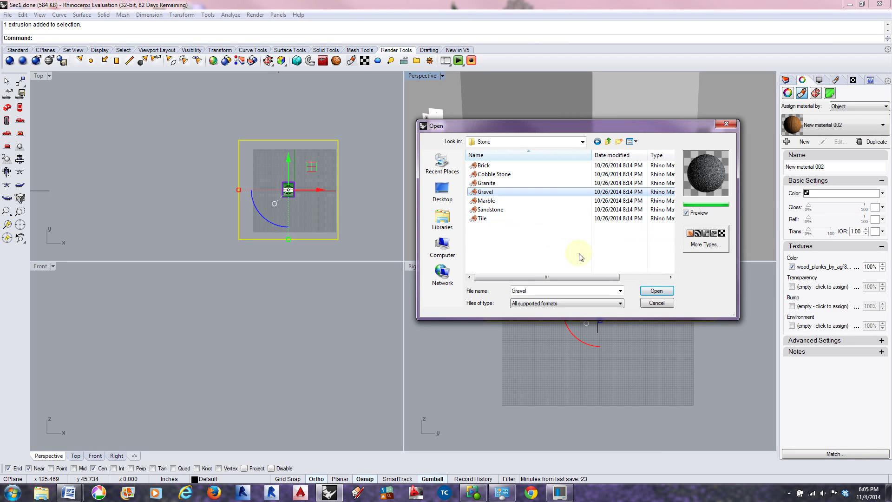
click(492, 200)
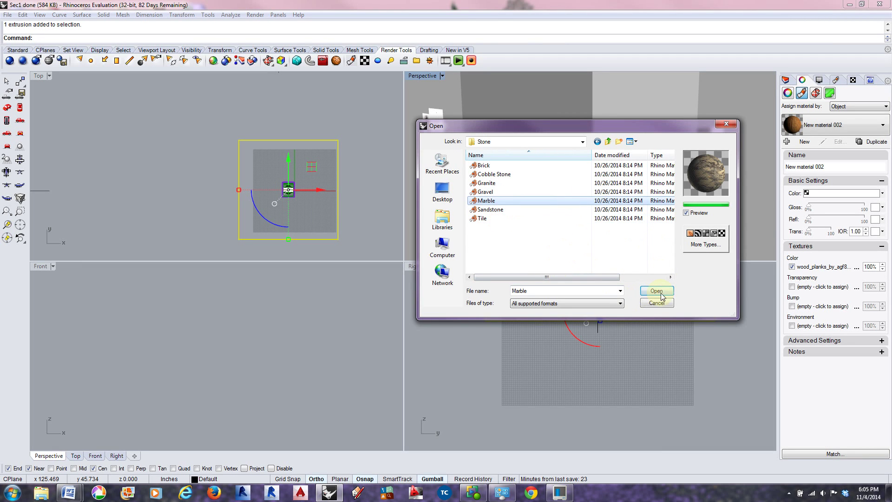
click(660, 293)
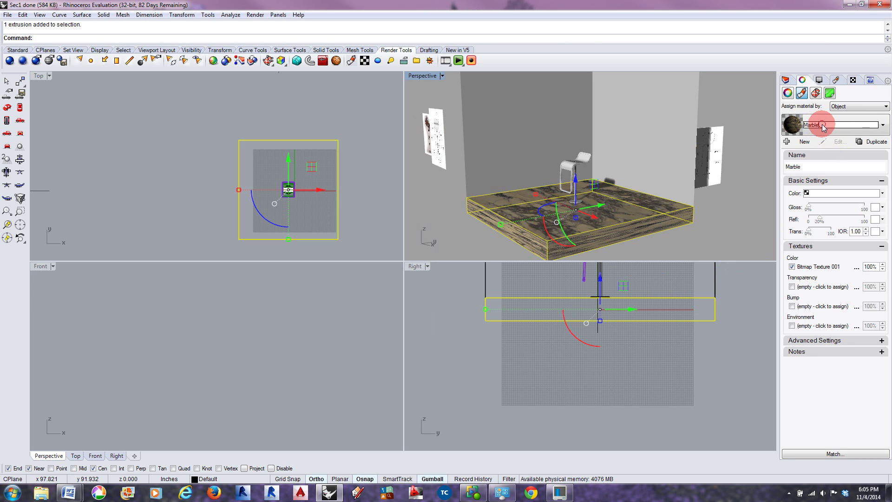
- Switch the floor slab's material to New material 002 and back to Marble
double_click(865, 125)
click(884, 126)
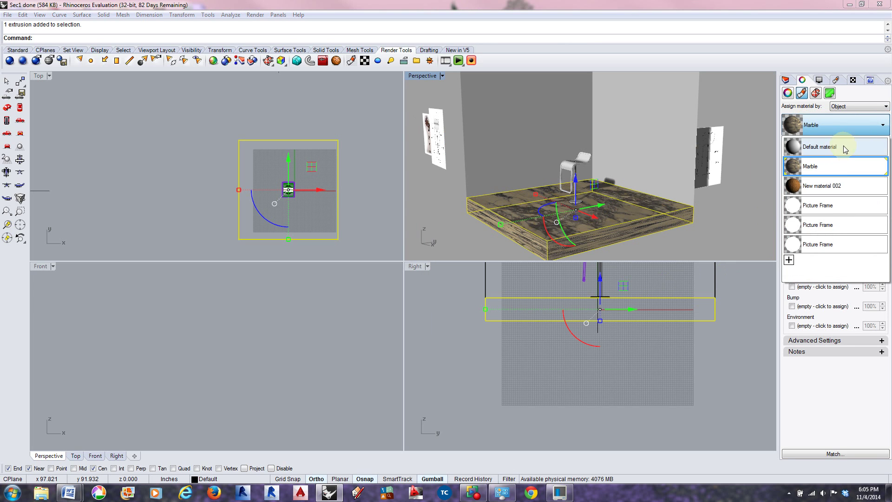
click(827, 183)
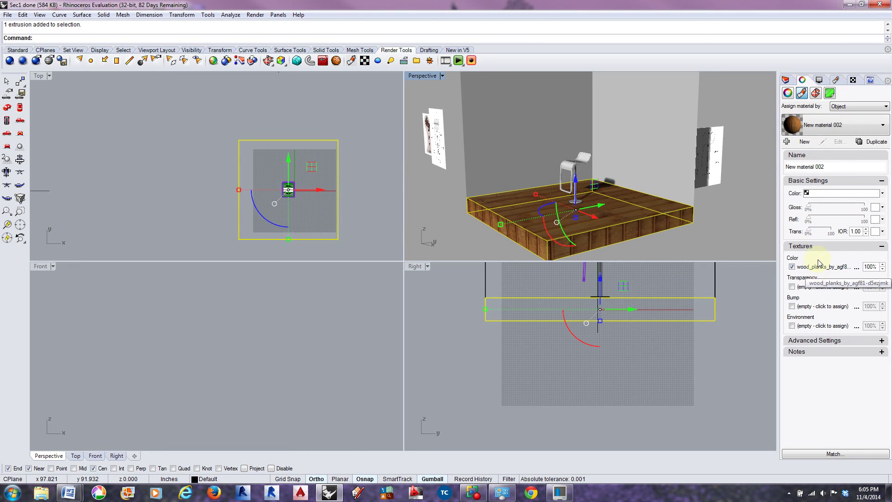
click(818, 125)
click(809, 165)
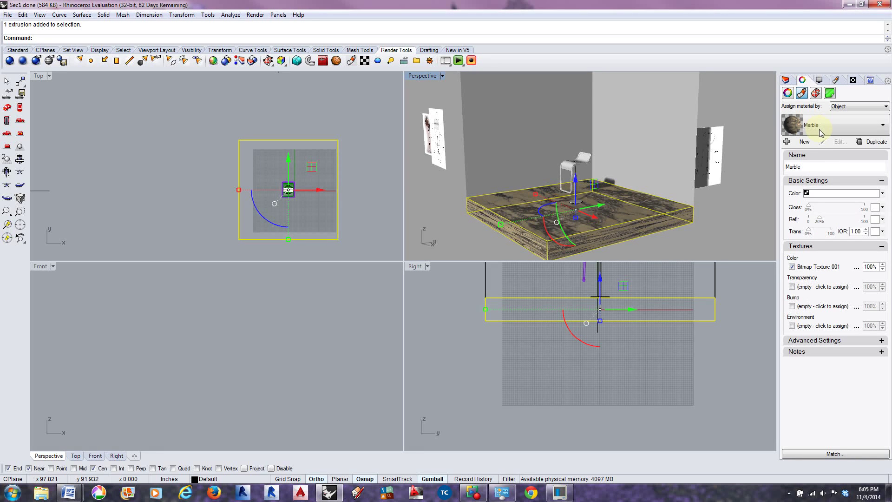
click(786, 141)
click(566, 304)
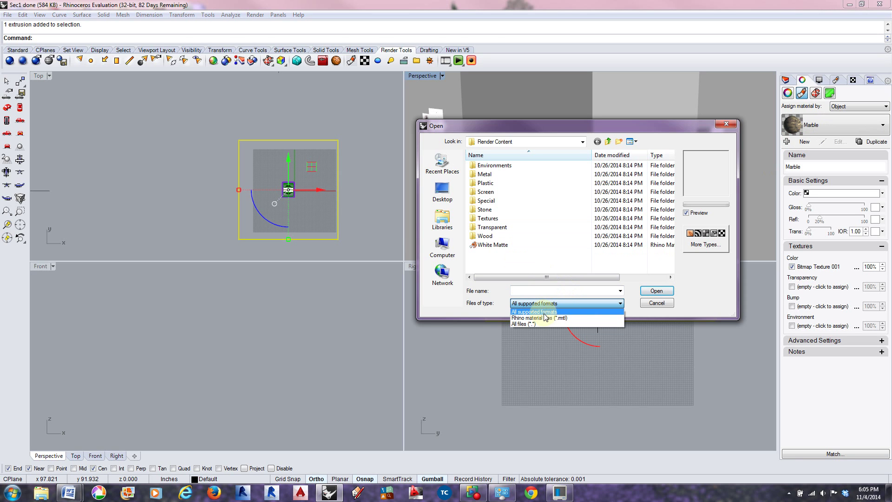
click(523, 325)
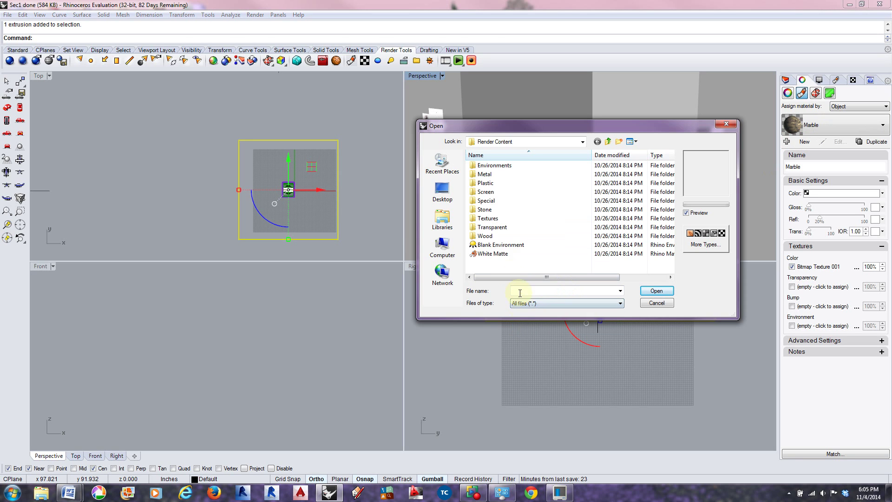
click(583, 141)
scroll(511, 209, up, 3)
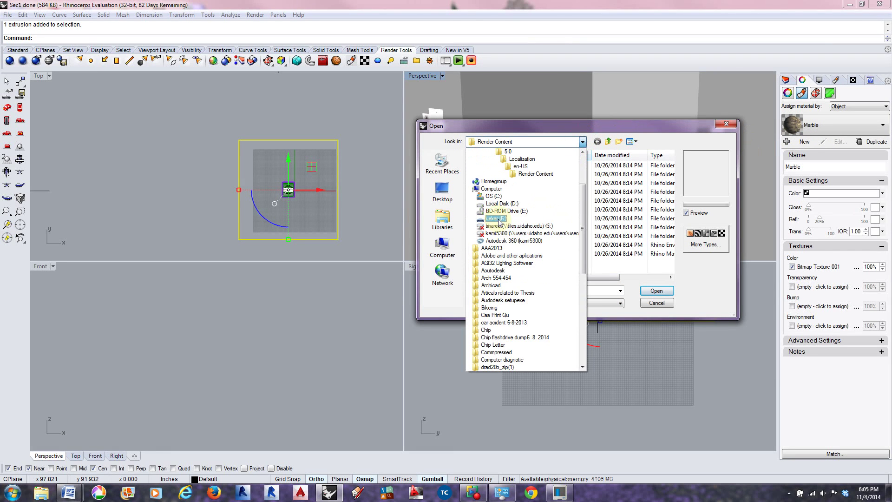
click(499, 219)
double_click(488, 191)
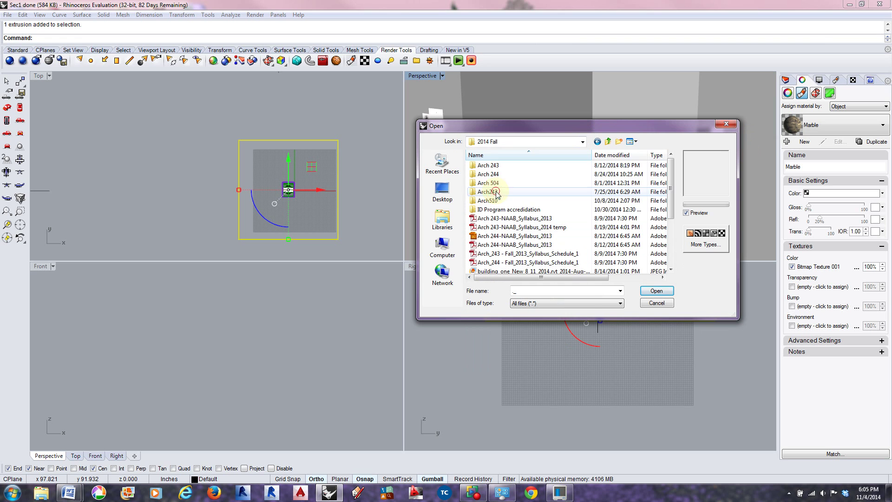
double_click(494, 166)
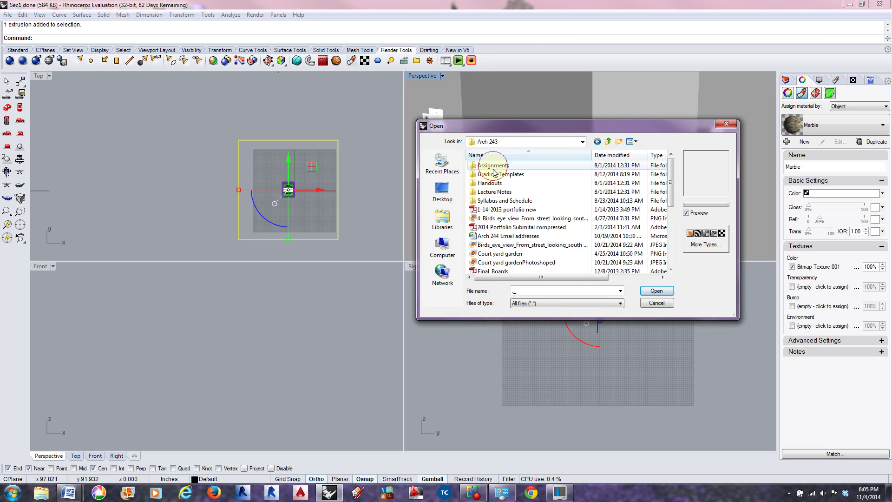
double_click(493, 166)
double_click(493, 166)
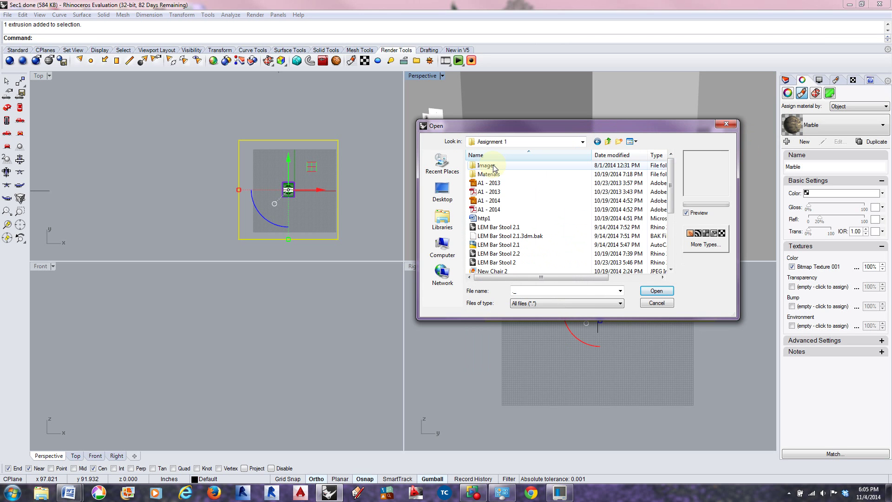
click(493, 166)
double_click(493, 175)
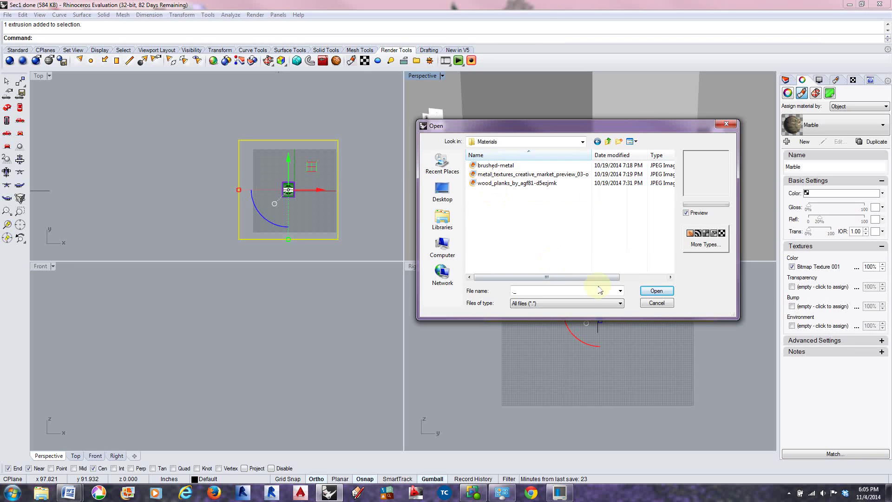
click(662, 304)
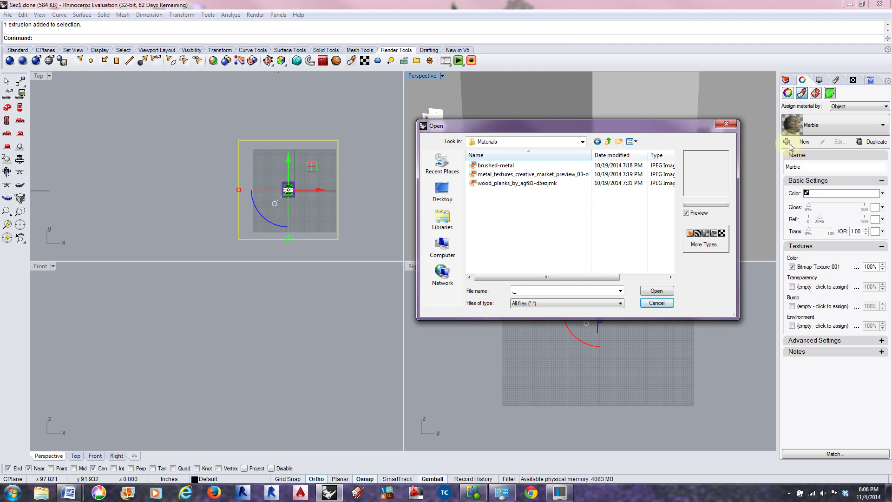
click(662, 304)
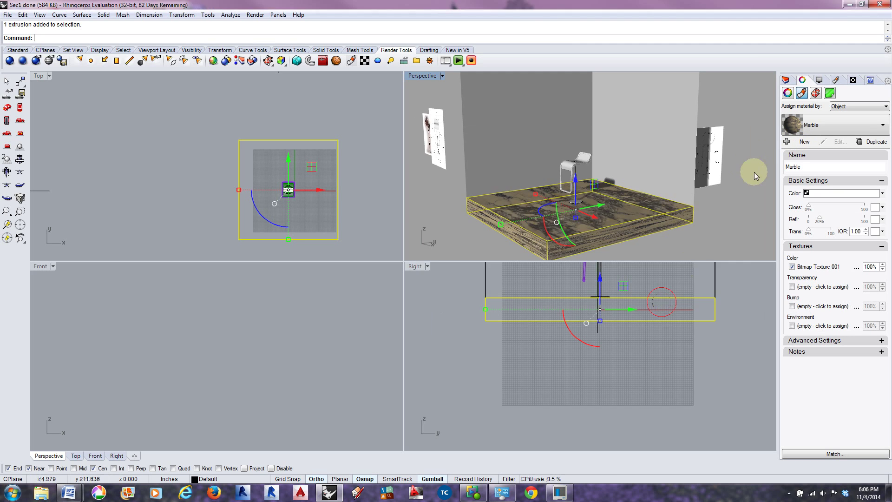
- Start adding a new material and browse to the Materials folder inside Assignment 1 on the Lexar drive
click(802, 142)
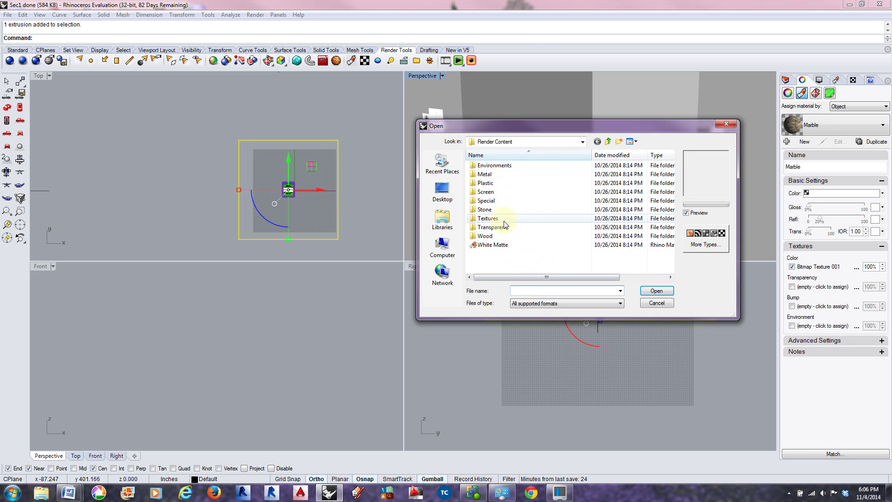
click(583, 142)
scroll(525, 251, up, 2)
click(602, 261)
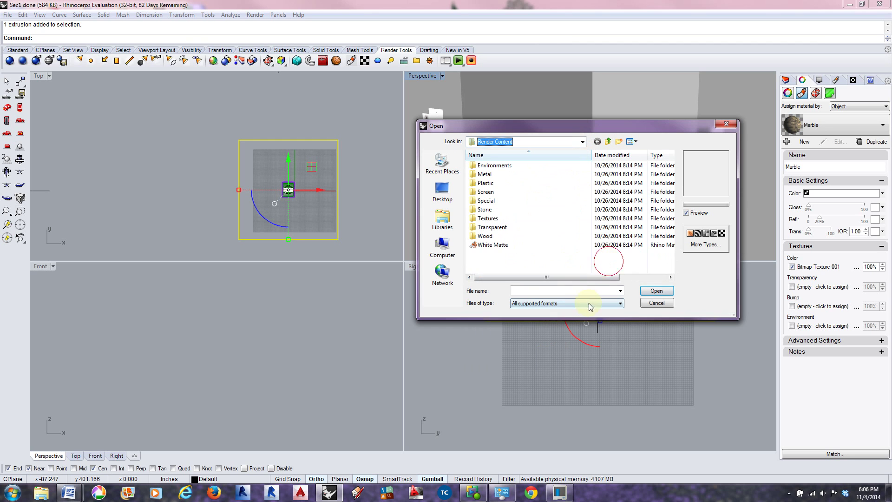
click(566, 303)
click(549, 312)
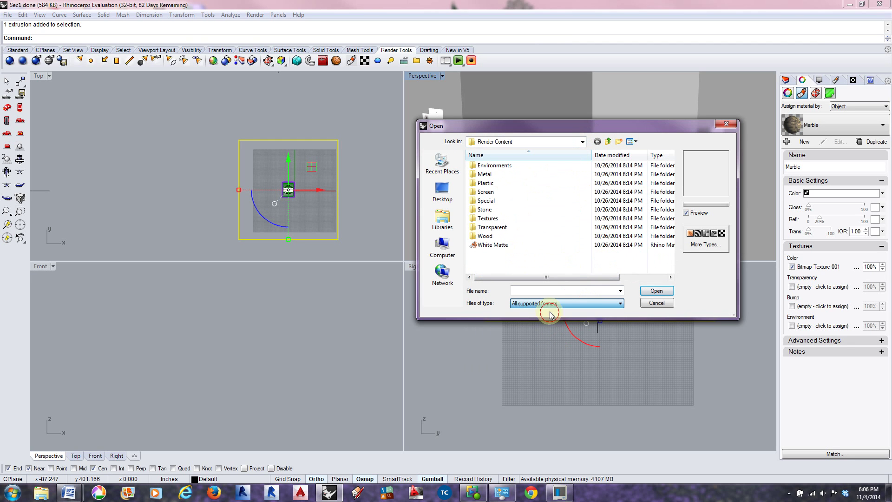
click(582, 142)
scroll(534, 200, up, 2)
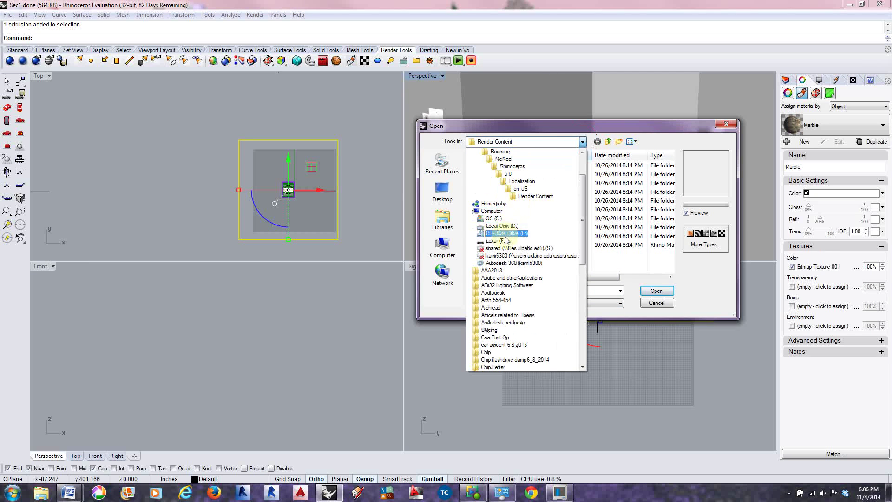
click(497, 237)
double_click(492, 192)
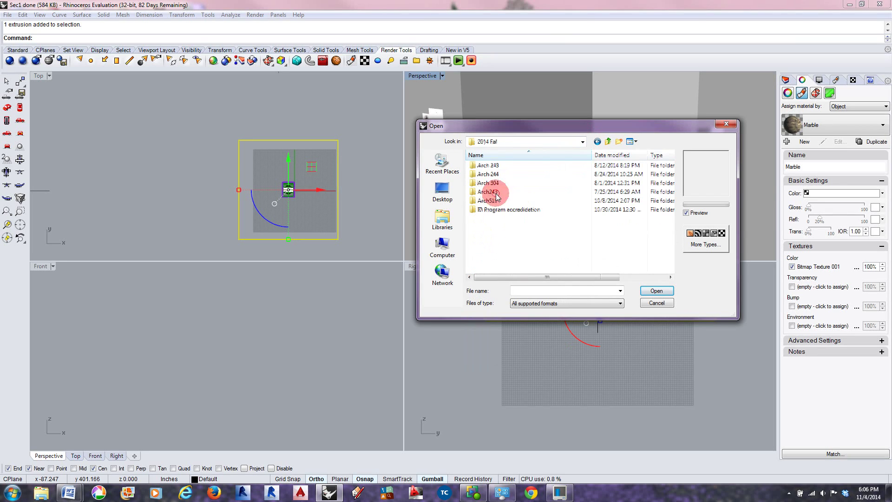
double_click(501, 168)
double_click(502, 166)
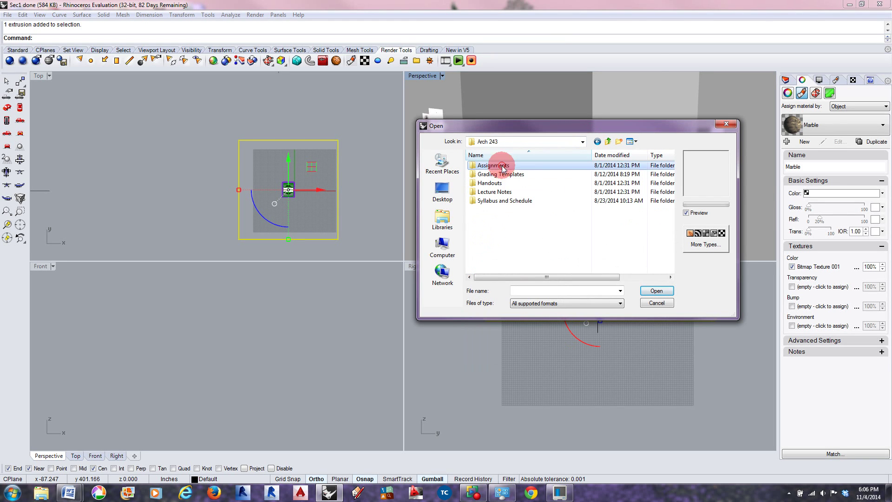
double_click(500, 165)
click(499, 174)
double_click(499, 174)
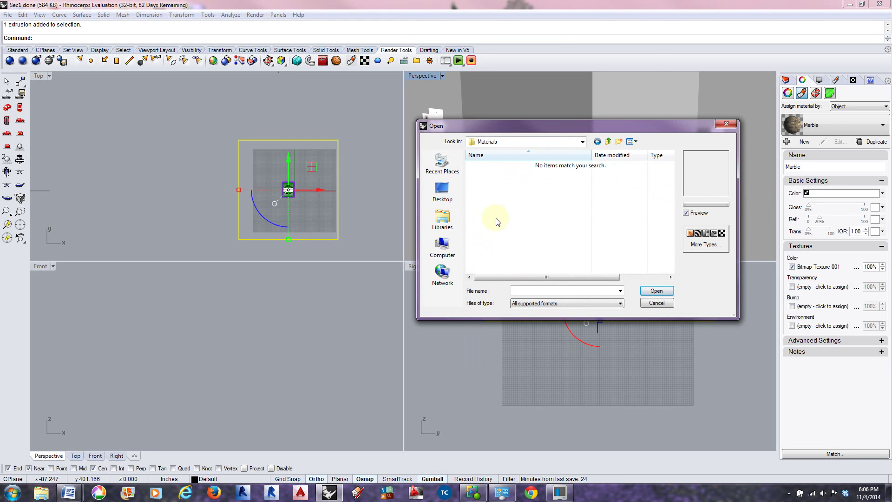
- List all file types, try to import wood_planks_by_agf81-d5ezjmk as a new material, and cancel its texture editing
click(584, 303)
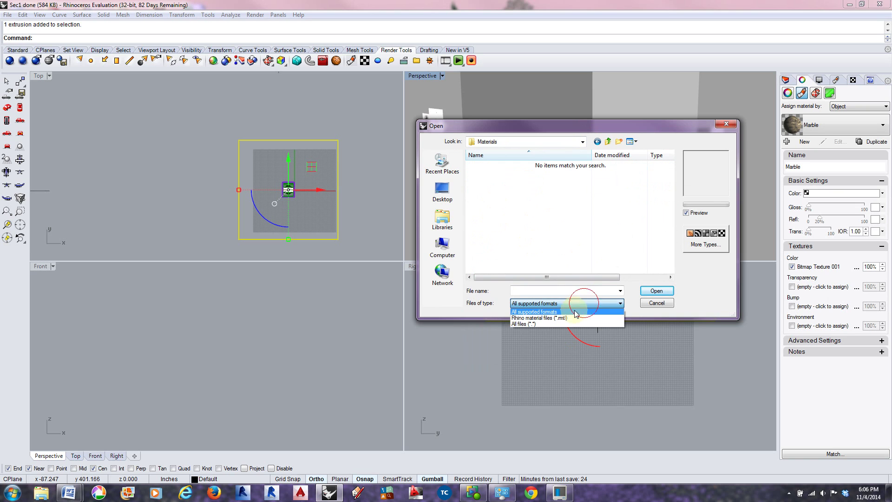
click(523, 324)
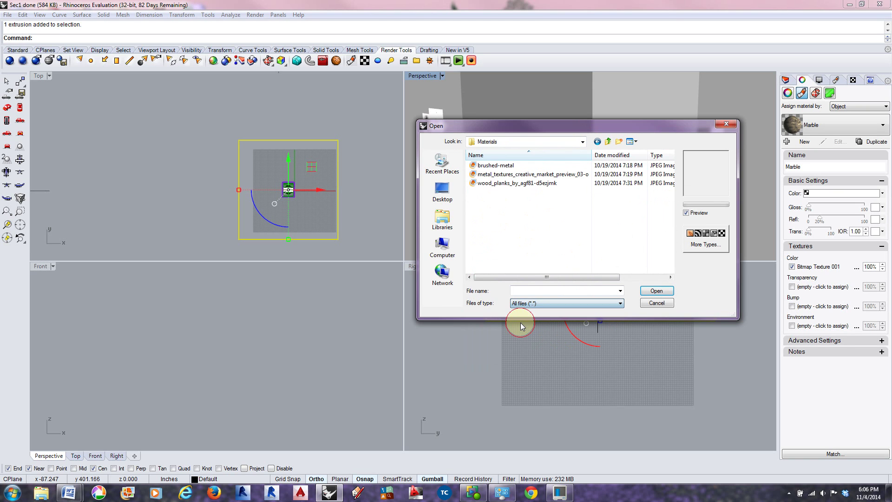
click(494, 183)
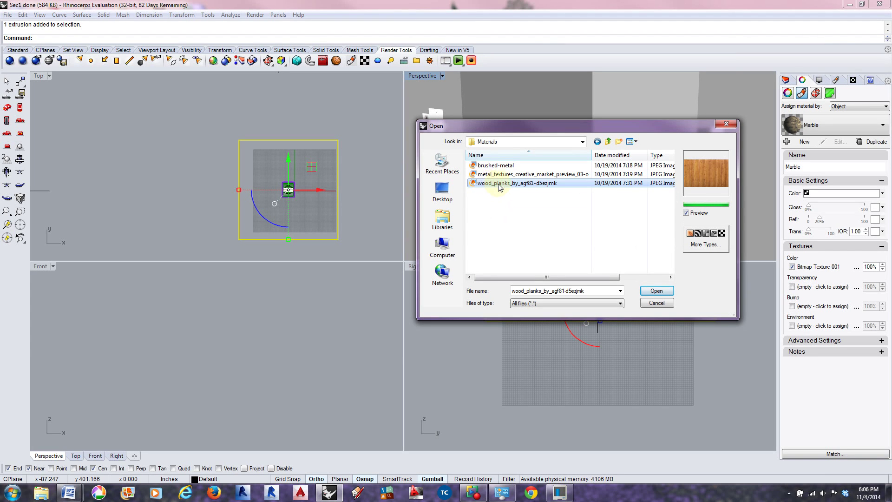
click(657, 291)
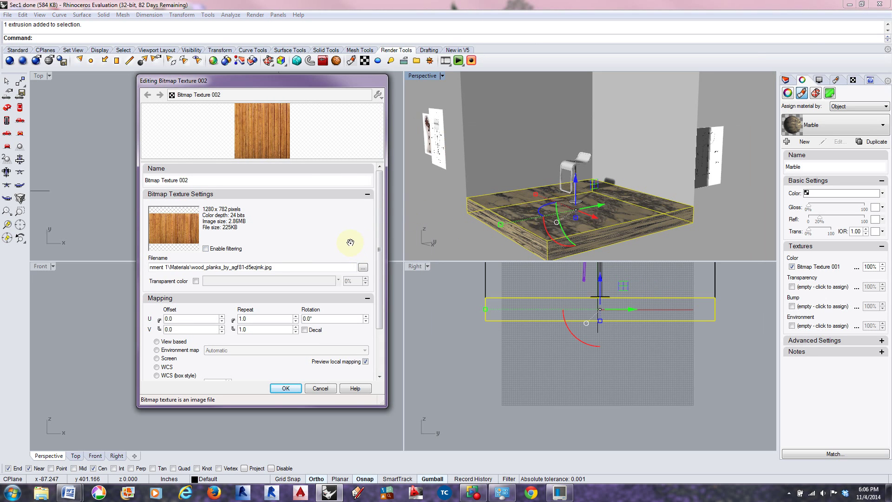
drag(229, 78, 467, 74)
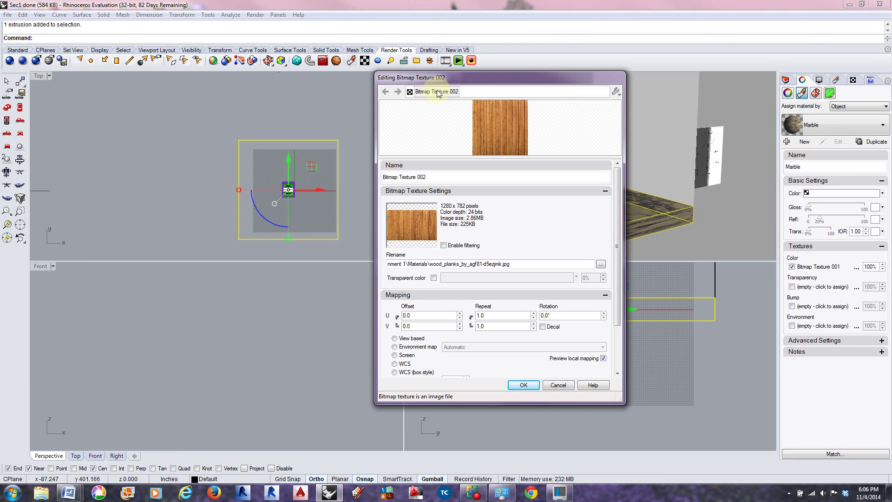
click(565, 385)
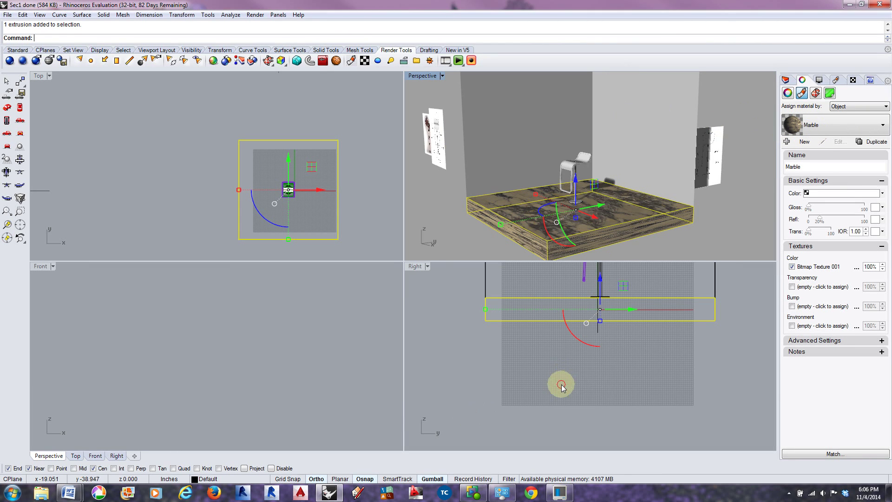
- Keep Marble as the floor slab's material, open its colour texture for editing and reload the Marble image from the Textures folder
click(831, 124)
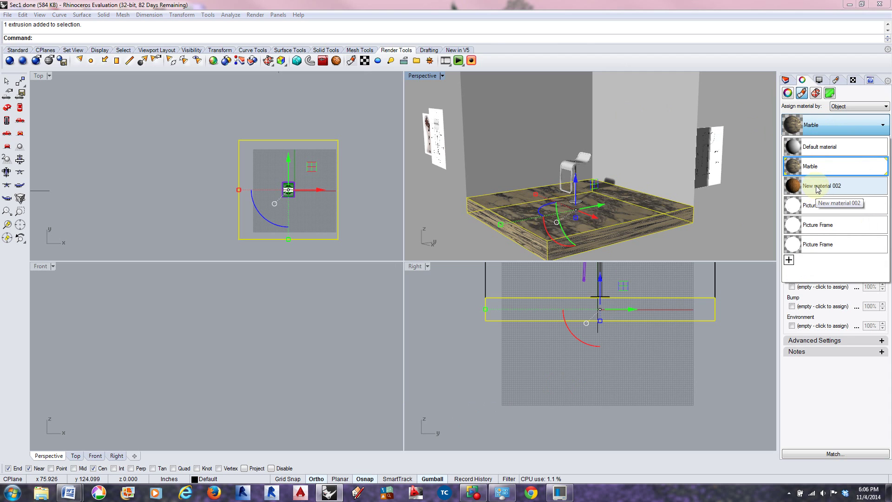
click(811, 167)
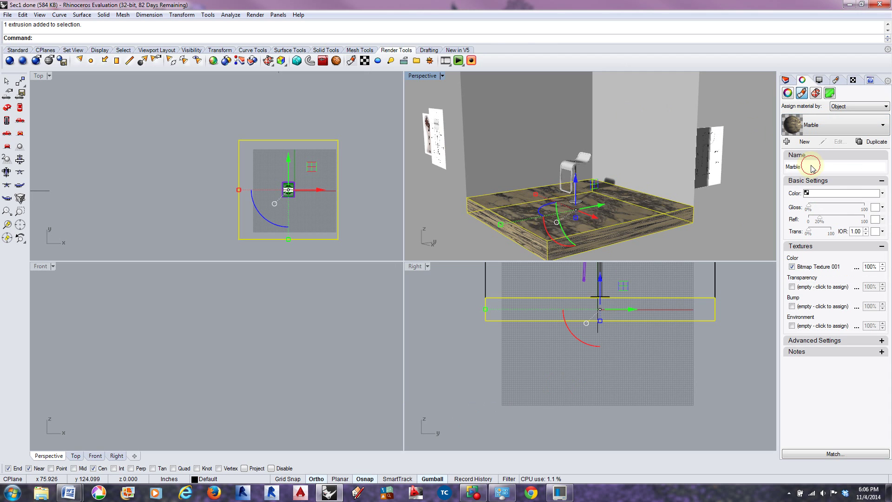
click(817, 269)
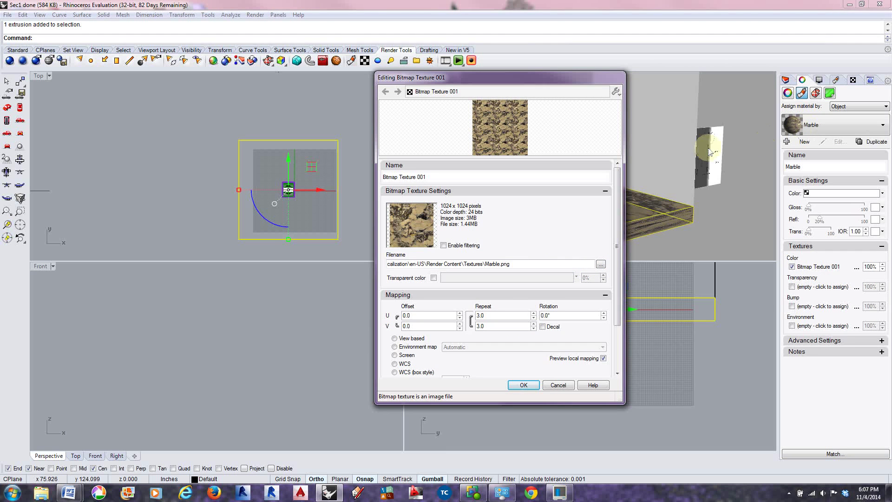
click(600, 265)
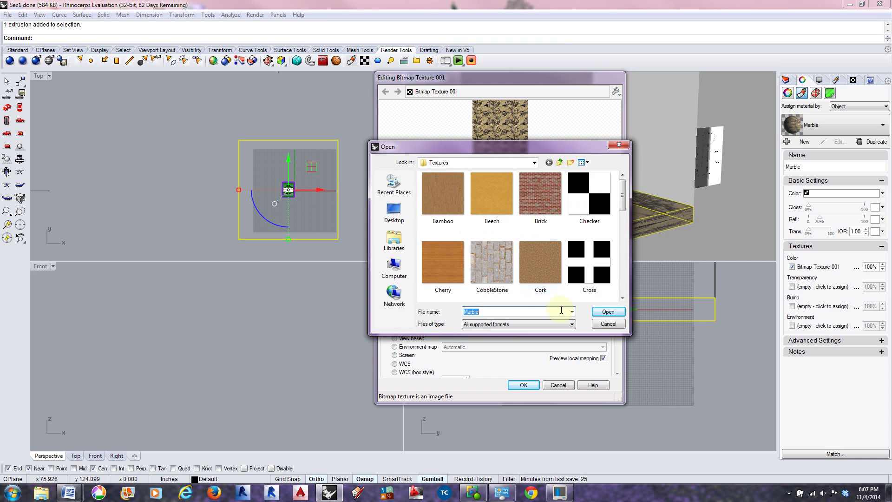
click(608, 312)
- Examine the marble texture's mapping, graph and output adjustment settings
drag(619, 295, 616, 366)
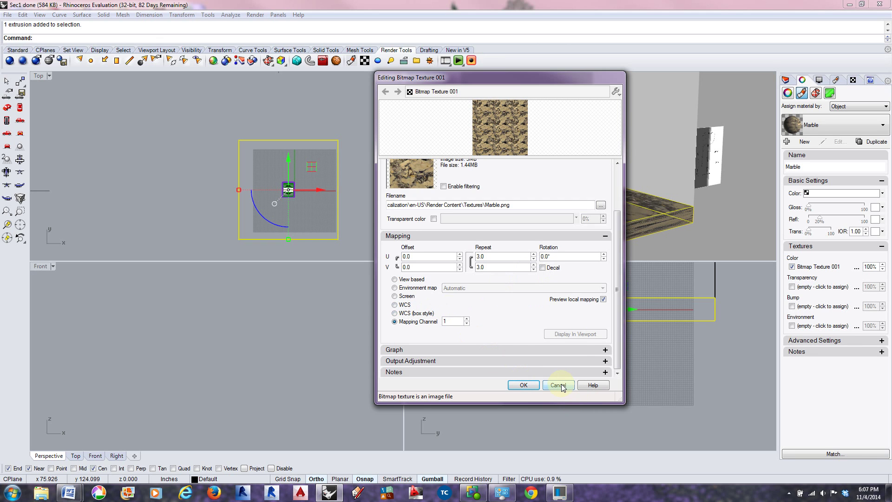
click(586, 350)
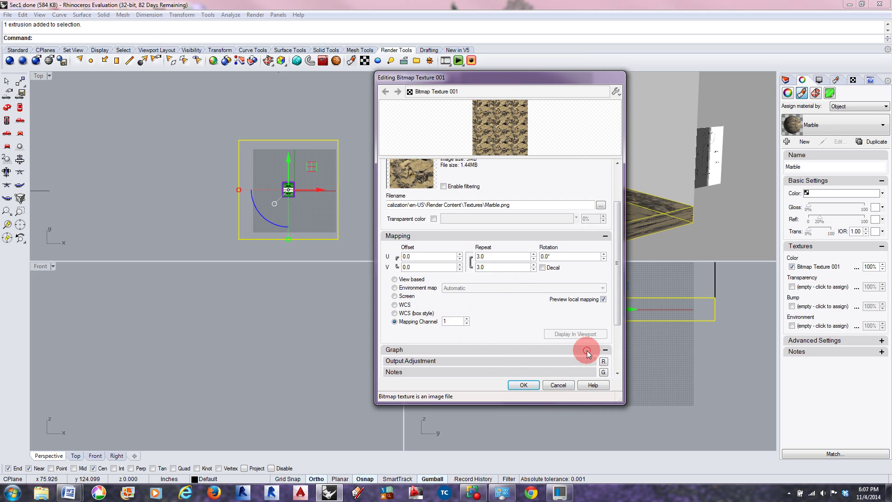
drag(617, 321, 617, 365)
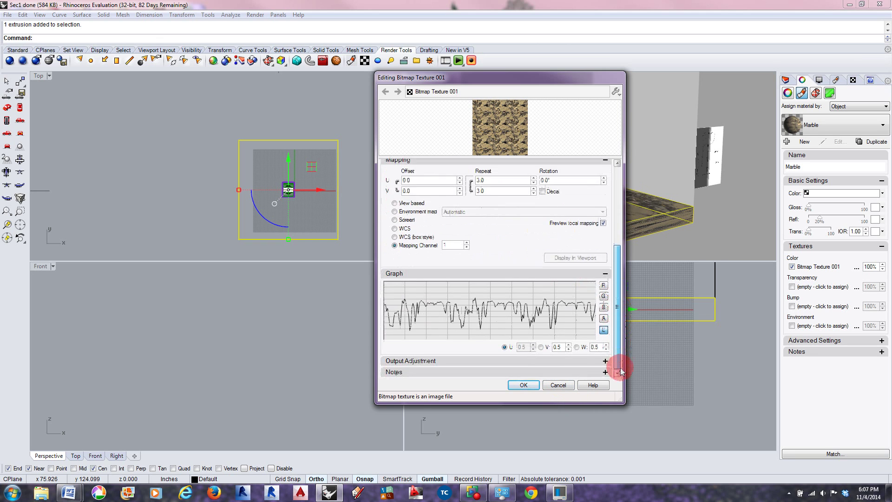
click(604, 361)
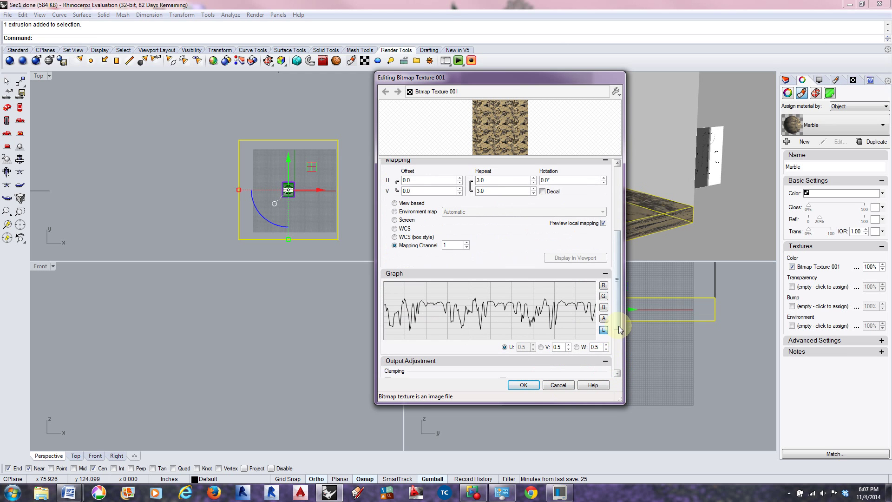
drag(618, 328, 618, 371)
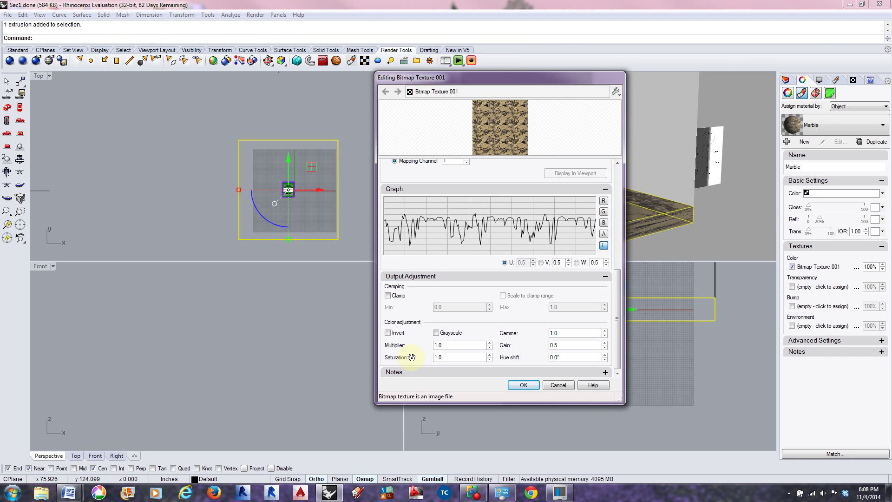
drag(618, 293, 619, 302)
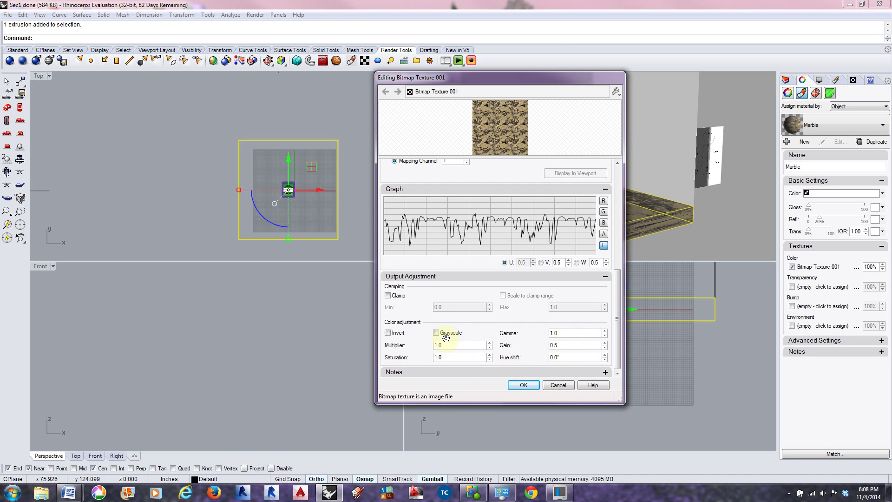
drag(619, 299, 619, 265)
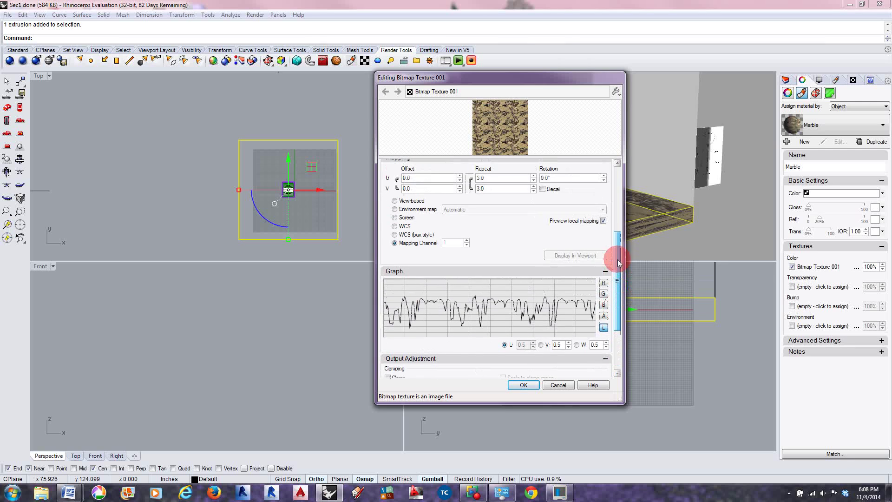
- View the marble texture's graph for the R, G, B and A channels, return to R and accept the texture settings
click(604, 283)
click(604, 293)
click(603, 304)
click(604, 317)
click(604, 282)
click(529, 387)
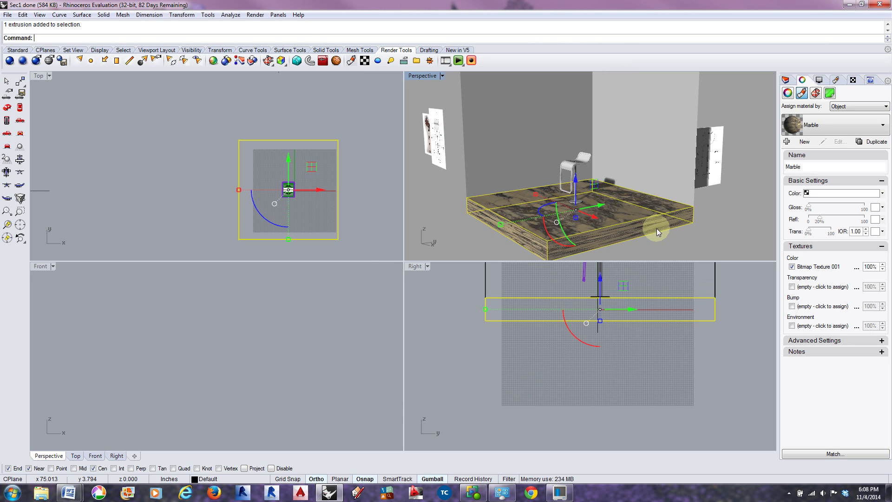
- Apply a spherical texture mapping to the floor slab, centred near the stool's base with a size of about 26 inches
right_drag(631, 229, 663, 78)
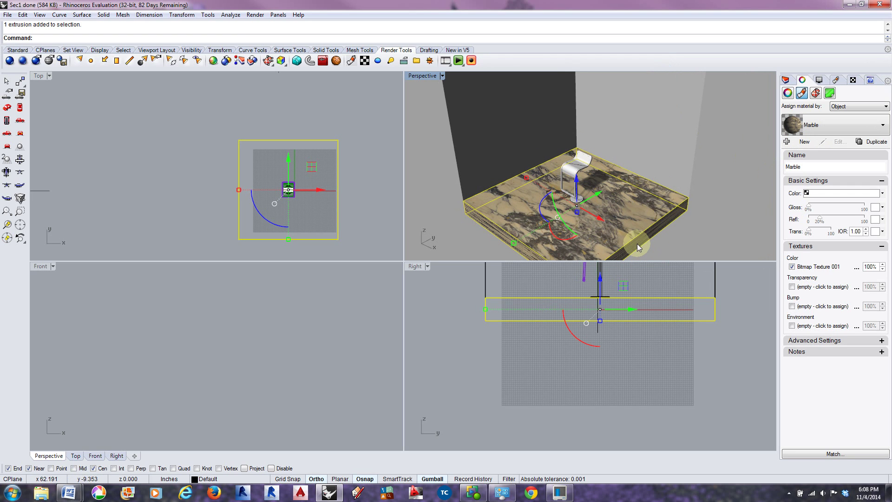
click(816, 94)
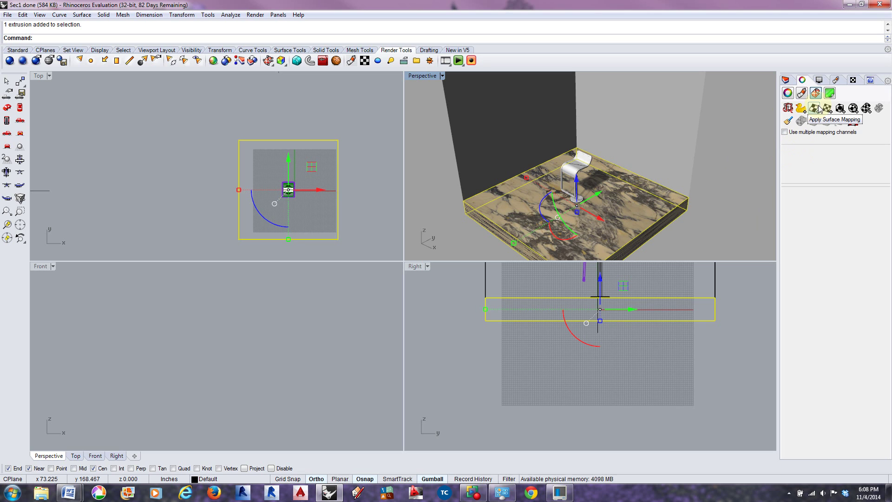
click(853, 108)
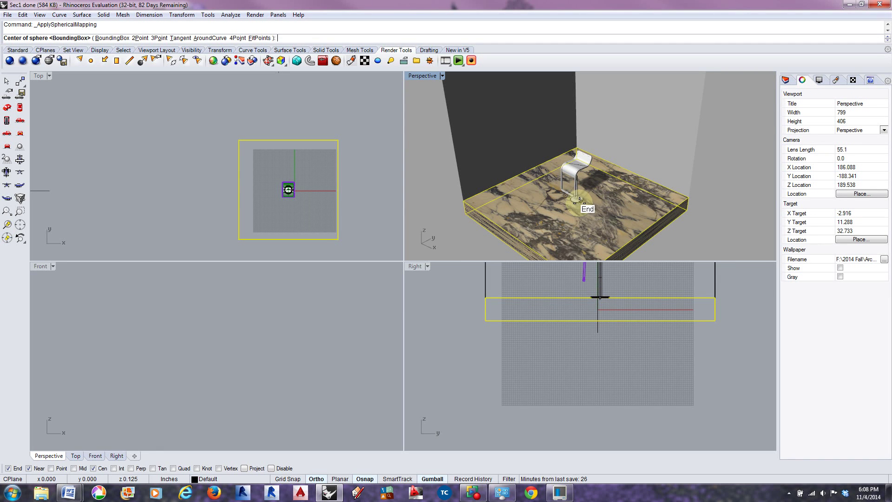
click(579, 199)
click(598, 217)
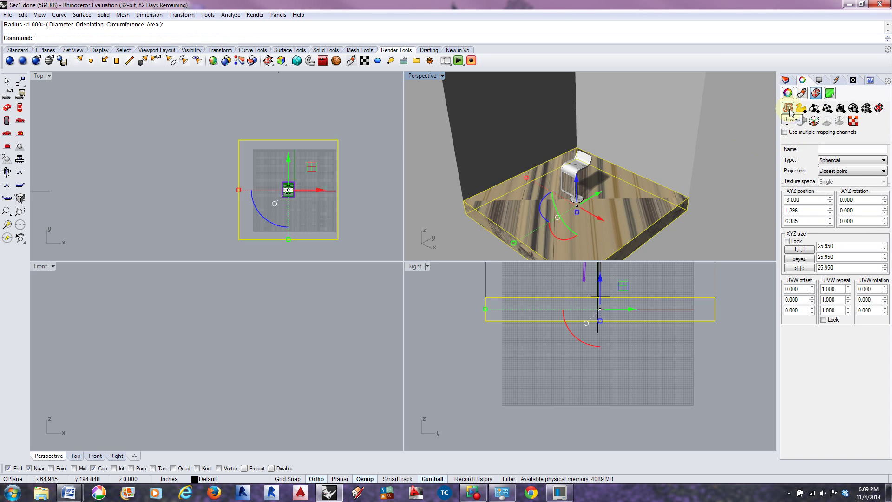
click(789, 109)
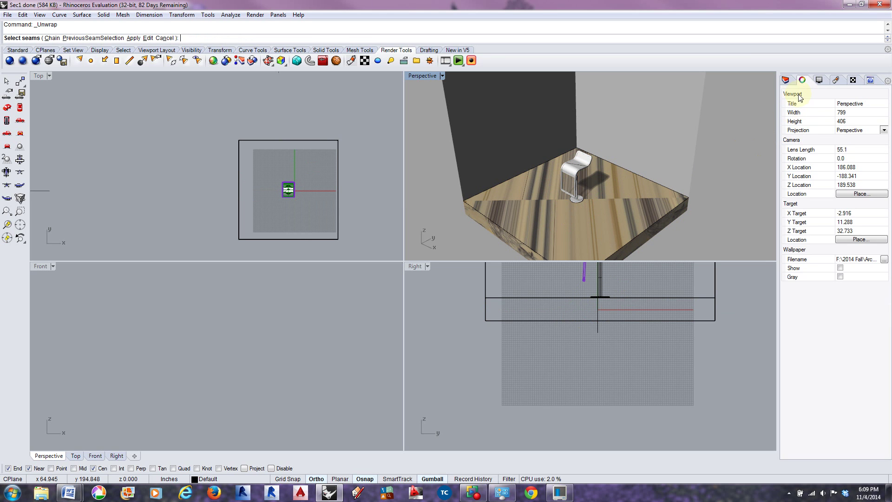
click(786, 80)
click(804, 81)
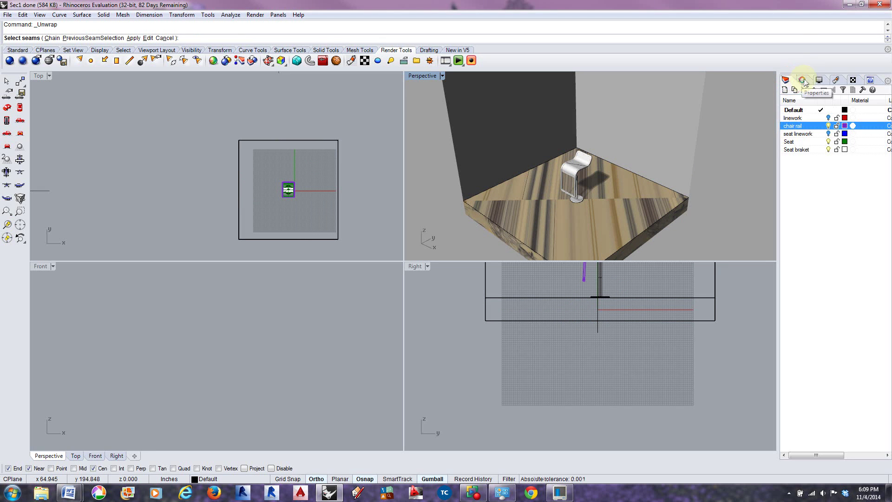
click(680, 222)
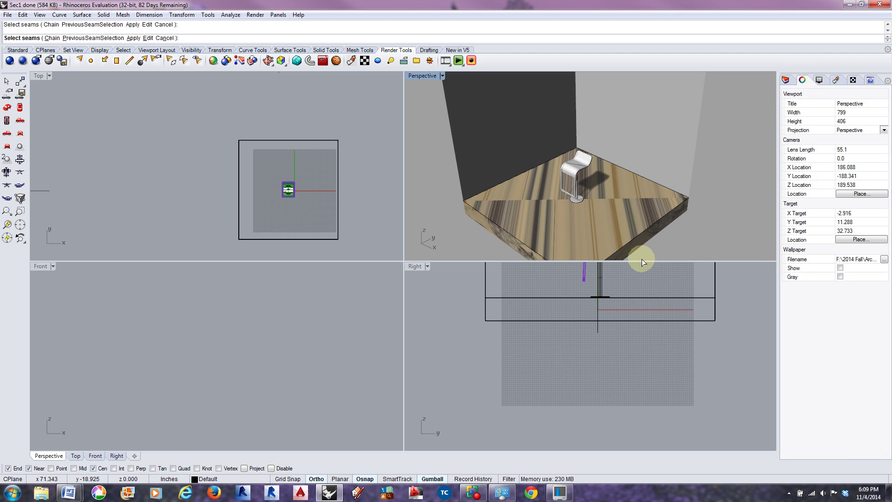
right_click(655, 264)
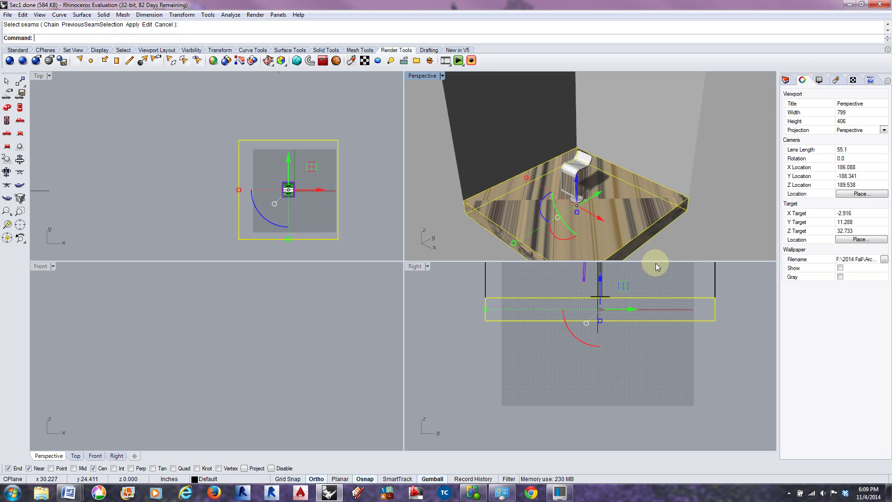
- Apply surface texture mapping to the floor slab extrusion and clear the selection
click(644, 230)
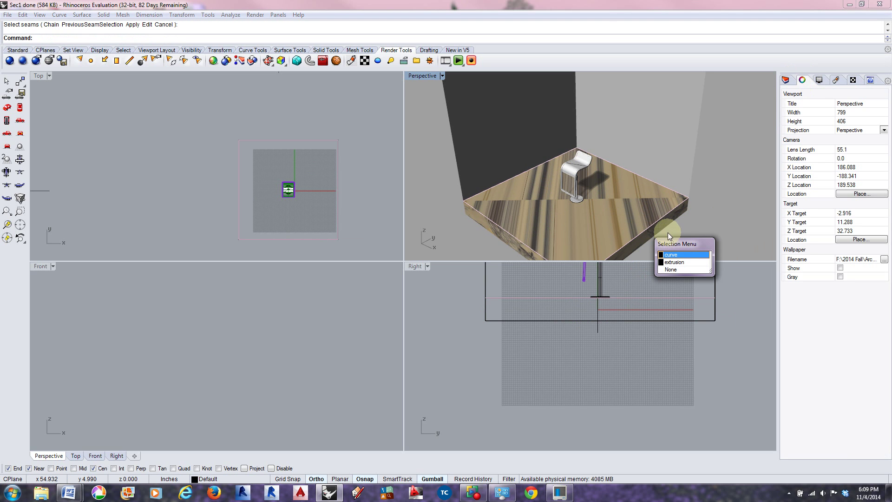
click(678, 262)
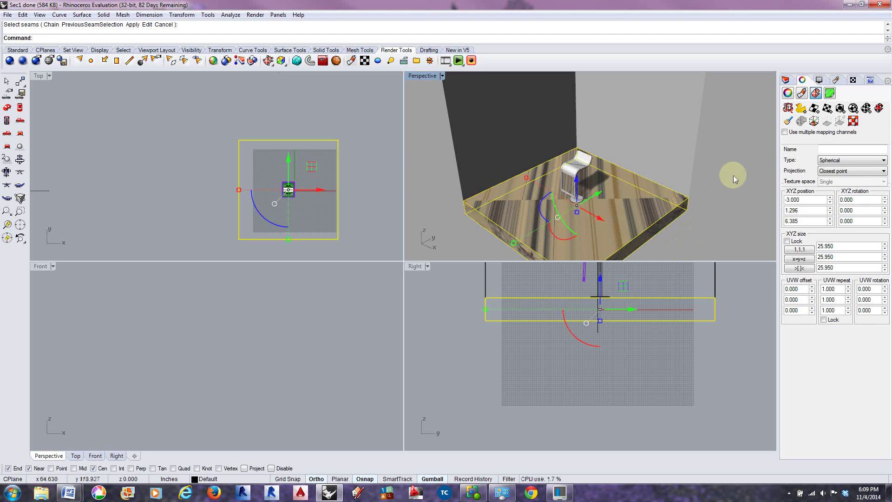
click(815, 110)
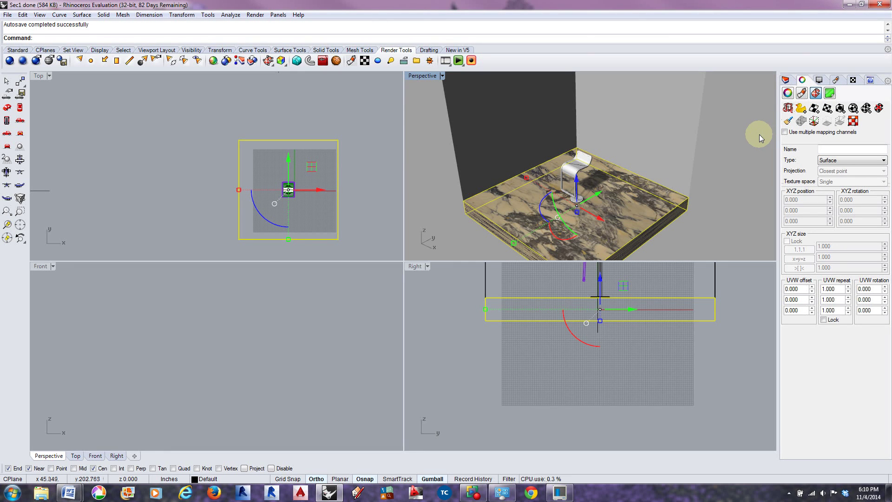
click(717, 166)
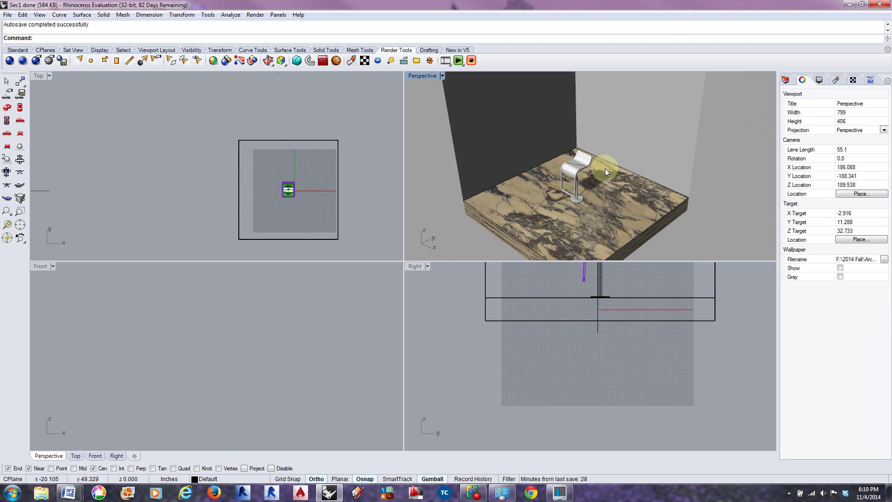
- Set the stool seat's material assignment to Object and give it the wood-plank New material 002
scroll(590, 168, up, 4)
click(578, 165)
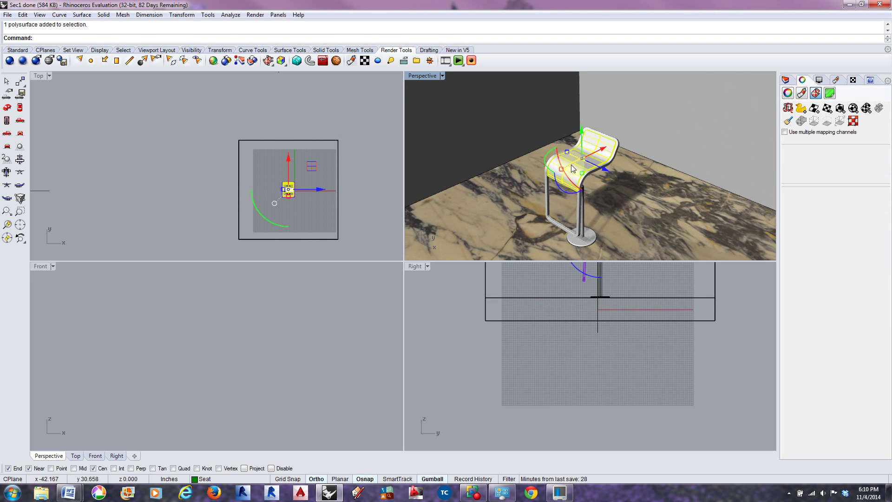
click(802, 92)
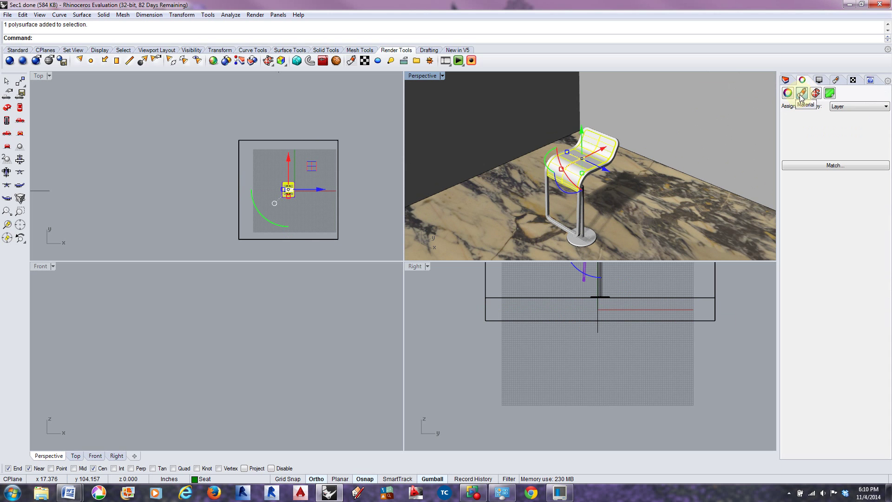
click(857, 106)
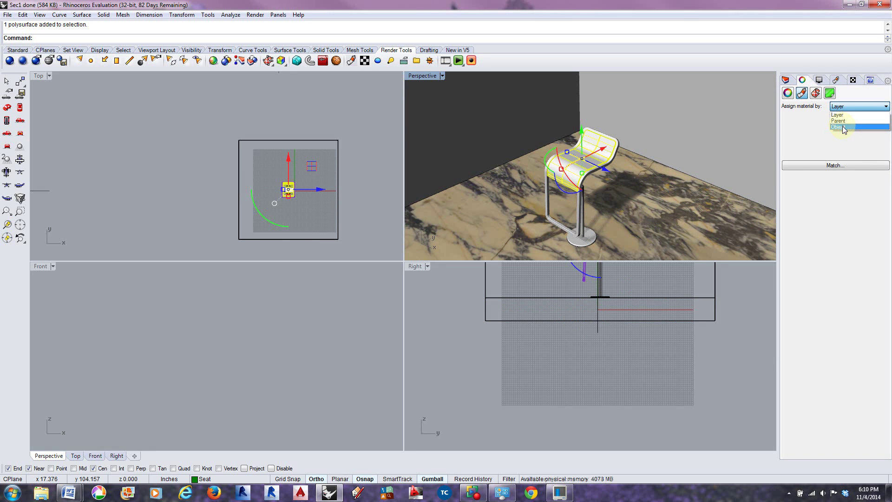
click(842, 126)
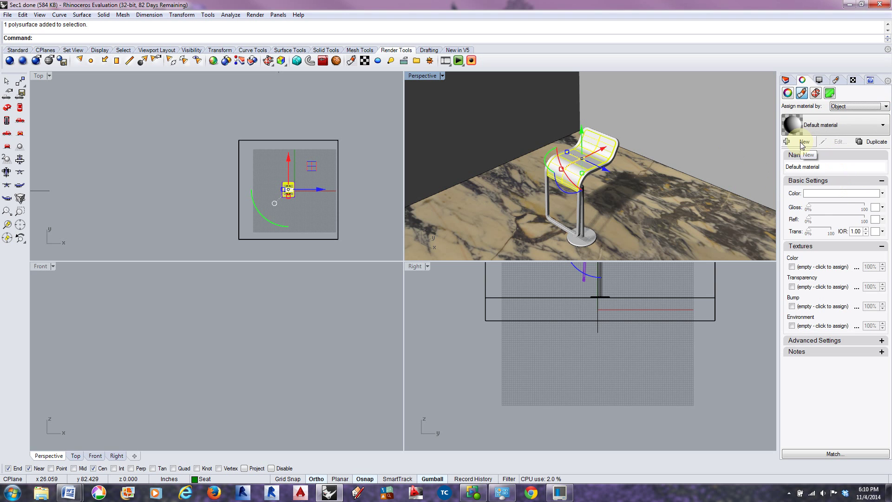
click(802, 145)
click(812, 186)
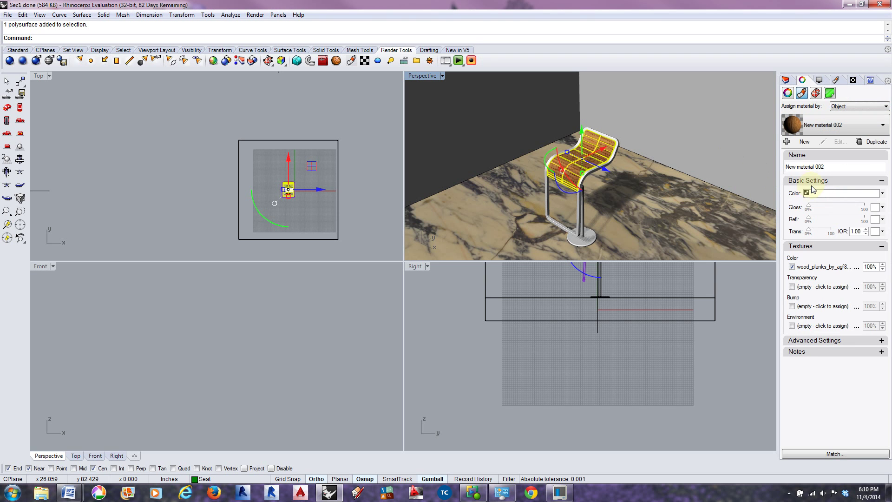
click(620, 177)
- Apply planar UV texture mapping to the stool seat, using a plane about 0.09 by 3.51 inches near the seat's centre
scroll(583, 157, up, 5)
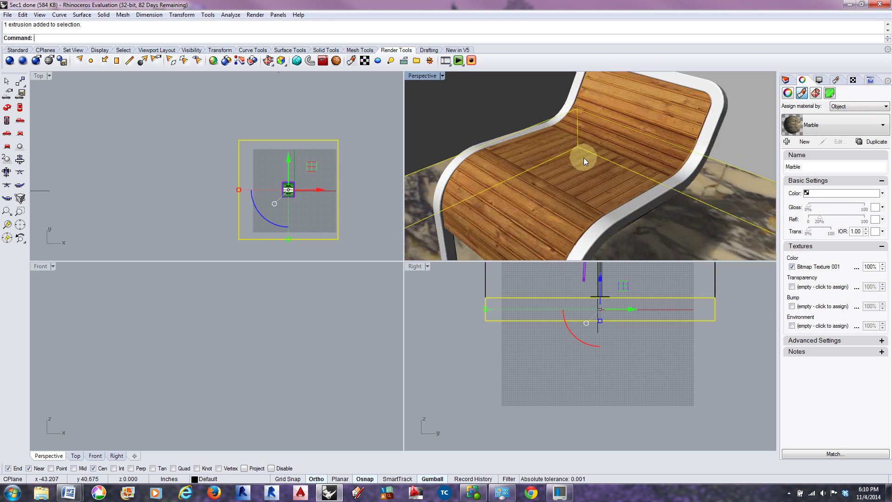
scroll(586, 154, down, 5)
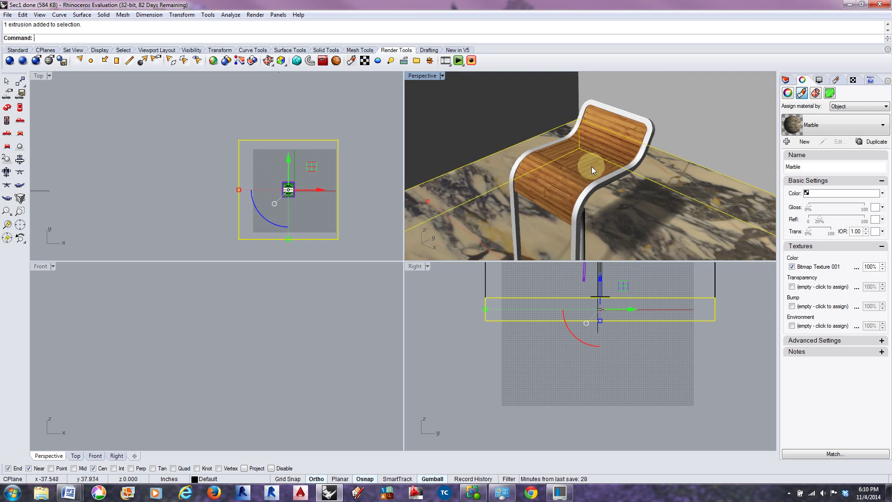
scroll(591, 167, up, 2)
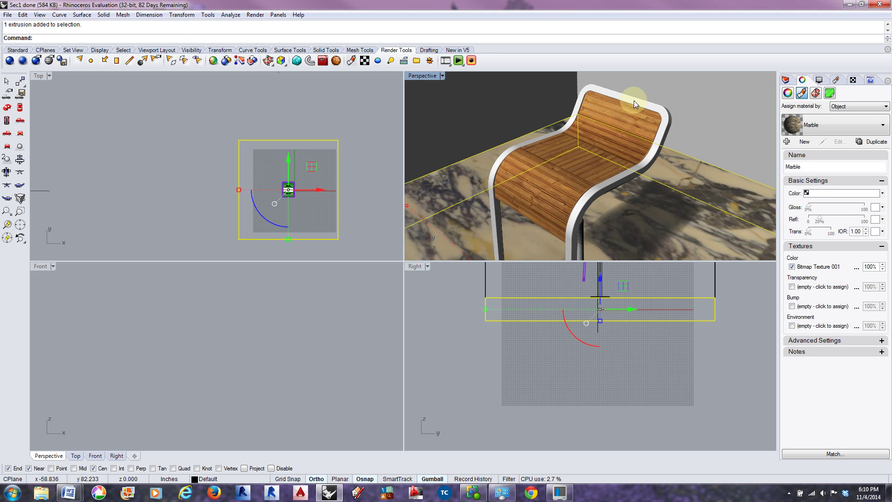
click(659, 135)
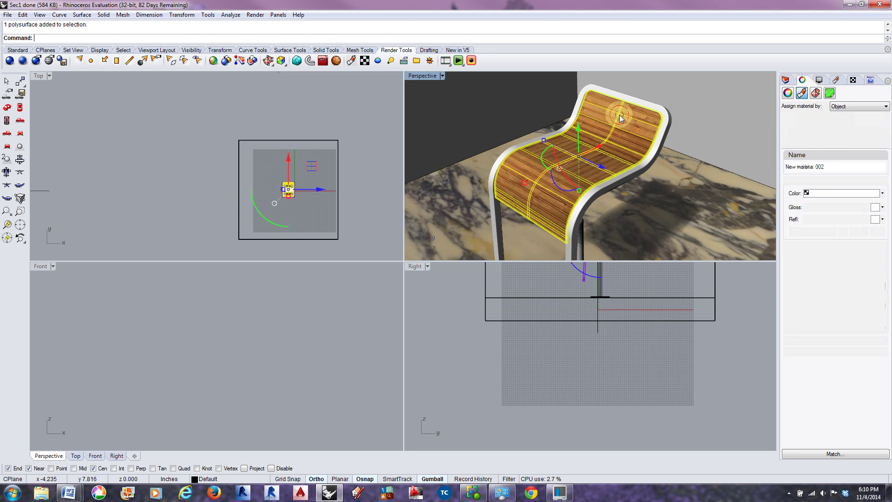
click(815, 93)
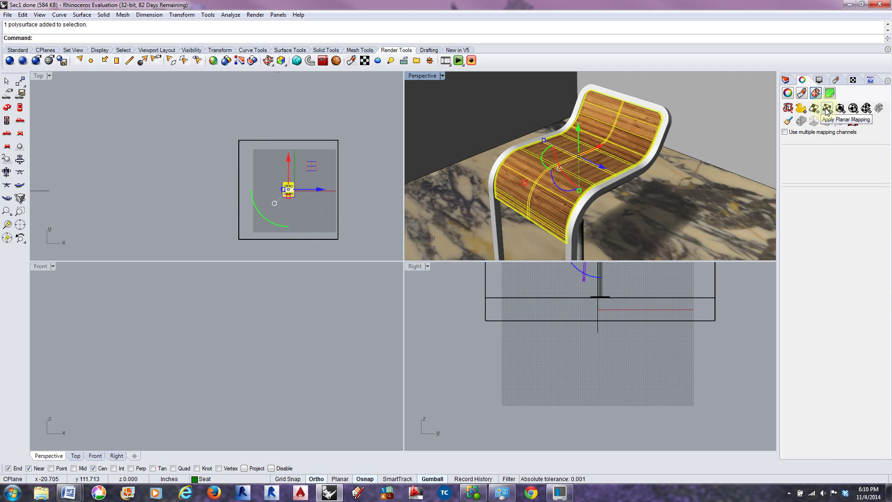
click(826, 110)
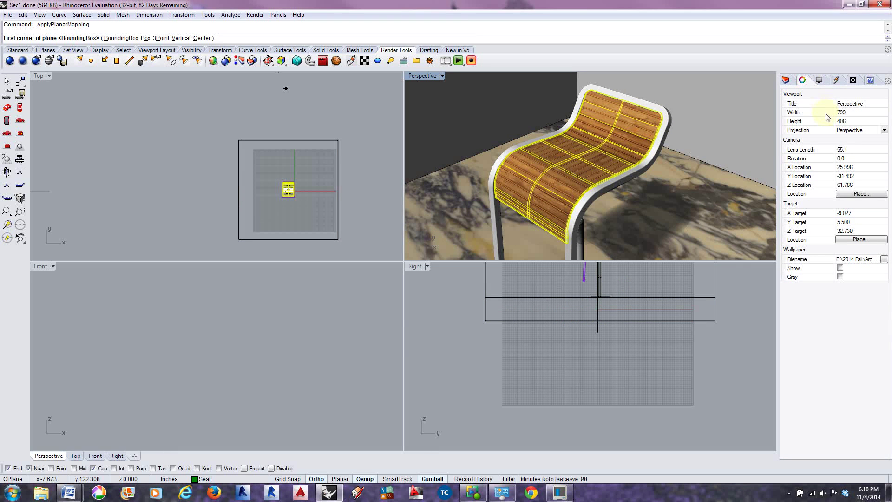
click(594, 147)
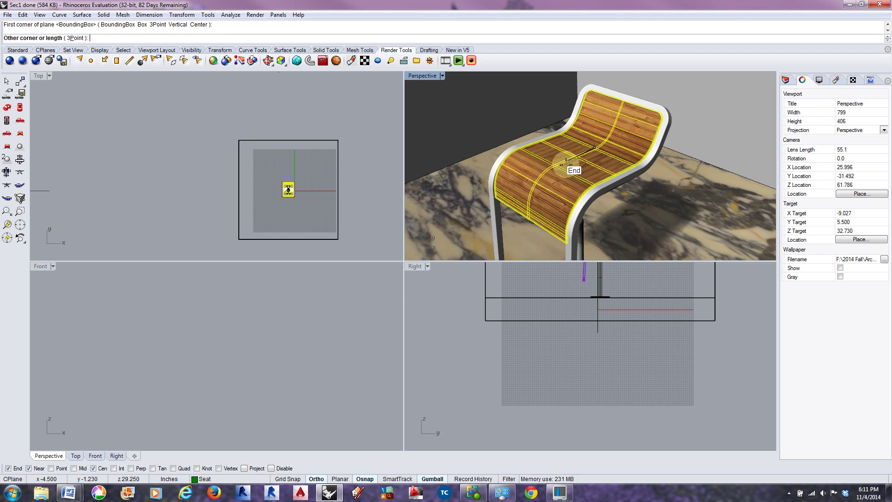
click(576, 156)
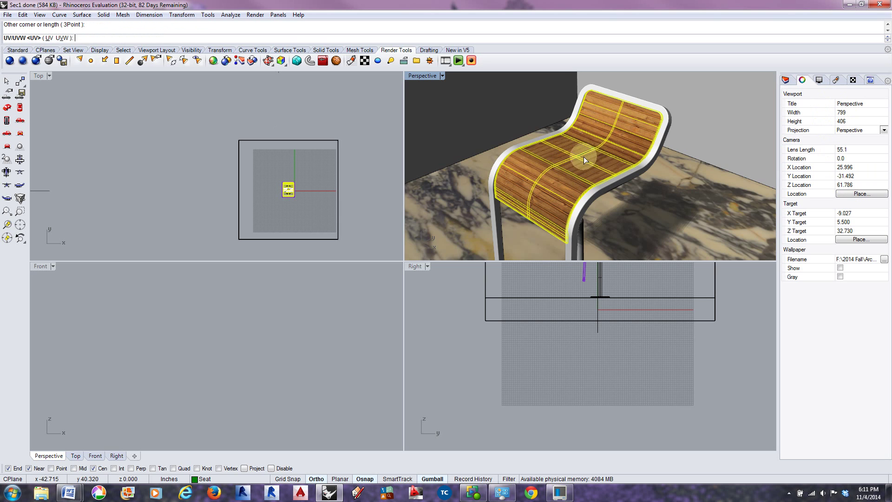
scroll(583, 157, up, 5)
click(639, 154)
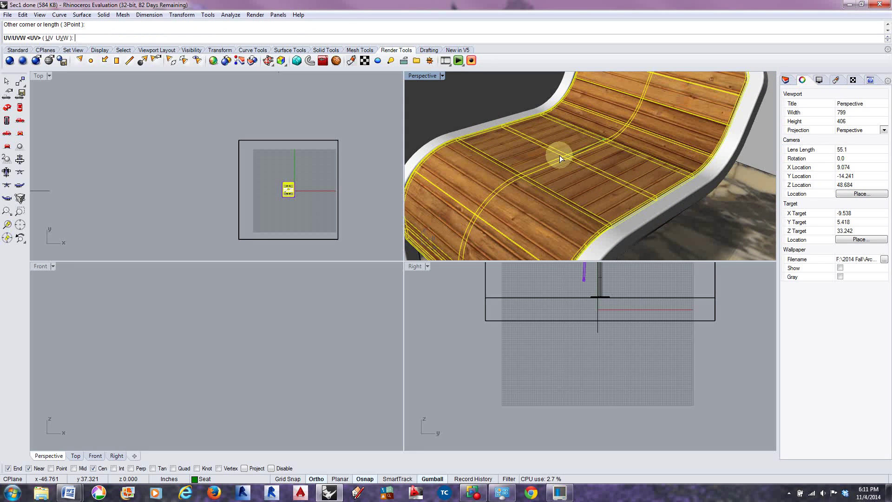
key(Return)
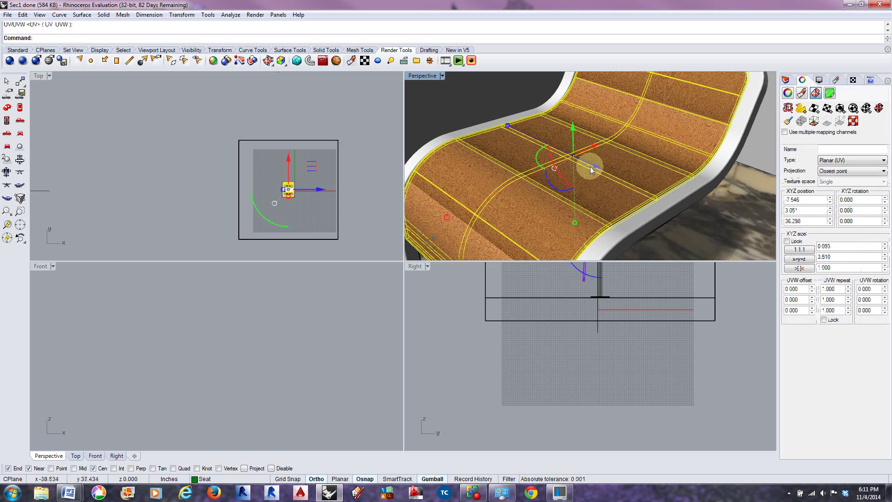
- Apply surface texture mapping to the stool seat
scroll(635, 159, down, 3)
scroll(634, 160, up, 1)
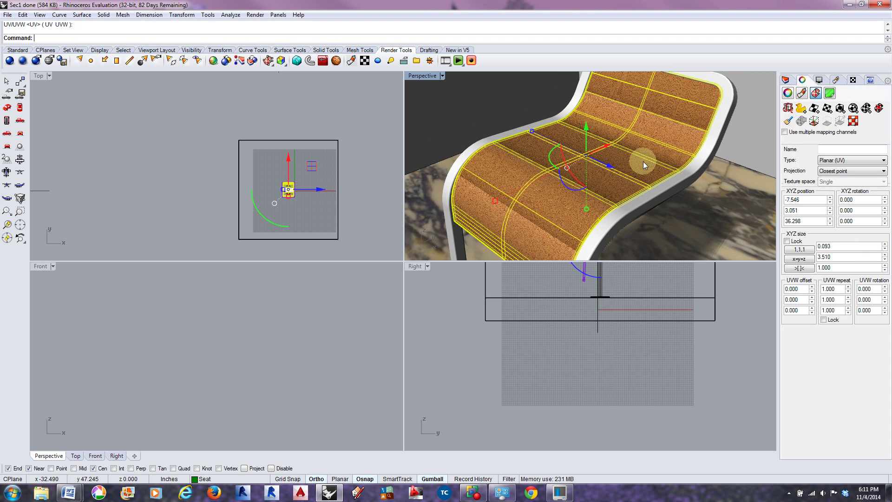
click(813, 108)
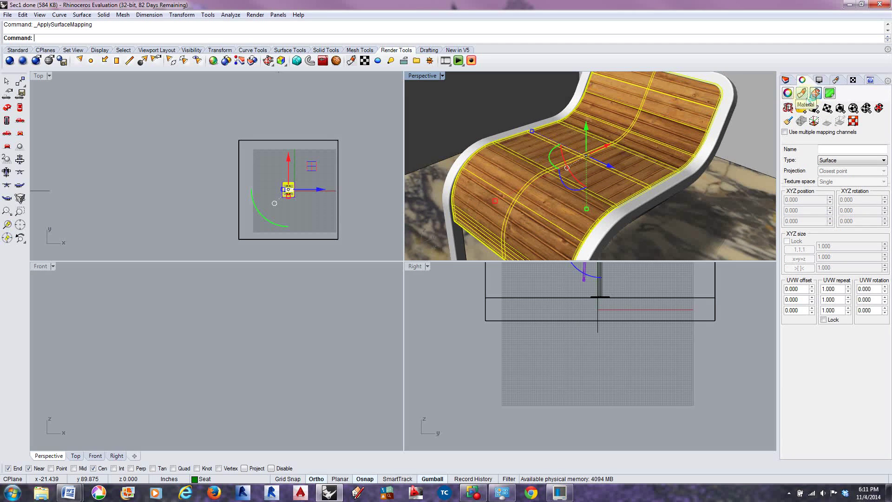
- Set the seat's wood-plank colour texture to environment map mapping with the Box projection and accept the texture settings
click(802, 94)
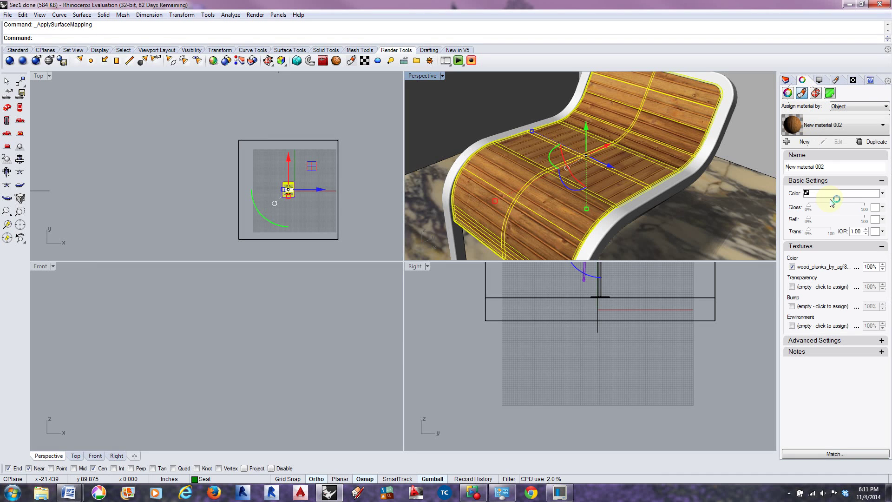
click(831, 267)
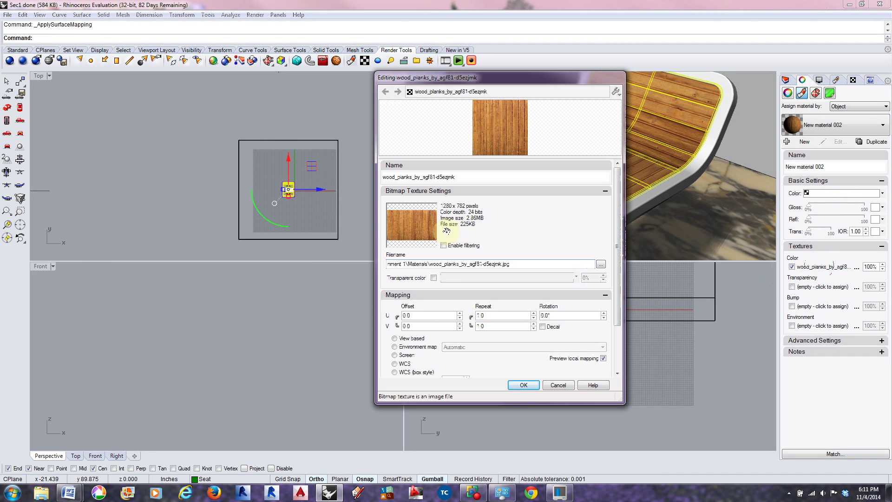
click(617, 274)
drag(617, 274, 605, 351)
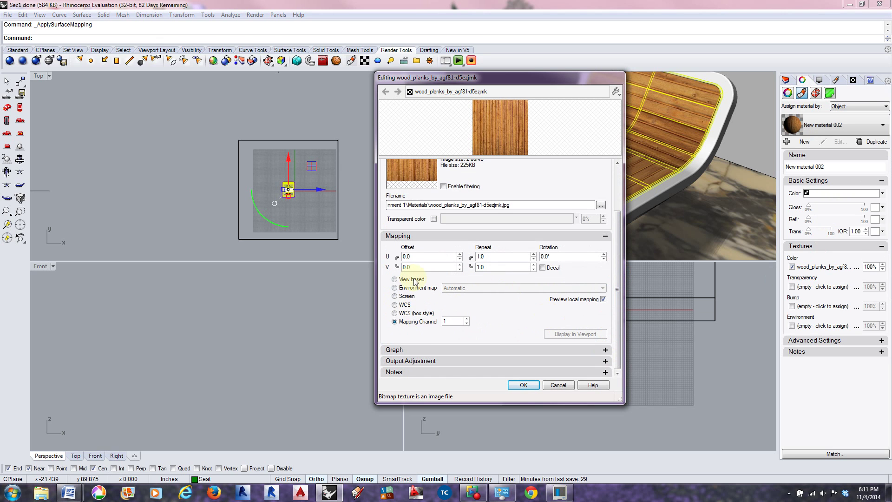
click(394, 288)
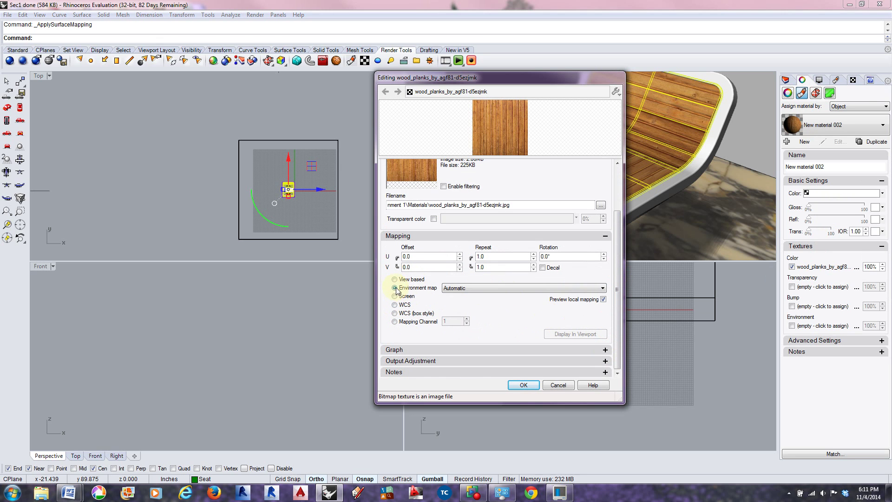
click(472, 289)
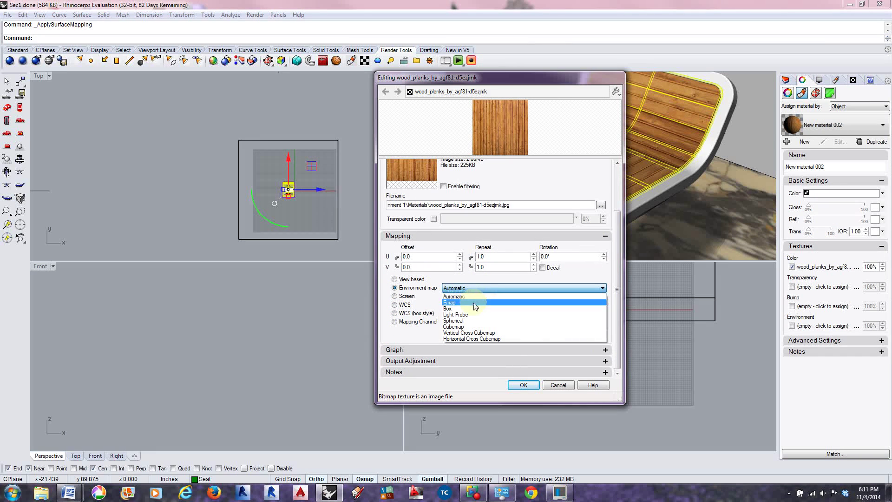
click(468, 309)
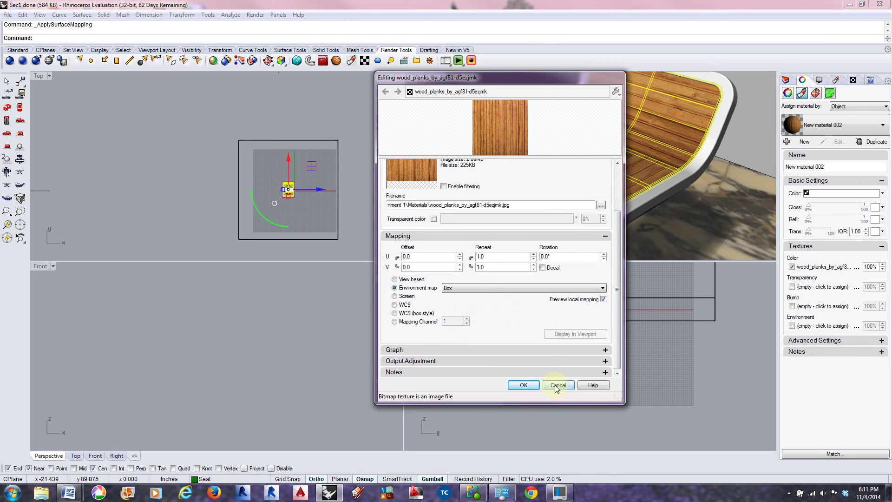
click(522, 383)
- Change the wood-plank texture's environment map projection to Spherical and accept the texture settings
click(811, 268)
drag(466, 78, 265, 89)
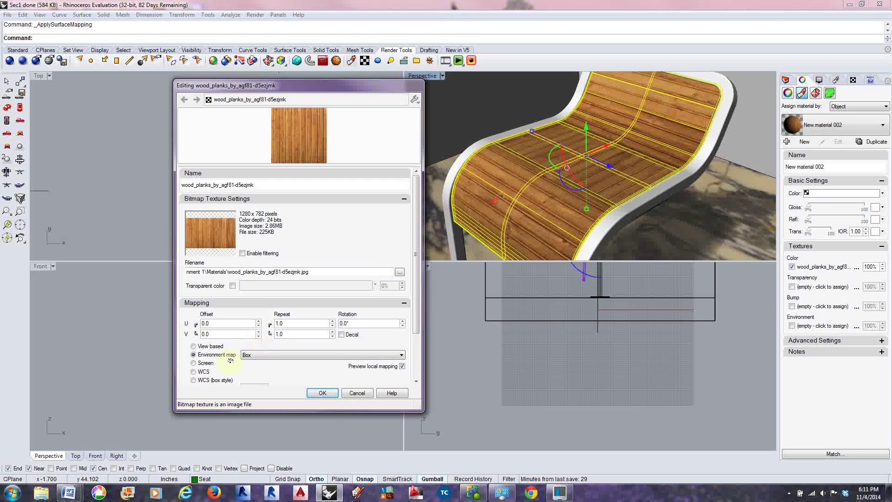
click(254, 355)
click(273, 388)
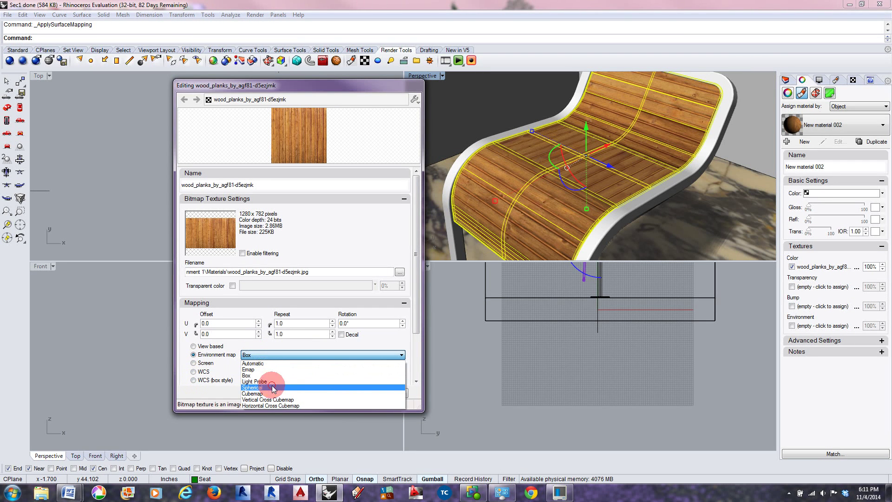
click(319, 392)
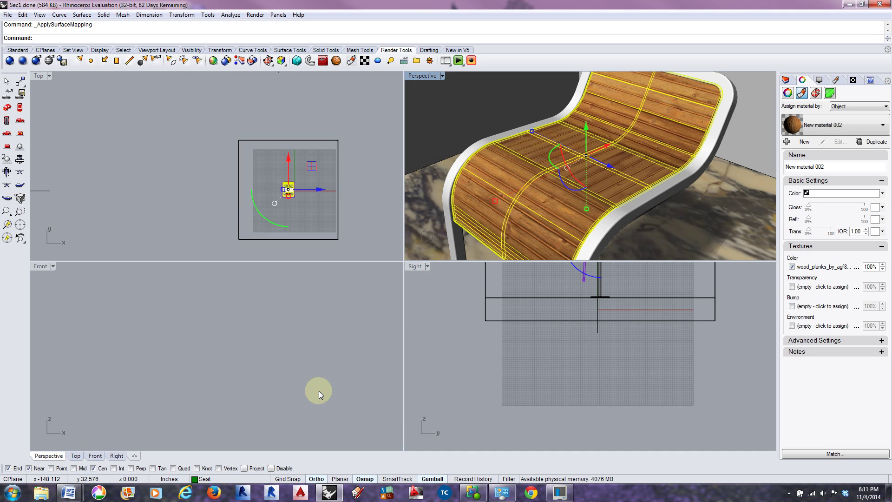
- Switch the seat's wood-plank texture mapping to WCS (box style) and accept the texture settings
click(818, 267)
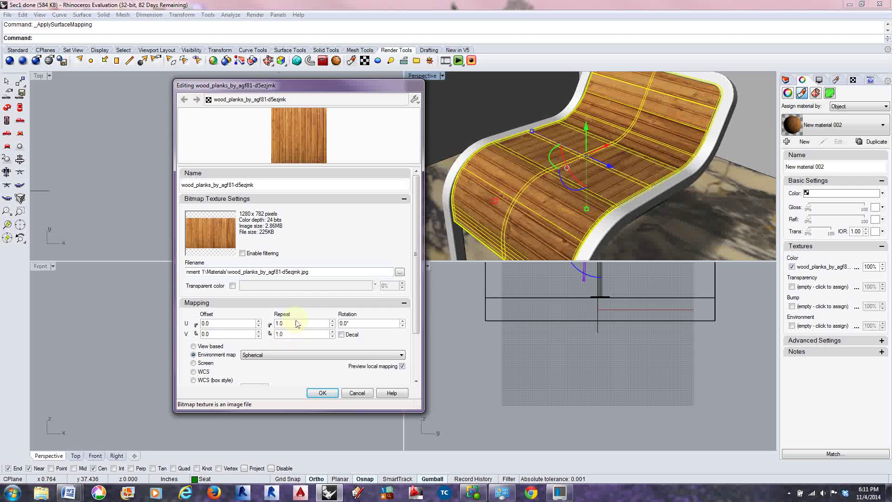
drag(414, 294, 416, 348)
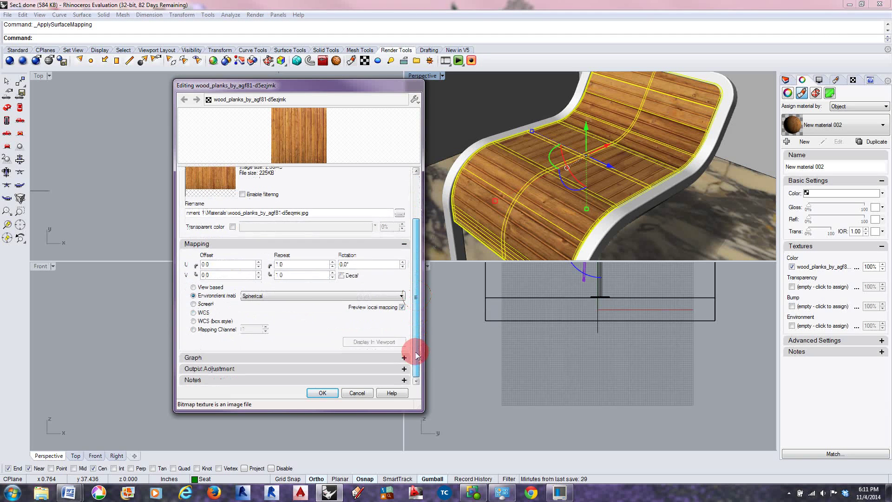
click(193, 329)
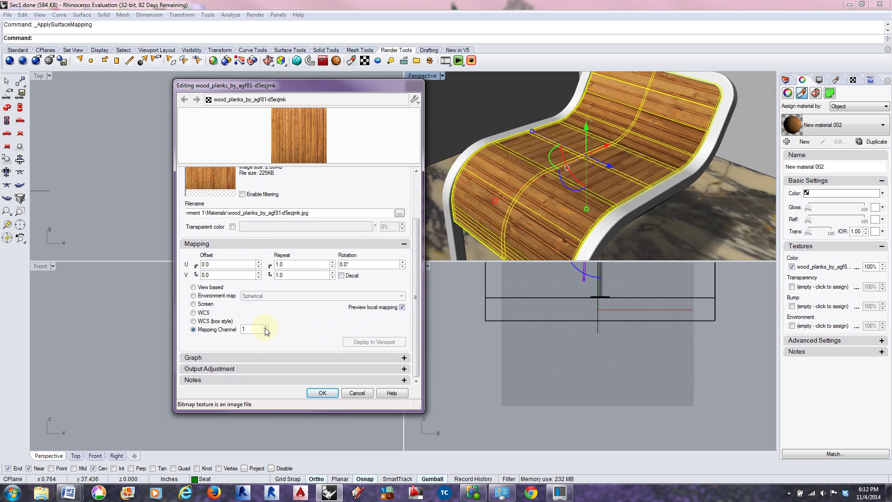
click(194, 320)
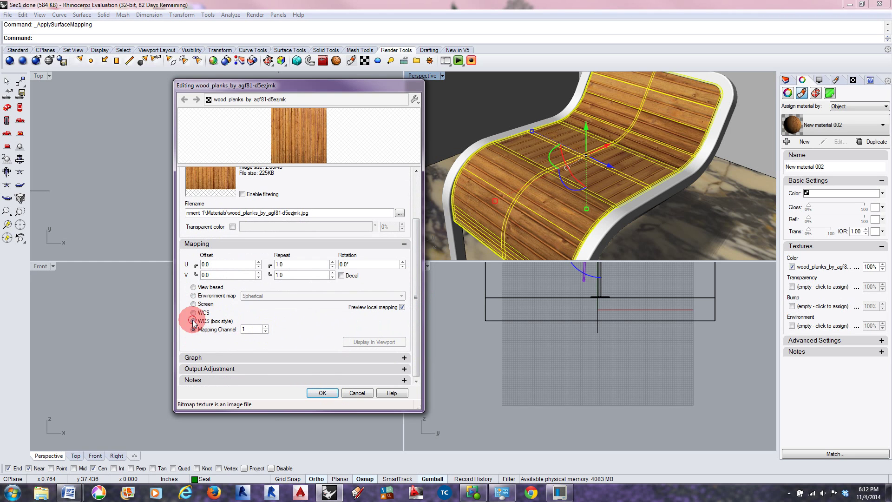
click(323, 393)
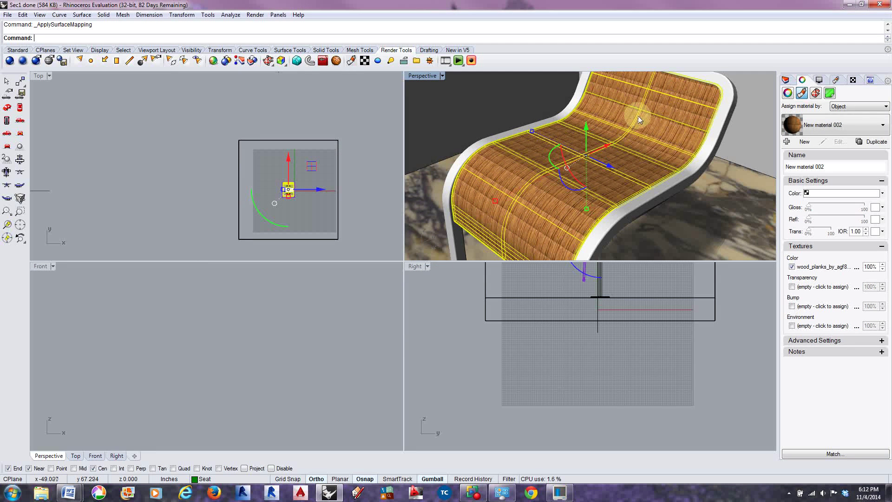
- Set the seat's wood-plank texture mapping to WCS and accept the texture settings
scroll(666, 96, up, 2)
scroll(666, 96, up, 2)
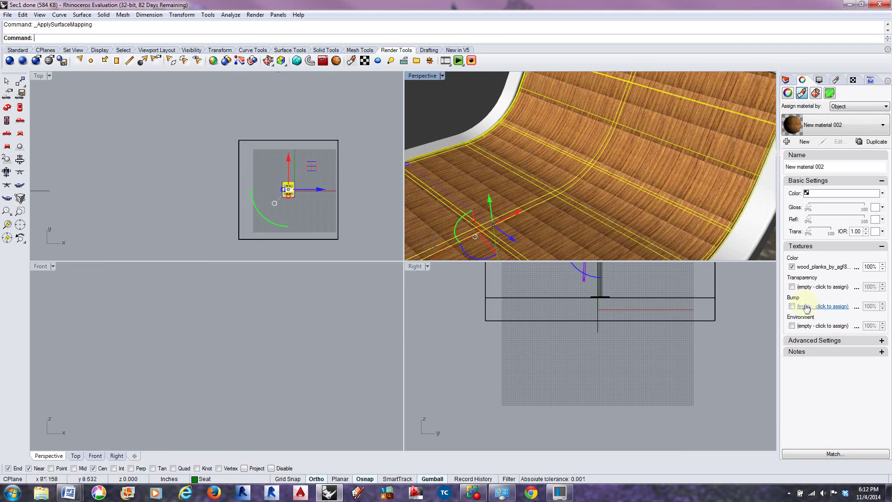
click(822, 267)
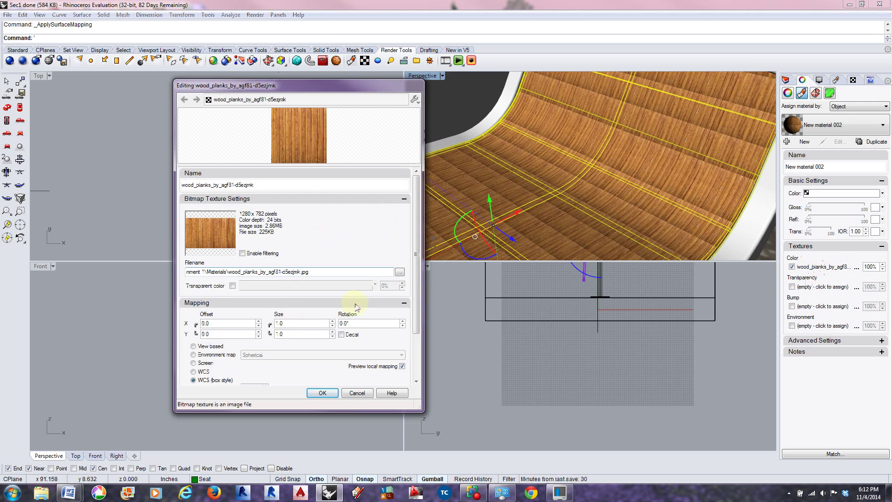
drag(415, 254, 411, 342)
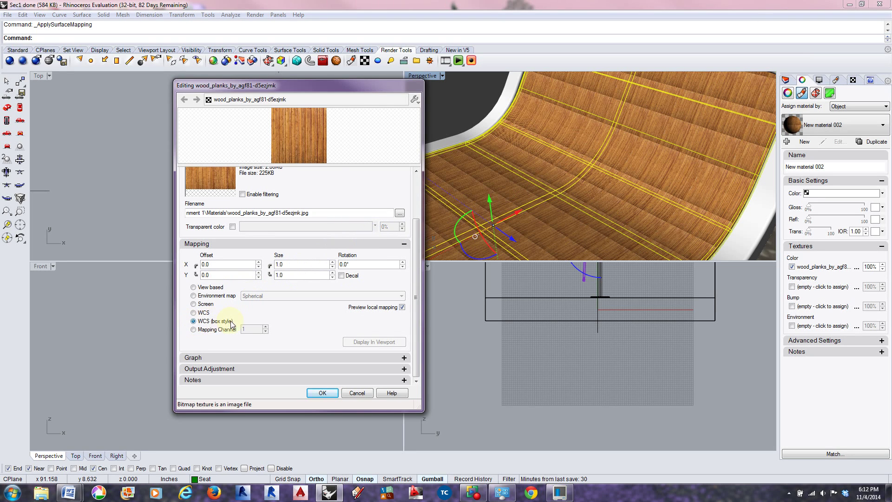
click(192, 313)
click(314, 391)
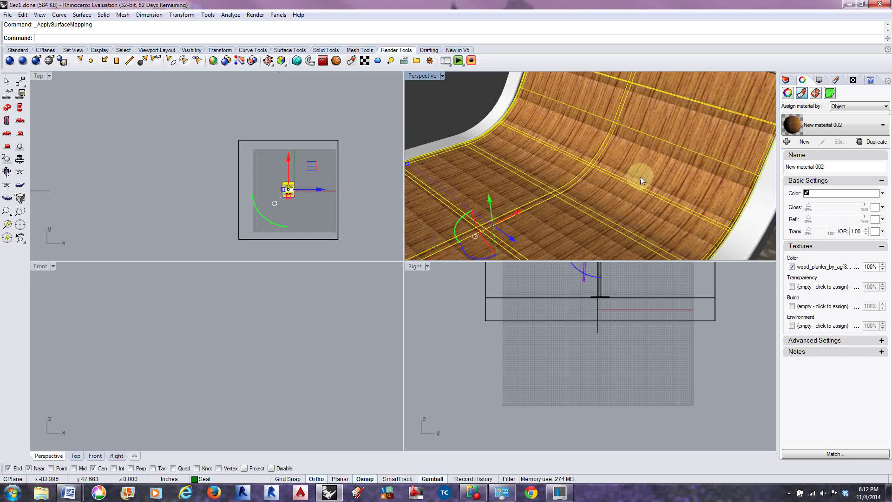
- Set the wood-plank texture's X and Y mapping size to 0.5 each and accept the texture settings
scroll(716, 186, up, 2)
scroll(724, 193, up, 2)
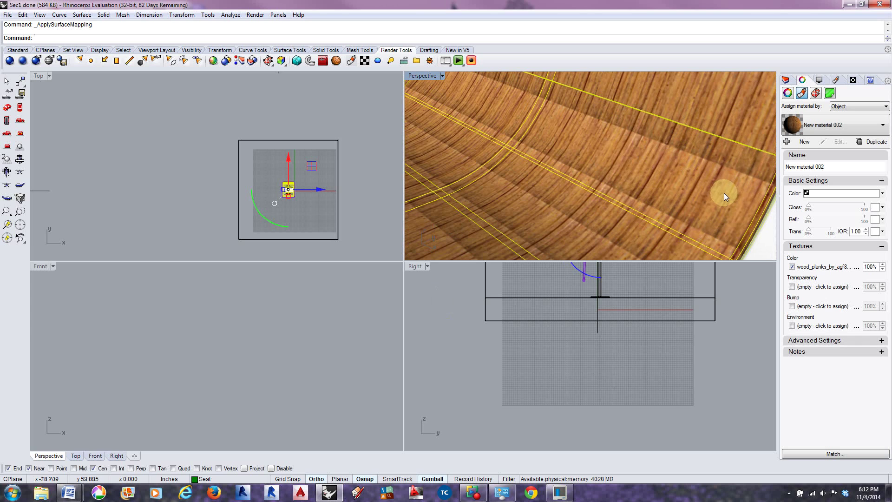
scroll(694, 188, down, 3)
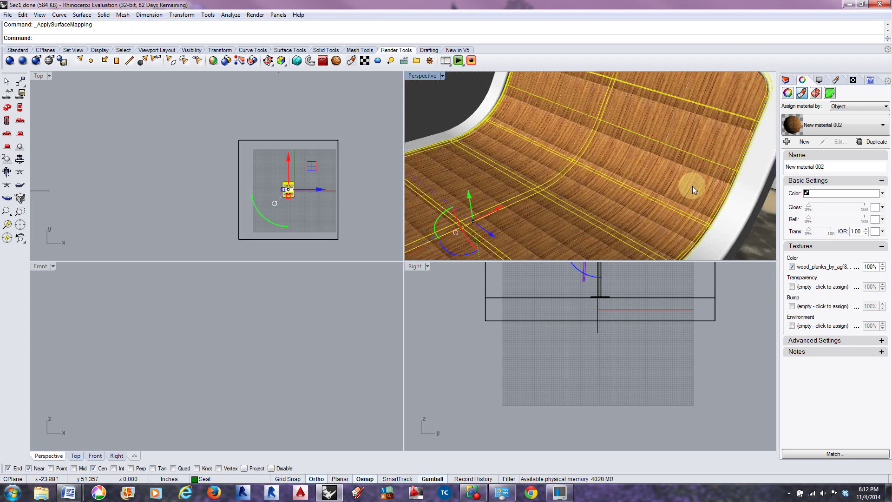
click(818, 266)
double_click(290, 323)
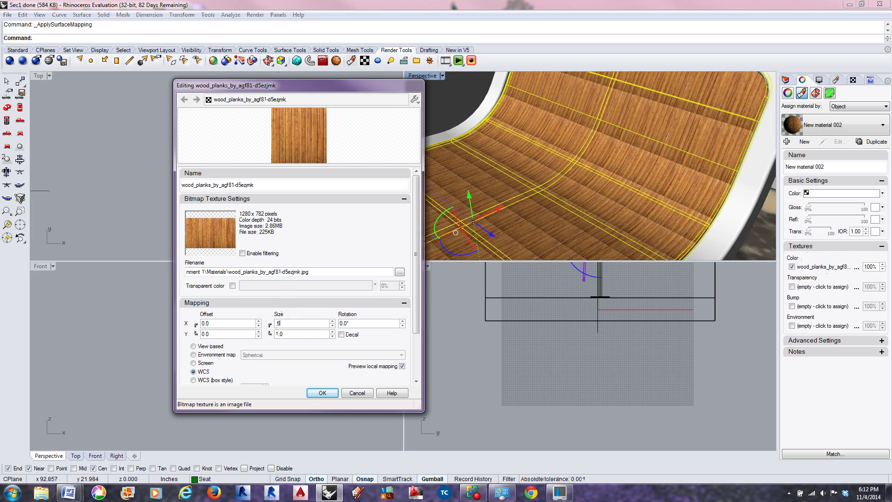
double_click(273, 334)
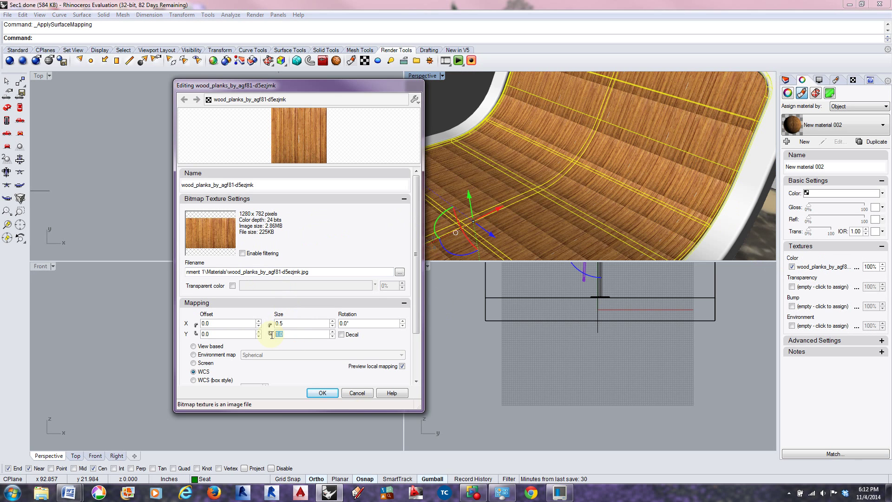
text(.5)
click(323, 392)
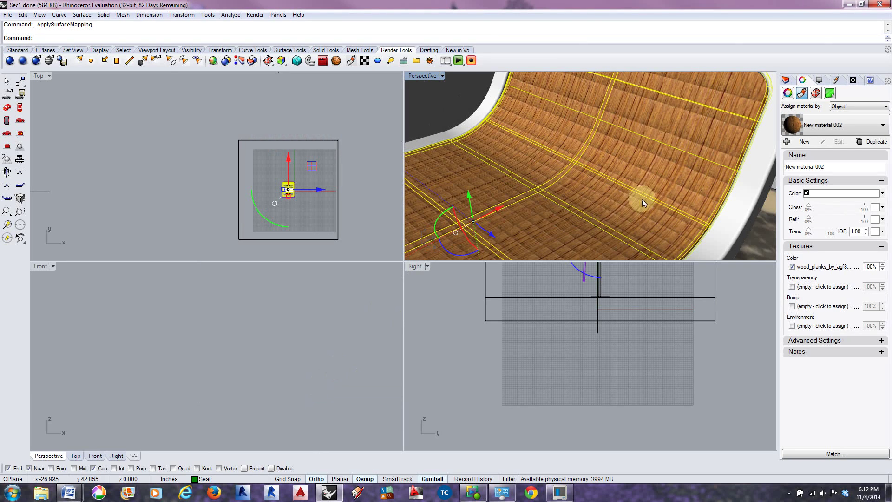
- Set the seat's wood-plank texture X and Y mapping size to 0.025 each and accept the texture settings
scroll(639, 194, down, 3)
scroll(639, 194, down, 3)
click(811, 267)
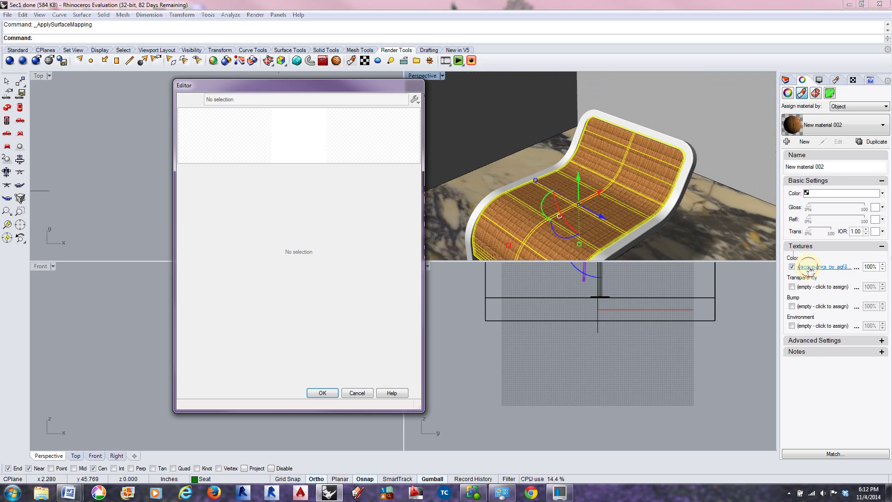
drag(417, 311, 412, 354)
click(291, 264)
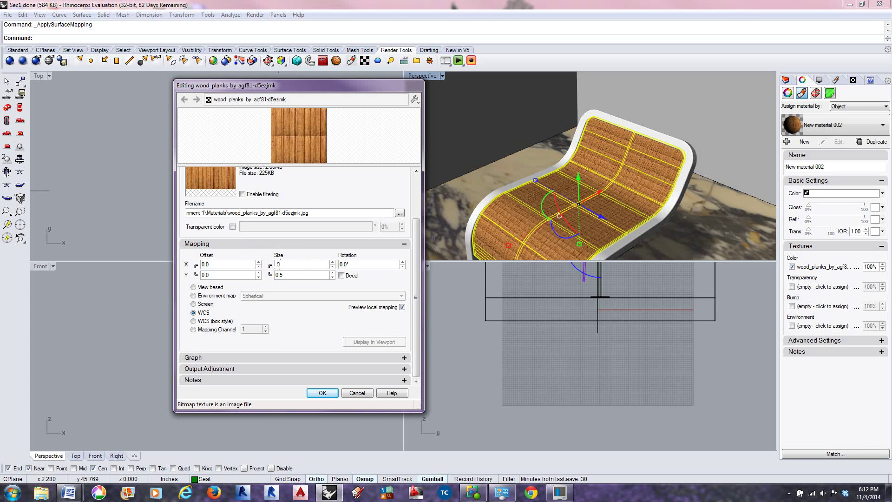
click(280, 264)
text(.)
click(291, 275)
text(0.025)
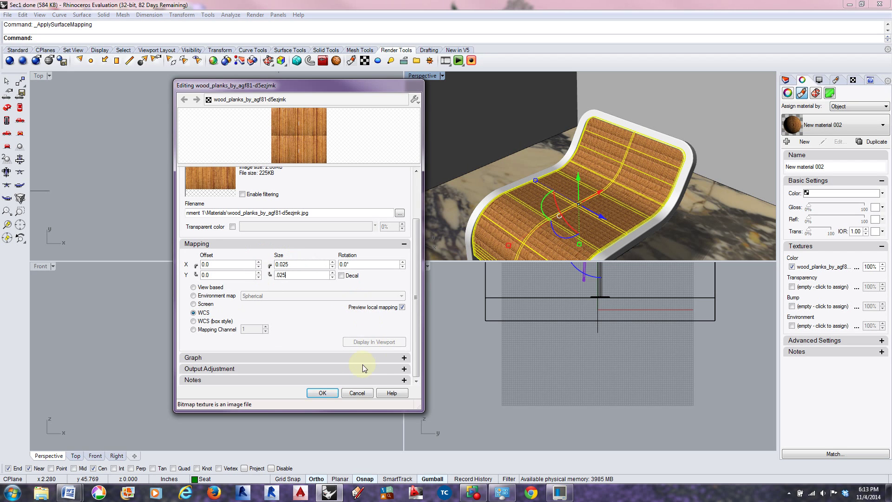
click(322, 393)
scroll(637, 213, up, 5)
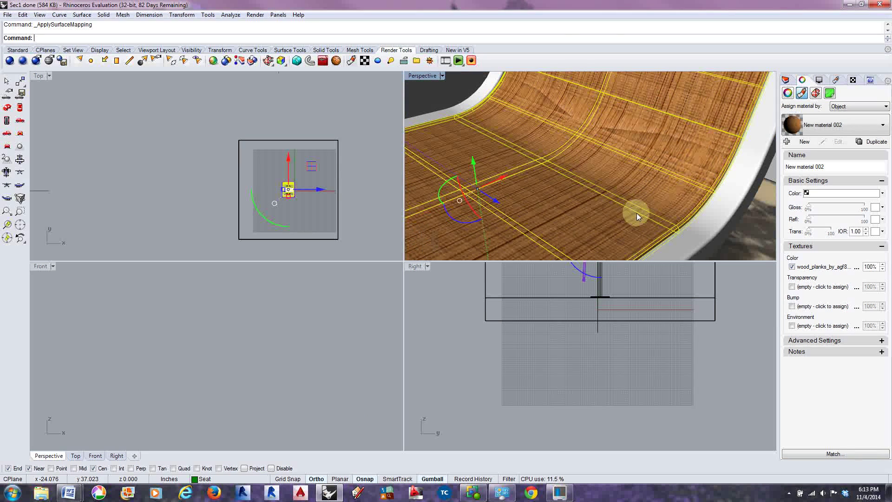
- Change the seat's wood-plank texture mapping from WCS to WCS (box style) and accept the texture settings
scroll(636, 213, down, 5)
click(818, 265)
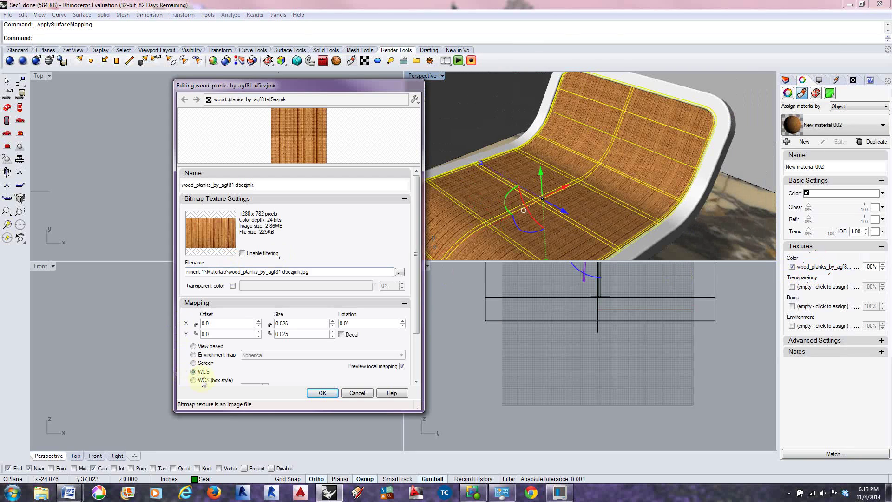
click(194, 381)
click(322, 393)
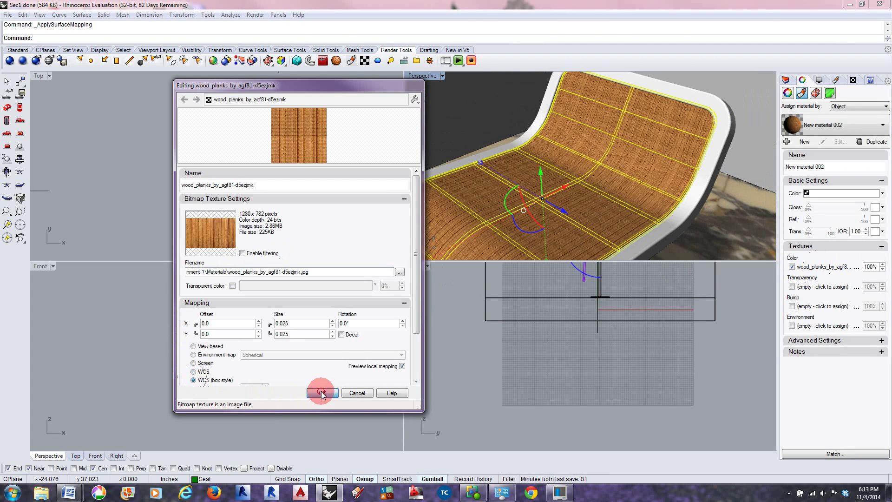
- Change the seat's wood planks texture mapping from WCS (box style) to Mapping Channel 1
click(820, 267)
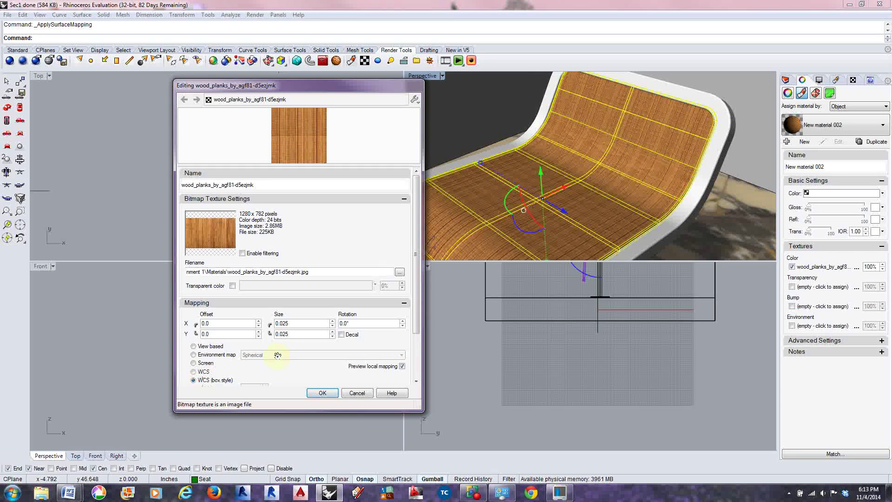
click(415, 312)
click(193, 358)
click(336, 393)
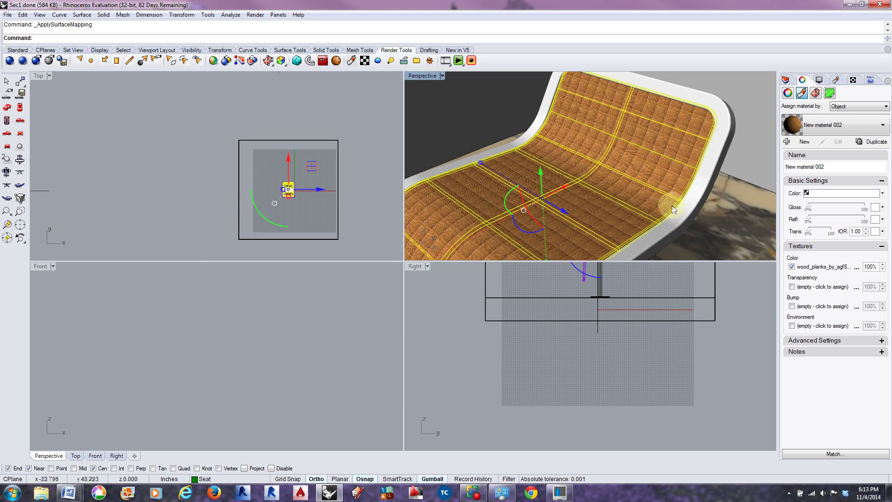
scroll(670, 161, up, 8)
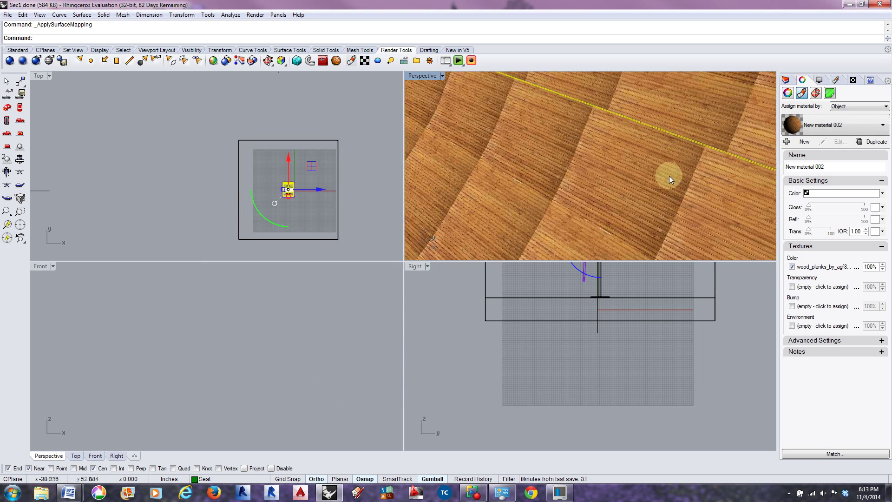
scroll(669, 177, up, 5)
scroll(670, 177, down, 5)
scroll(669, 177, down, 8)
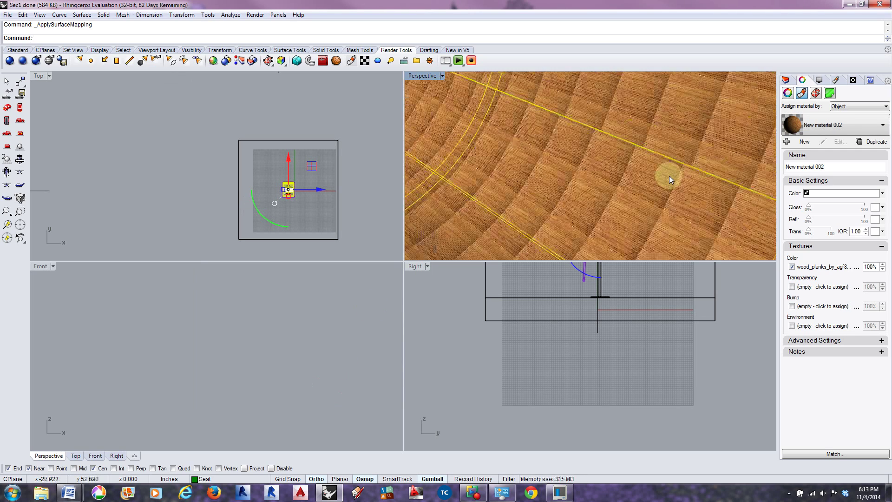
- Set the seat's wood planks texture repeat to 0.5 in both U and V
click(821, 268)
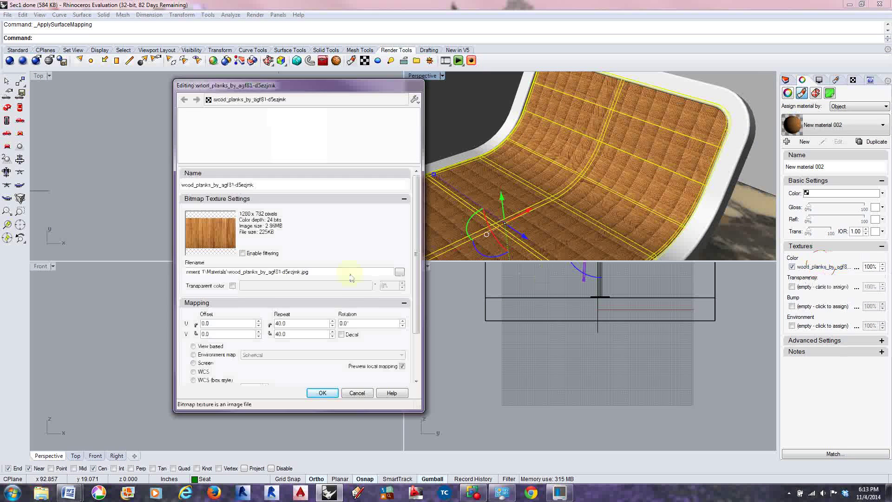
drag(417, 289, 416, 333)
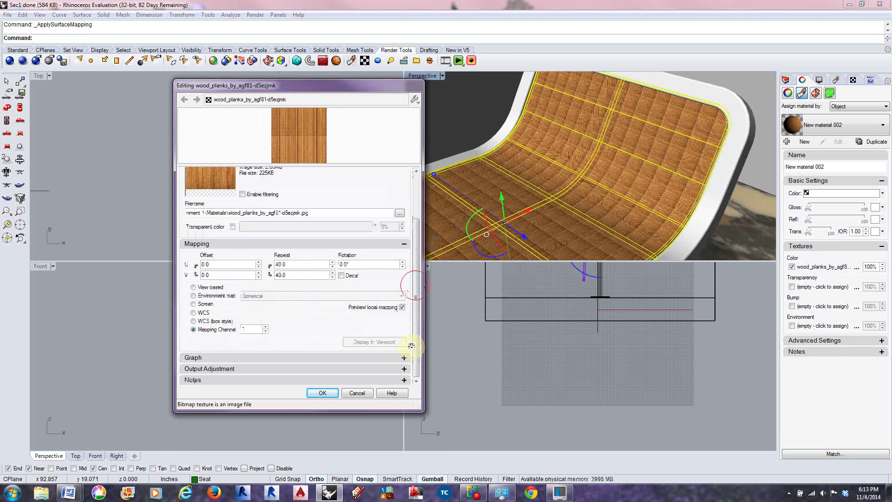
click(204, 330)
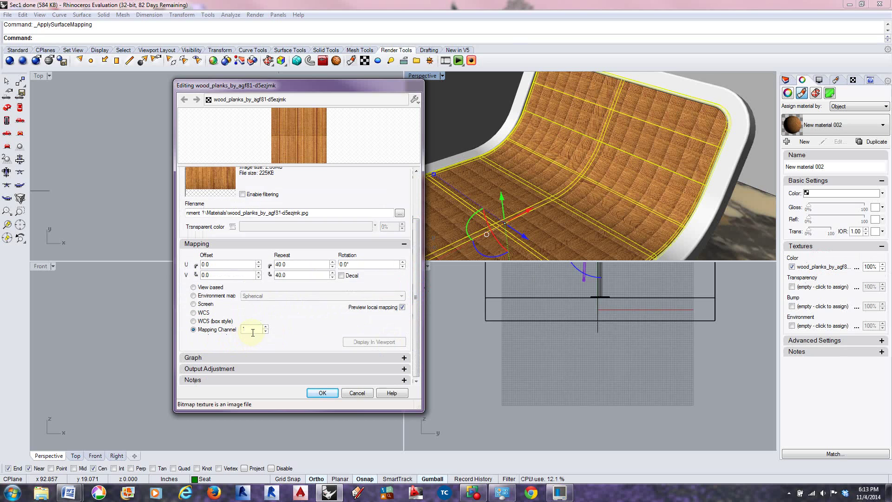
click(296, 264)
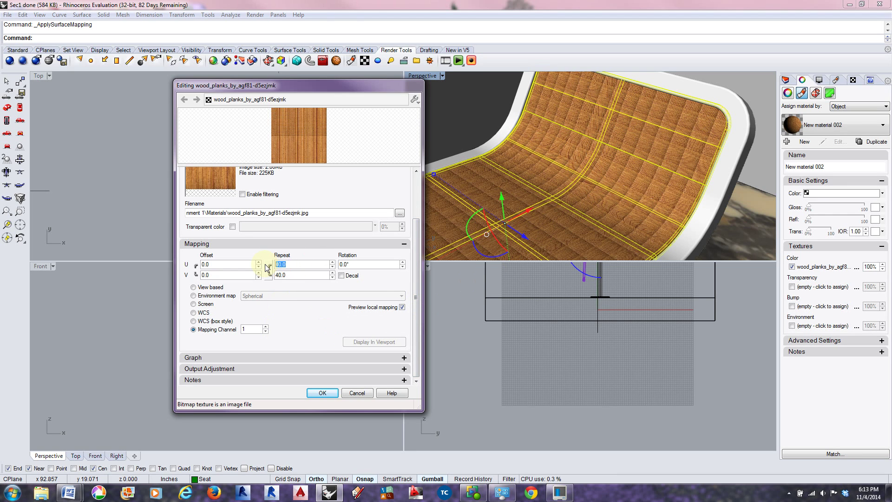
text(.5)
click(299, 275)
text(.5)
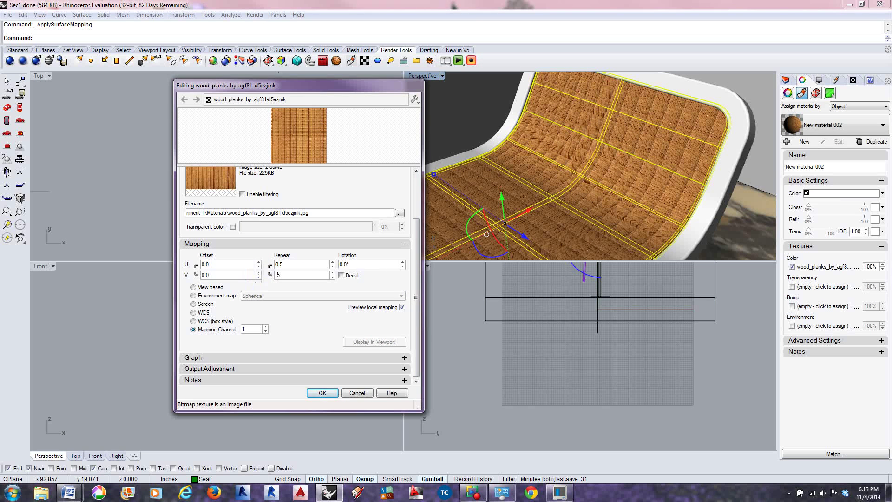
click(293, 295)
click(330, 393)
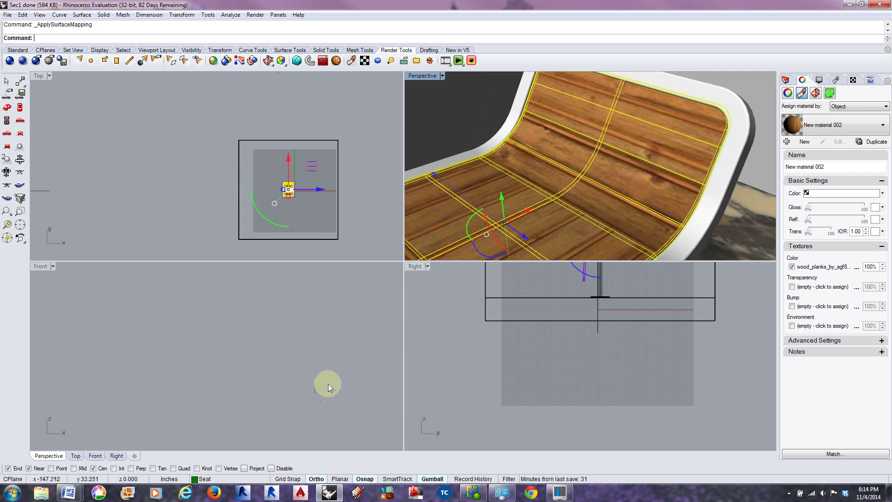
scroll(688, 193, down, 6)
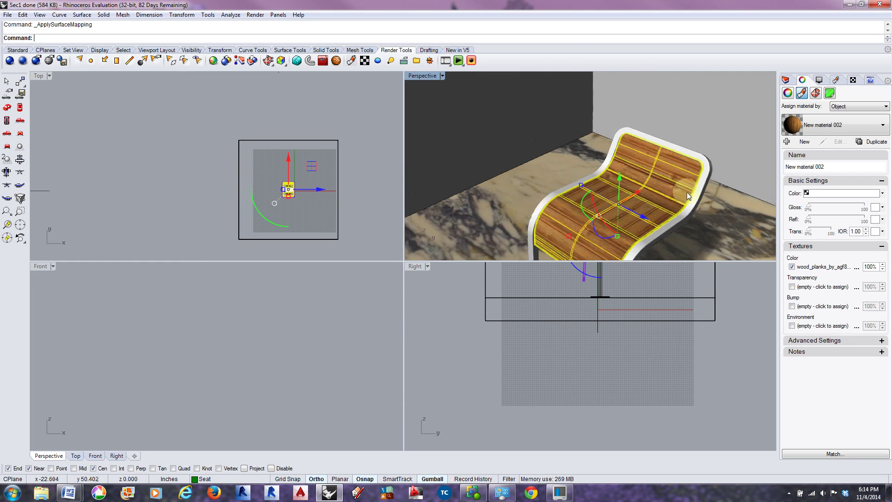
scroll(695, 234, up, 2)
scroll(696, 240, down, 1)
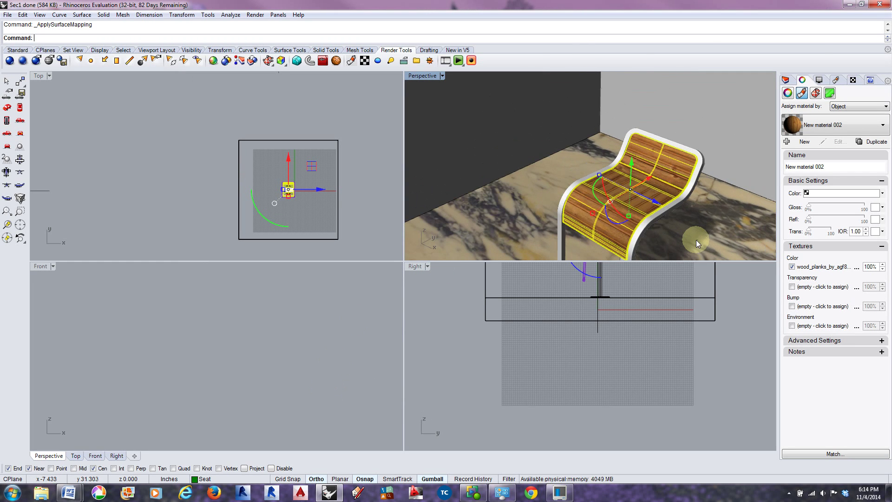
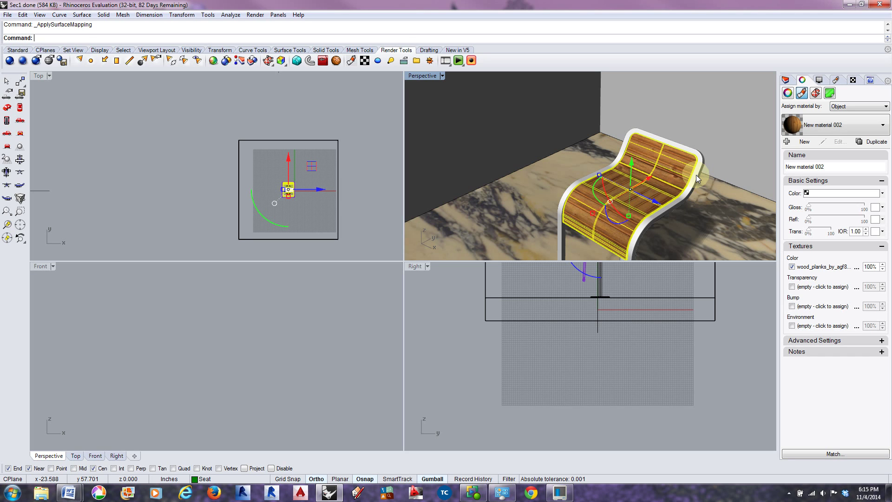
- Assign the Silver metal material to the chair rail by object
click(696, 175)
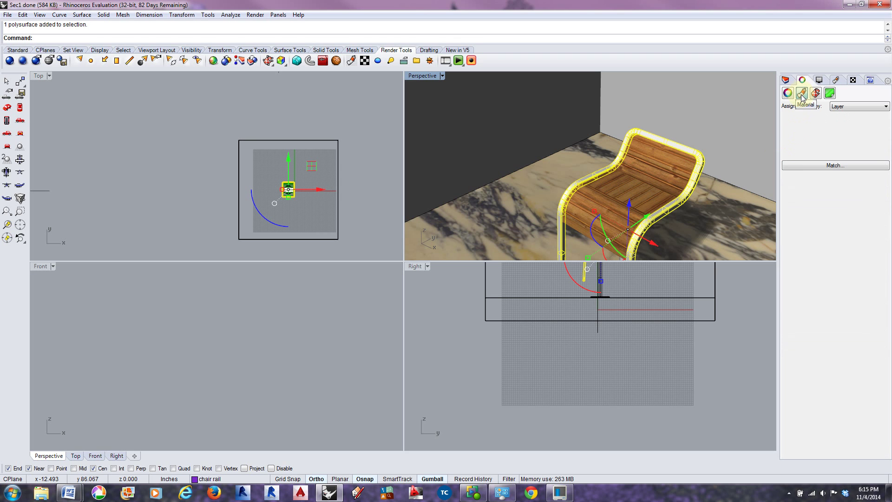
click(847, 106)
click(841, 123)
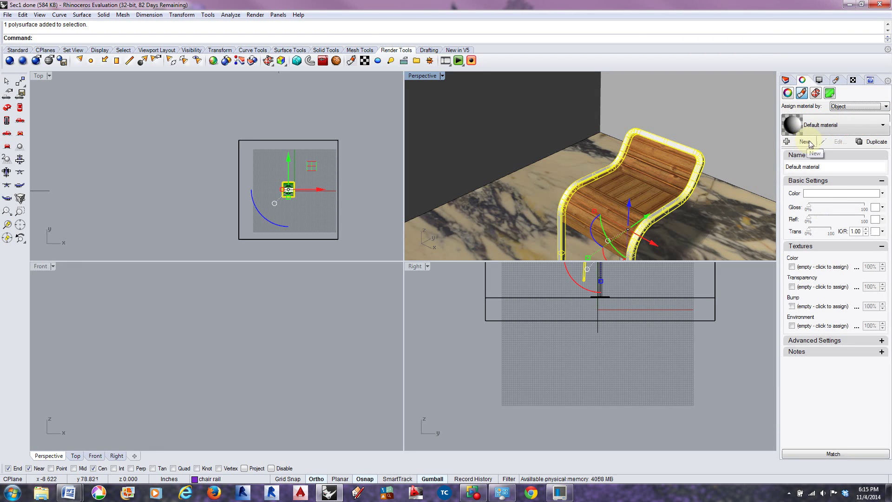
click(796, 142)
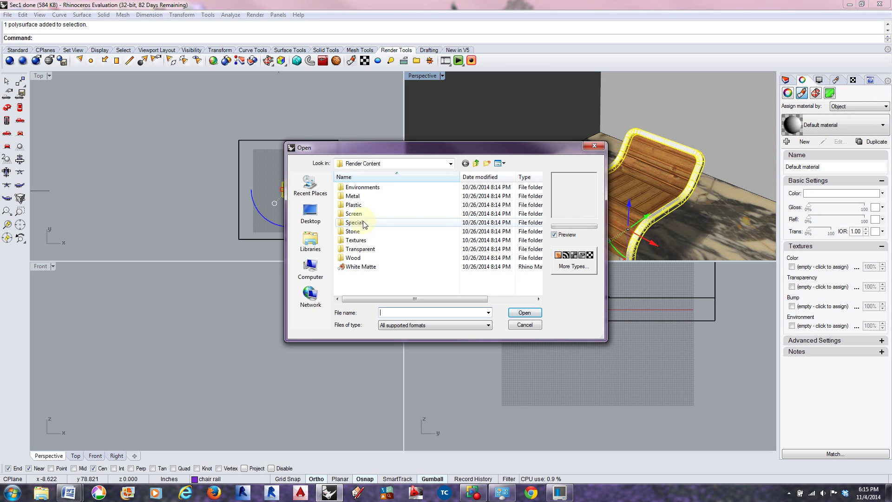
click(363, 196)
double_click(364, 196)
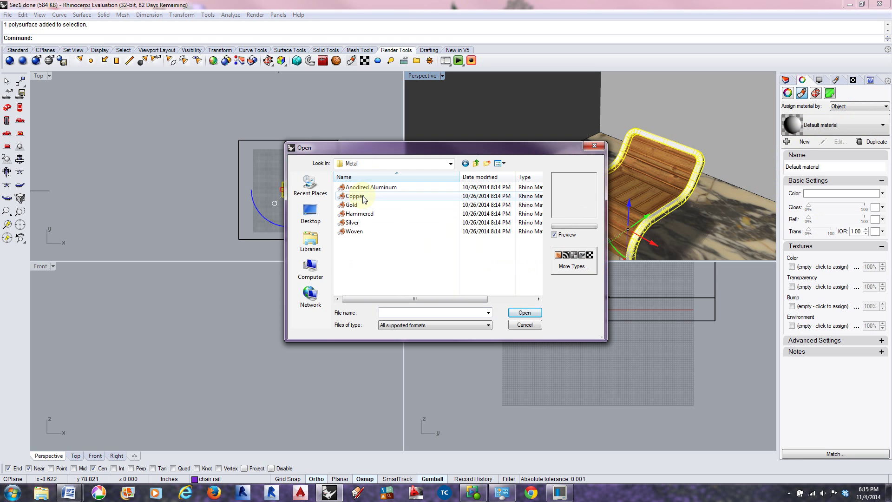
click(353, 223)
click(524, 313)
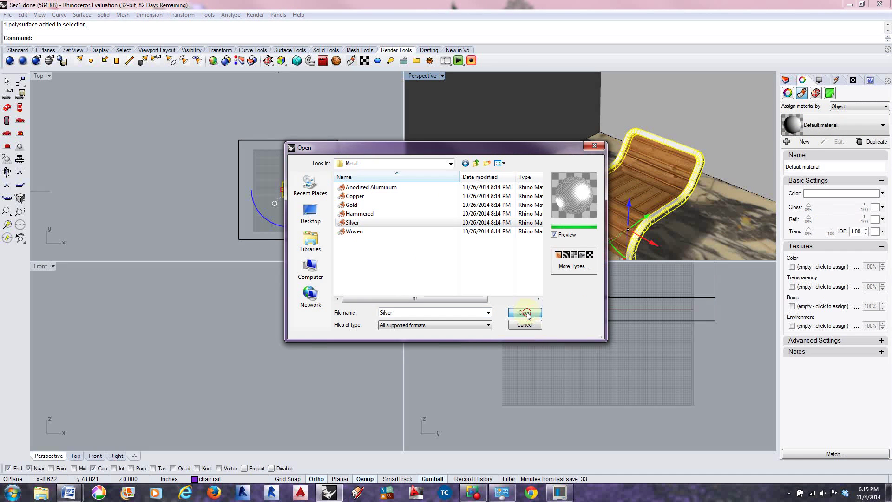
- Maximize the Perspective viewport, frame the whole room and clear the floor selection
click(570, 164)
right_drag(570, 166, 571, 154)
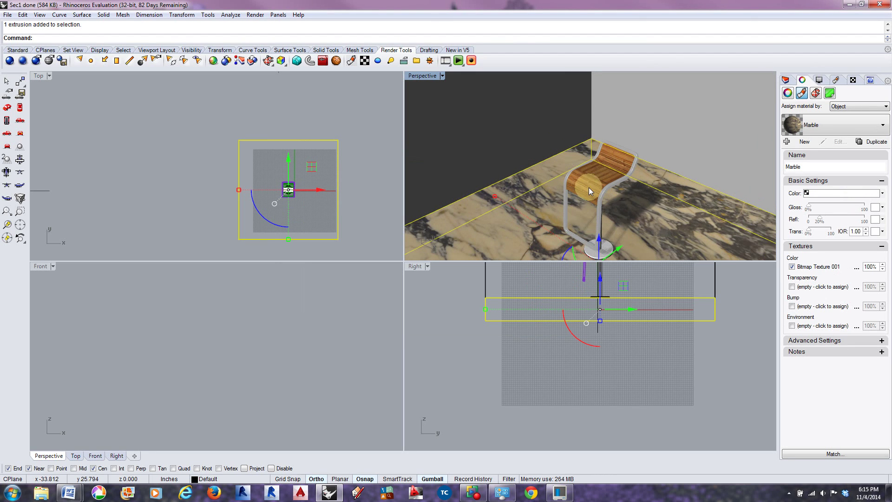
scroll(589, 186, down, 5)
scroll(590, 163, up, 2)
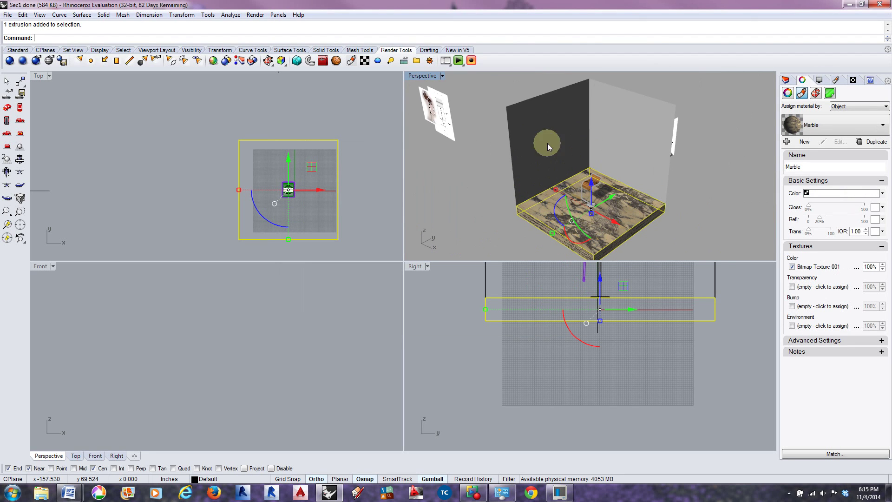
double_click(423, 76)
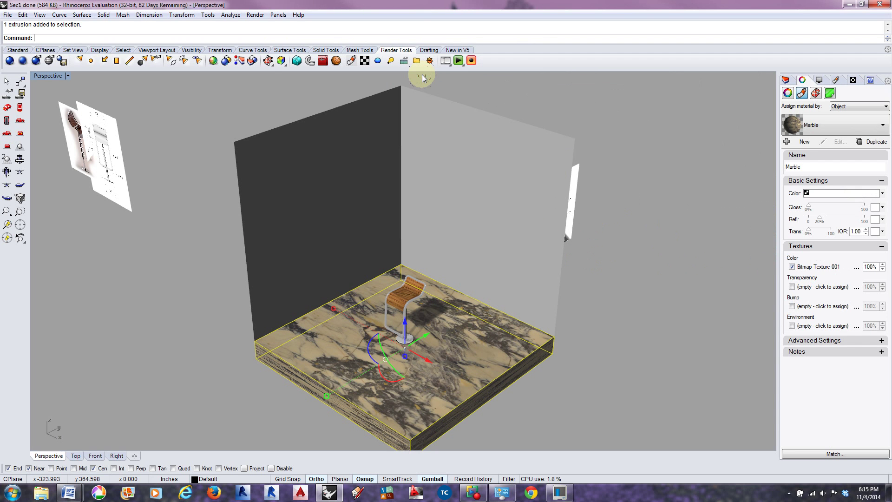
right_drag(461, 356, 456, 325)
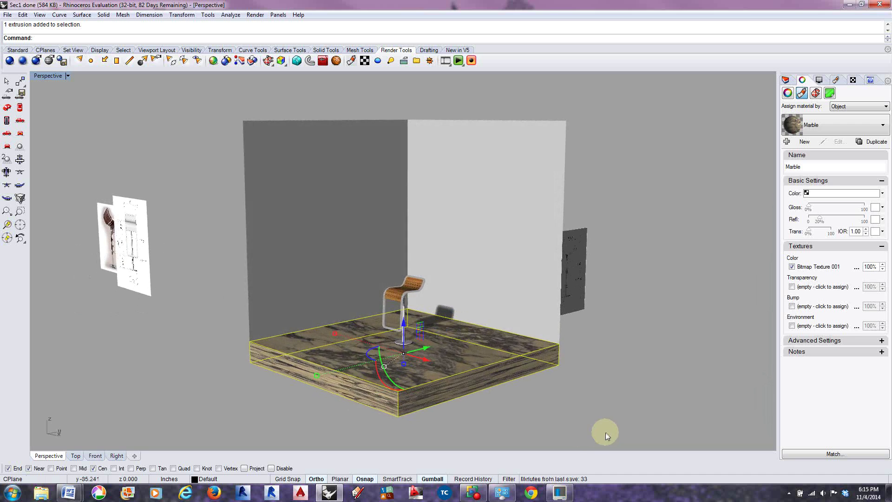
click(598, 427)
scroll(414, 316, up, 4)
scroll(415, 317, down, 4)
scroll(415, 316, up, 2)
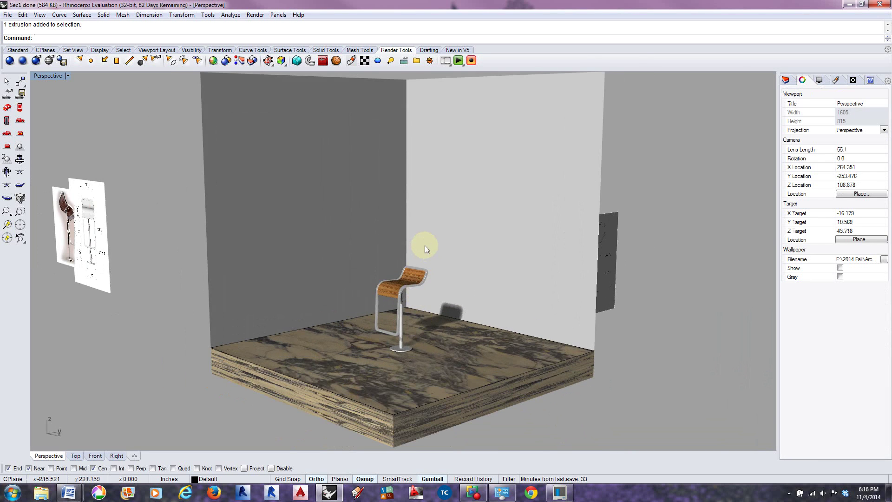
scroll(425, 245, down, 2)
- Assign the Brick stone material by object to both walls, and deselect them
click(517, 124)
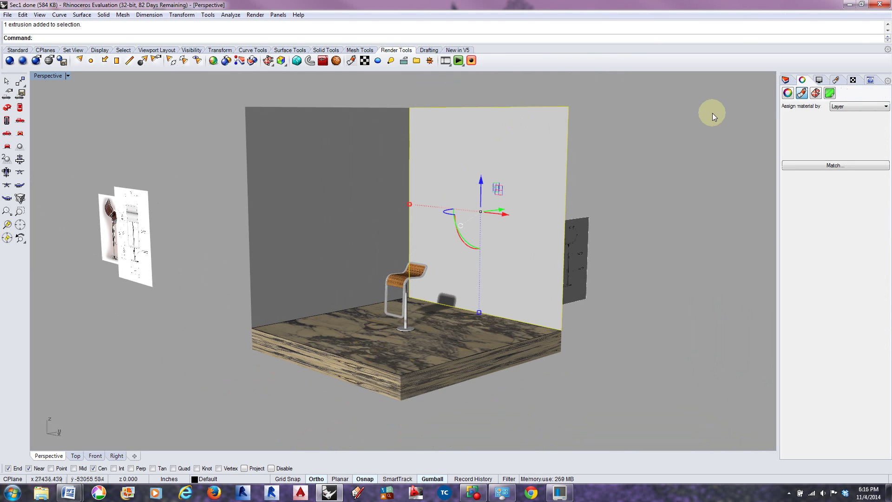
shift+click(378, 143)
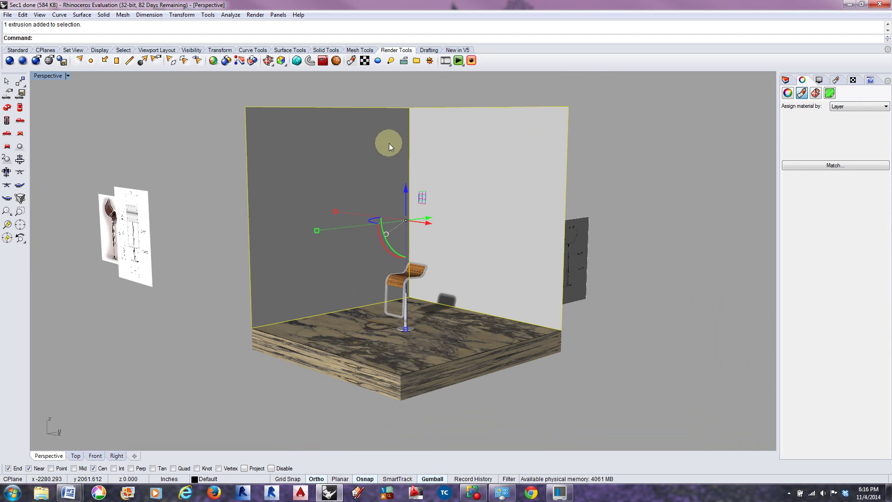
click(850, 107)
click(848, 127)
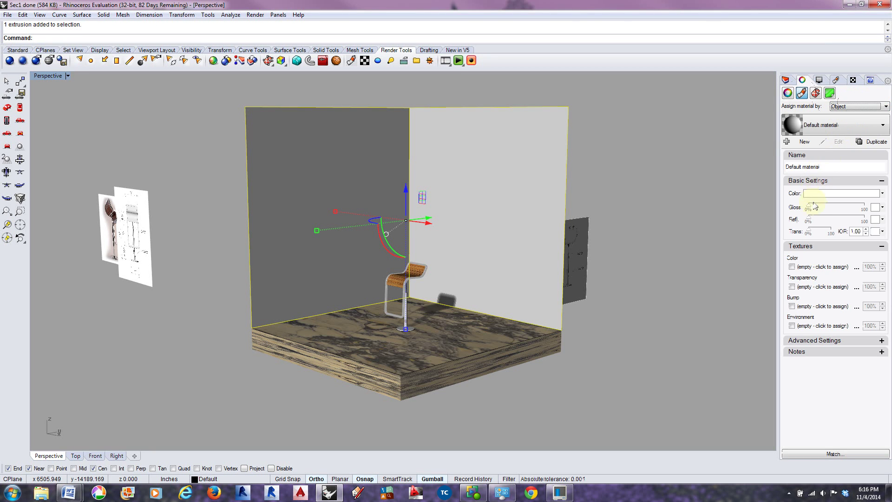
click(787, 141)
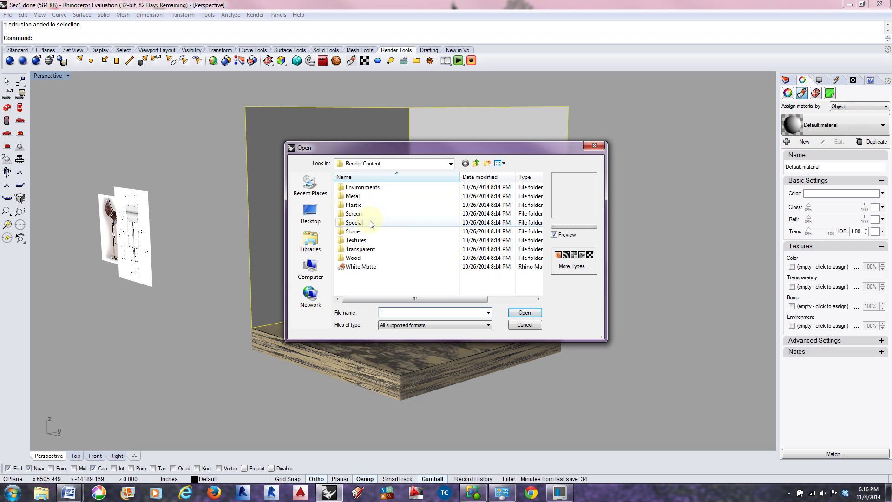
double_click(355, 230)
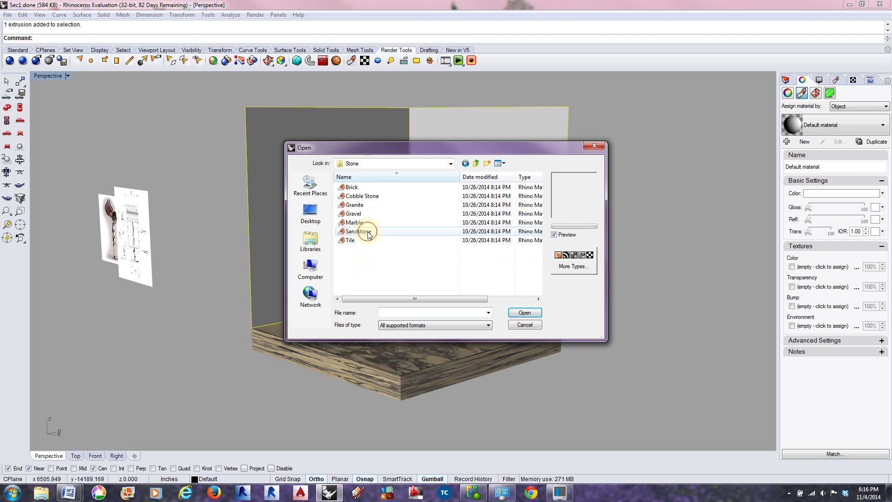
click(362, 191)
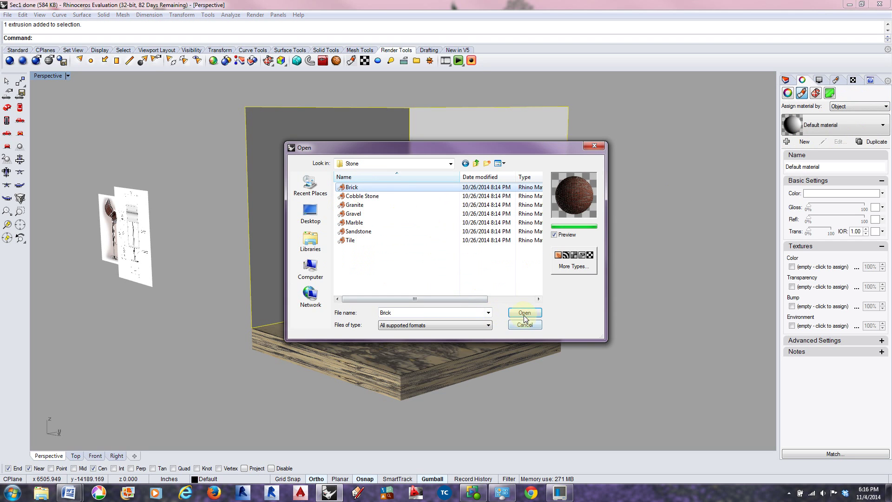
click(524, 312)
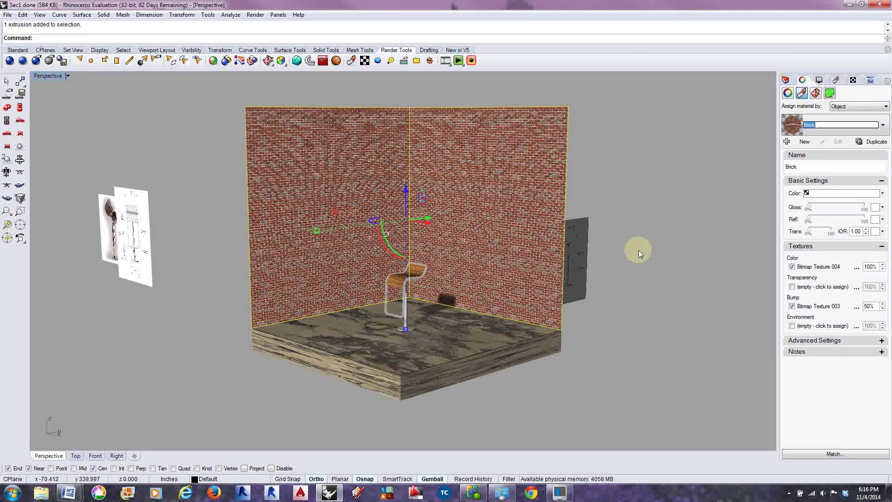
click(601, 372)
- Examine the brick walls up close and from a view of the whole room
scroll(512, 300, up, 10)
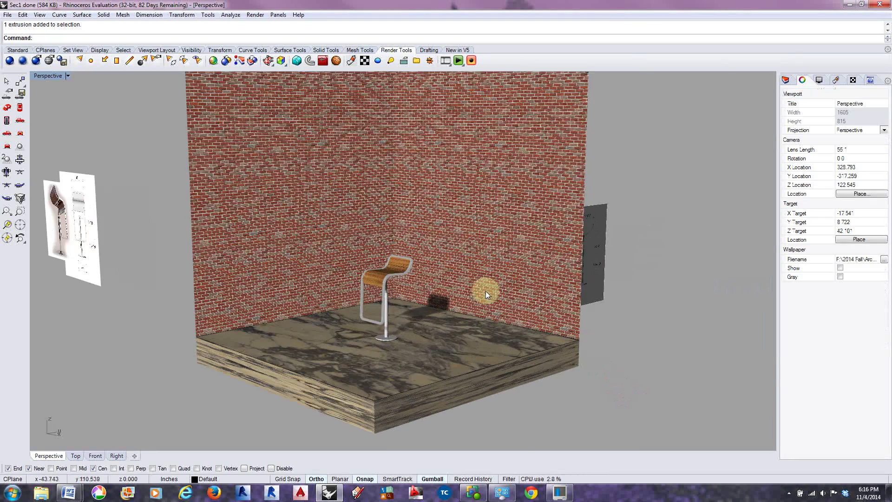
scroll(445, 294, up, 5)
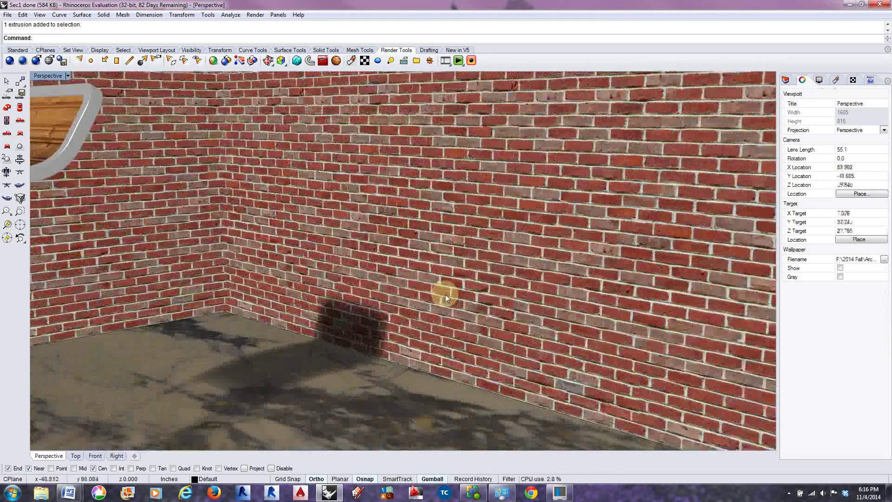
scroll(445, 294, down, 15)
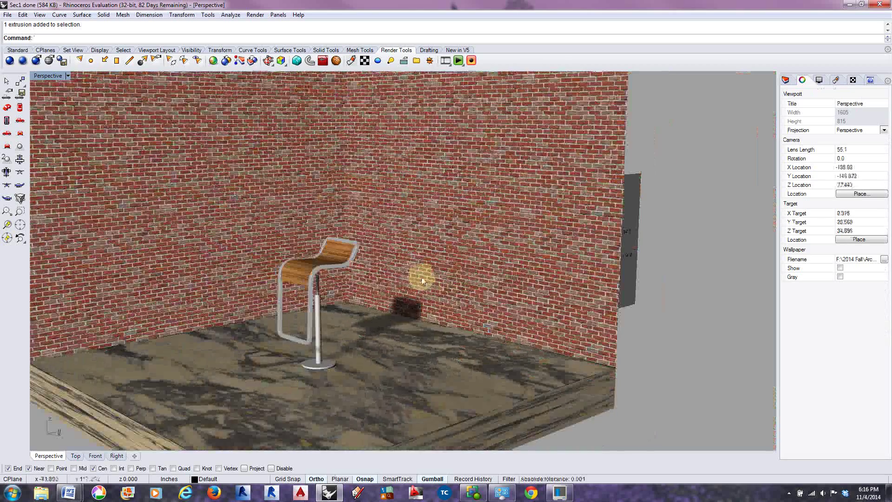
scroll(435, 238, up, 8)
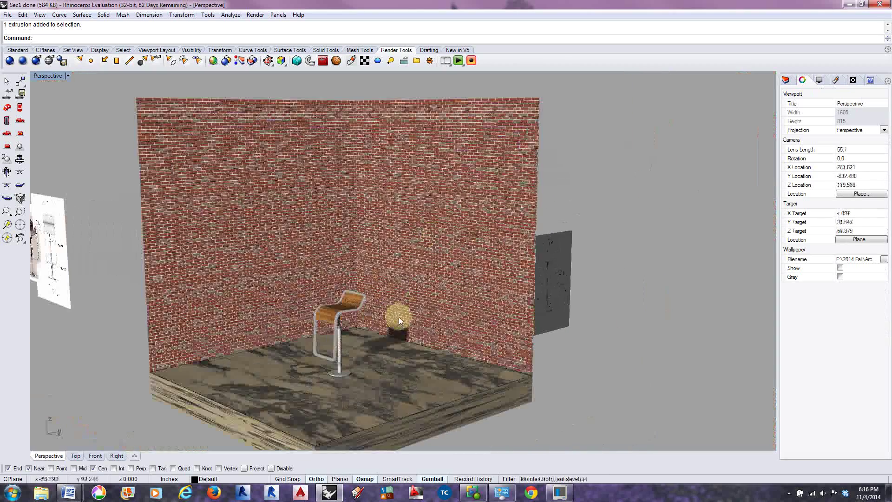
right_drag(378, 353, 389, 357)
right_drag(387, 359, 389, 356)
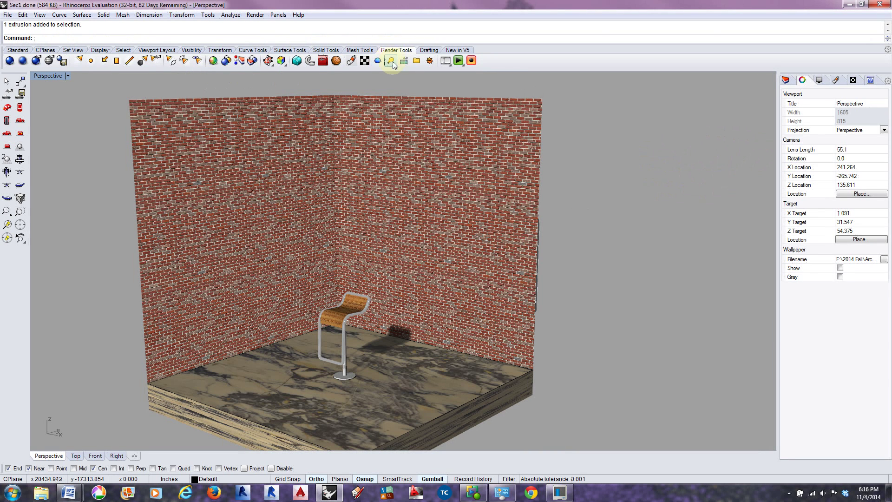
- Open the sun settings, dock them beneath the viewport properties and widen both so their options are readable
click(430, 61)
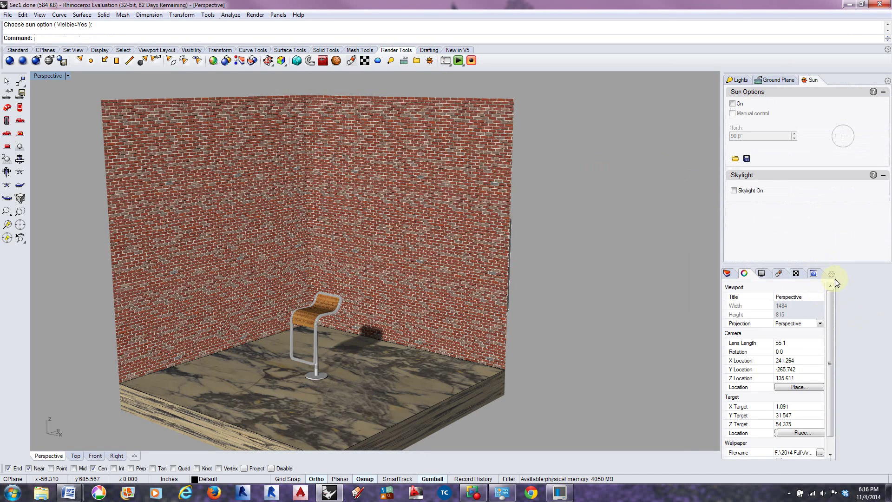
drag(722, 172, 768, 171)
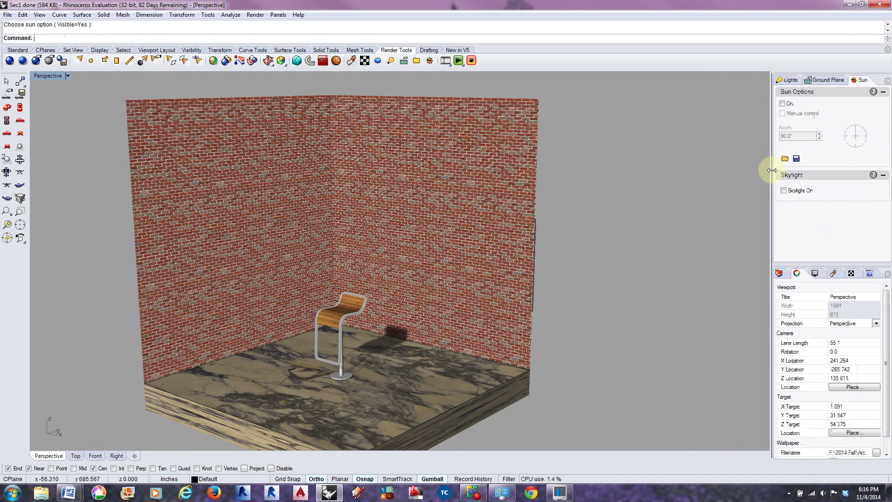
drag(874, 78, 321, 86)
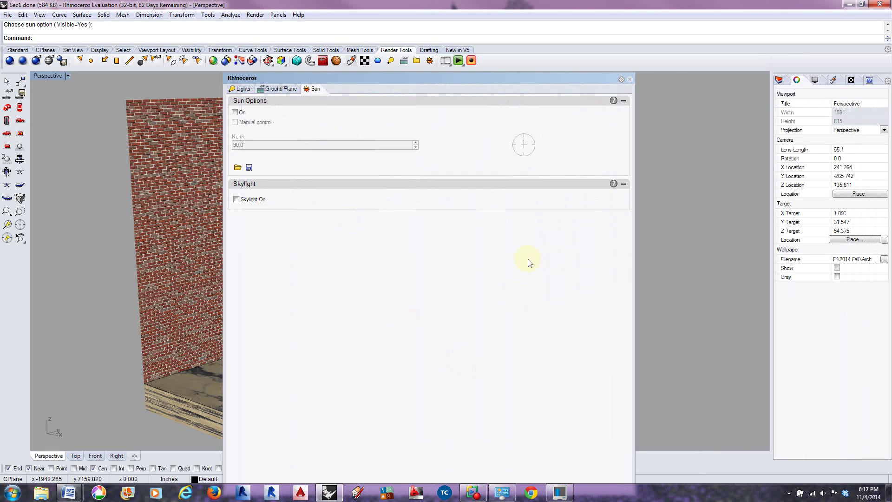
drag(433, 75, 832, 190)
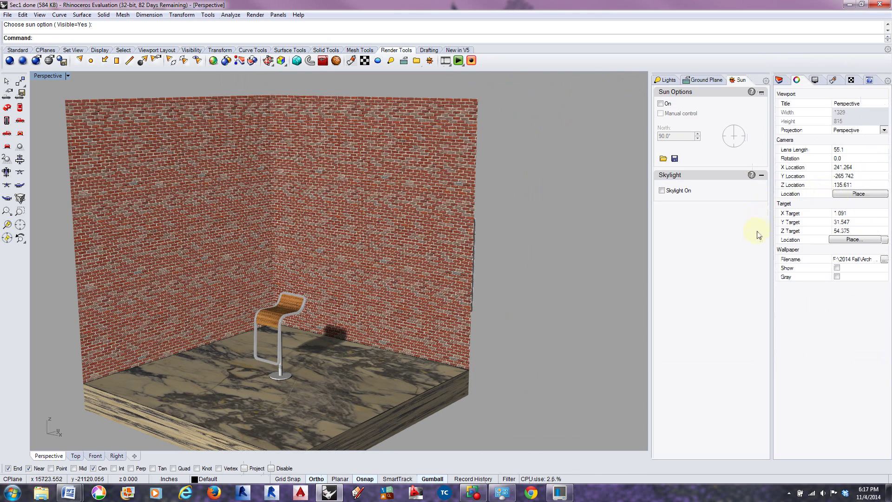
drag(729, 75, 834, 84)
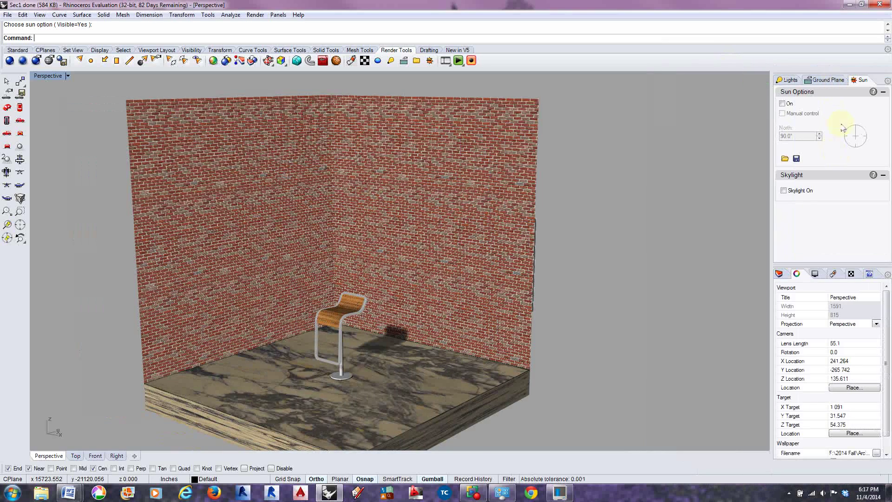
drag(807, 265, 814, 92)
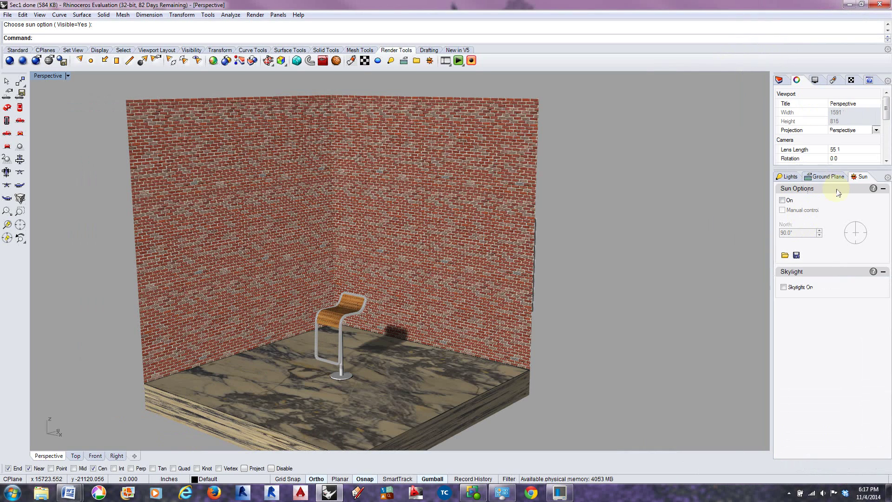
drag(839, 167, 842, 255)
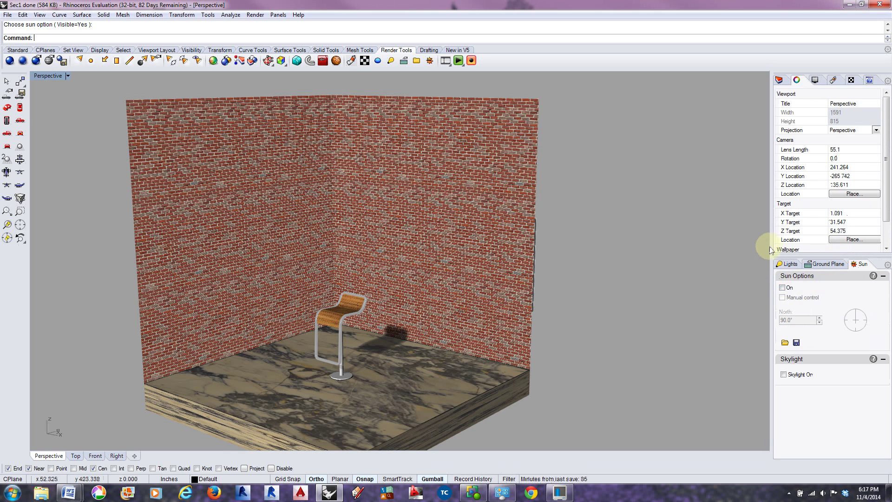
drag(771, 239, 607, 230)
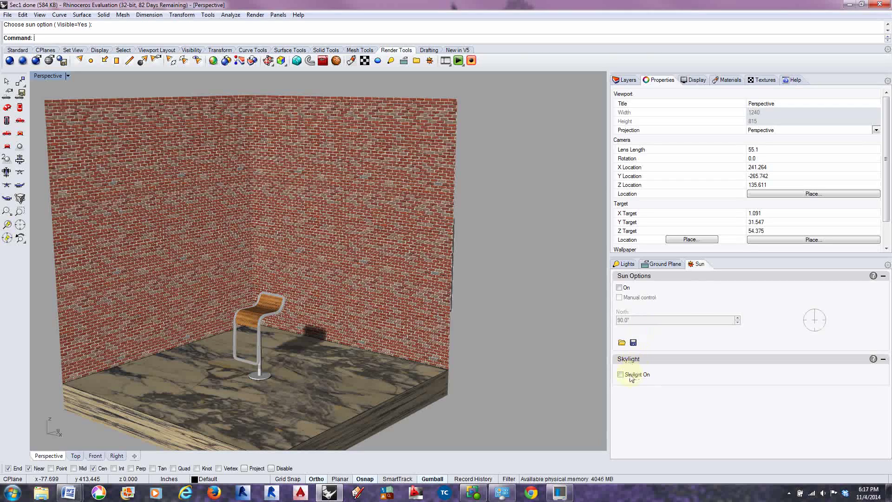
- Turn on the sun for the scene and review its position, date and location options
click(620, 288)
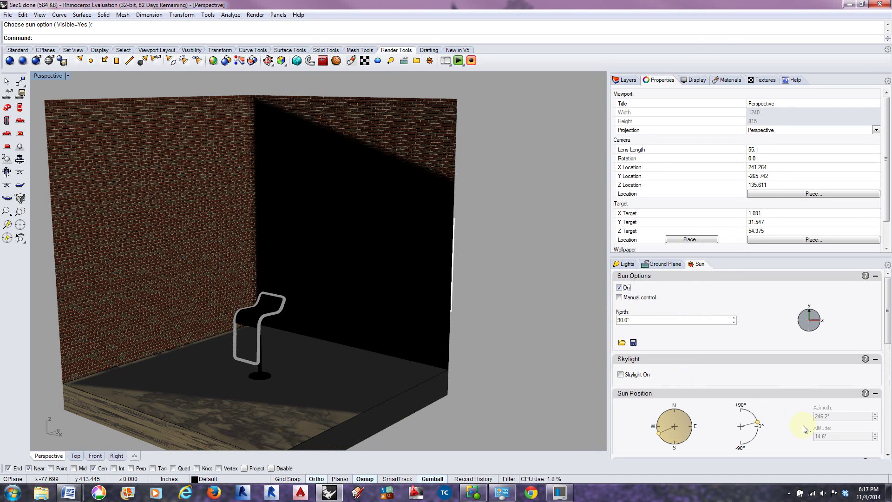
scroll(493, 322, down, 5)
scroll(521, 290, up, 5)
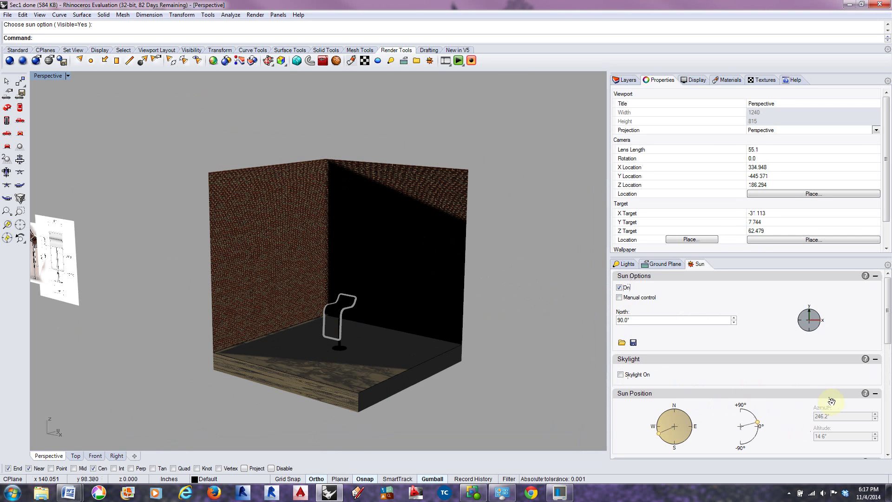
- Enable manual sun control and try the skylight on and off, leaving it off
click(620, 298)
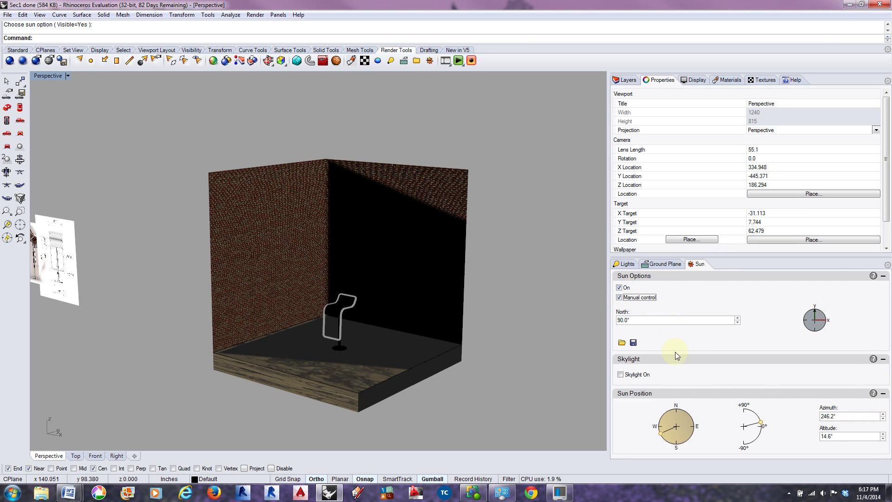
click(621, 374)
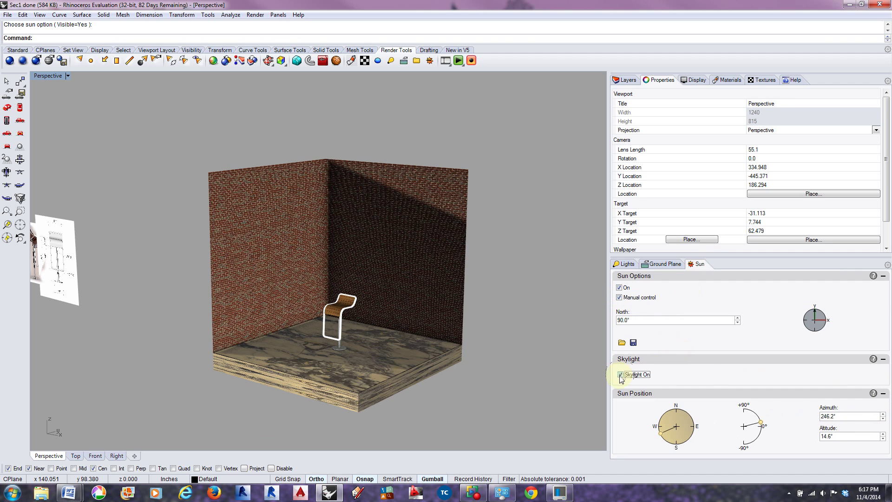
click(620, 375)
click(620, 375)
click(621, 375)
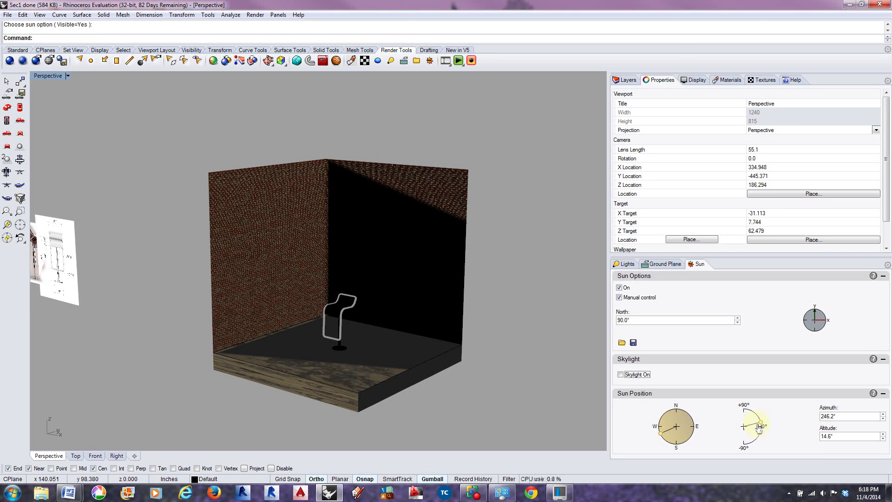
- Try sun altitudes of 20° and 60° on the room
double_click(836, 436)
text(20)
key(Return)
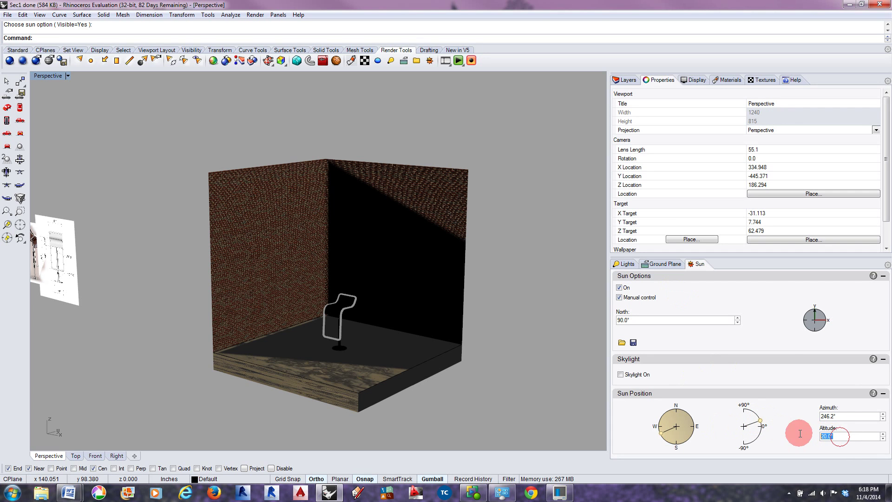
text(60)
key(Return)
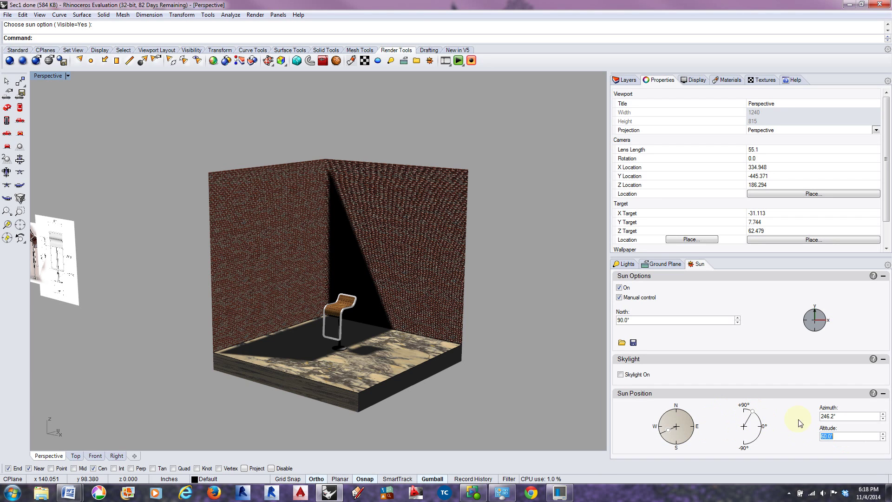
- Step the sun's azimuth down to 240.2°, then turn manual control off
click(883, 414)
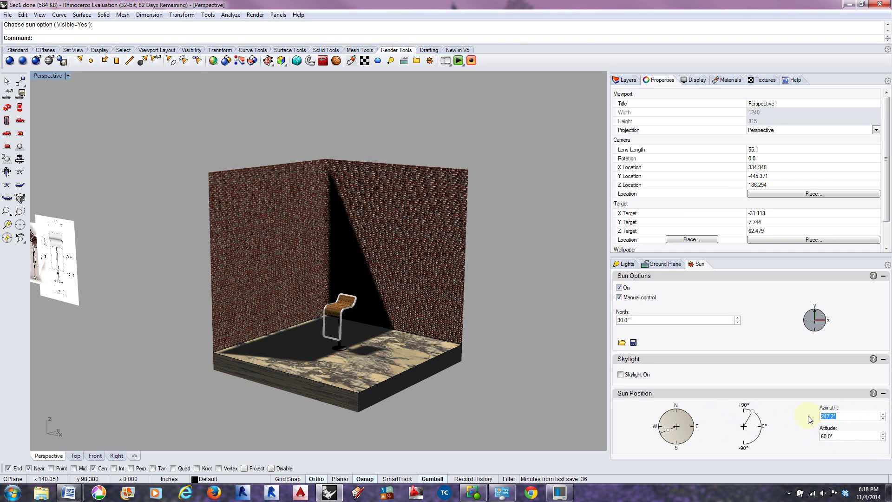
click(883, 419)
click(883, 420)
click(884, 420)
click(883, 419)
click(883, 420)
click(883, 420)
click(883, 420)
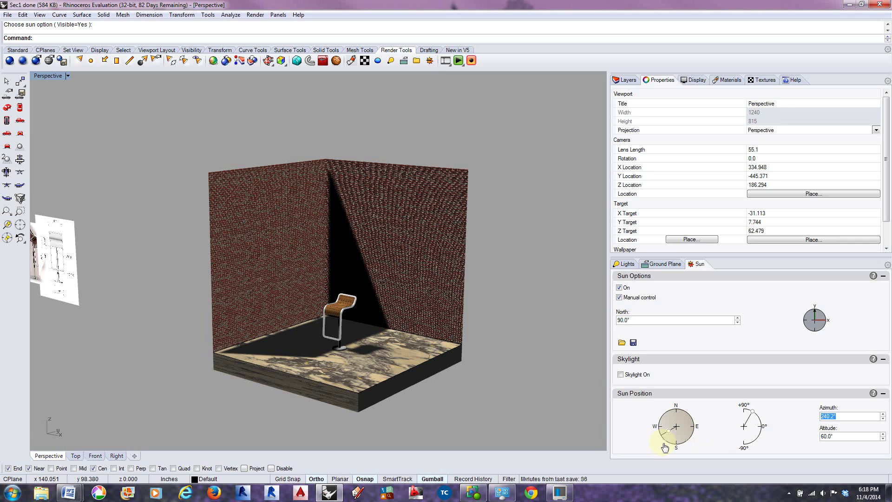
click(619, 297)
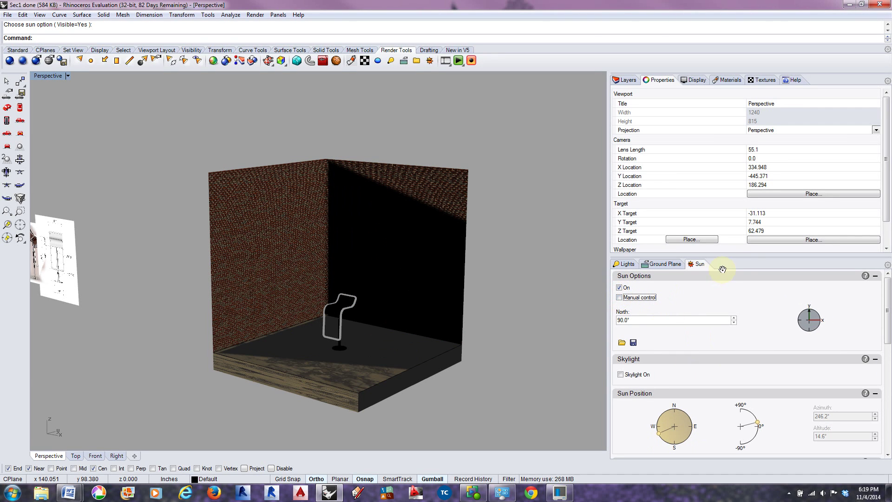
- Float the sun settings in a separate window and compare manual control with date, time and location control
drag(738, 264, 334, 80)
mouse_move(597, 240)
mouse_down()
mouse_move(597, 326)
mouse_move(598, 225)
mouse_up()
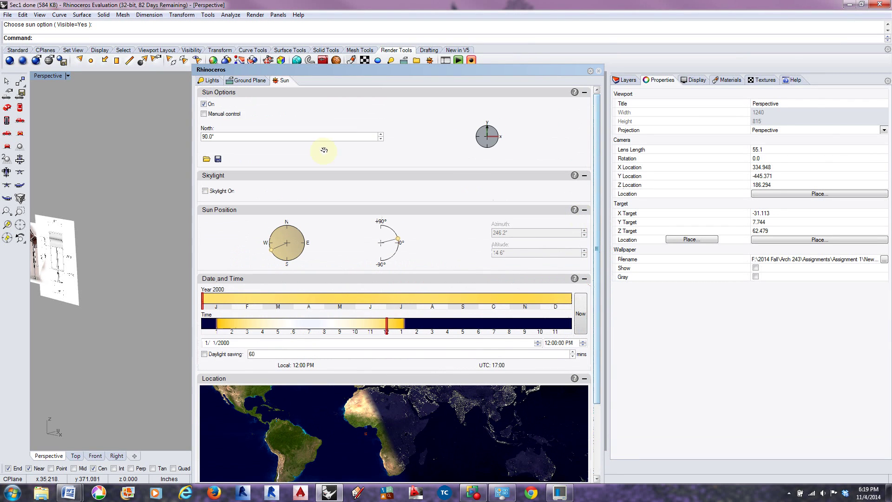
click(204, 114)
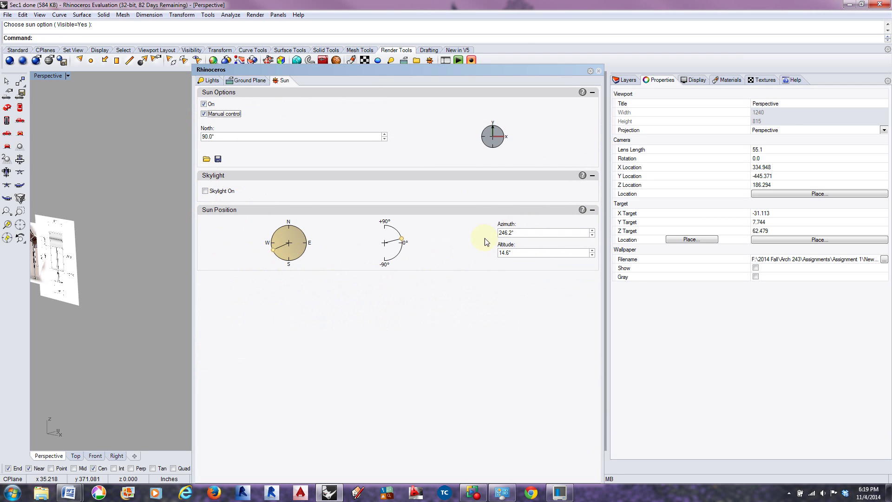
click(204, 114)
drag(598, 249, 600, 339)
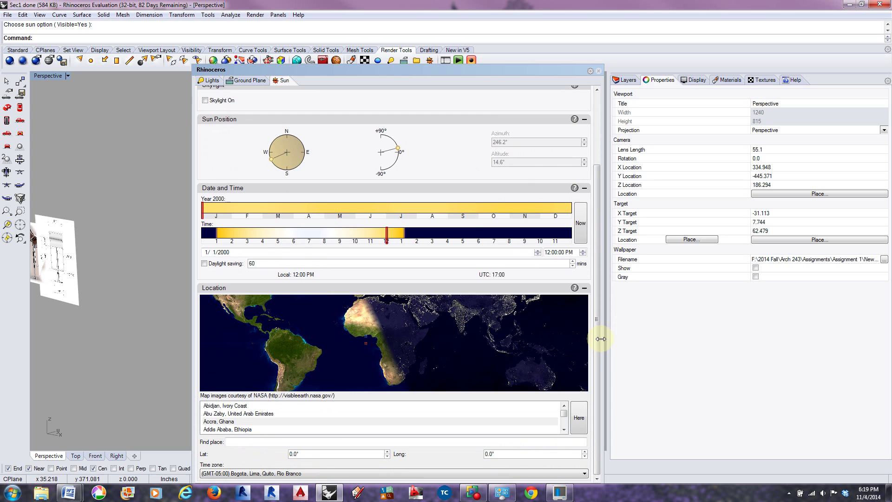
- Try a sun date of 7/18/2000 at about 10:00 AM and pick a western United States location on the world map
mouse_move(203, 208)
mouse_down()
mouse_move(405, 219)
mouse_move(366, 233)
mouse_move(236, 233)
mouse_move(356, 233)
mouse_up()
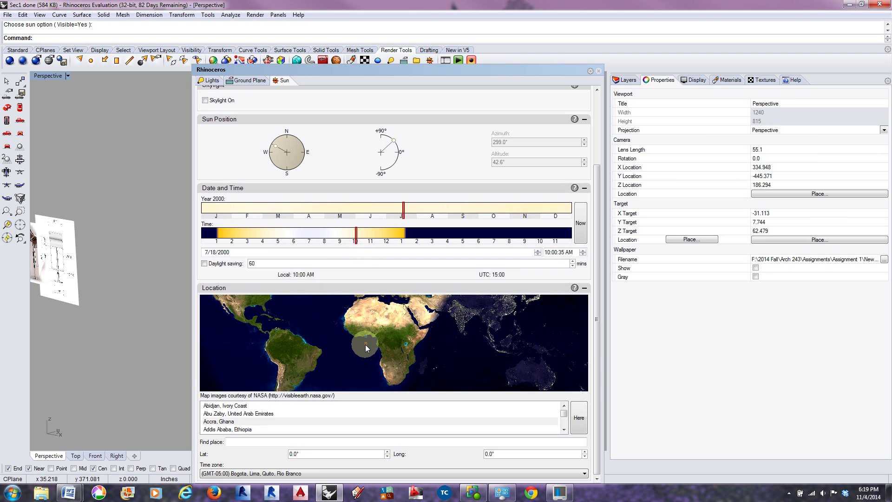
mouse_move(365, 345)
mouse_down()
mouse_move(300, 344)
mouse_move(353, 373)
mouse_up()
drag(411, 373, 367, 373)
click(274, 338)
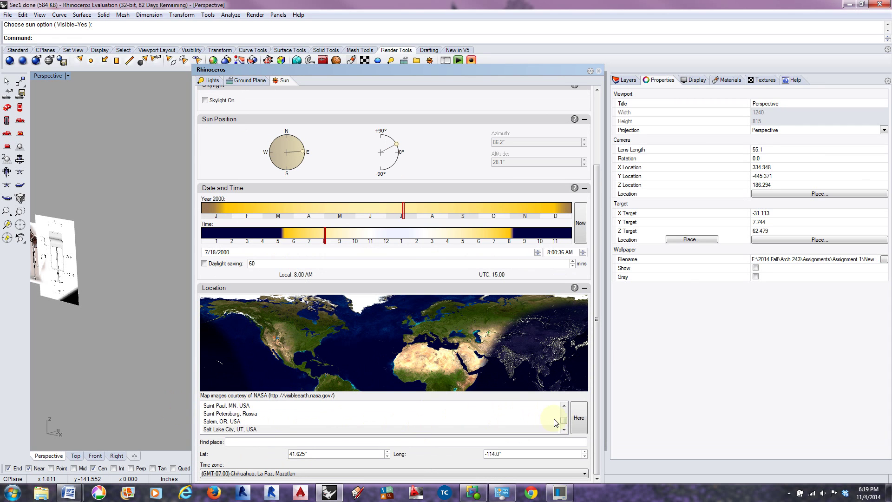
- Browse the city list, set the sun's location to the current place and choose time zone (GMT-08:00) Tijuana, Baja California
mouse_move(564, 420)
mouse_down()
mouse_move(565, 411)
mouse_move(565, 432)
mouse_up()
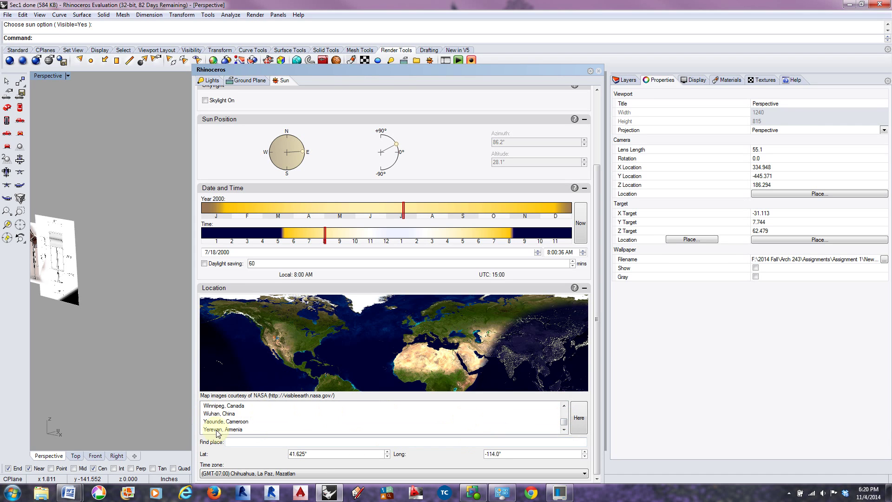
click(580, 421)
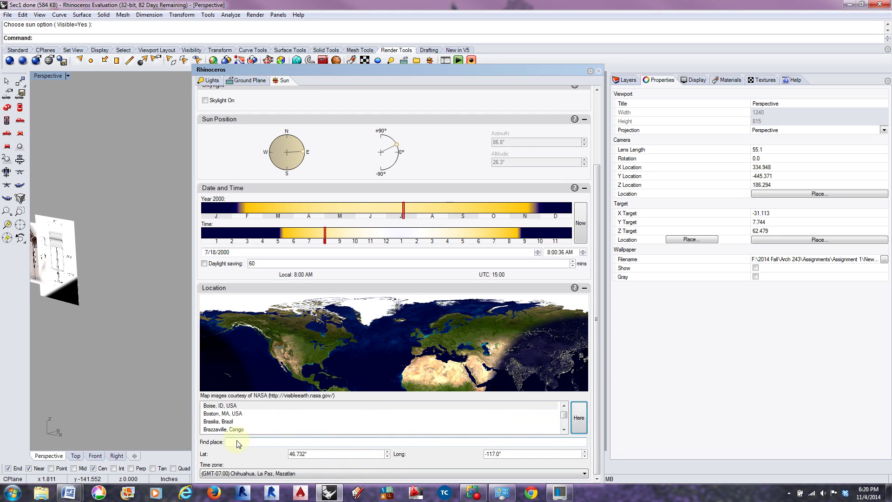
click(223, 443)
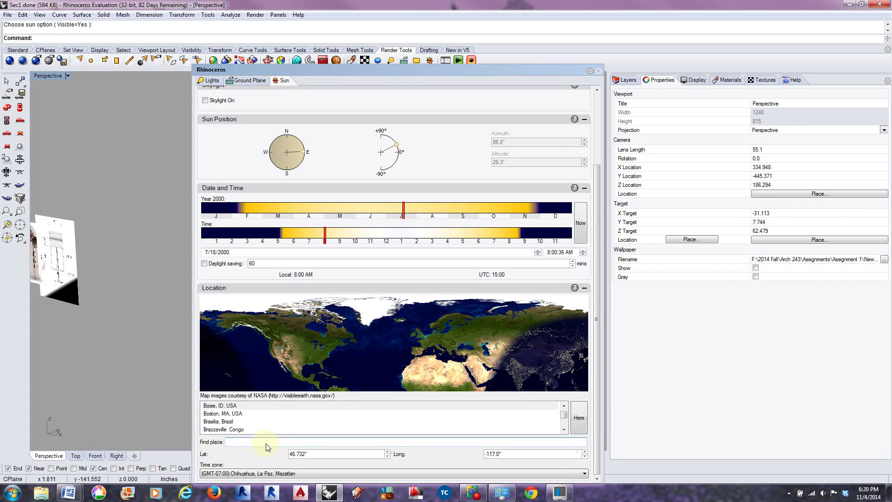
click(293, 475)
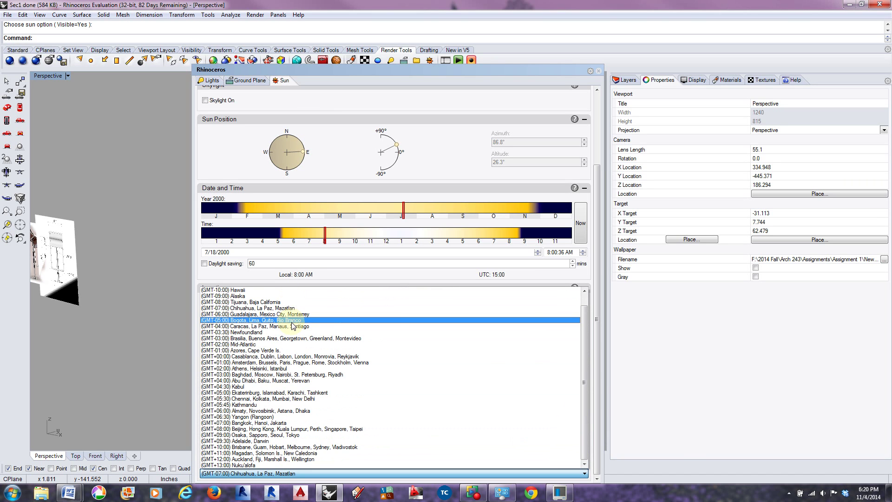
scroll(293, 325, up, 1)
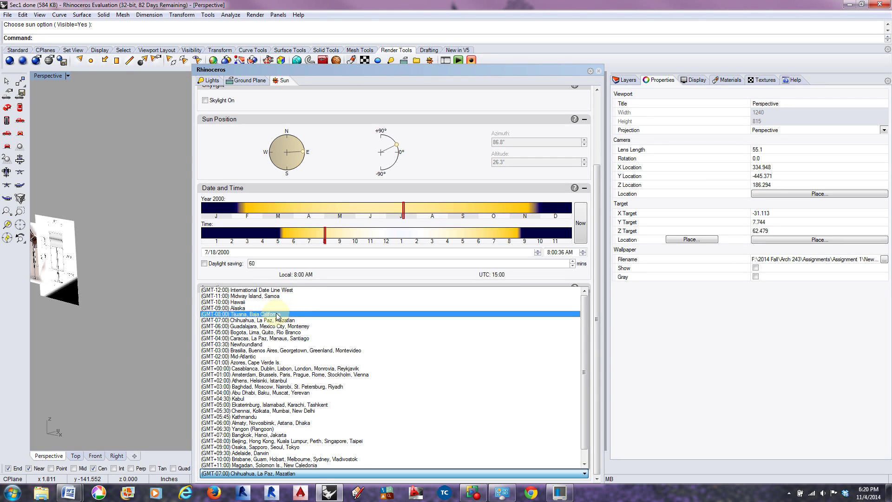
click(278, 315)
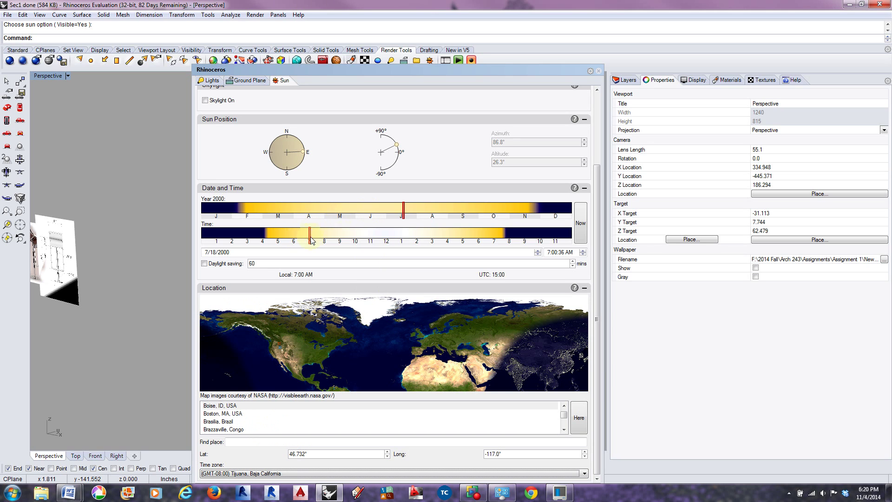
- Try a mid-June noon sun, then set the current date, 11/4/2014, with the time at about 12:56 PM
mouse_move(406, 213)
mouse_down()
mouse_move(333, 210)
mouse_move(375, 209)
mouse_up()
mouse_move(309, 234)
mouse_down()
mouse_move(386, 240)
mouse_move(368, 207)
mouse_up()
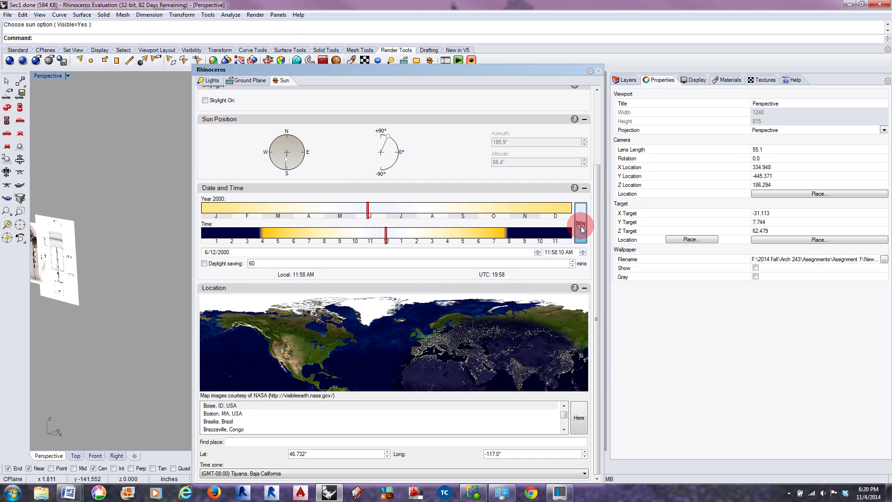
click(581, 227)
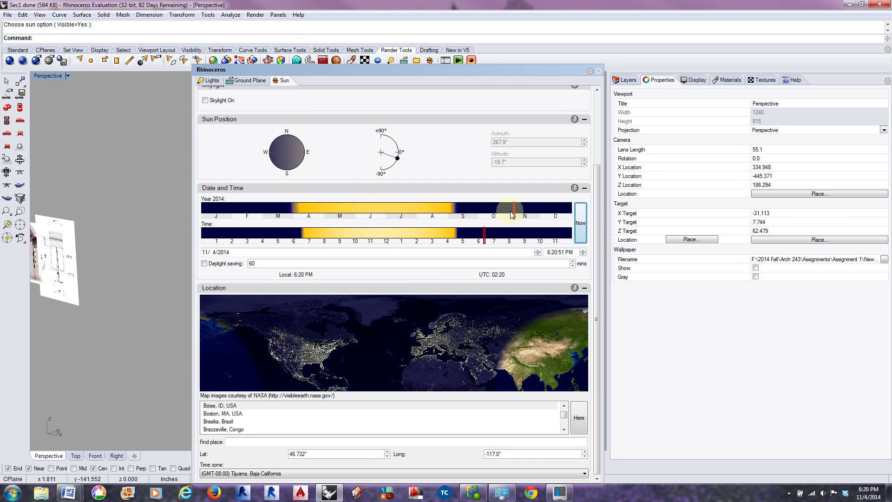
drag(484, 238, 400, 233)
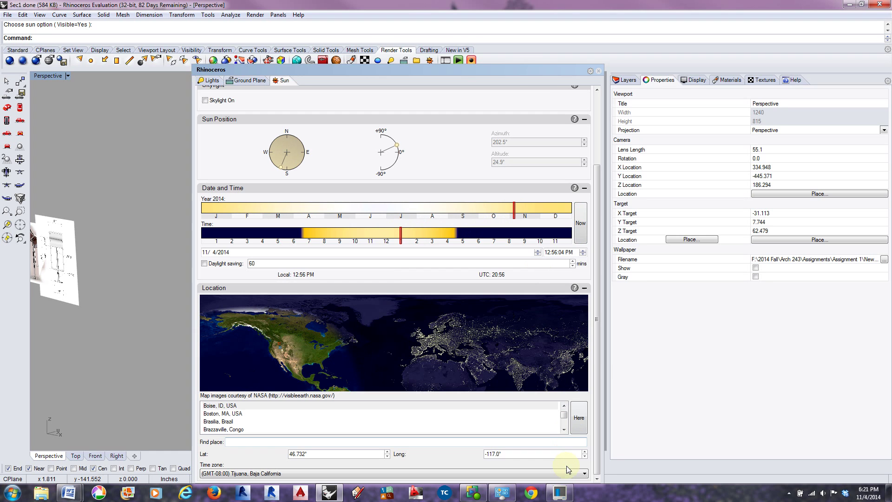
- Dock the sun settings above the viewport properties and turn on the skylight
drag(514, 70, 787, 101)
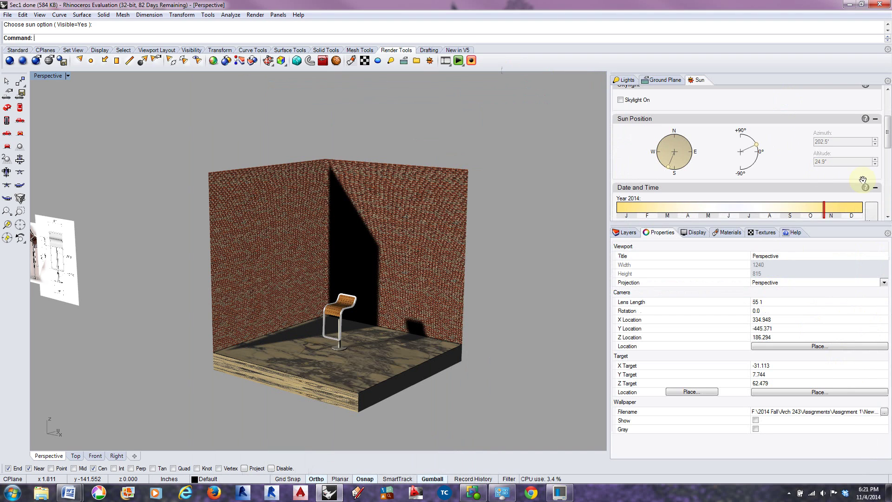
mouse_move(887, 124)
mouse_down()
mouse_move(882, 204)
mouse_move(881, 92)
mouse_move(883, 112)
mouse_up()
click(620, 161)
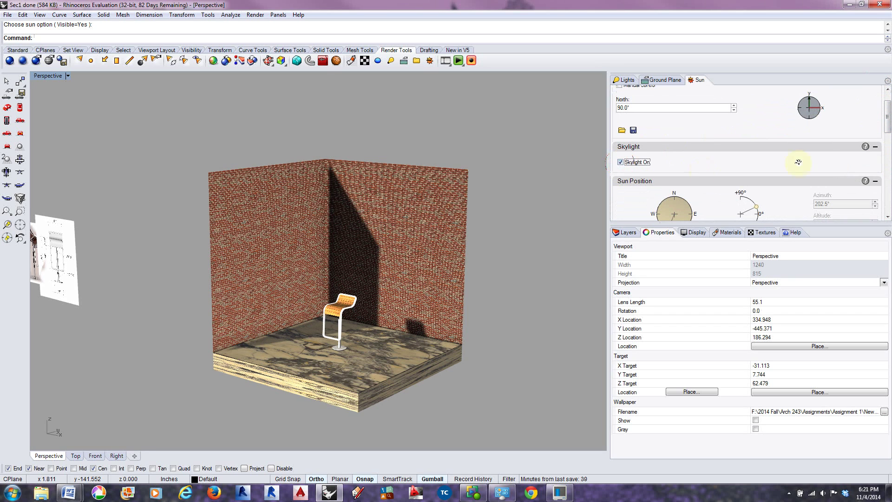
mouse_move(887, 115)
mouse_down()
mouse_move(886, 190)
mouse_move(885, 112)
mouse_up()
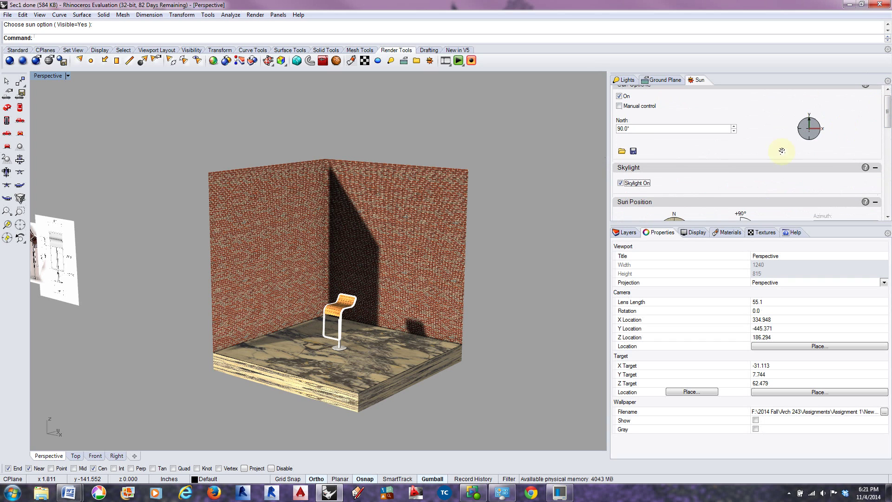
- Toggle the skylight off and on to compare its effect on the shadows, leaving it on
click(620, 183)
click(621, 184)
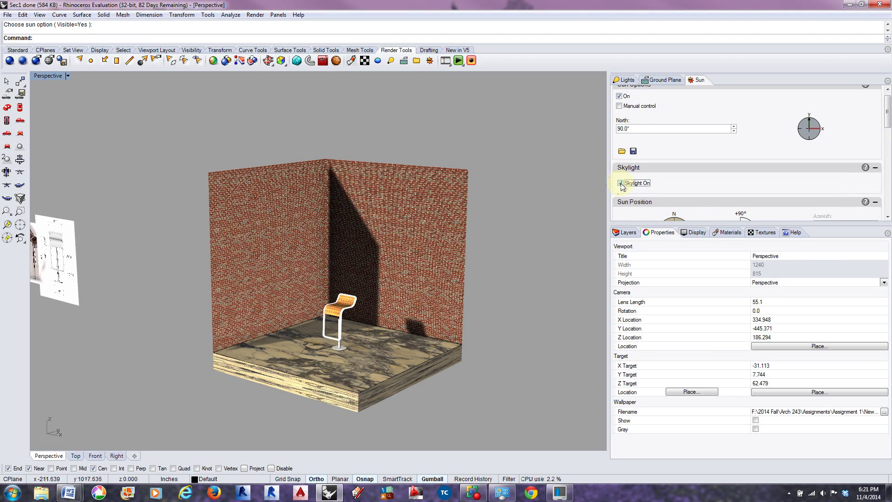
click(621, 183)
click(622, 184)
click(621, 183)
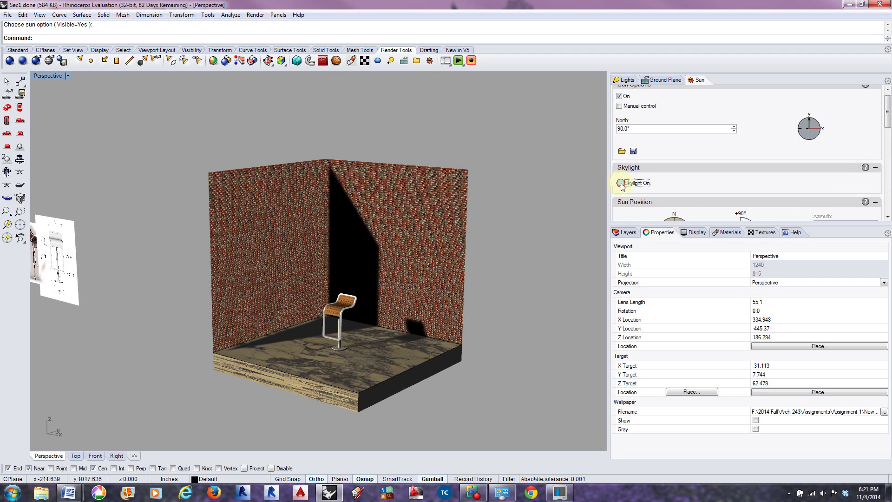
click(620, 183)
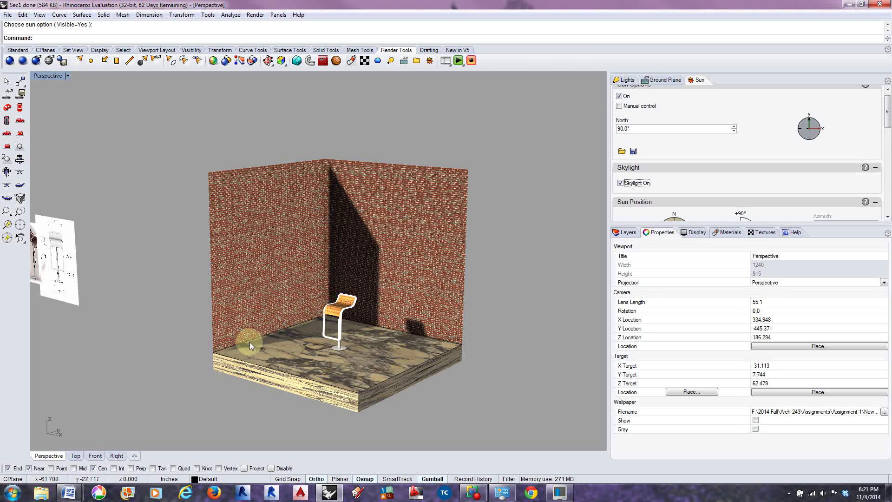
- Examine the stool, its materials and the shadows on the brick walls up close under the sun and skylight
click(323, 320)
scroll(332, 331, up, 2)
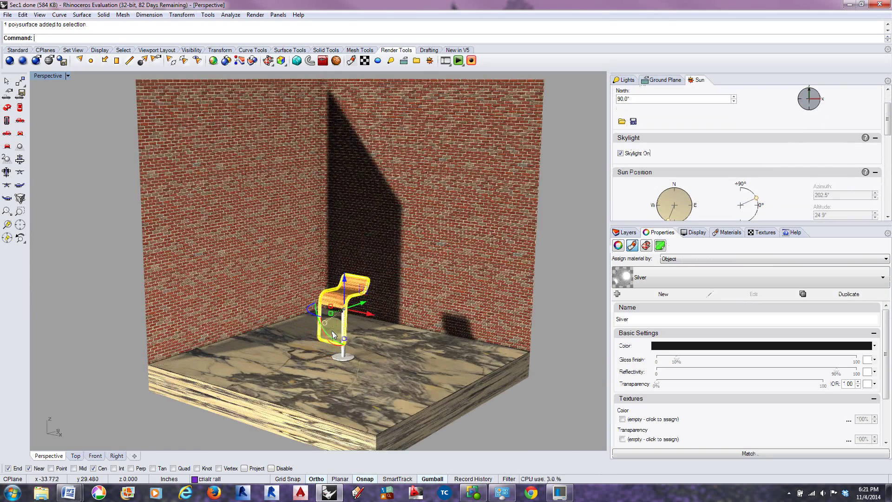
scroll(333, 331, up, 4)
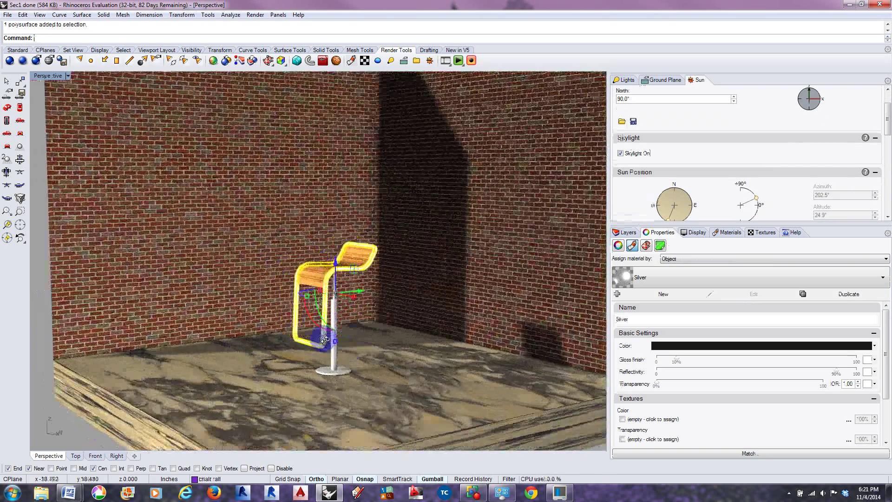
scroll(324, 341, down, 6)
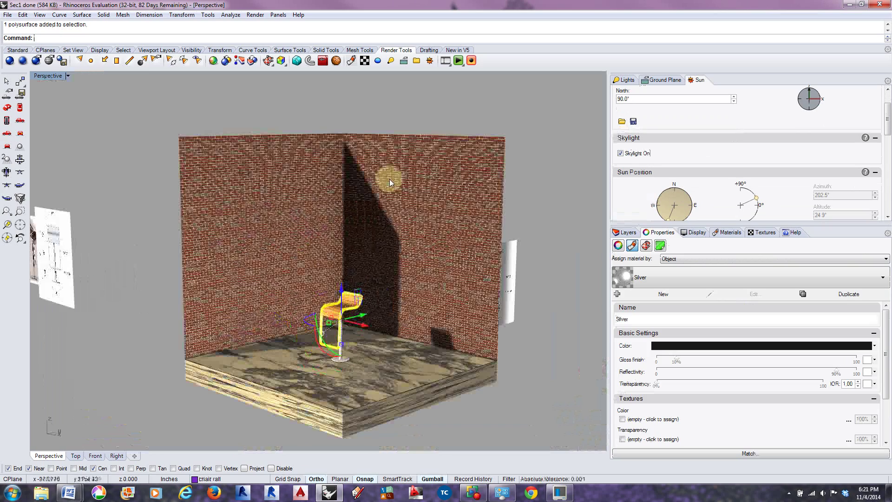
click(414, 90)
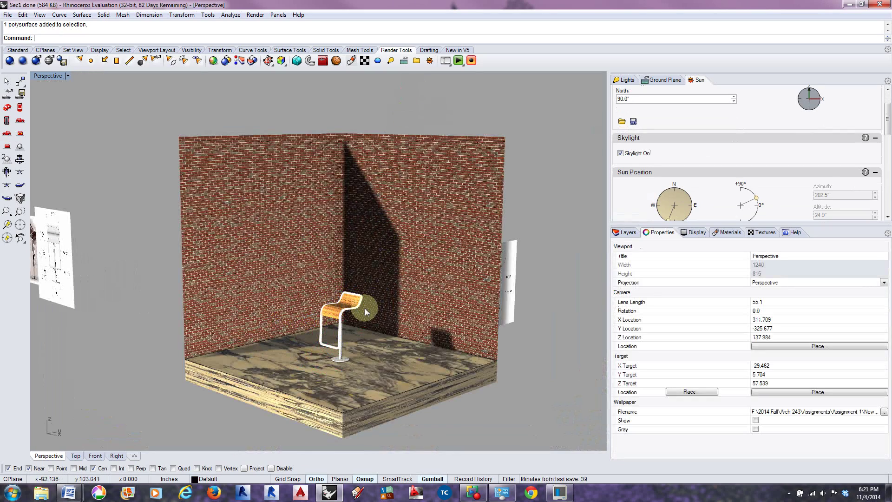
scroll(365, 308, up, 2)
scroll(362, 314, down, 2)
scroll(362, 314, up, 2)
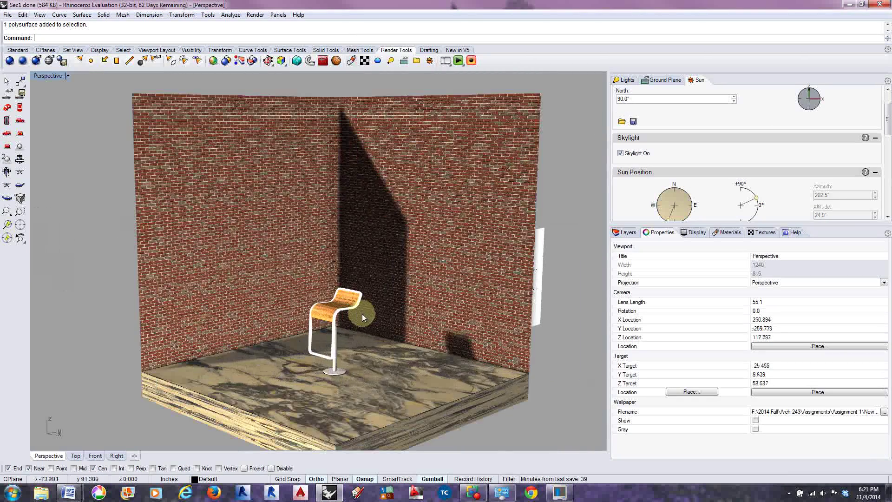
- Turn on the ground plane and assign it the Grass material from the Special folder of the render content
click(662, 81)
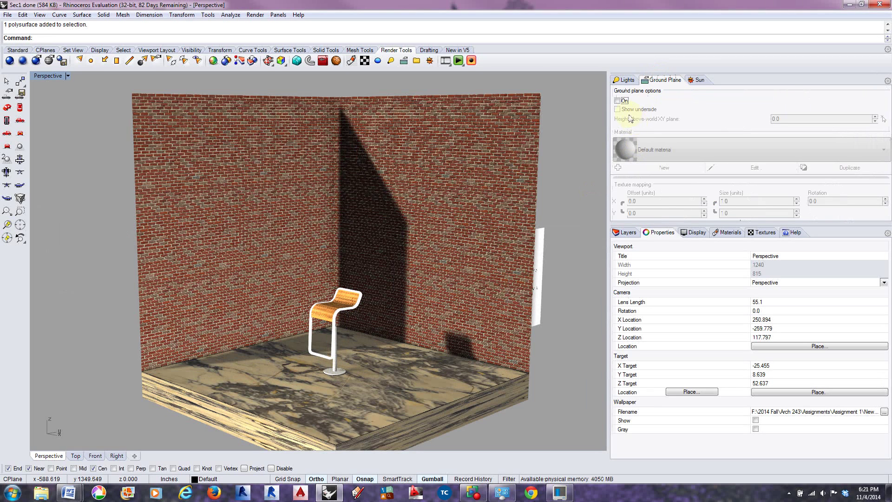
click(617, 101)
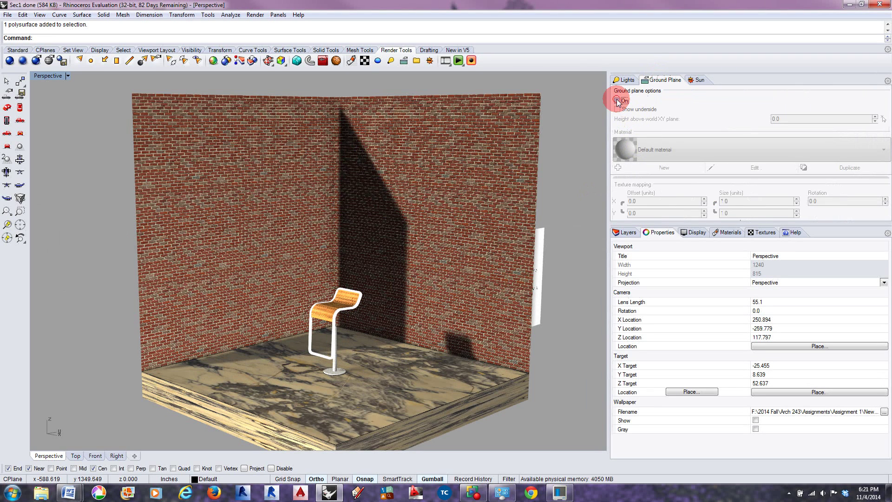
click(625, 167)
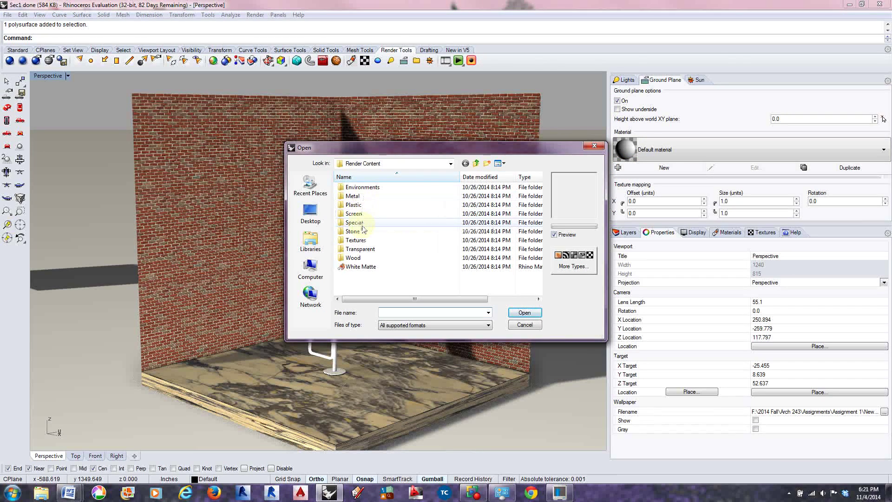
double_click(362, 224)
click(353, 205)
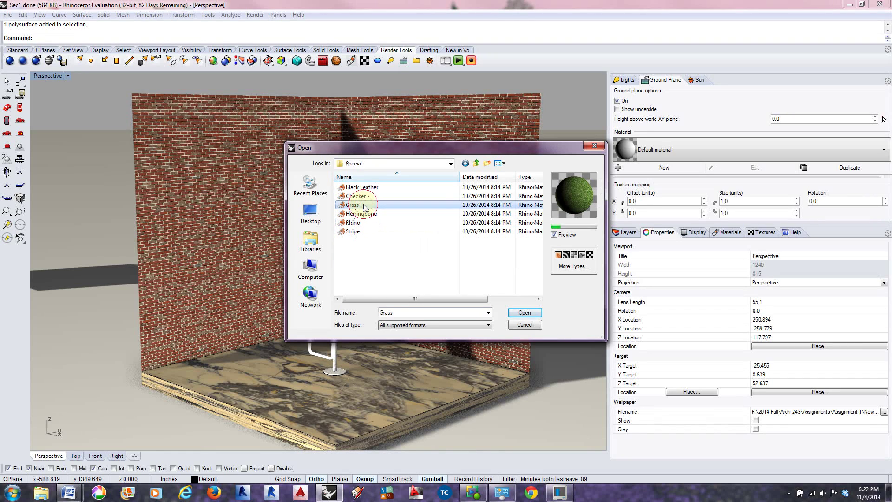
click(524, 312)
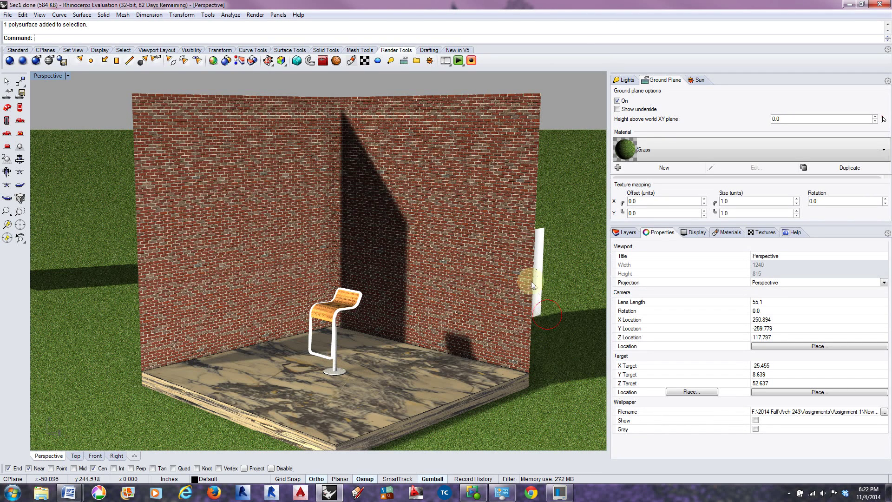
scroll(528, 281, down, 8)
right_drag(536, 339, 543, 314)
scroll(551, 261, up, 5)
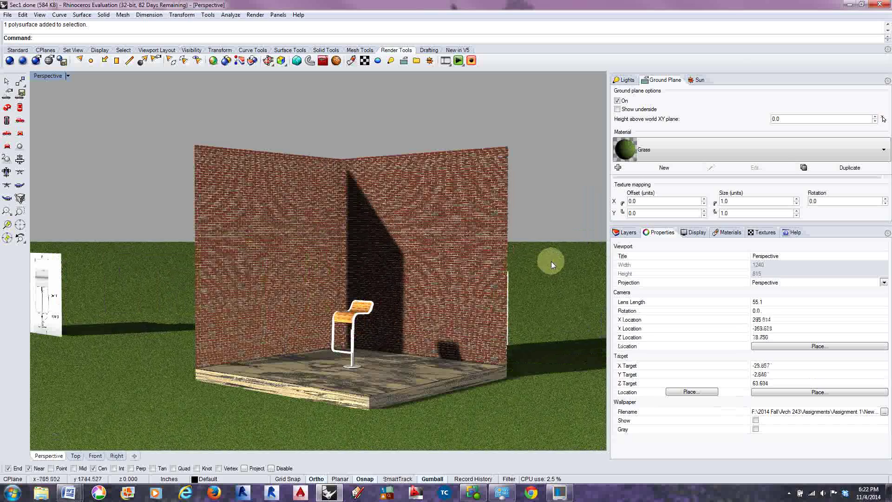
scroll(551, 261, down, 2)
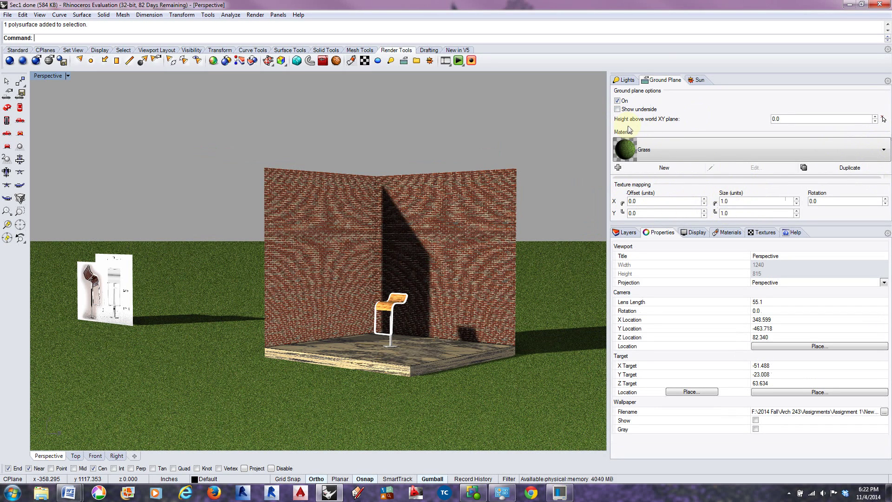
- Switch off both the Skylight and the Sun in the scene's list of lights
click(620, 80)
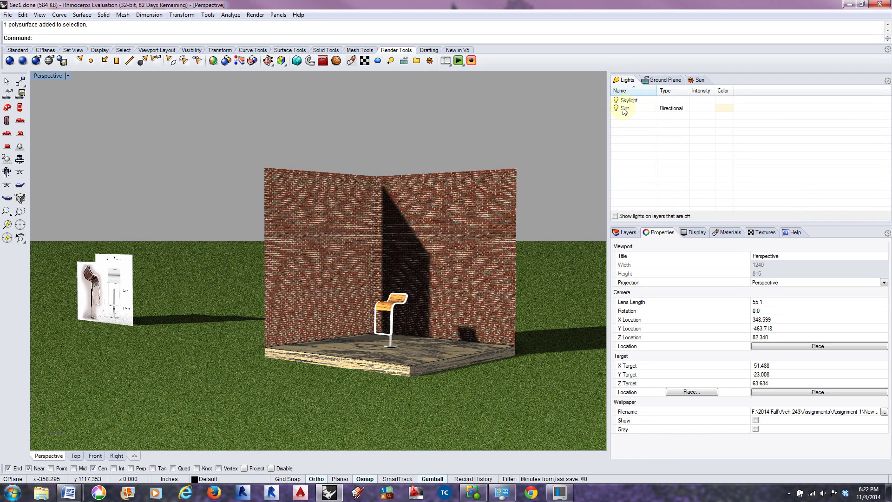
click(616, 101)
click(616, 108)
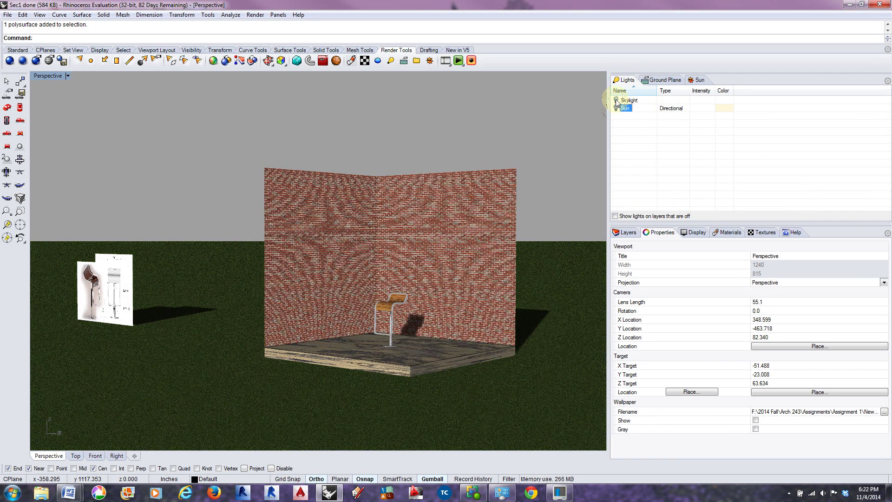
click(616, 109)
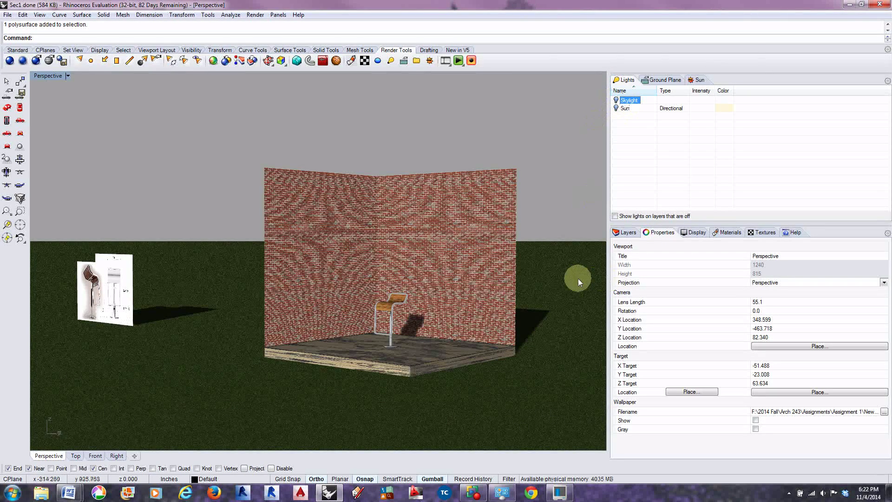
- Show all four viewports, place a point light on the platform near the stool and raise it well above the seat
right_drag(392, 279, 383, 307)
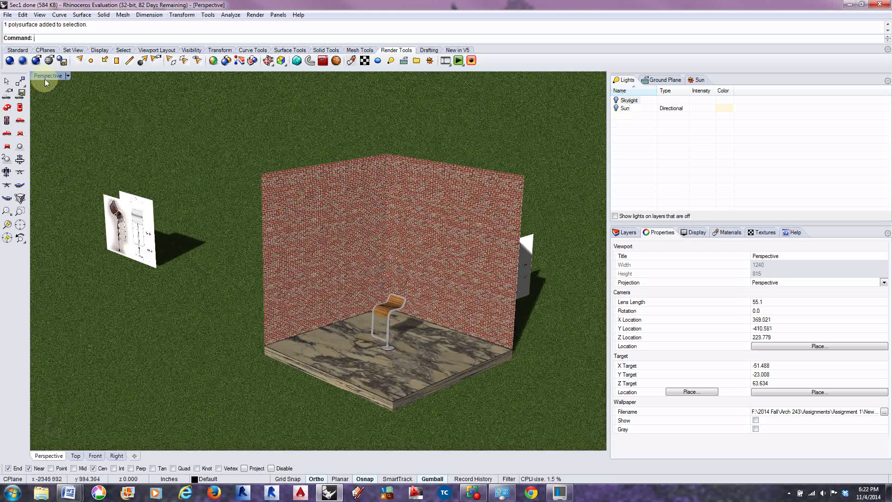
double_click(46, 77)
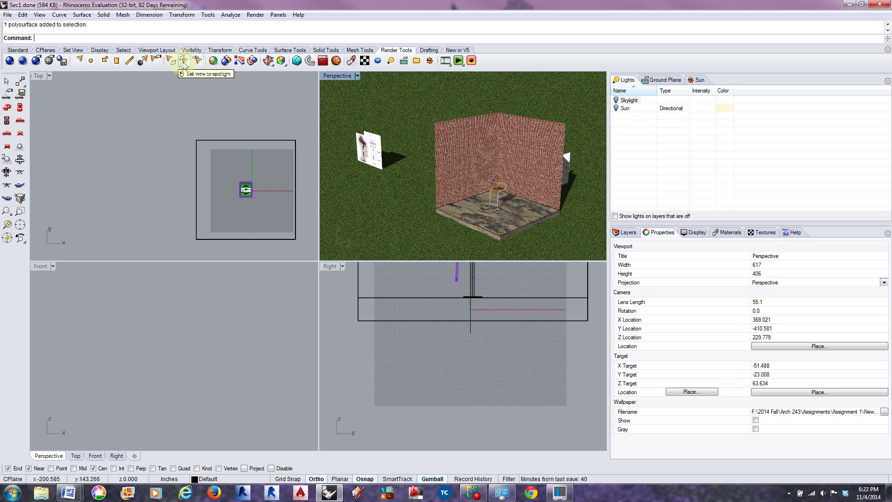
click(91, 61)
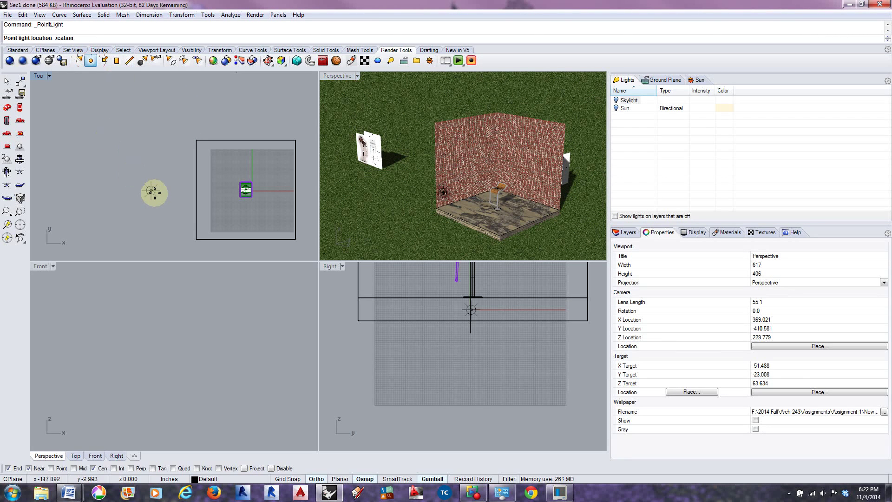
click(231, 211)
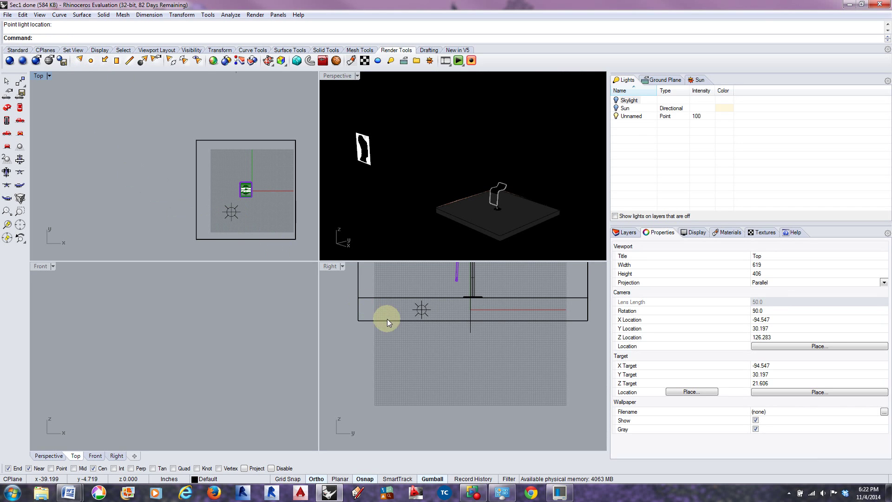
click(420, 310)
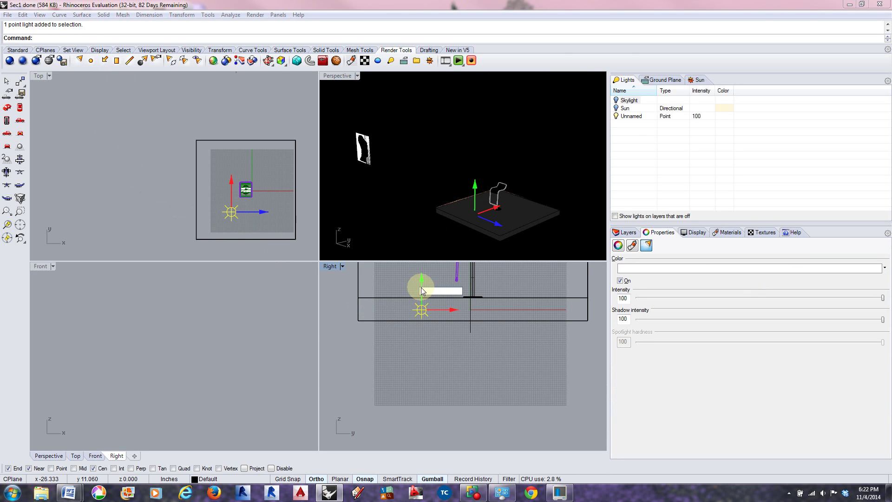
drag(422, 281, 418, 160)
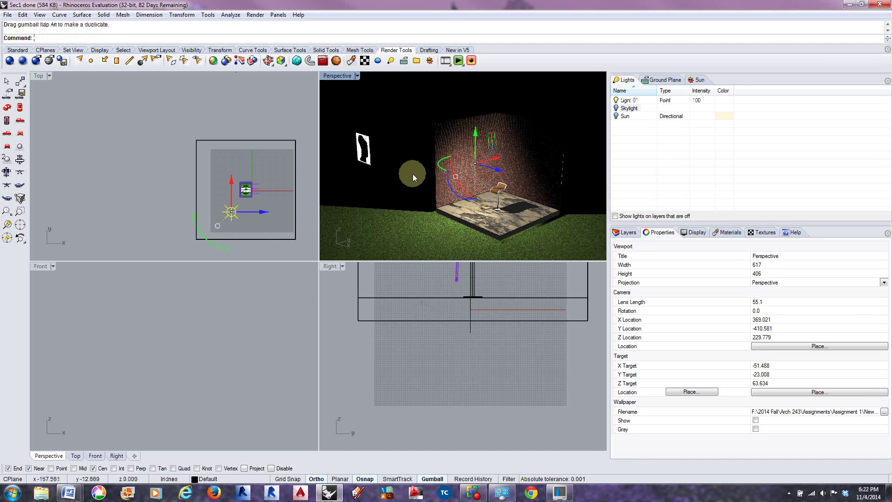
- Move the point light horizontally in the Right view, farther from the stool and closer to the platform's edge
scroll(422, 347, down, 3)
scroll(436, 286, down, 2)
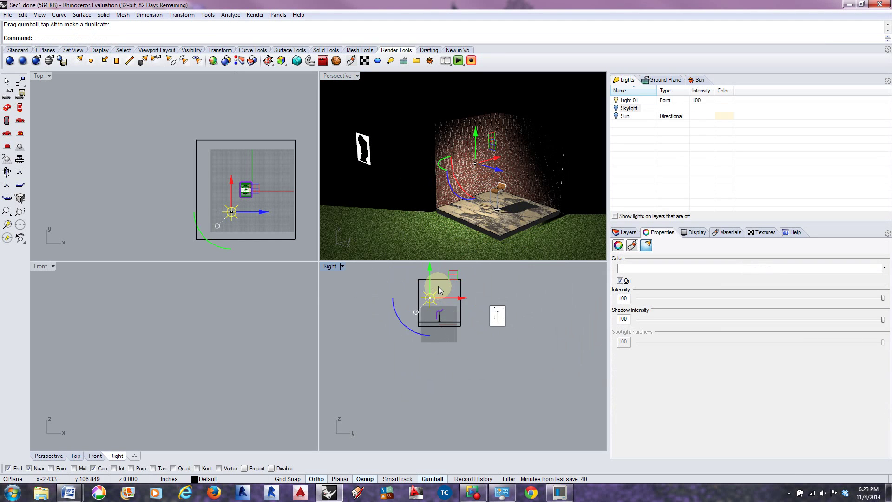
drag(449, 309, 415, 283)
click(411, 308)
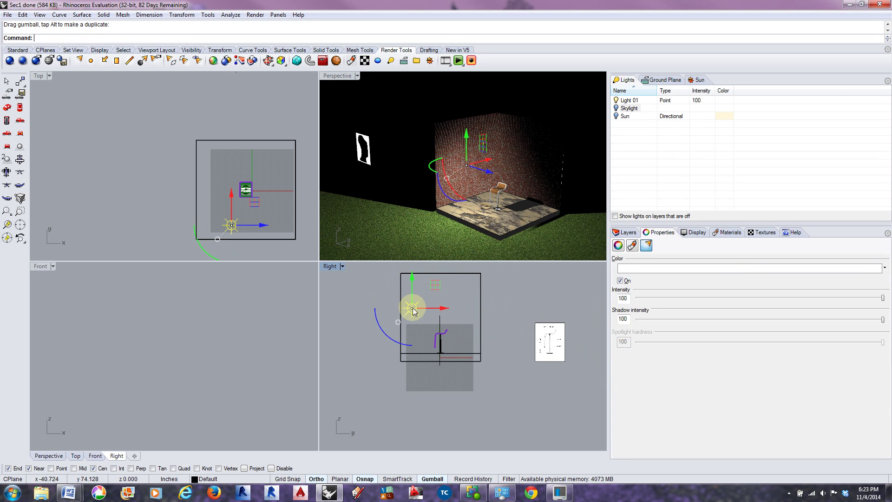
- Duplicate the point light in place and move the copy horizontally to the opposite side of the stool
key(ctrl+c)
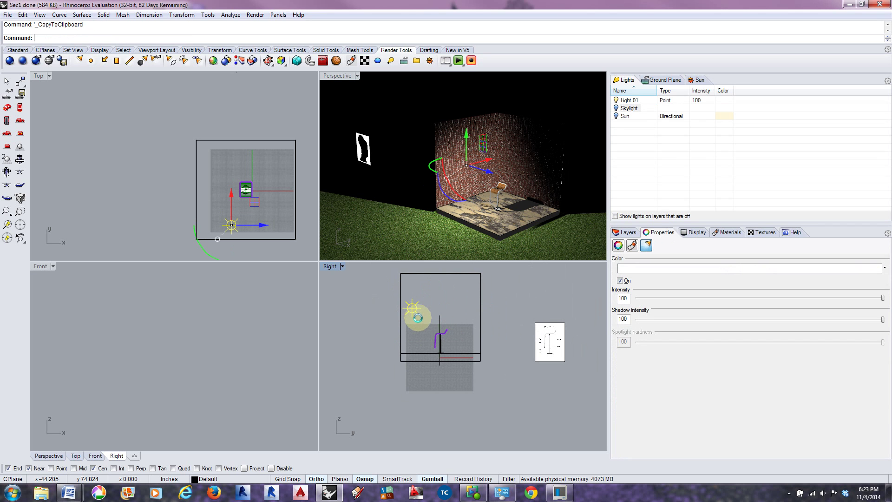
key(ctrl+v)
drag(430, 311, 481, 311)
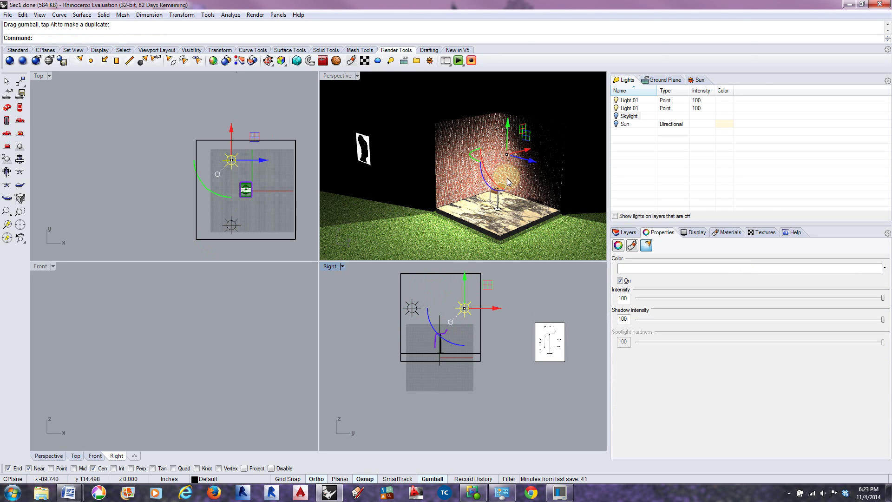
- Lower the copied point light slightly and check the stool's lighting in the Perspective view
drag(509, 135, 504, 139)
scroll(496, 231, up, 2)
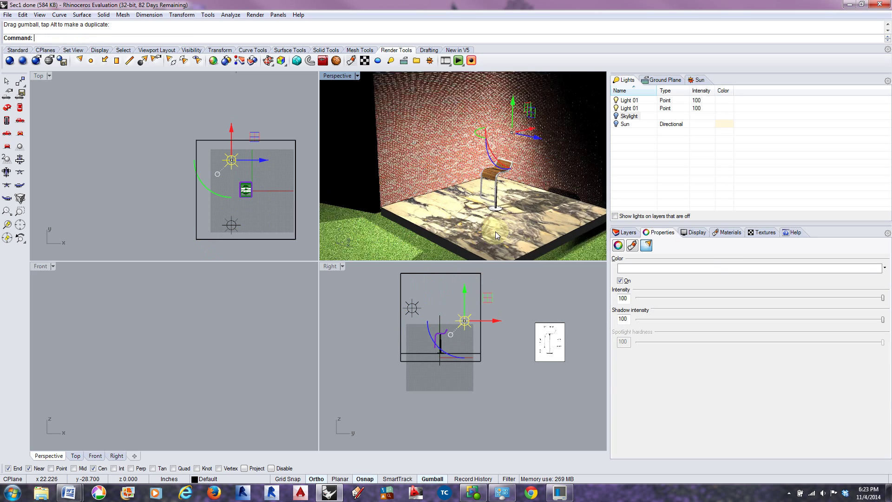
scroll(496, 231, up, 1)
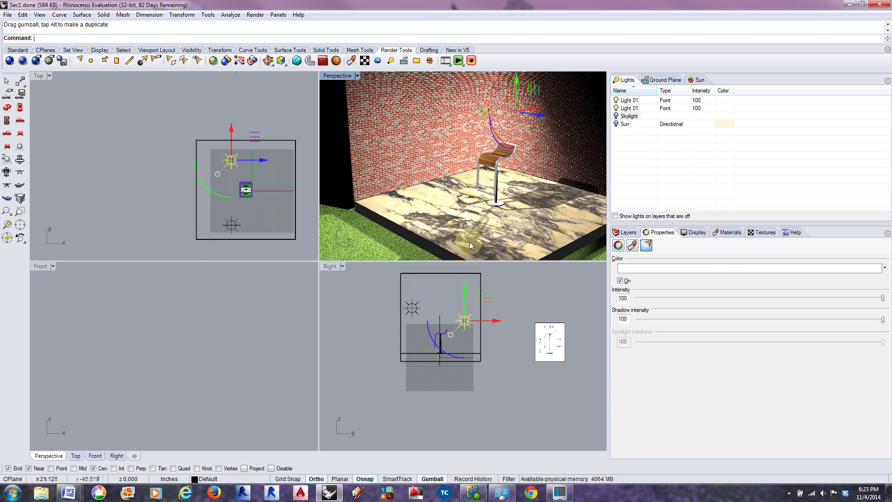
scroll(482, 216, down, 1)
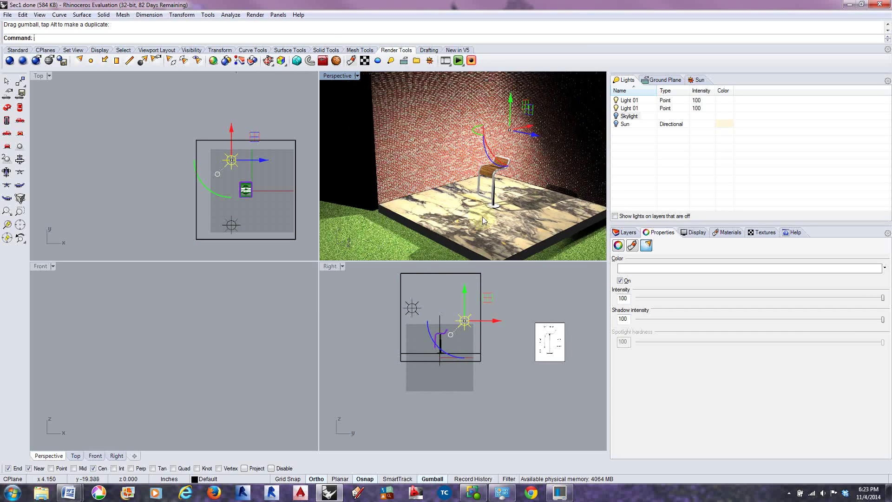
scroll(482, 216, down, 2)
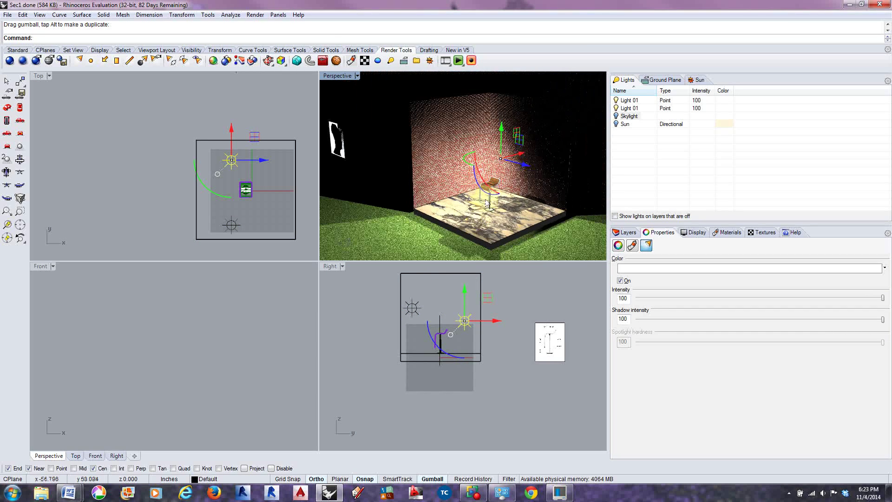
click(480, 403)
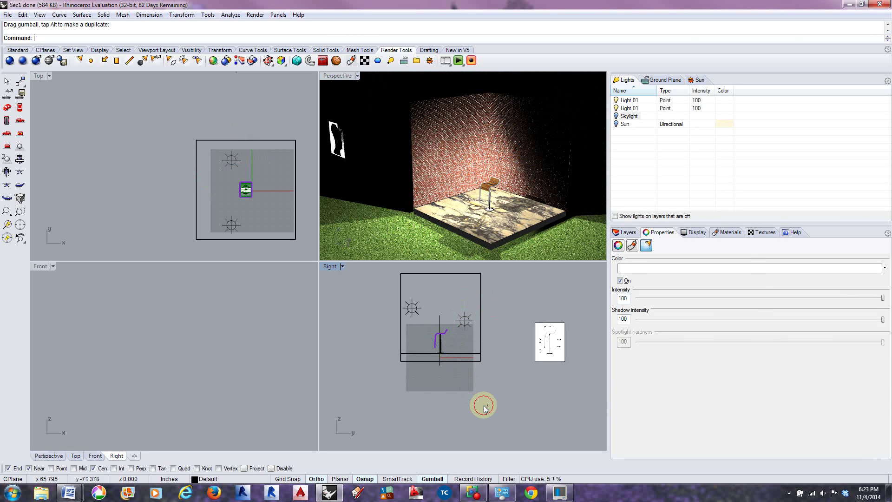
- Move the original point light outward in the Right view to the outer edge of the platform
click(341, 75)
click(411, 307)
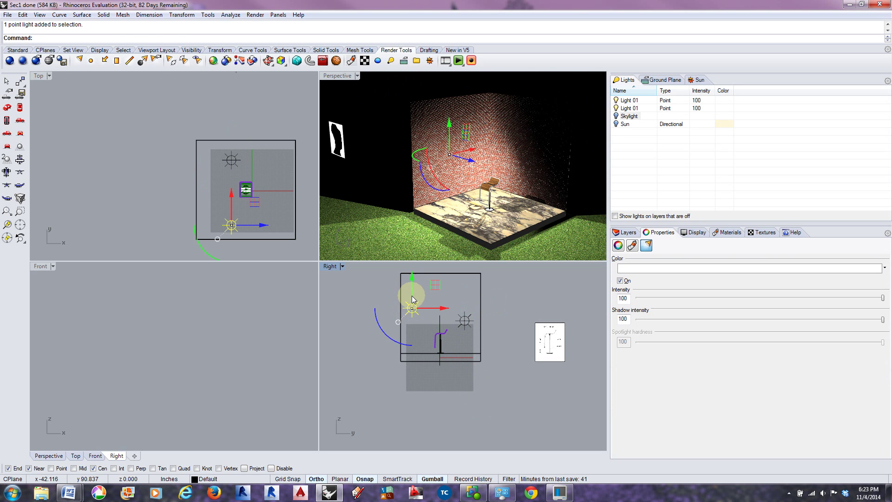
drag(430, 306, 417, 305)
click(413, 305)
click(183, 350)
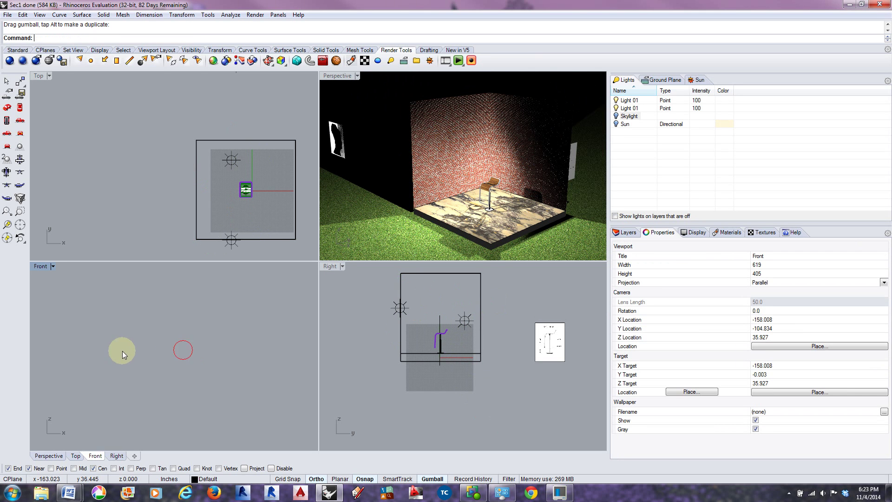
- Move both point lights horizontally in the Front view so they line up with the centre of the stool
right_drag(297, 358, 161, 361)
right_drag(228, 357, 152, 354)
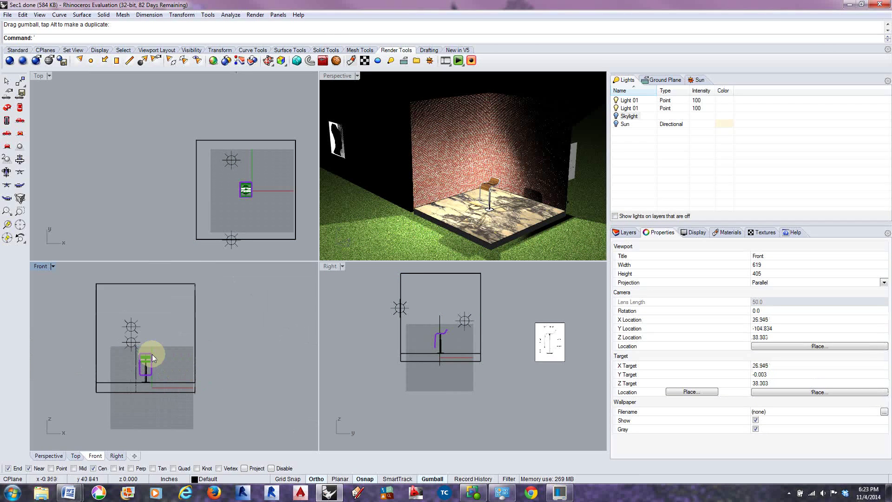
scroll(152, 354, up, 2)
click(130, 340)
drag(148, 339, 166, 319)
click(129, 320)
click(501, 383)
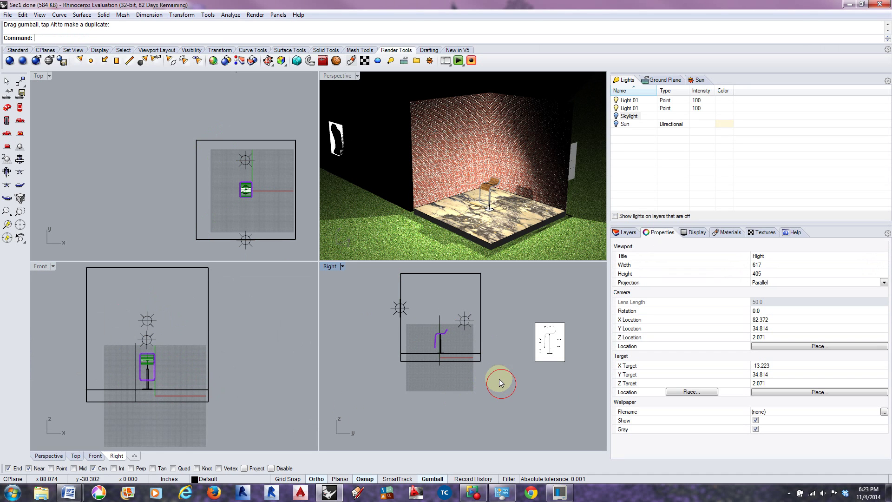
- Add a spotlight with its cone base centred on the stool and its apex directly above, just below the wall tops
click(79, 61)
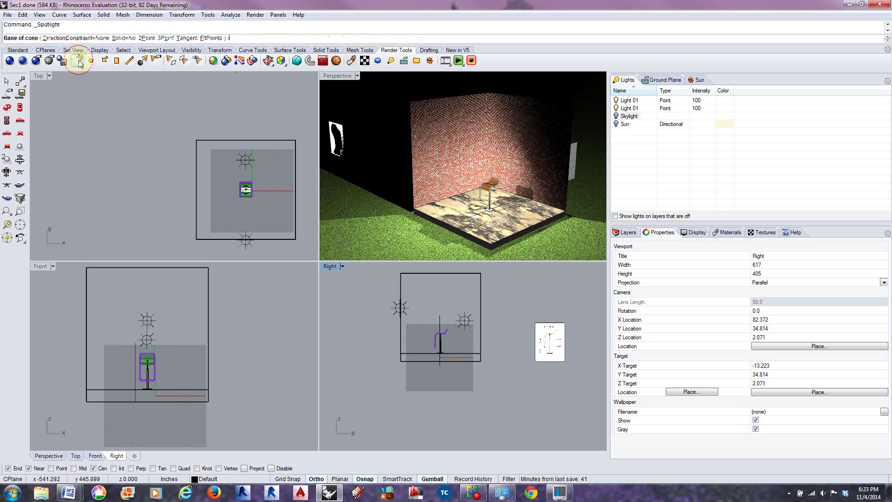
click(246, 189)
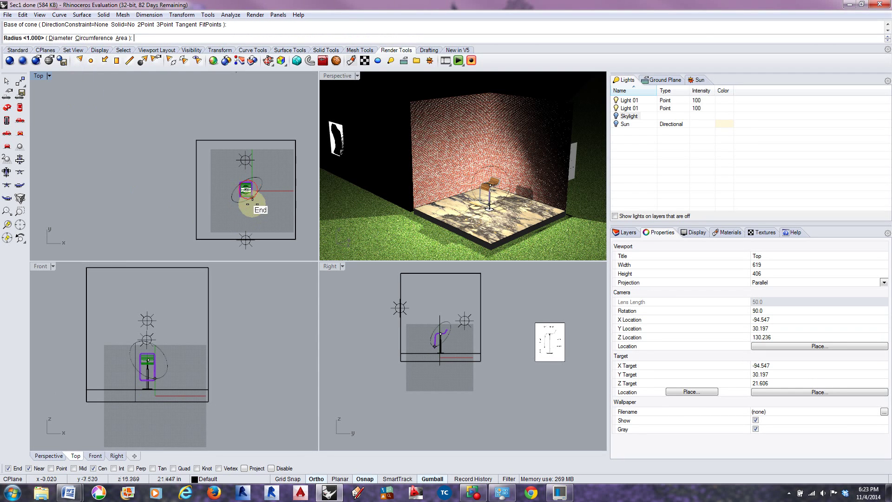
click(247, 208)
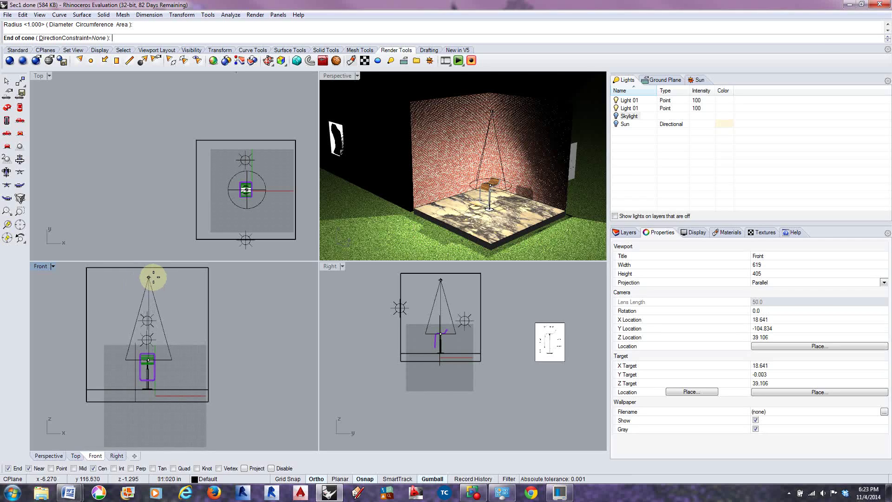
click(149, 277)
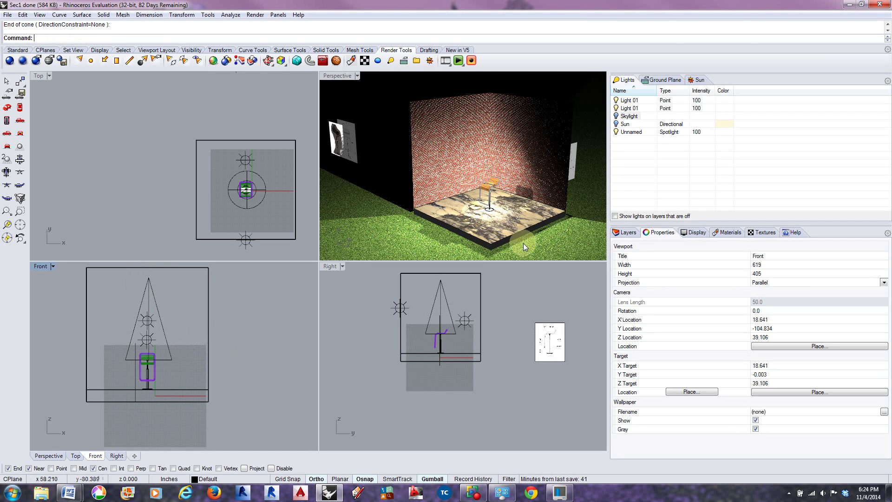
- Try moving both point lights outward in the Right view, well beyond the platform on opposite sides, and undo the moves
click(398, 308)
click(420, 305)
click(400, 308)
click(395, 307)
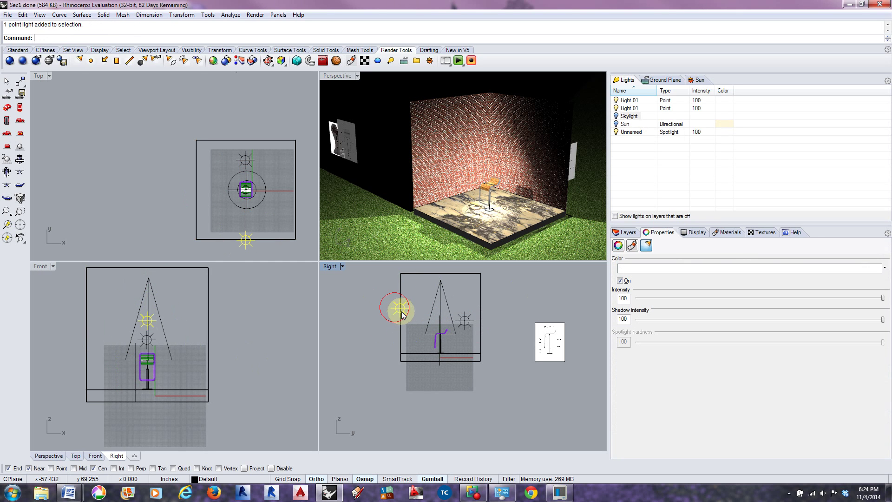
click(379, 301)
click(399, 307)
drag(424, 308, 355, 311)
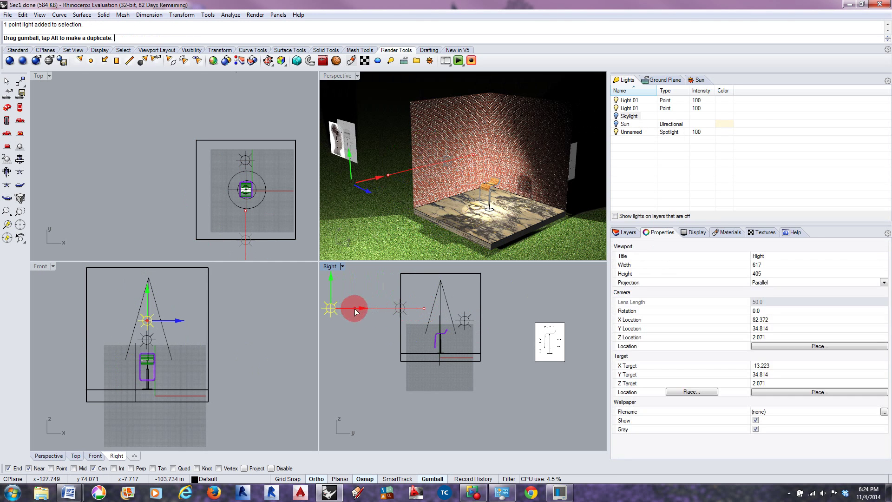
click(464, 320)
drag(484, 324, 574, 325)
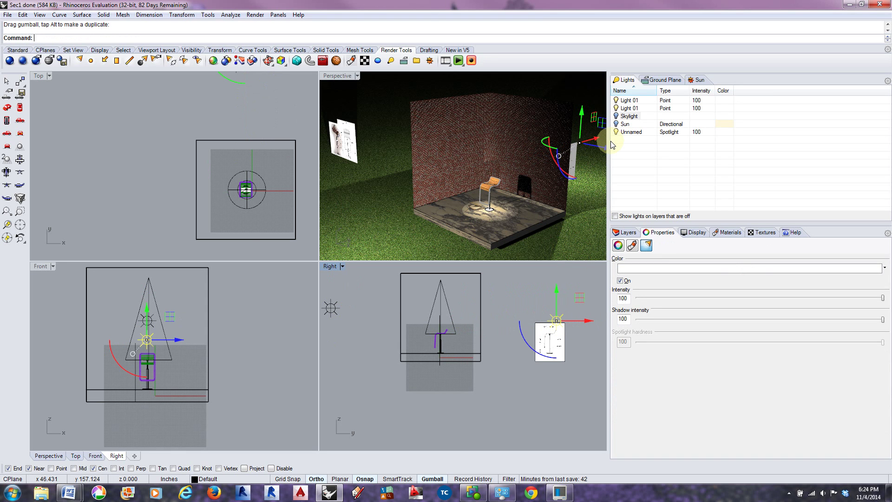
key(ctrl+z)
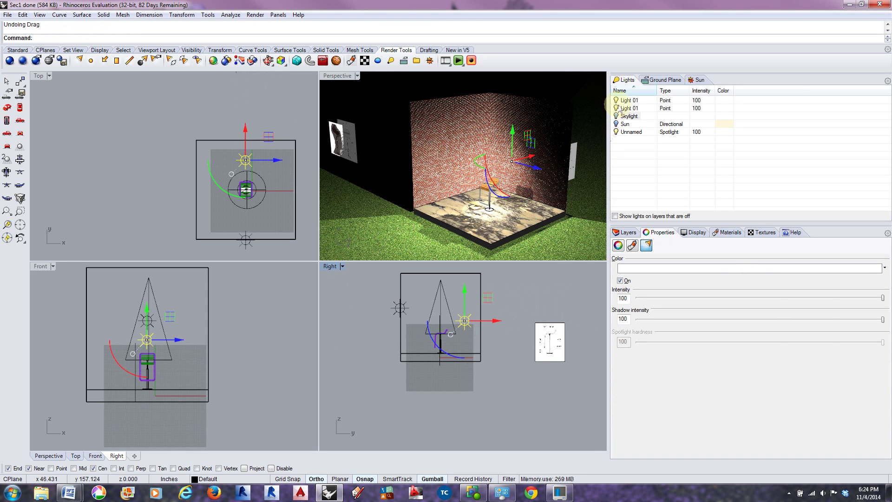
- Switch the two point lights off and on again to compare their effect on the scene
click(616, 100)
click(616, 108)
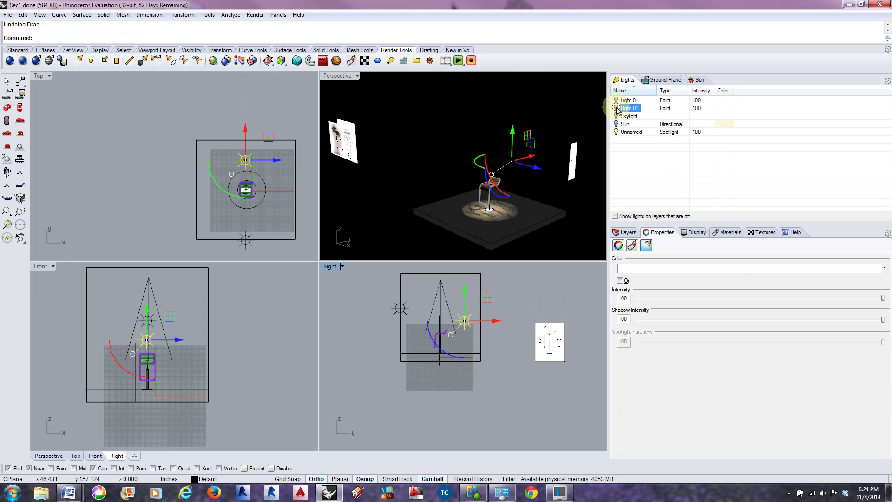
click(639, 108)
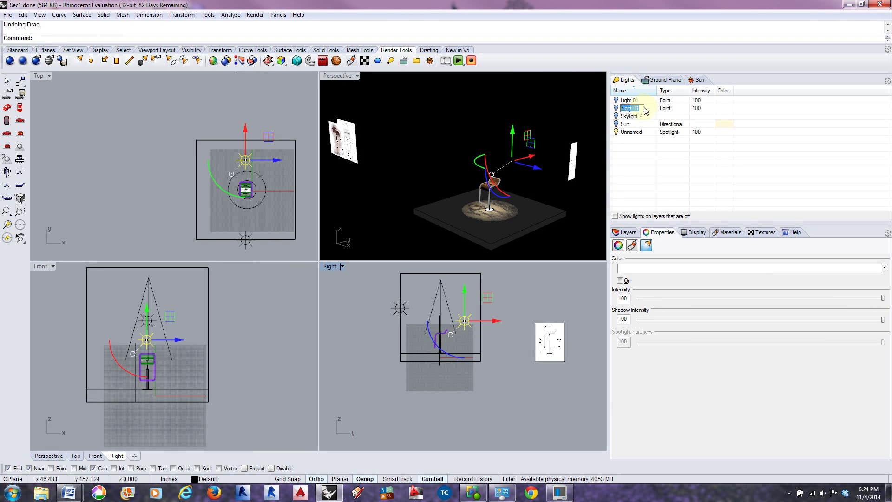
click(616, 108)
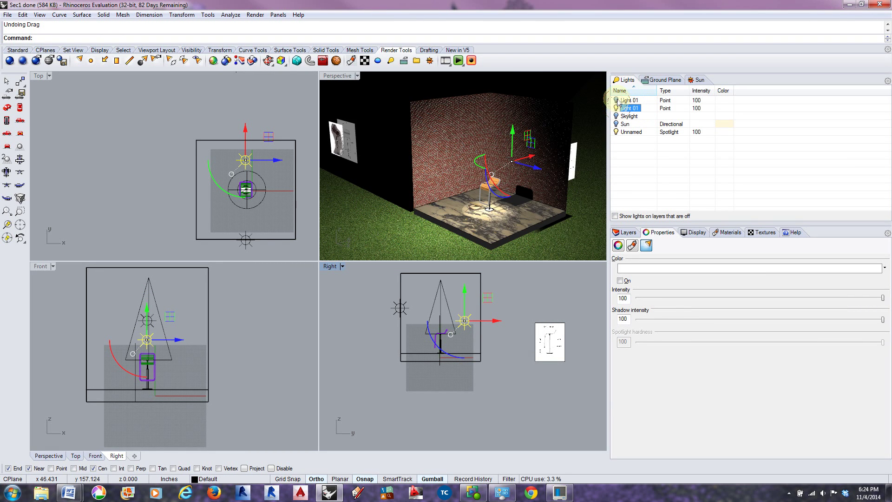
click(616, 101)
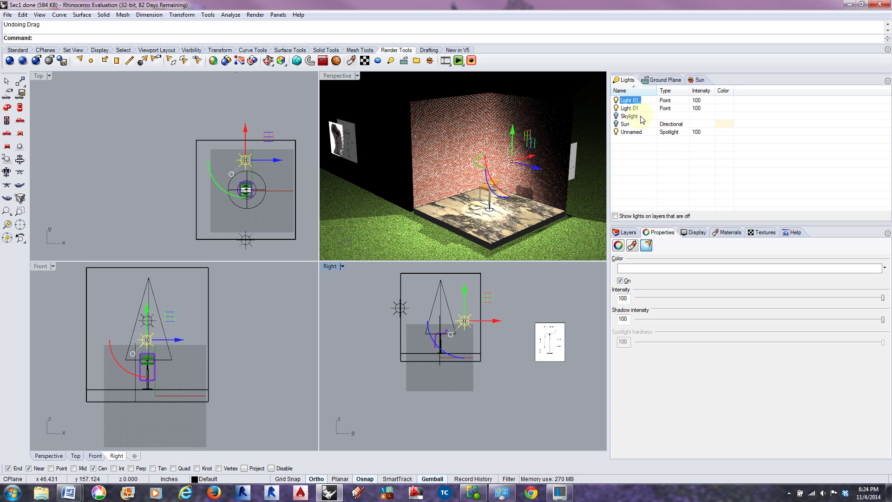
click(617, 101)
click(616, 100)
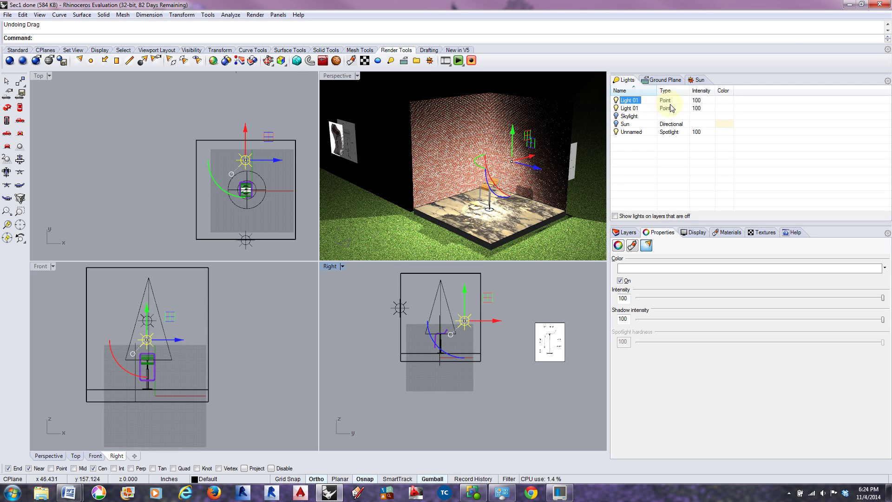
- Try intensities of 6000 and 0 on the first point light in the list, and restore its intensity to 100
click(707, 102)
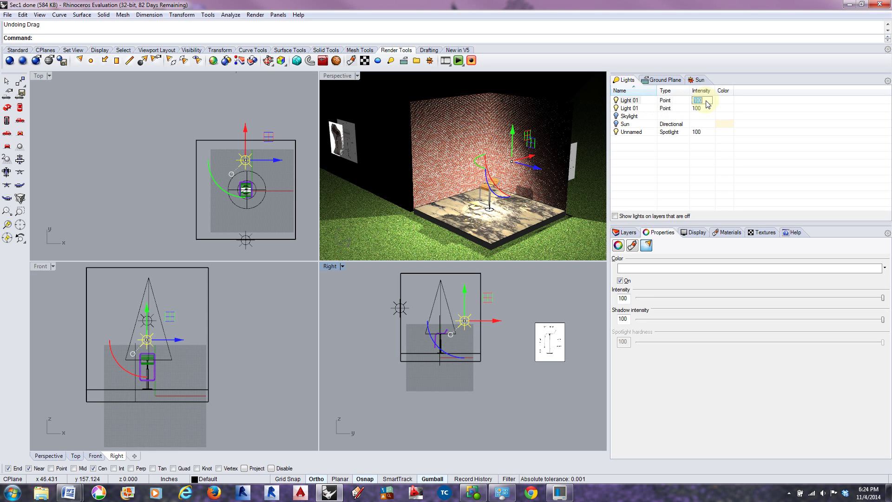
text(6000)
click(706, 104)
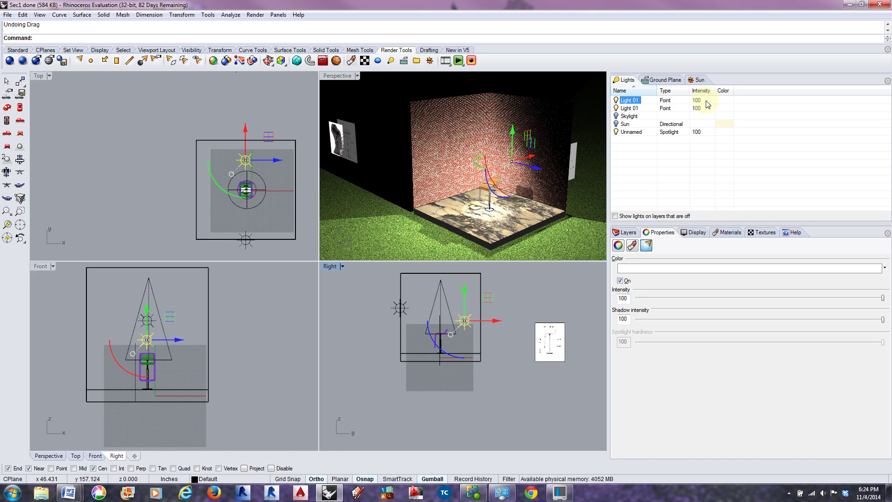
click(707, 103)
text(0)
key(Return)
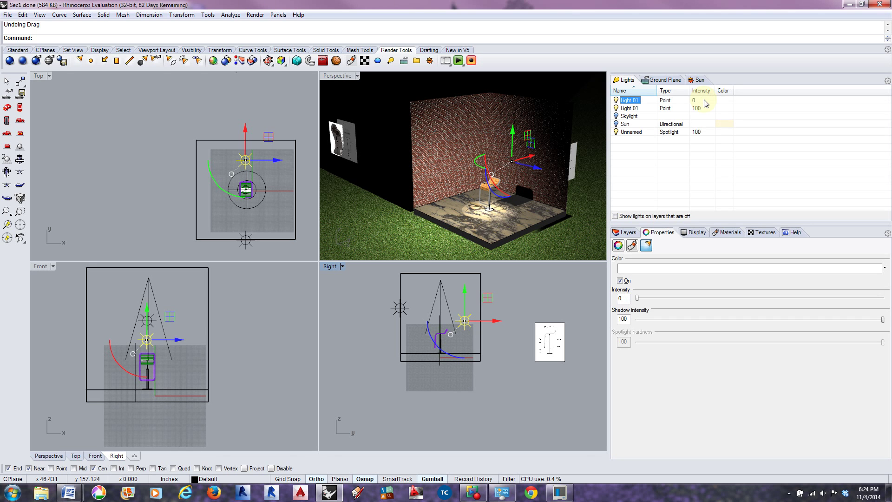
click(699, 101)
click(691, 101)
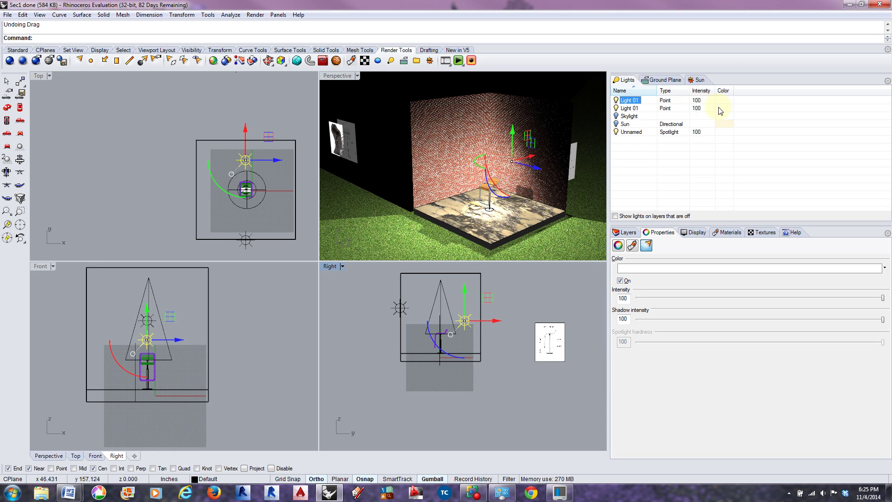
- Set the first point light's color to red (RGB 249, 45, 45) and nudge the light slightly in the Perspective view
click(726, 102)
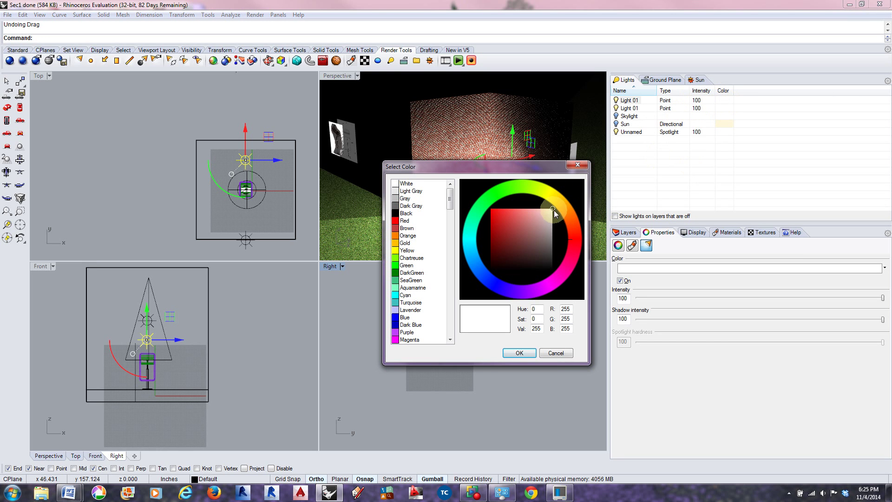
click(501, 210)
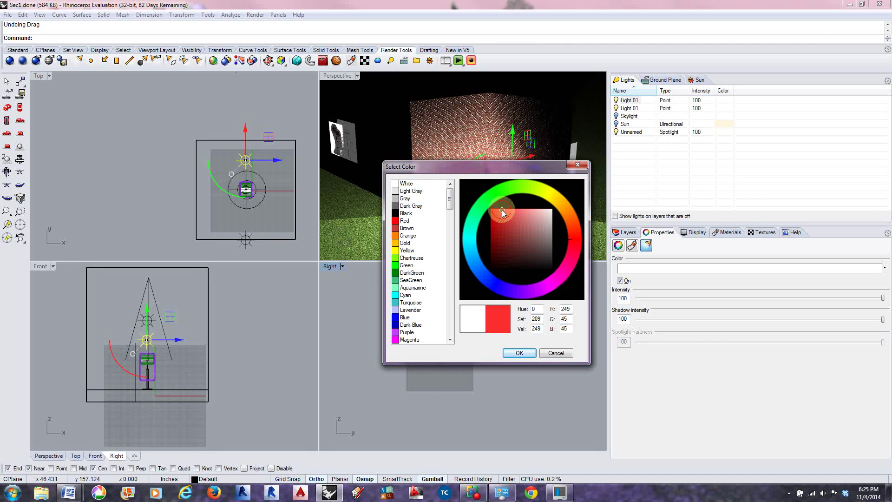
click(519, 352)
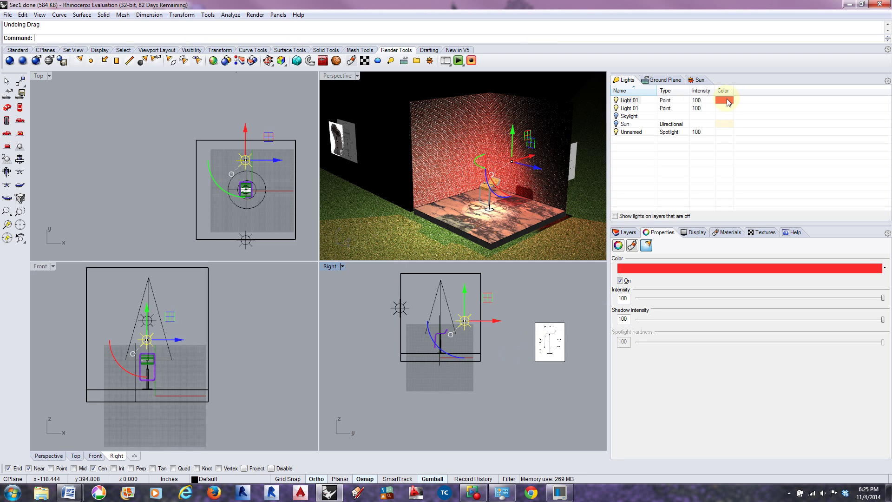
click(528, 158)
drag(528, 161, 525, 155)
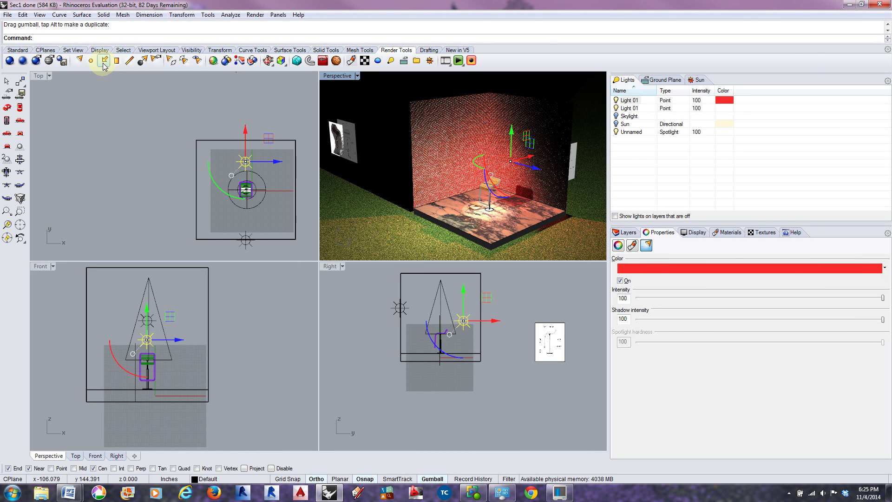
- Add a directional light in the Top view shining from behind the platform straight across the stool toward the front
click(104, 65)
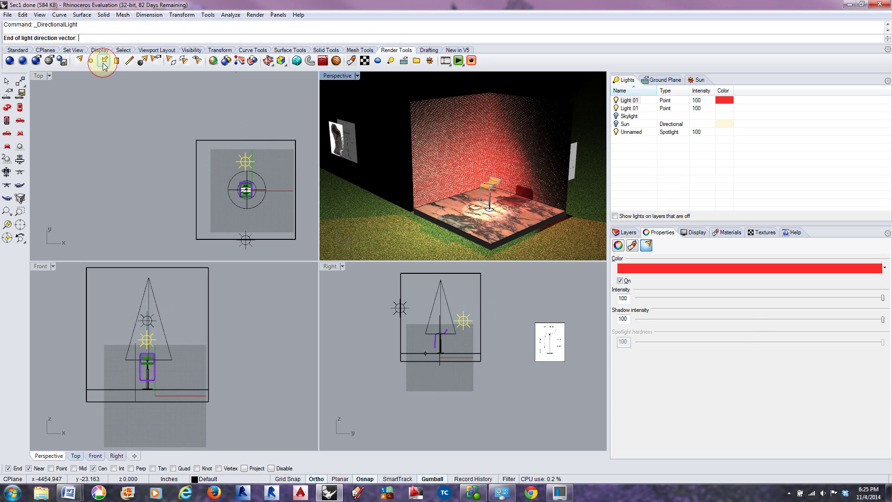
scroll(153, 95, down, 2)
click(213, 244)
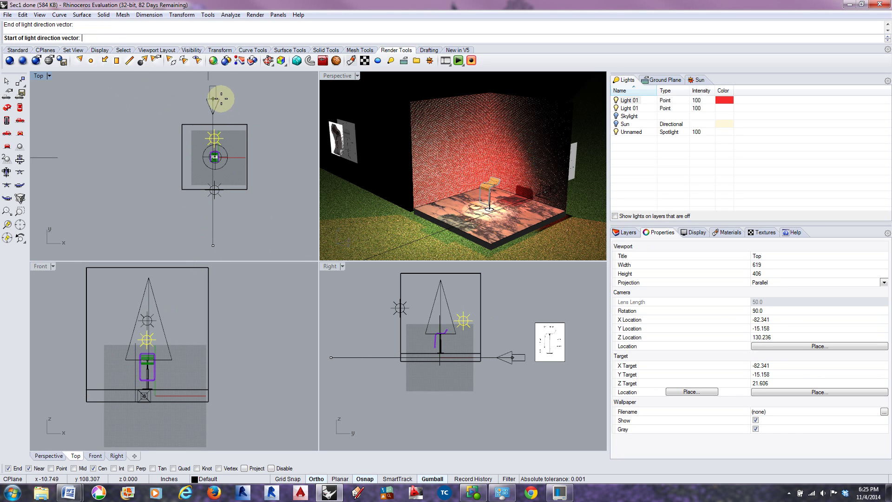
click(213, 95)
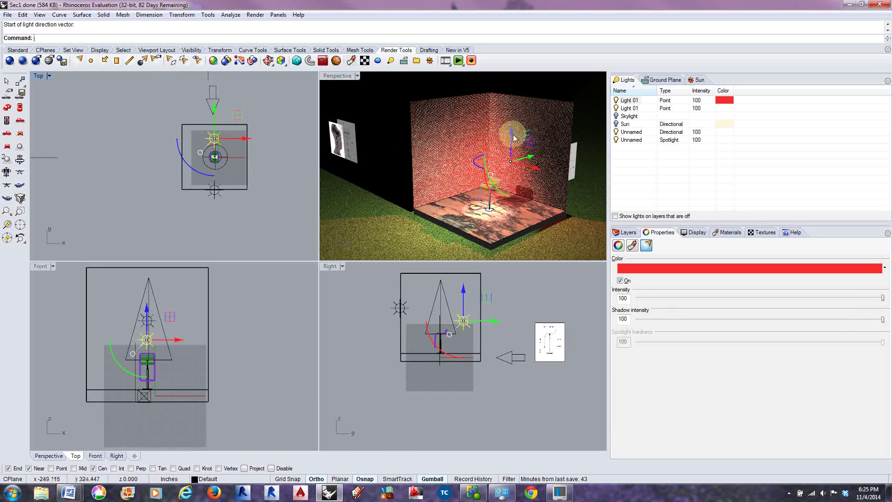
- Raise the red point light to near the top of the brick walls
drag(510, 133, 512, 80)
scroll(522, 156, down, 6)
scroll(529, 140, up, 2)
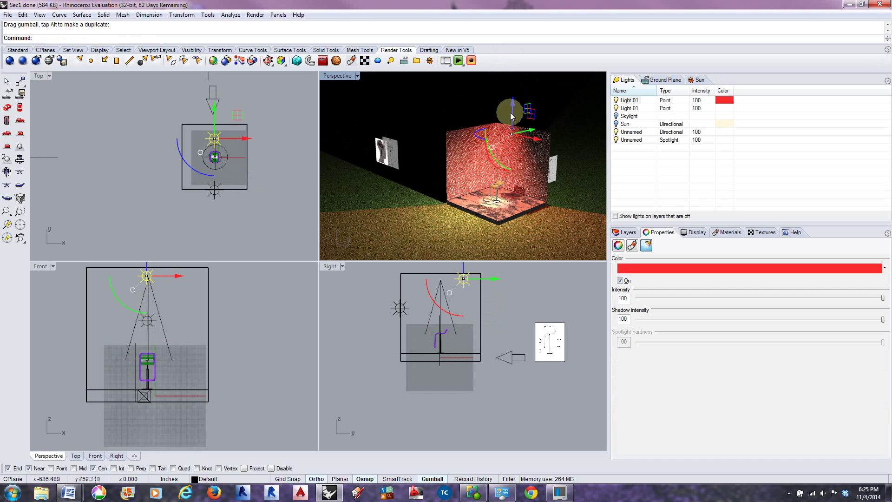
- Raise the directional light above the brick walls and rotate it in the Right view until it points straight down
click(212, 91)
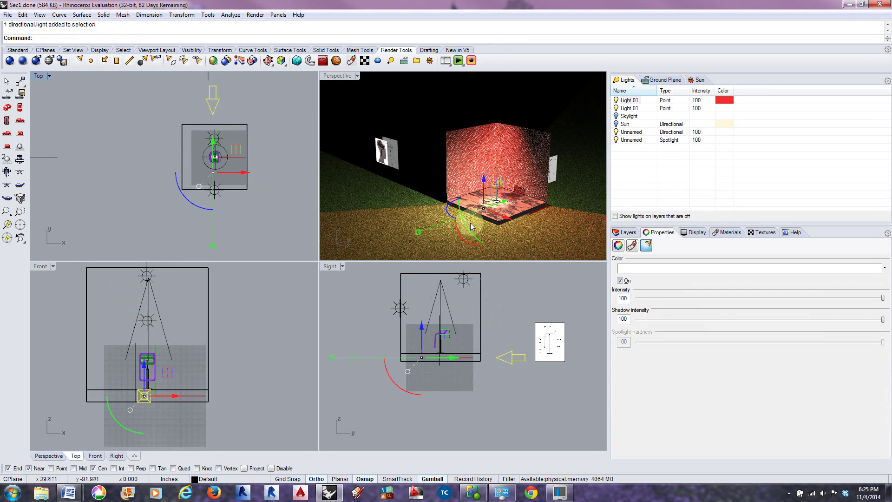
drag(484, 185, 474, 85)
click(215, 102)
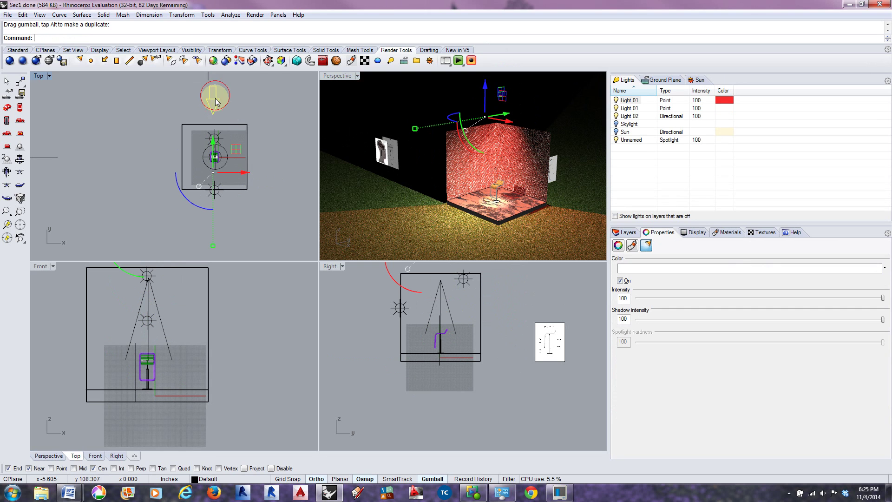
click(504, 356)
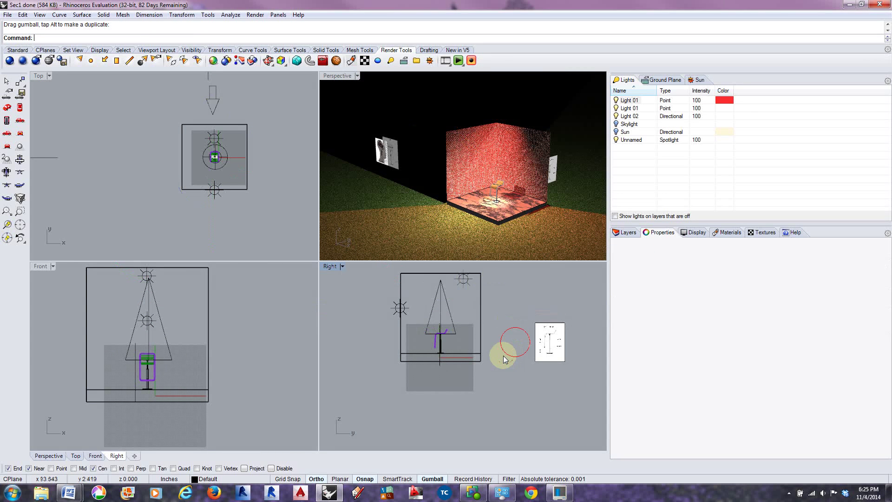
scroll(495, 355, down, 3)
click(506, 303)
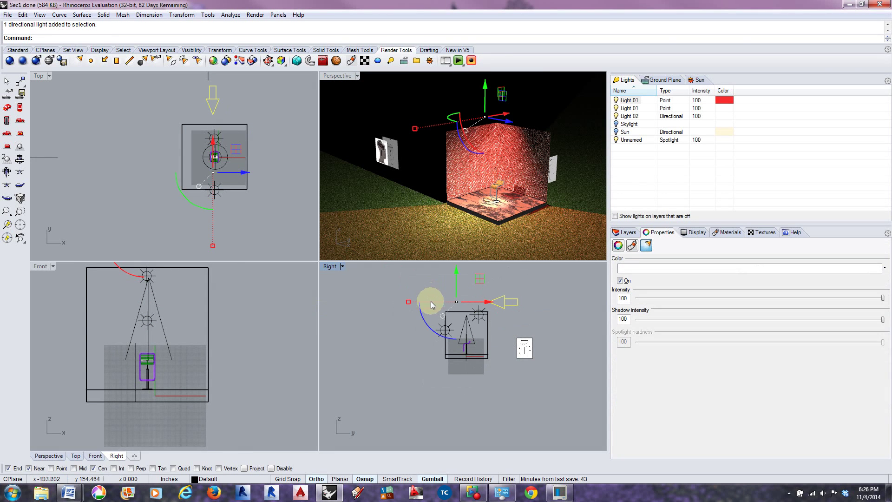
drag(423, 317, 443, 345)
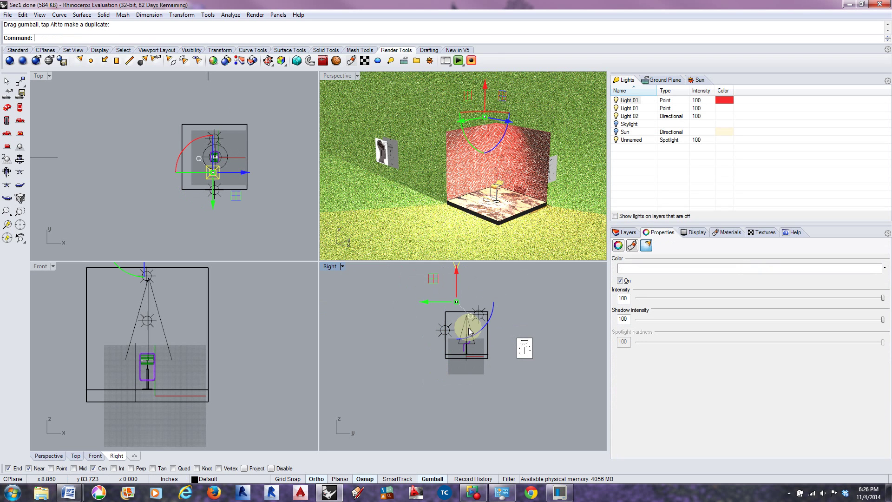
- Switch off both point lights and the spotlight, and switch on the Sun
click(481, 315)
click(478, 309)
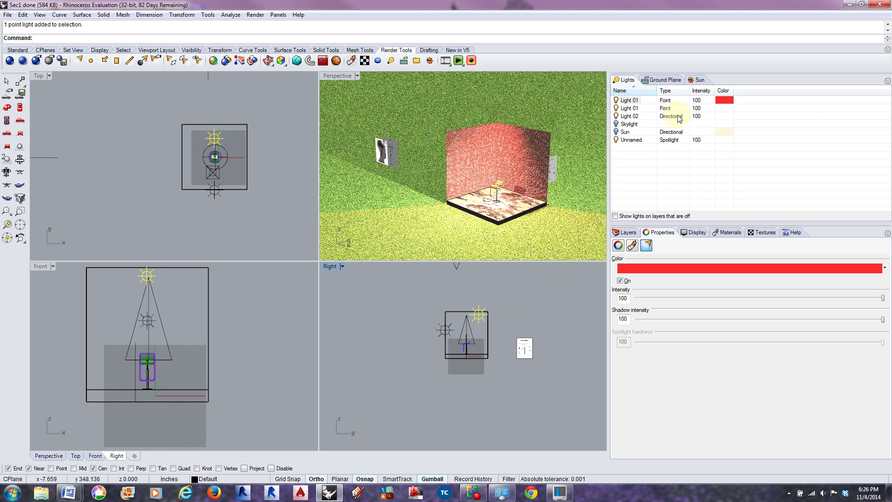
click(616, 108)
click(616, 100)
click(615, 140)
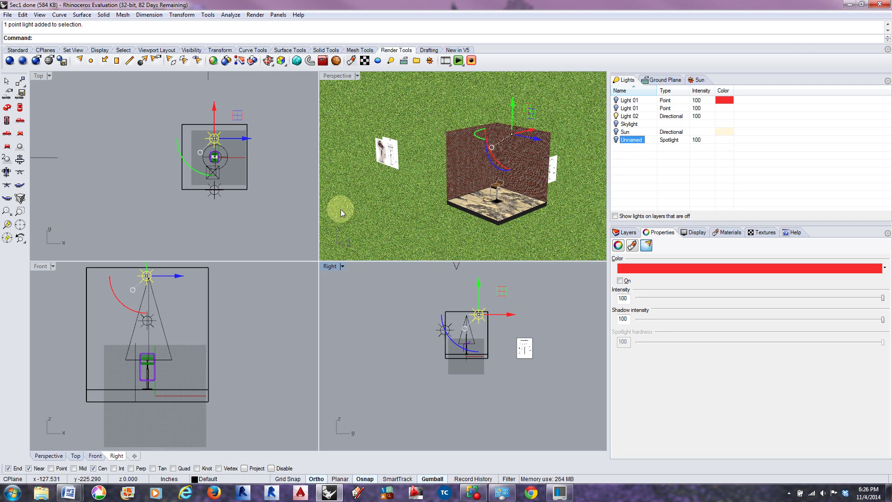
click(616, 132)
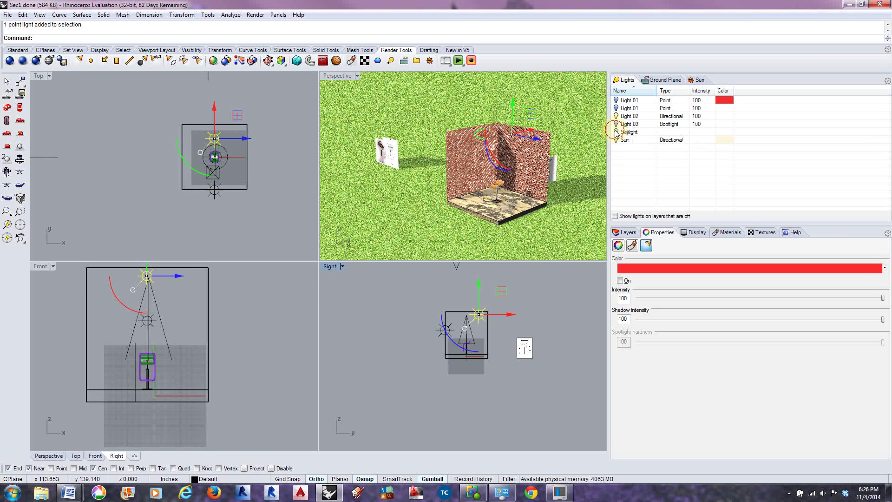
- Switch off the Sun and the other lights so that only the directional light stays on
click(617, 104)
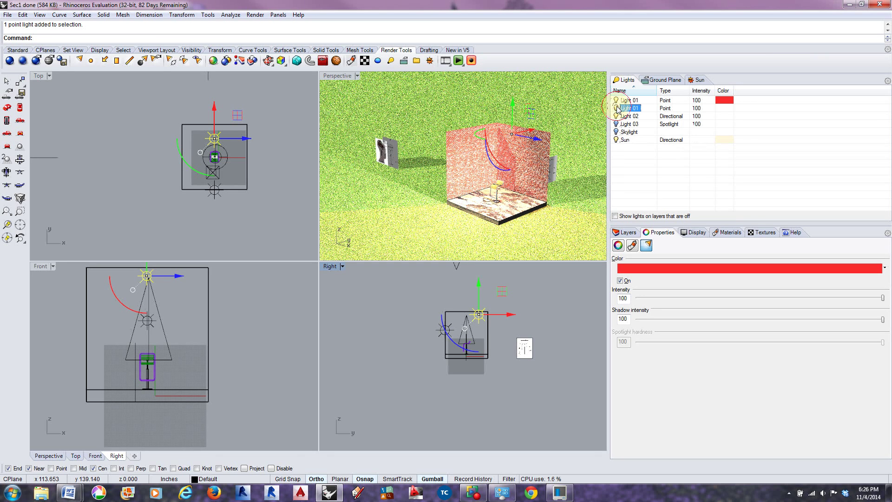
click(616, 100)
click(616, 139)
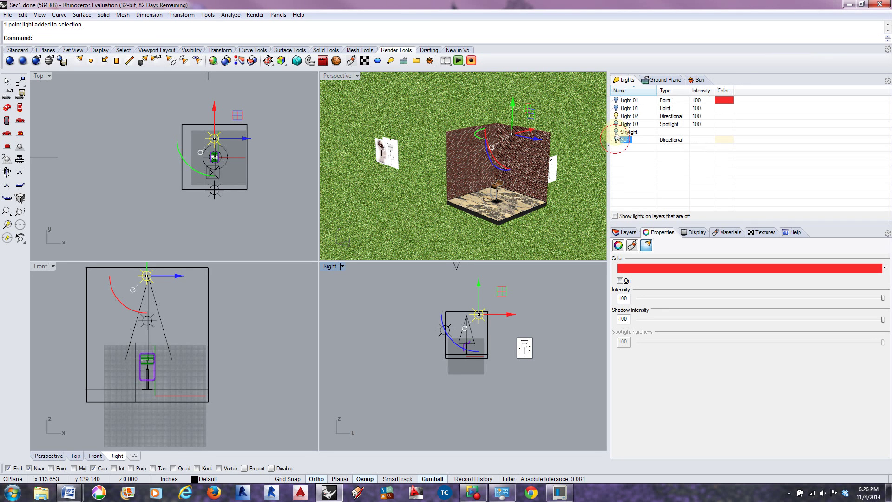
click(617, 117)
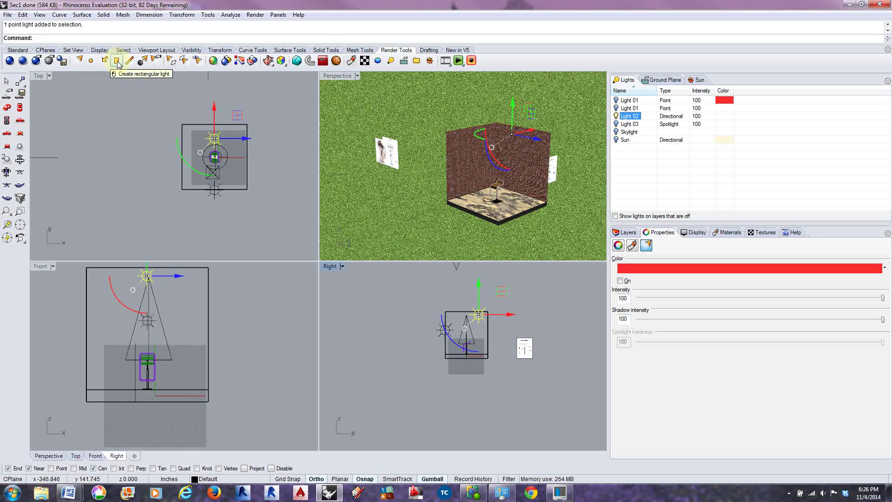
- Draw a rectangular light in the Top view beside the platform, outside its negative-X edge
click(117, 61)
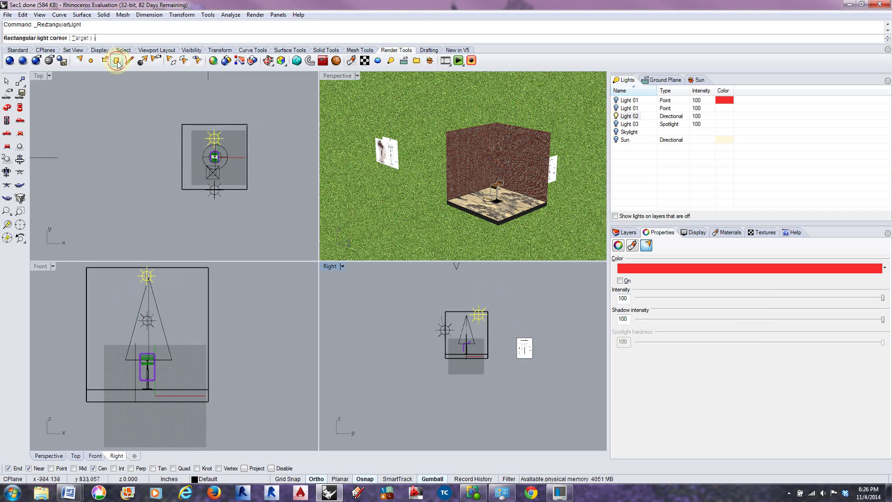
click(142, 139)
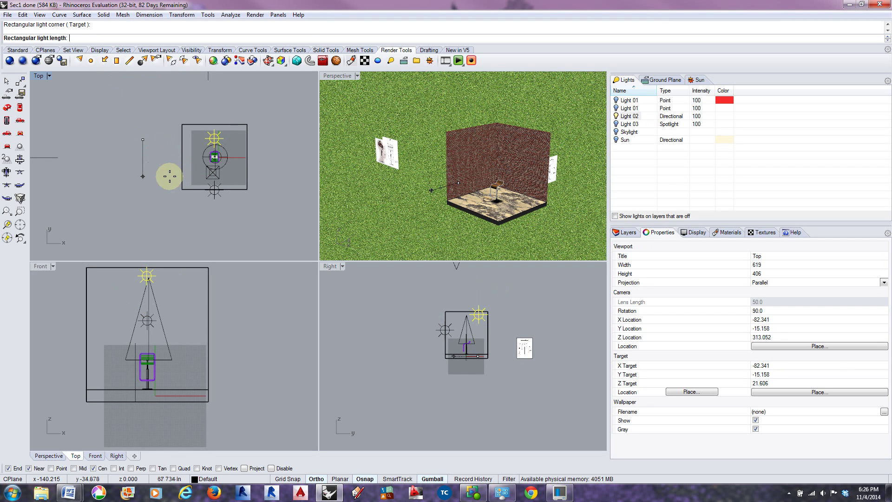
click(152, 172)
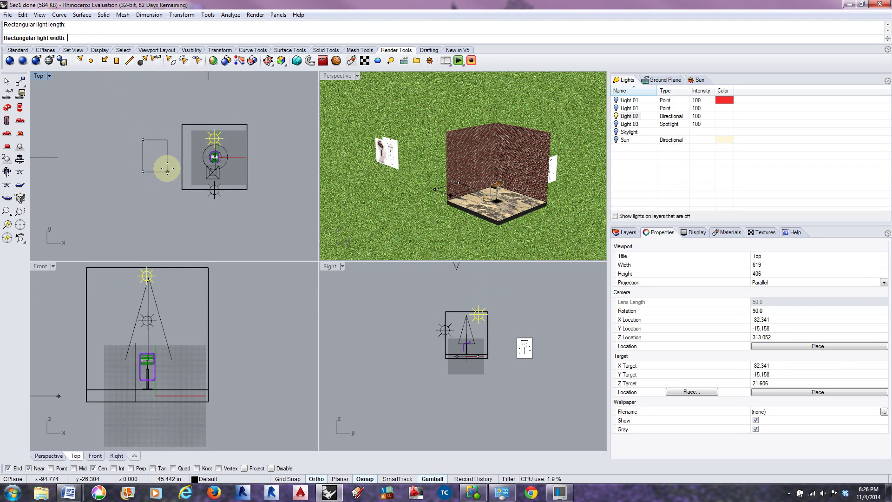
click(167, 173)
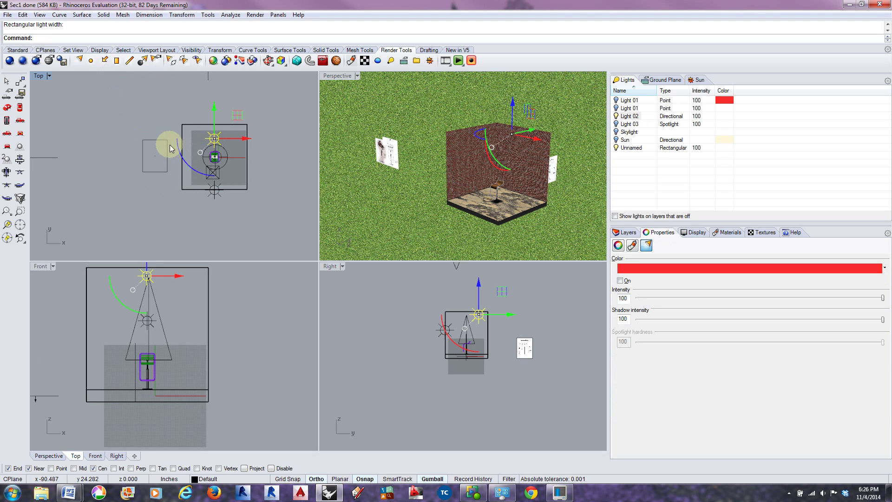
- Raise the rectangular light above the brick walls and rotate it upright so it faces the platform
click(167, 166)
drag(453, 158, 453, 83)
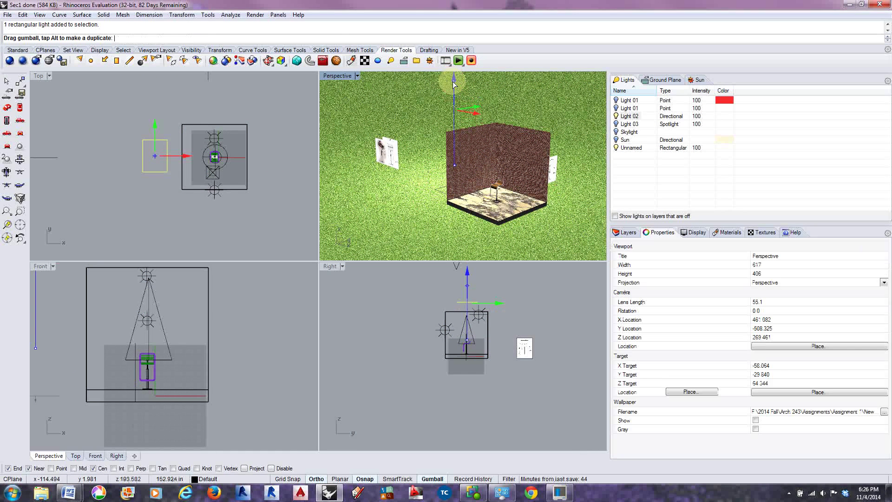
drag(431, 118, 459, 146)
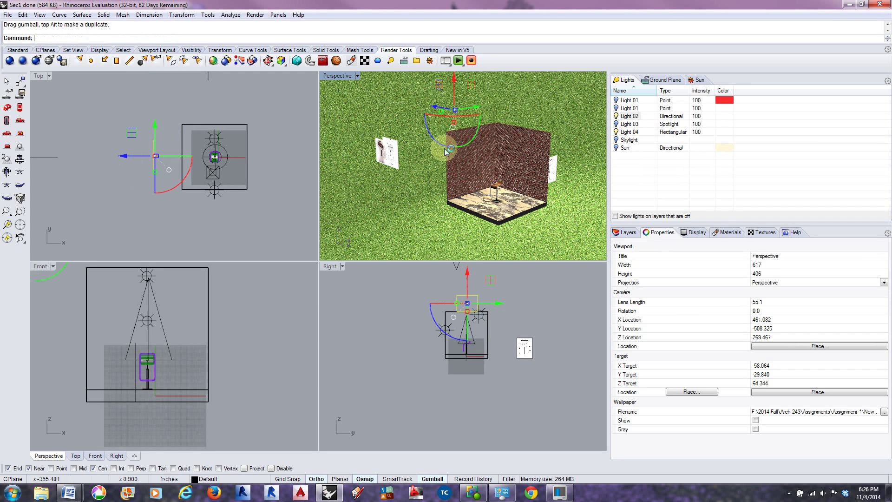
click(411, 371)
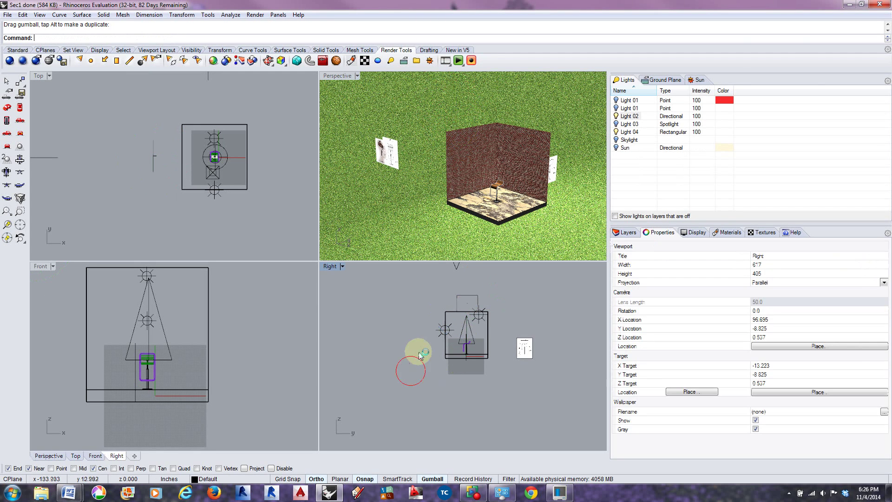
click(462, 296)
scroll(457, 315, up, 3)
drag(437, 307, 468, 339)
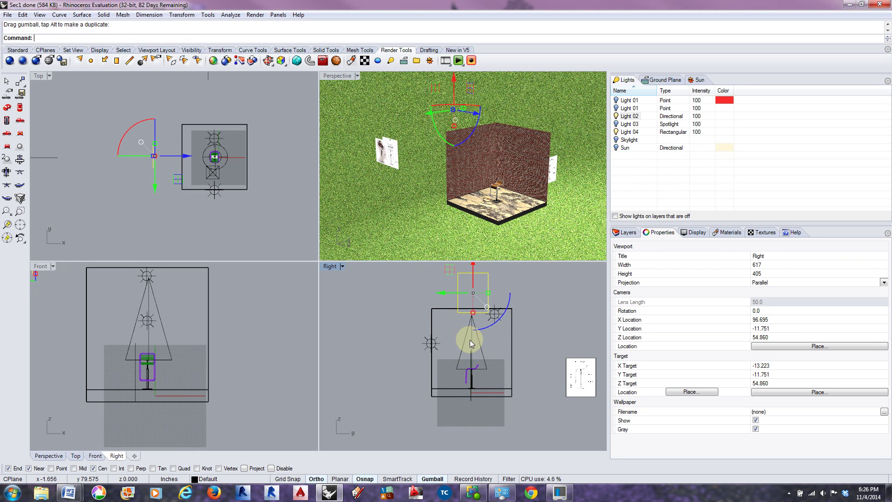
click(391, 315)
scroll(423, 308, down, 6)
scroll(423, 308, up, 2)
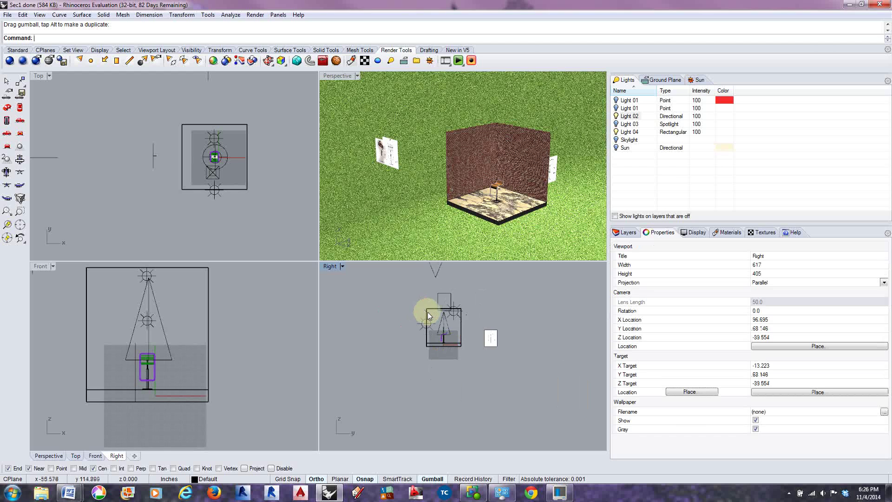
- Switch off the directional light so that only the rectangular light illuminates the scene
click(618, 117)
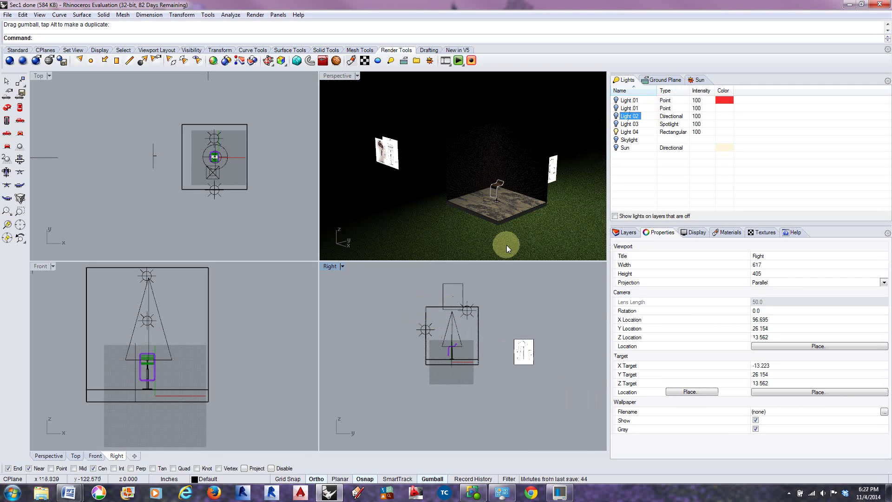
click(390, 332)
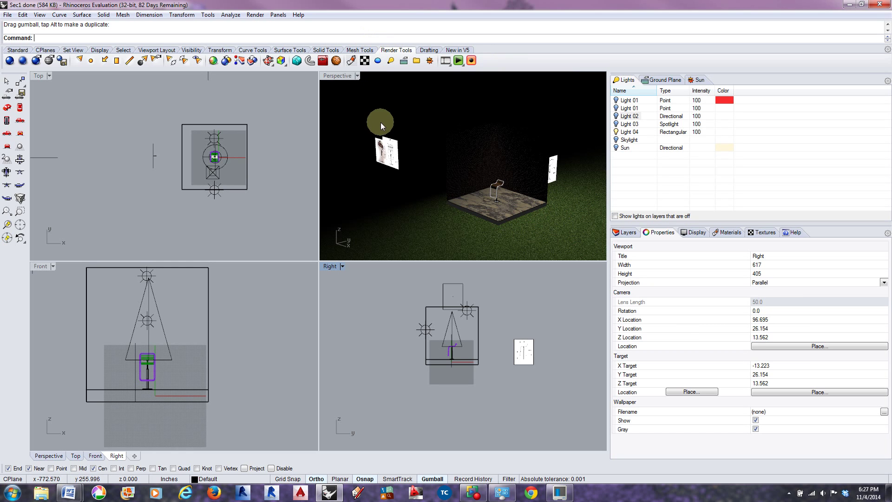
click(277, 356)
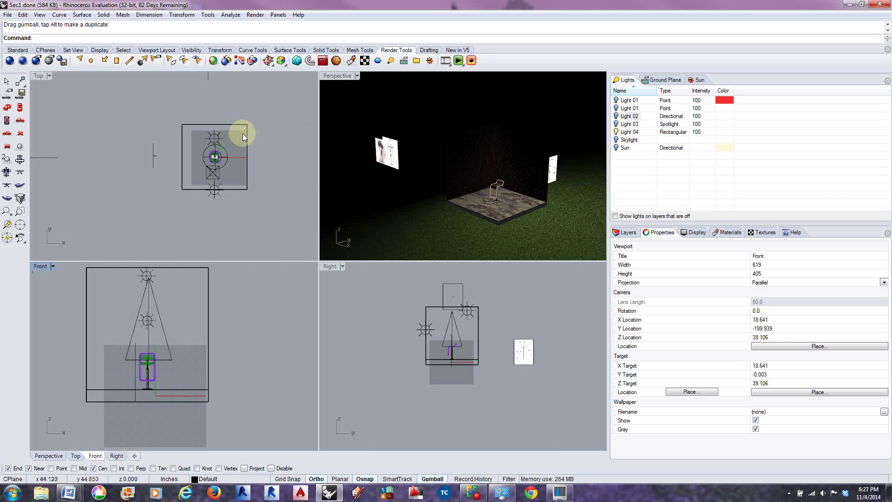
- Toggle the spotlight and directional light on and off, and switch off the rectangular light
click(616, 123)
click(616, 116)
click(617, 116)
click(616, 122)
click(617, 131)
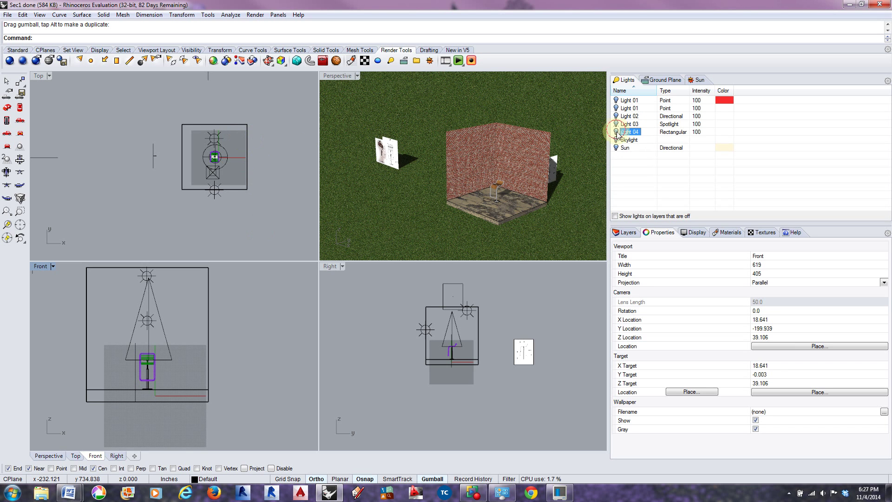
- Turn off the ground plane, check the Sun settings, and return to the list of lights
click(647, 80)
click(617, 100)
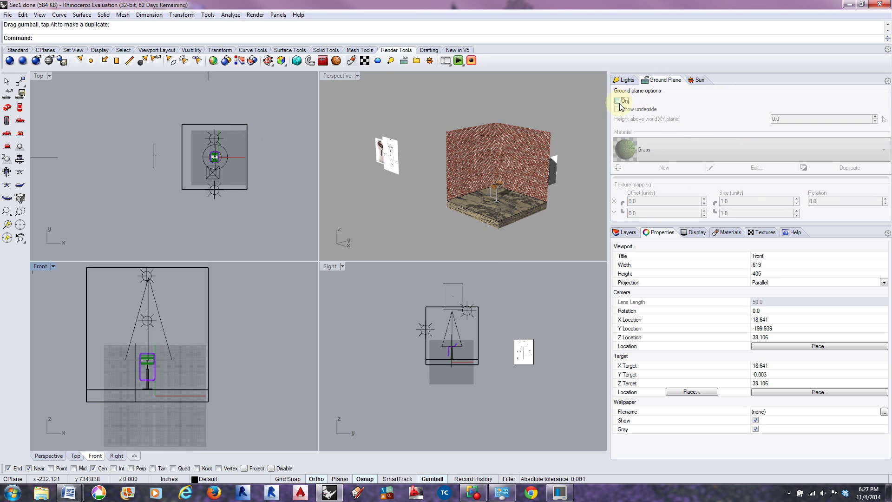
click(695, 80)
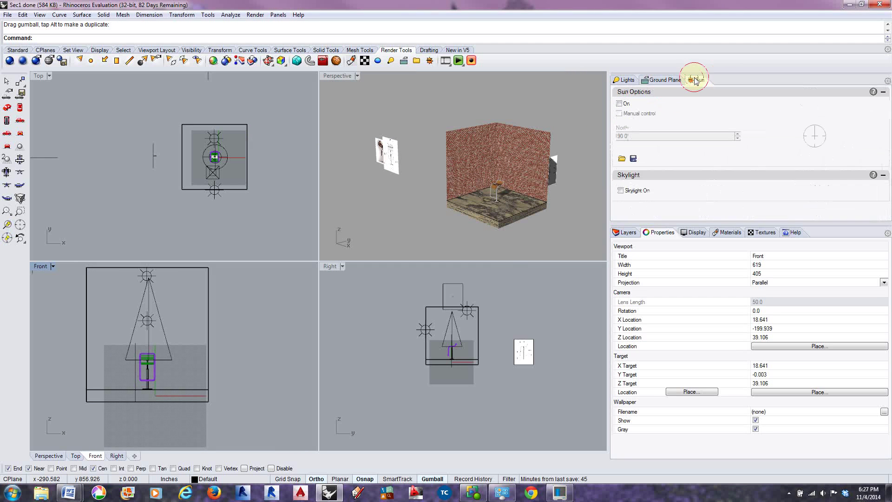
click(662, 80)
click(625, 80)
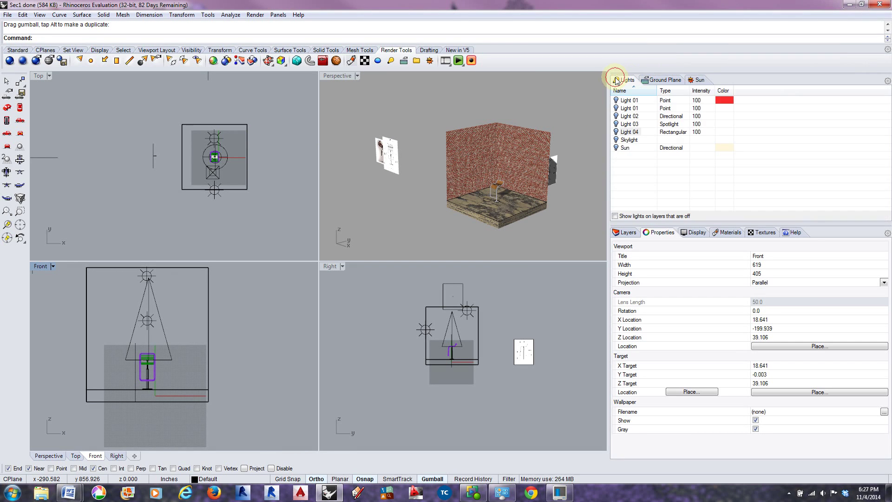
click(559, 236)
- Set the Perspective viewport to Wireframe display and frame the stool, platform and walls from above
click(343, 76)
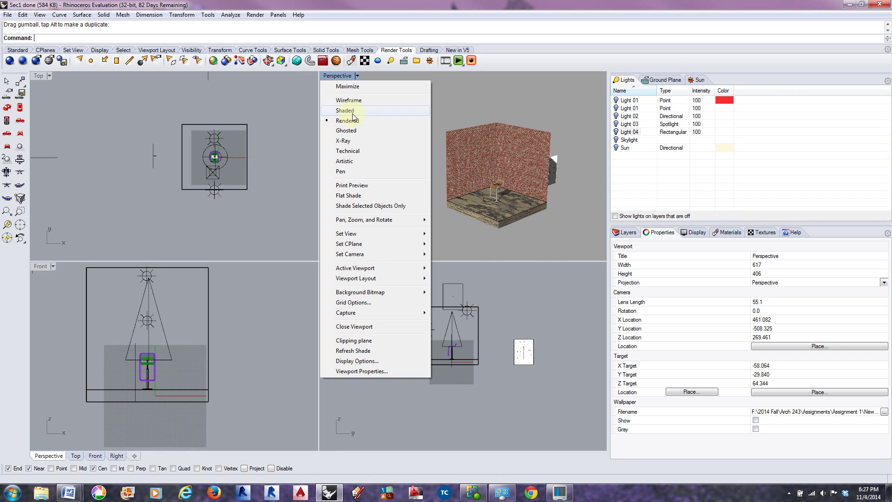
click(353, 101)
right_drag(516, 238, 527, 72)
scroll(512, 196, up, 6)
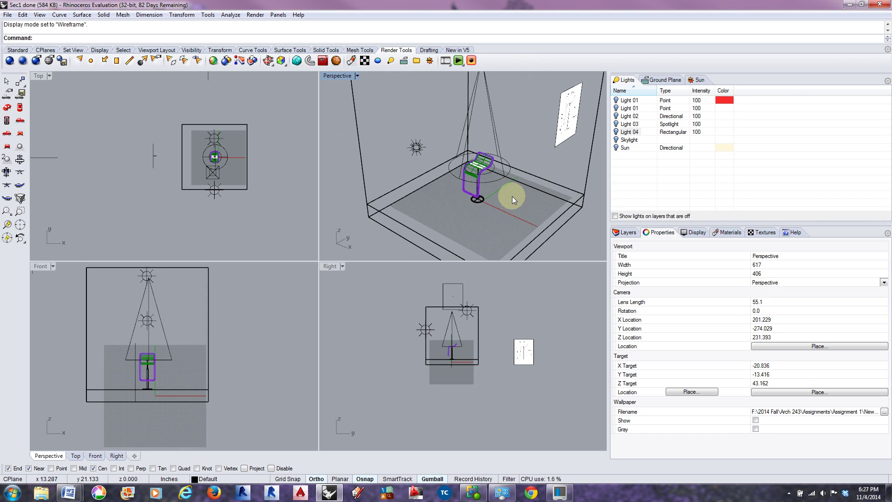
scroll(512, 196, down, 5)
- Select the spotlight above the stool and create a new layer named lights
click(492, 117)
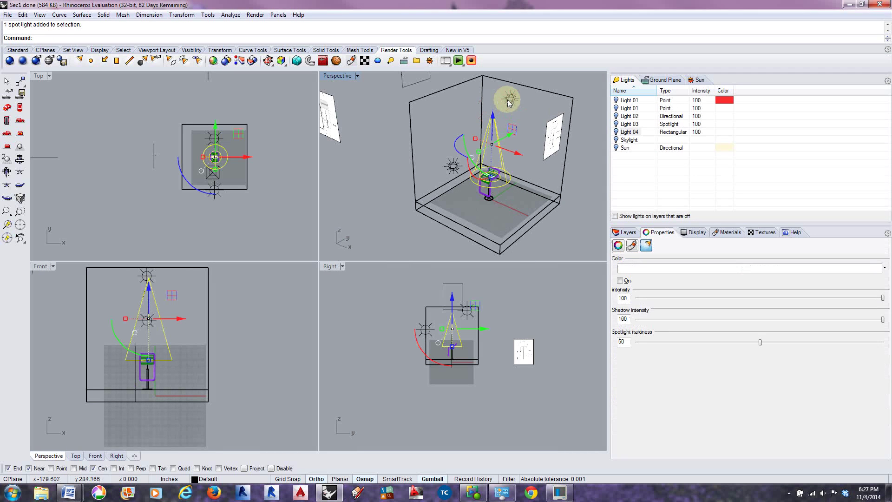
click(627, 233)
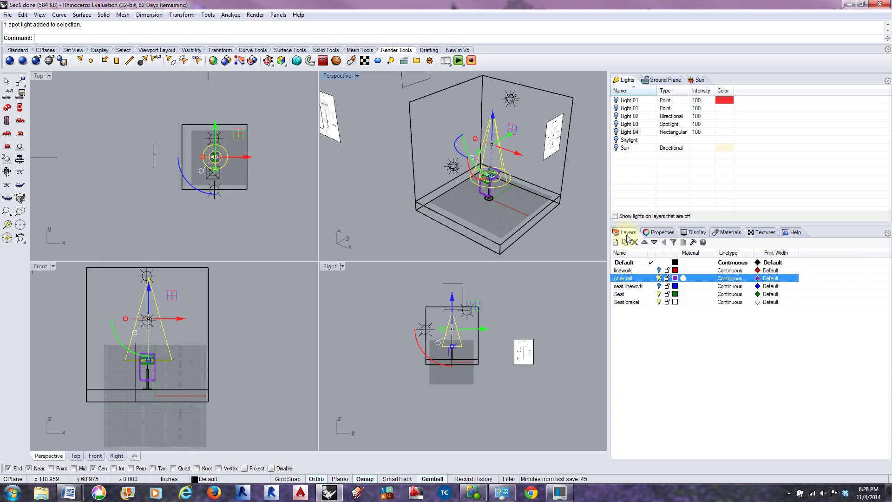
click(629, 262)
click(629, 306)
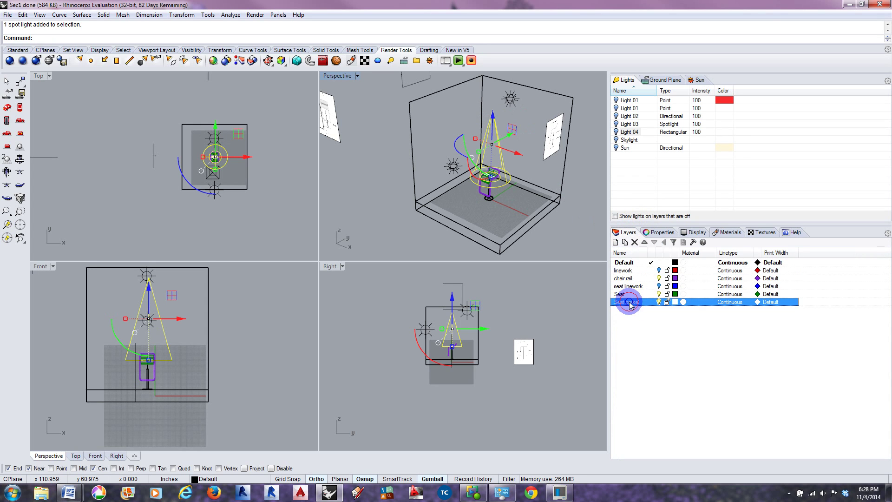
right_click(629, 304)
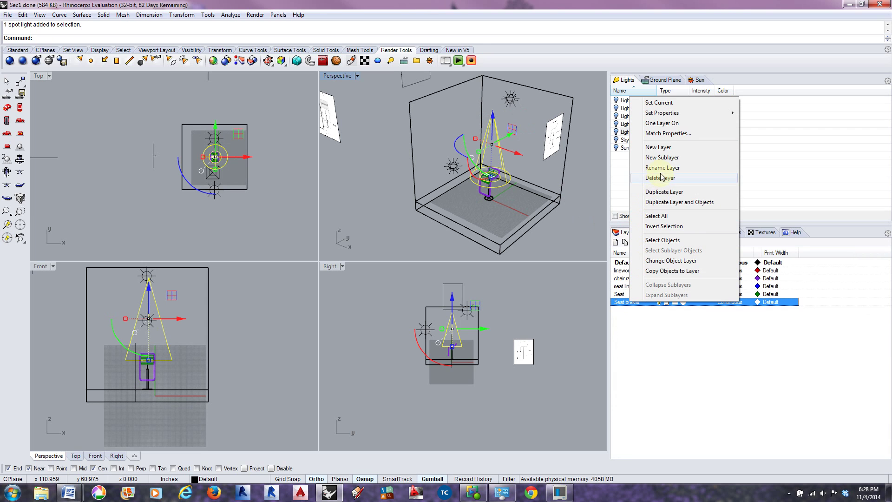
click(664, 148)
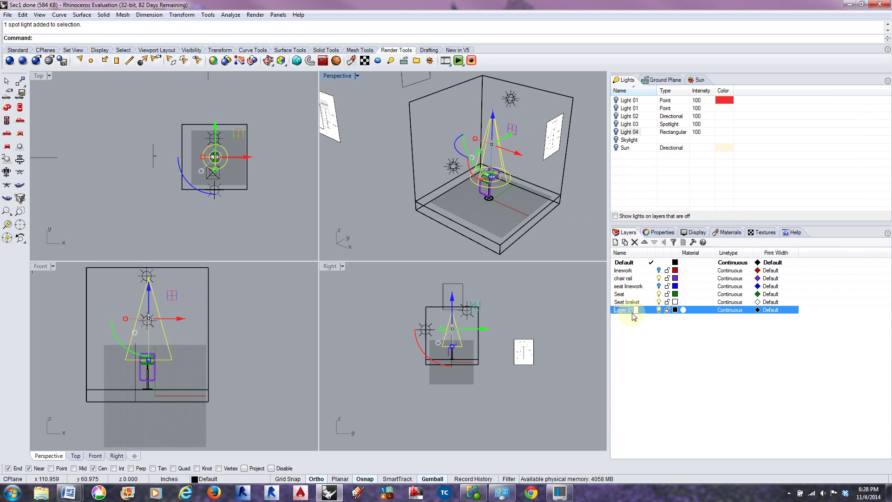
key(BackSpace)
text(lights)
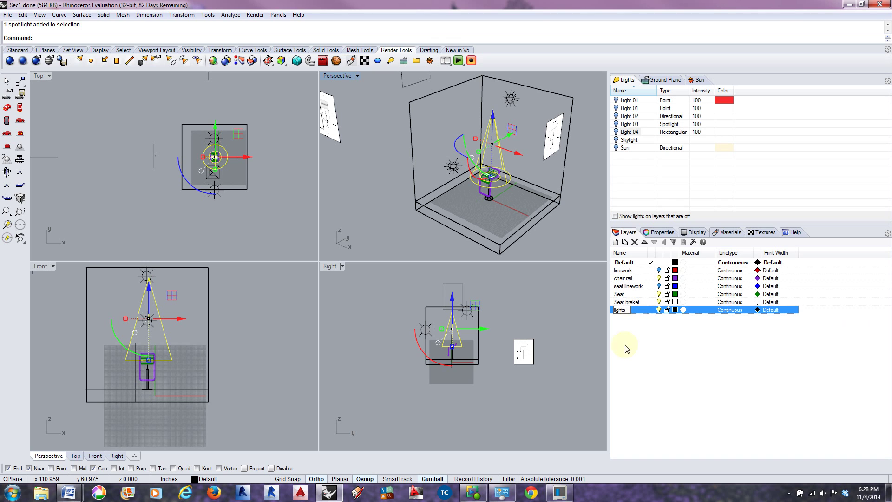
click(625, 337)
- Move the selected spotlight to the lights layer and test that layer's visibility by turning it off and on
right_click(633, 312)
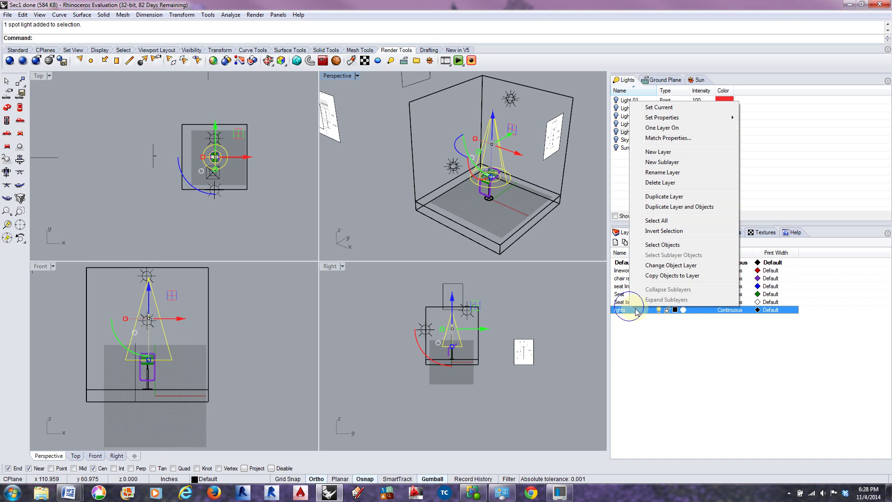
click(651, 265)
click(658, 309)
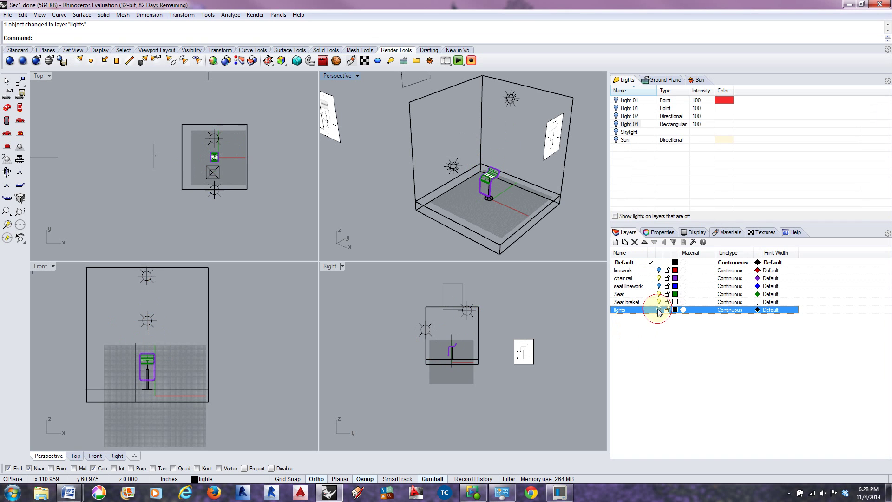
click(659, 310)
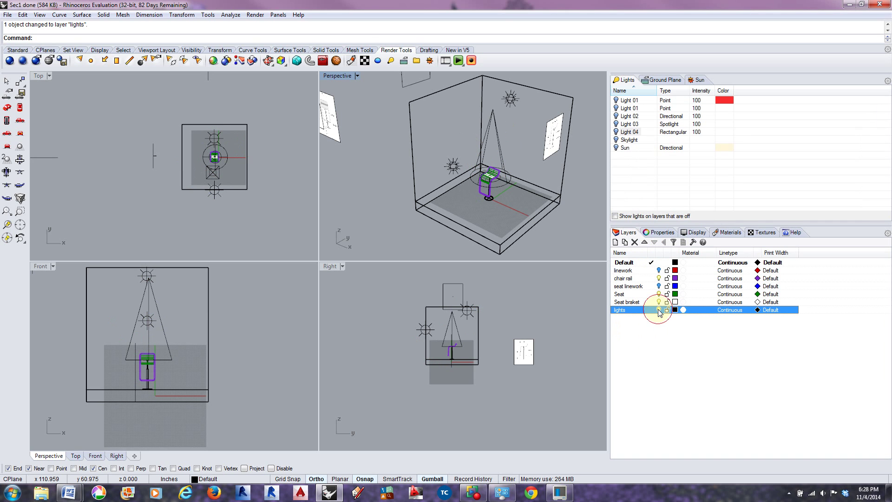
- Move both point lights and the rectangular light to the lights layer, and turn that layer off
click(509, 98)
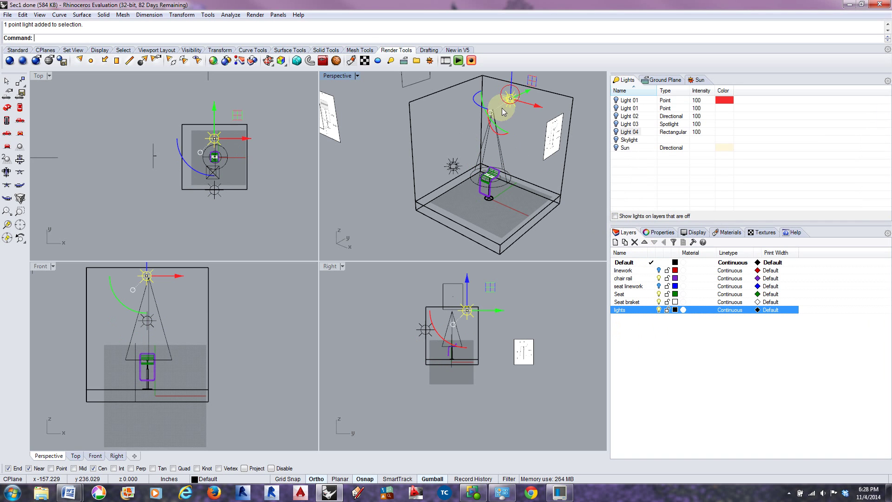
shift+click(453, 165)
shift+click(424, 90)
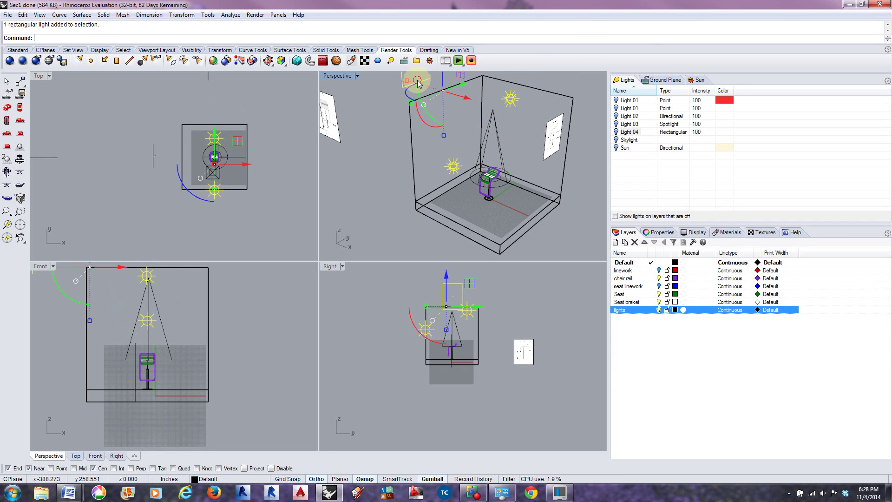
right_click(631, 316)
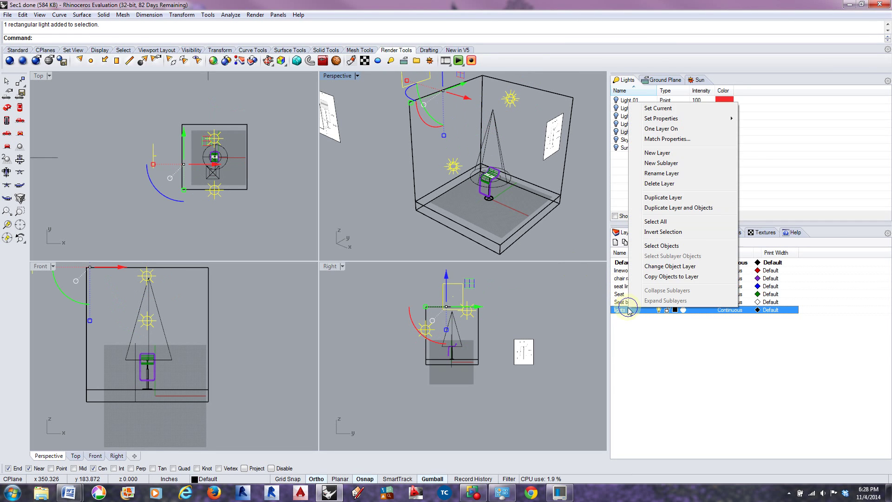
click(650, 276)
click(547, 385)
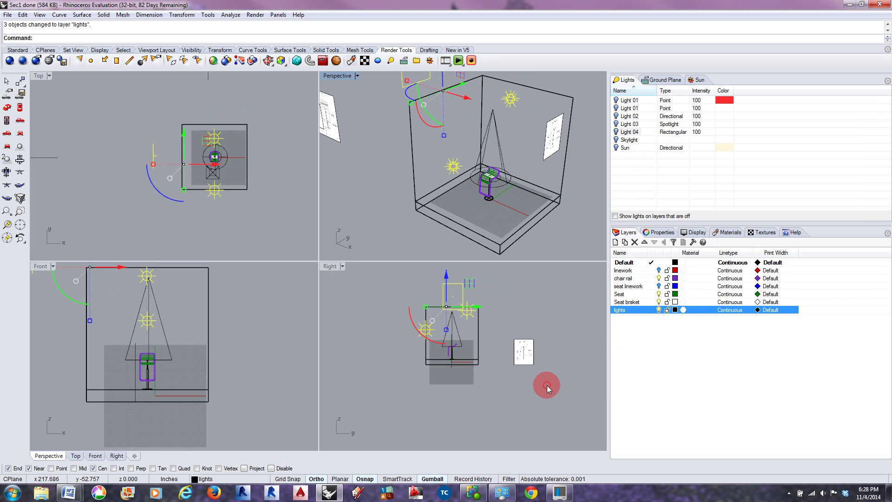
click(659, 309)
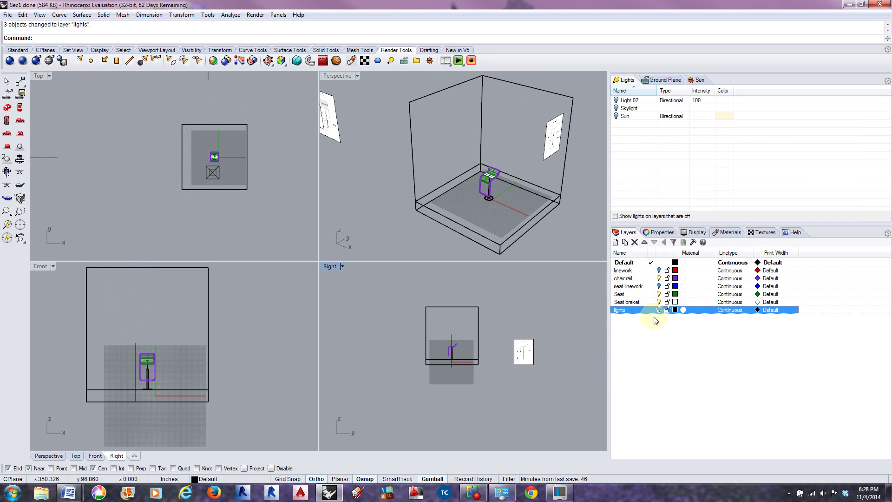
- Select the picture frame beside the room, check its object properties, and create a new layer named pictures
click(660, 263)
click(555, 135)
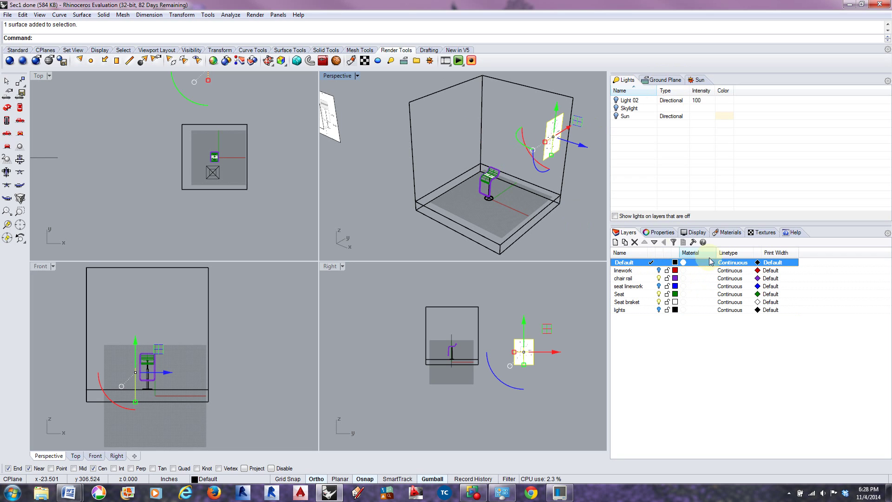
click(662, 233)
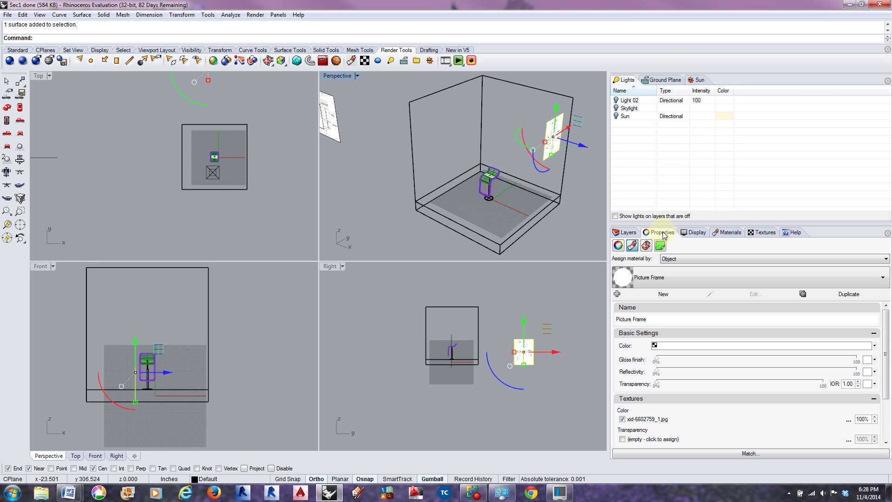
click(618, 245)
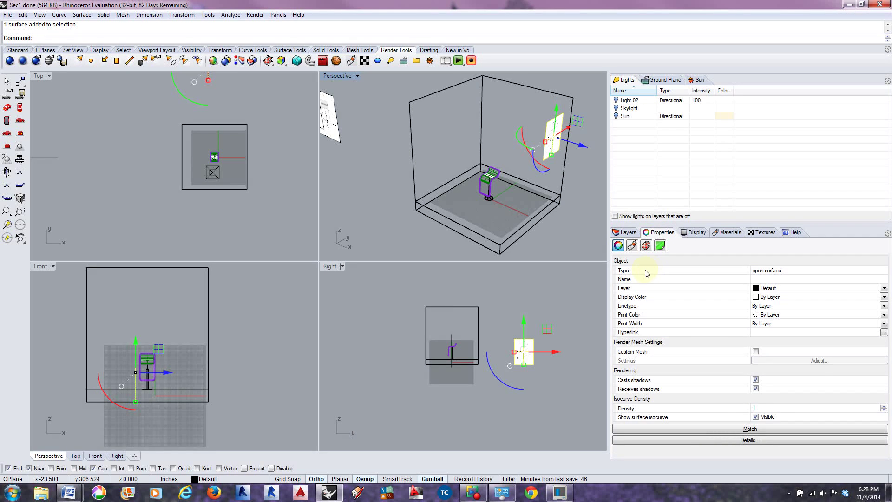
click(625, 233)
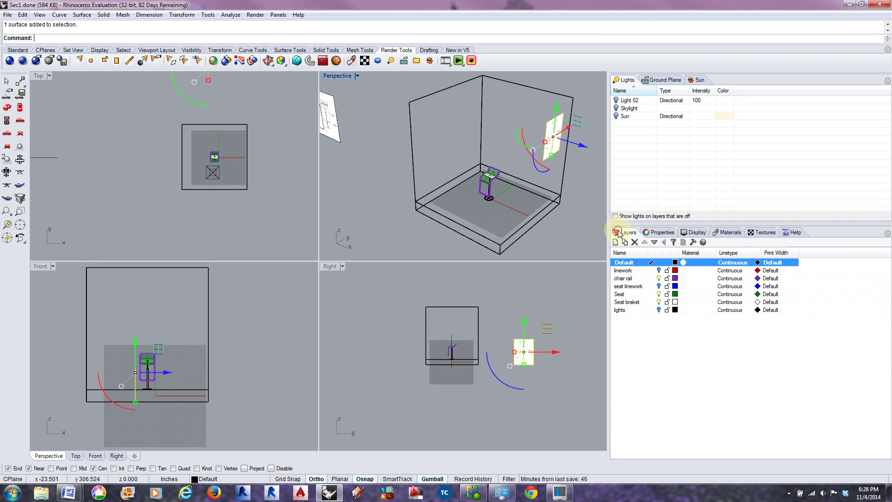
right_click(632, 310)
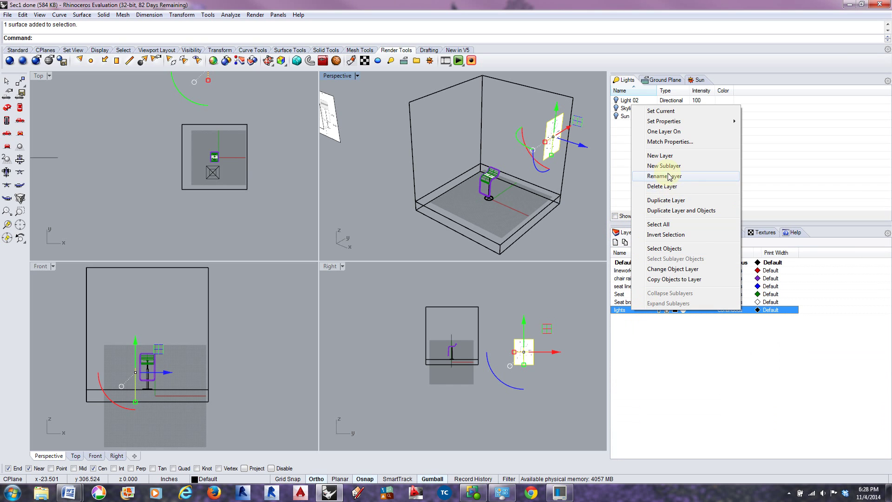
click(651, 156)
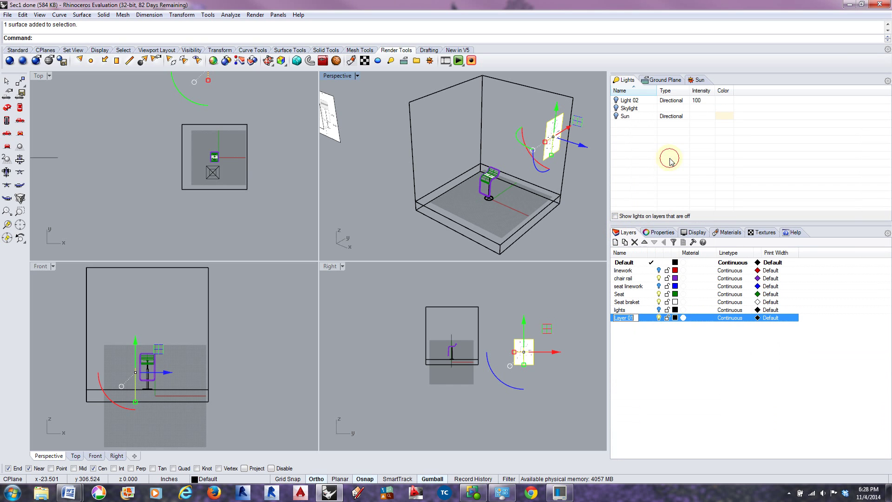
click(640, 338)
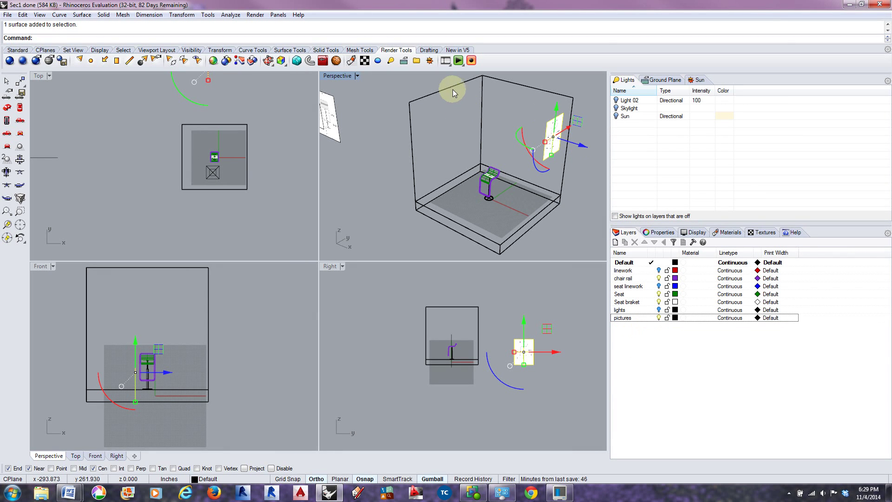
- Move the three picture frame surfaces around the room to the pictures layer and turn that layer off
click(372, 226)
scroll(406, 219, down, 3)
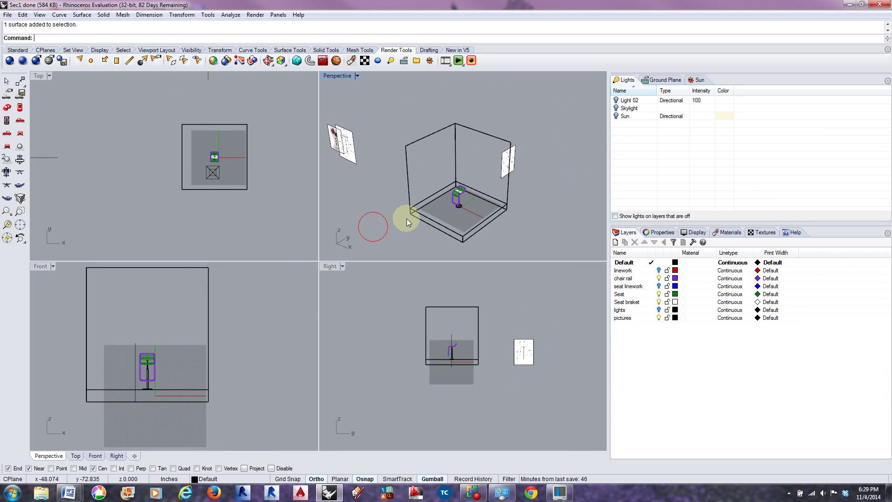
click(507, 168)
click(533, 187)
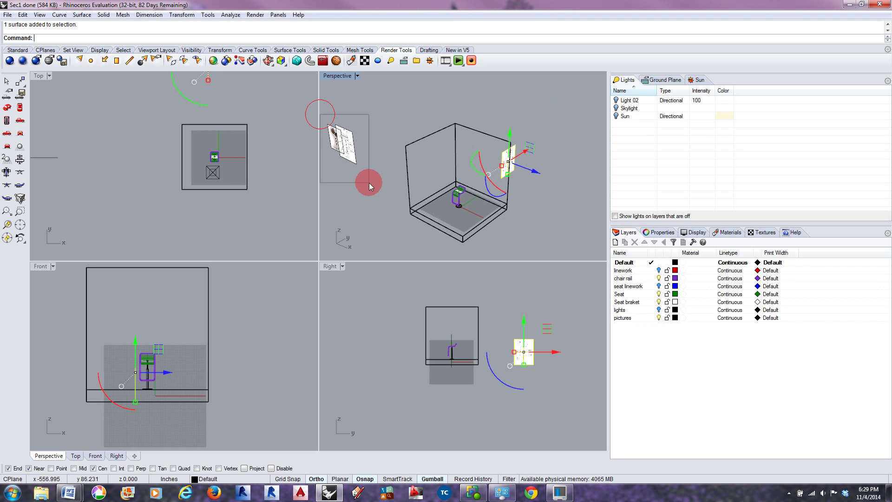
shift+click(329, 126)
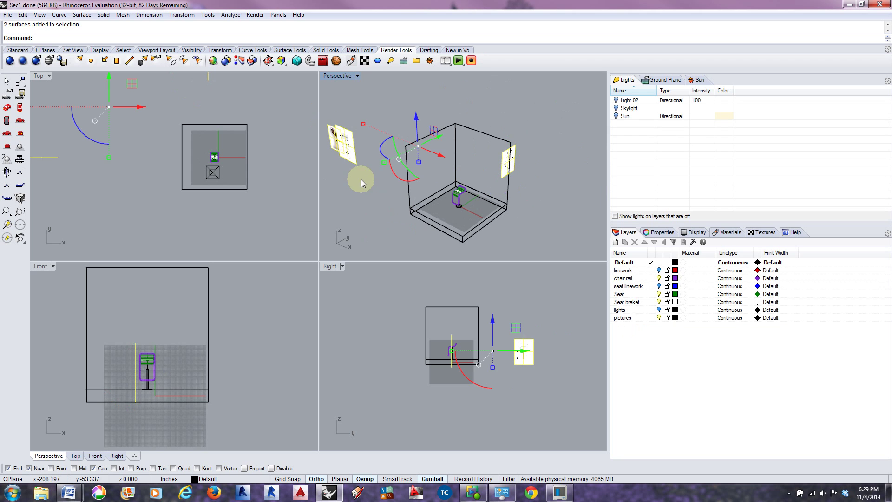
click(625, 318)
right_click(633, 319)
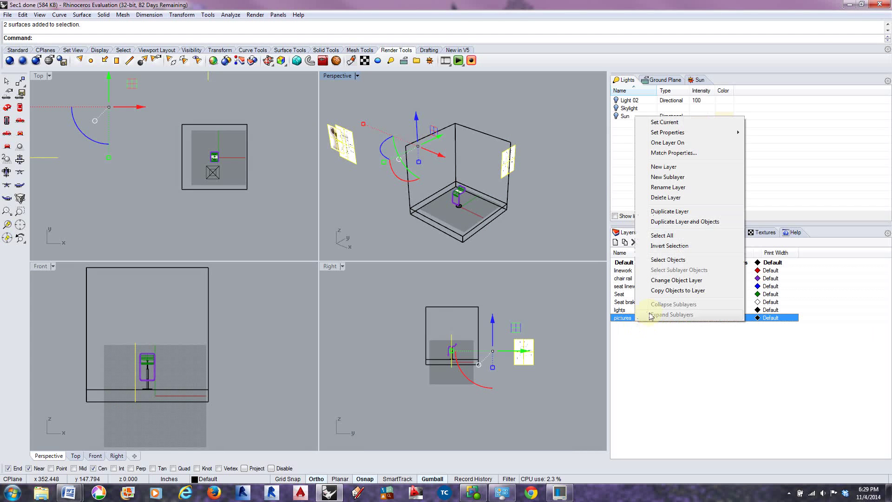
click(669, 279)
click(659, 318)
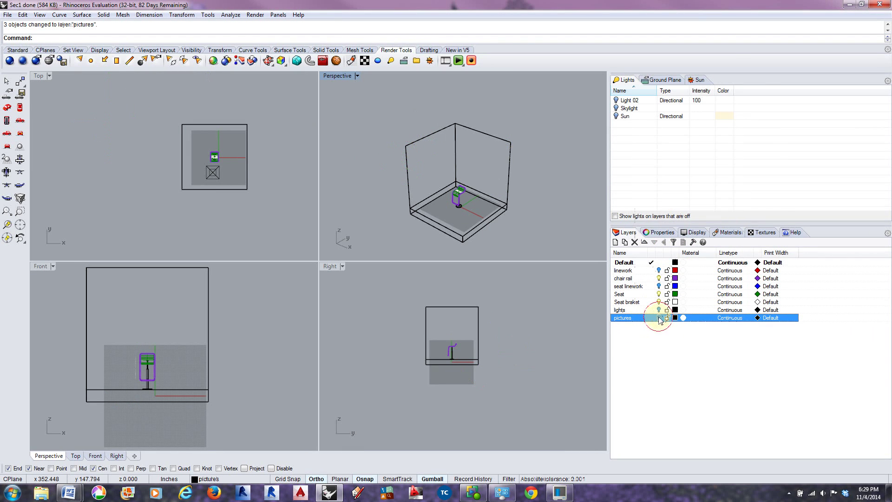
- Create a Make2D drawing of the stool's seat from the current Perspective view, with visible lines on Make2D::visible::lines
scroll(477, 210, up, 6)
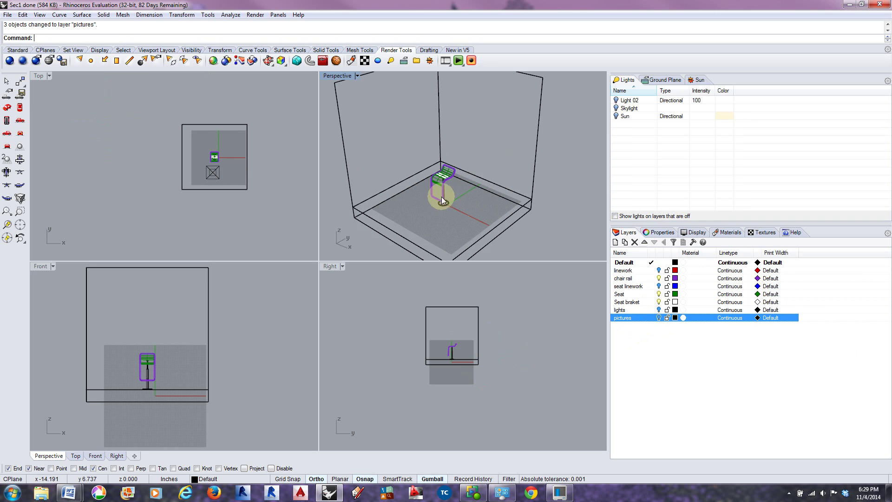
scroll(469, 229, down, 3)
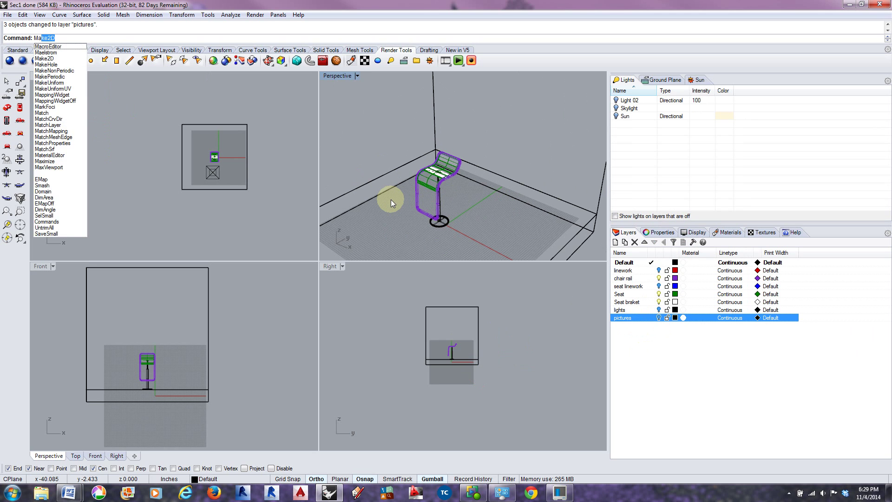
text(ke)
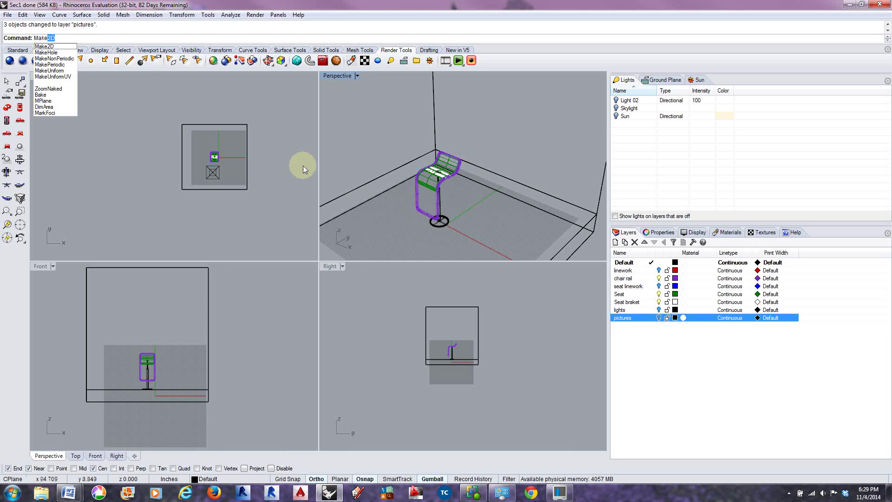
click(44, 47)
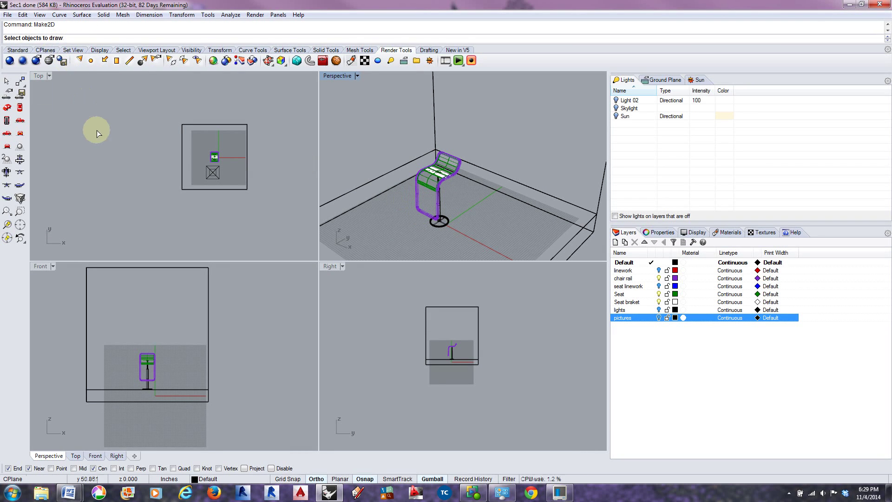
scroll(452, 186, up, 3)
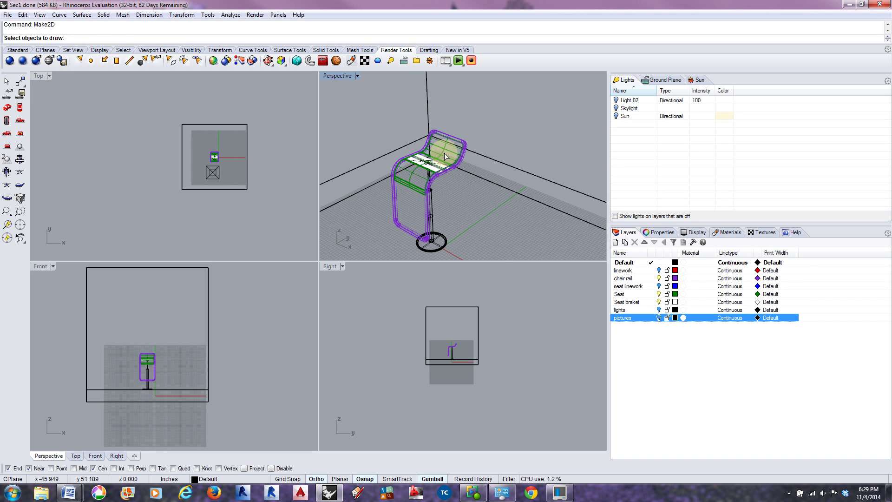
click(444, 145)
scroll(452, 161, down, 3)
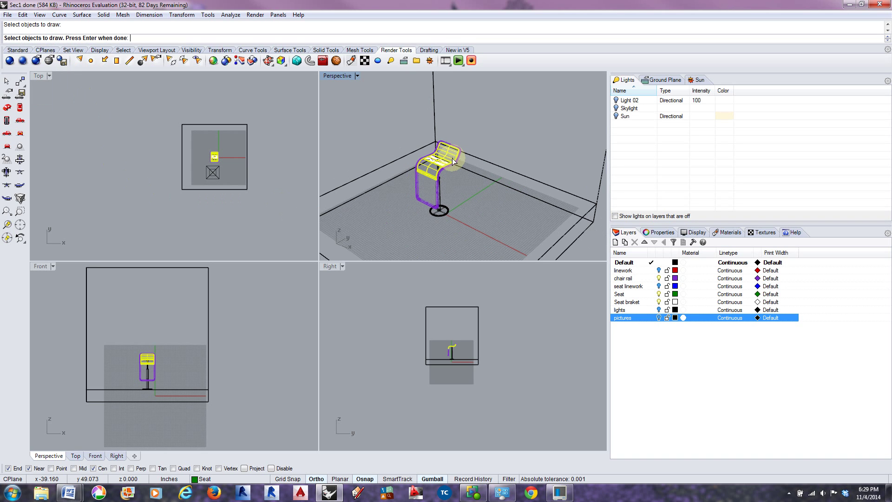
key(Return)
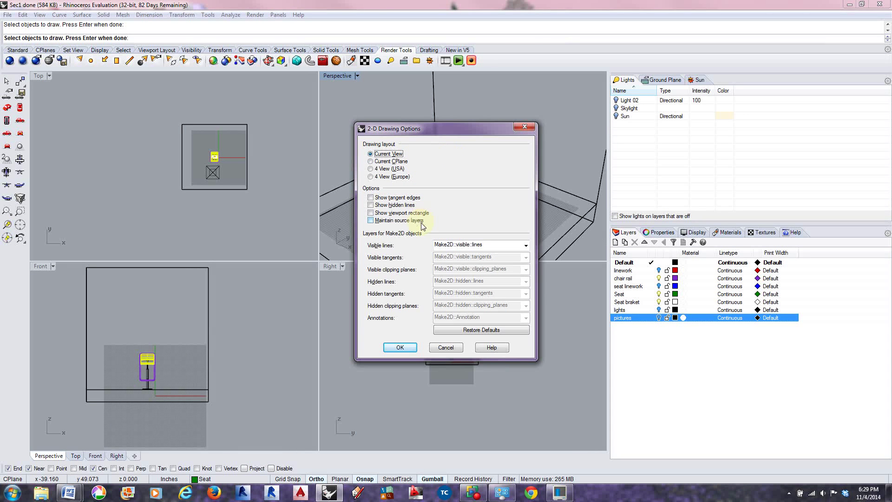
click(526, 245)
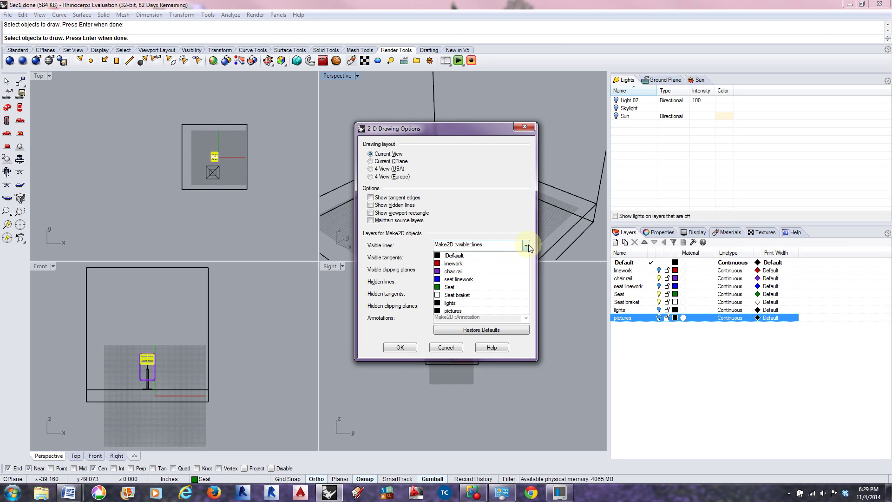
click(528, 244)
click(527, 246)
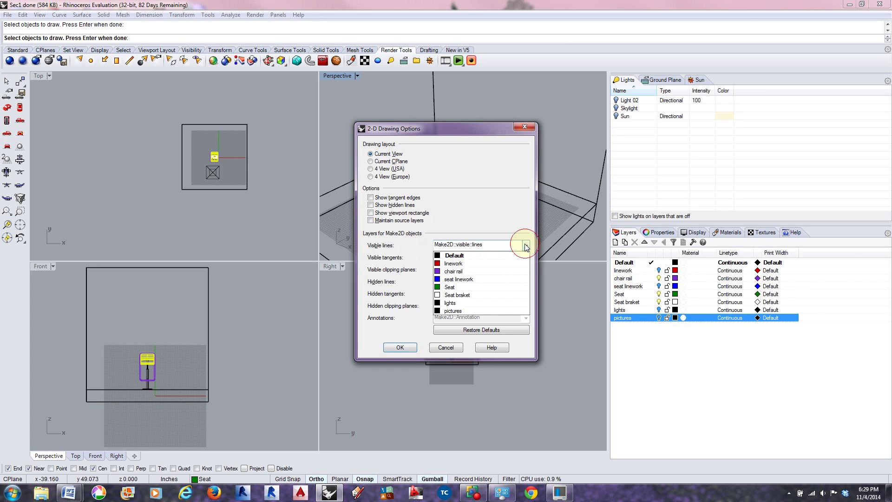
click(527, 246)
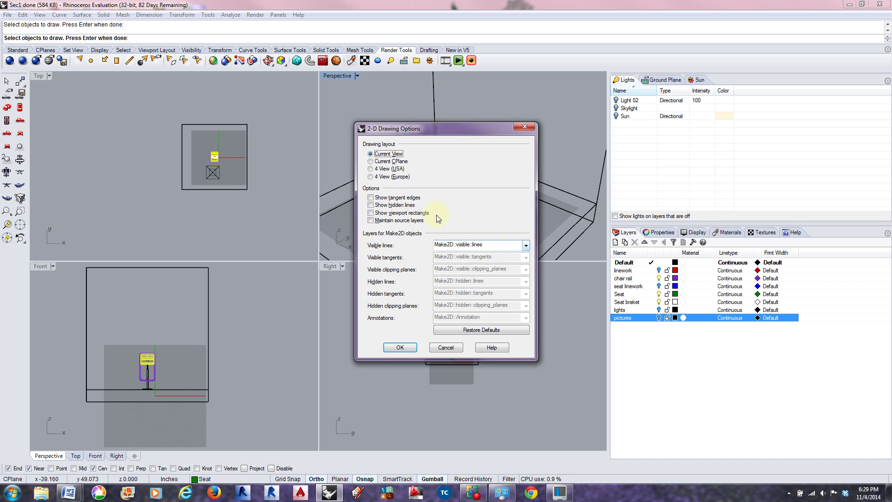
click(400, 347)
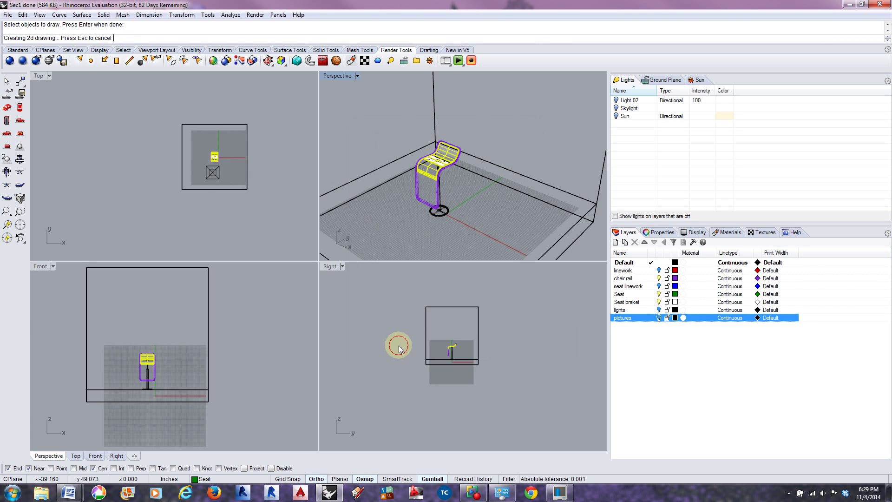
click(477, 244)
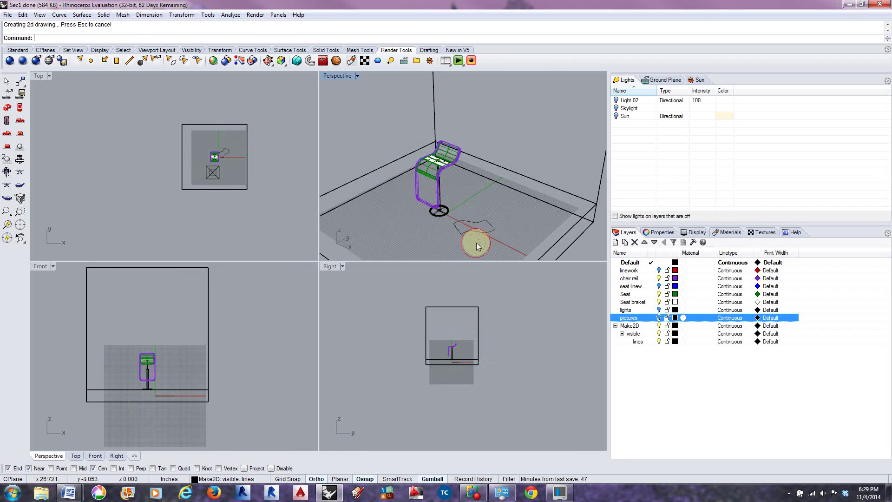
- Examine the flat 2D seat outline on the ground plane and compare it with the 3D stool
scroll(476, 240, up, 5)
right_drag(488, 236, 538, 197)
right_drag(532, 204, 472, 213)
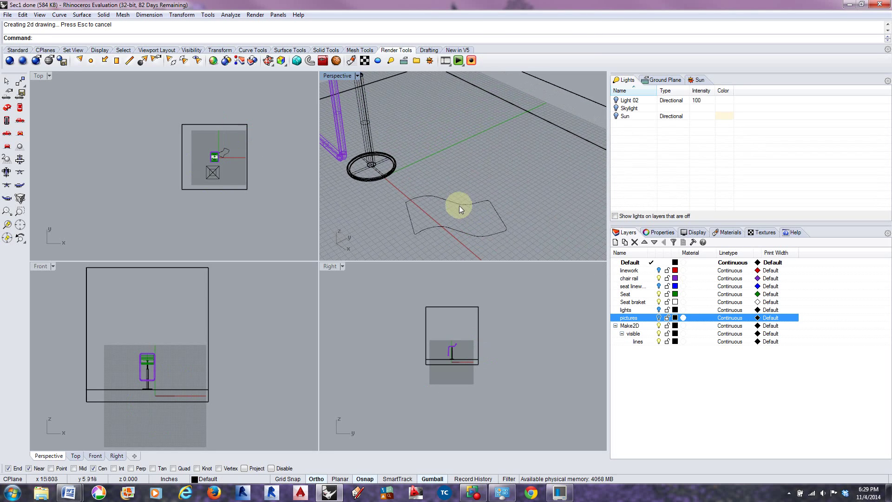
scroll(461, 213, down, 5)
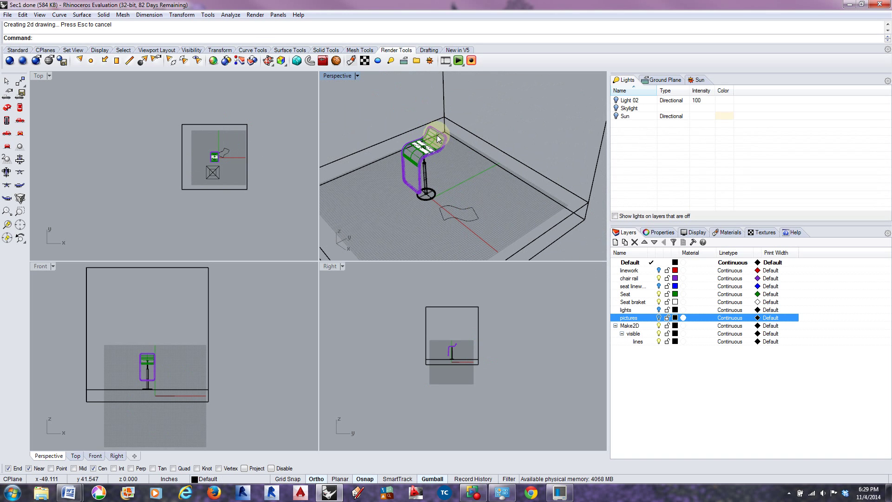
scroll(453, 208, up, 3)
scroll(453, 208, up, 2)
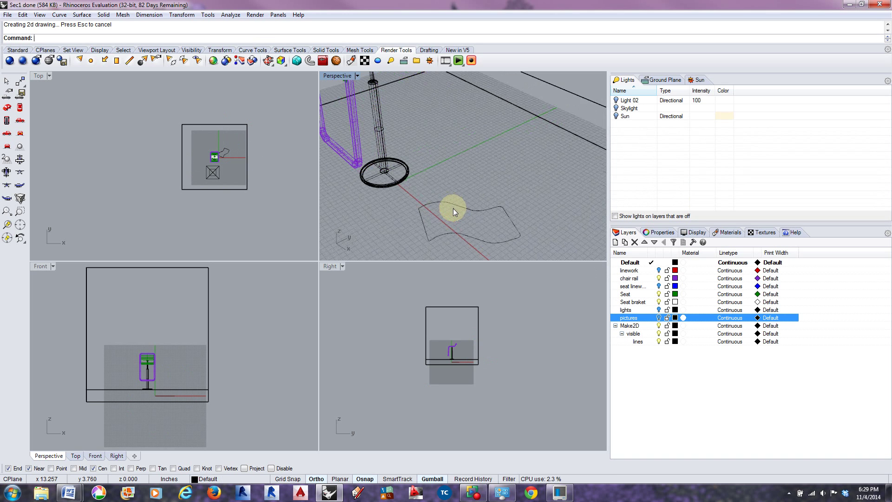
scroll(453, 210, down, 3)
scroll(447, 215, up, 1)
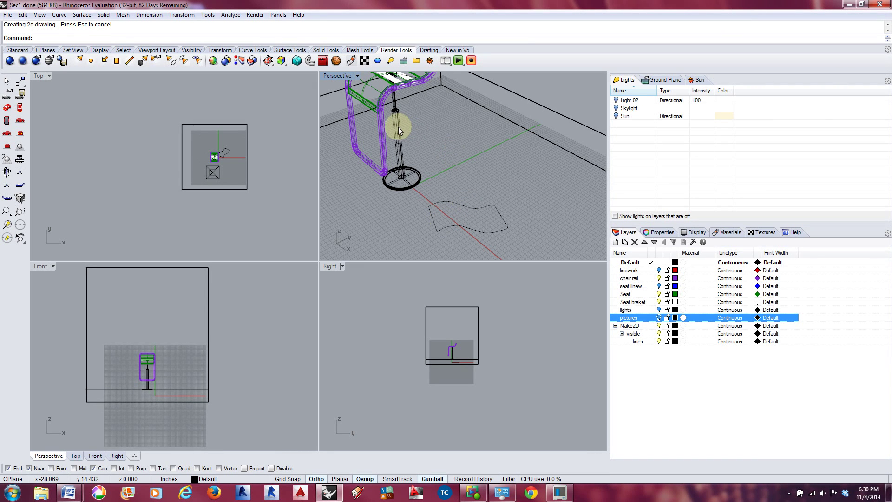
scroll(444, 198, down, 4)
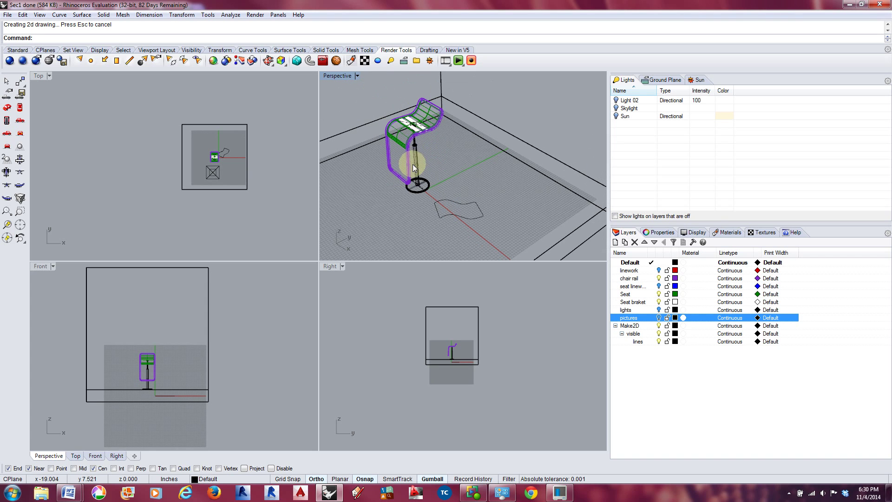
scroll(446, 214, down, 2)
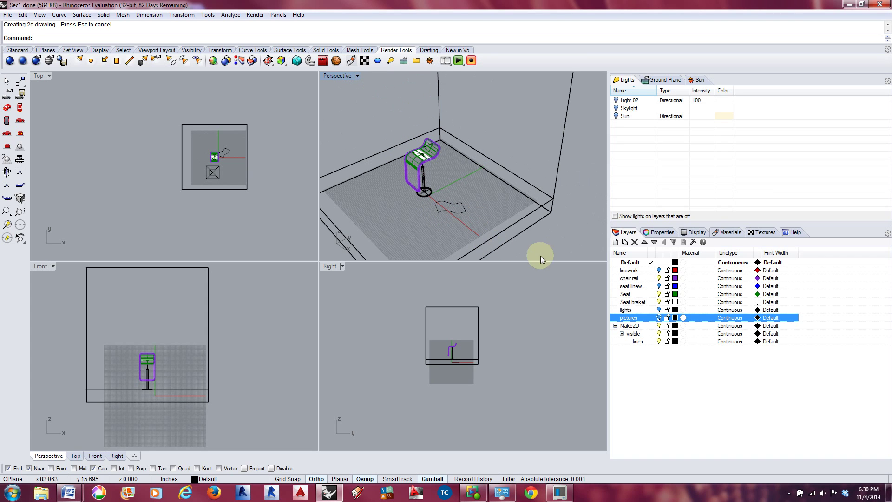
scroll(470, 188, down, 3)
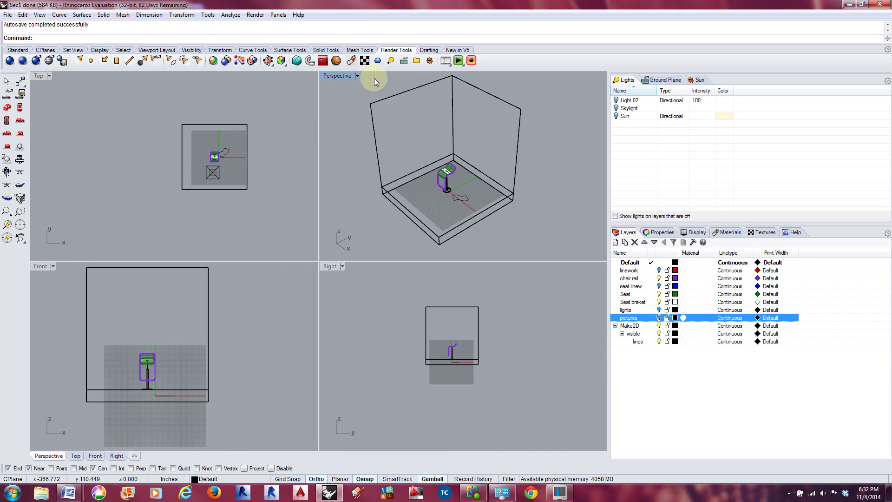
- Set the Perspective viewport to Rendered display and frame the stool, platform and brick walls
click(338, 76)
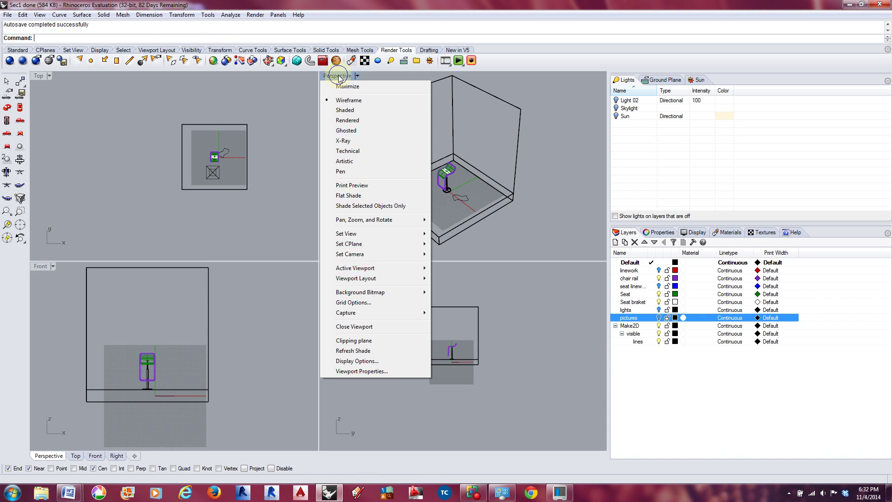
click(352, 119)
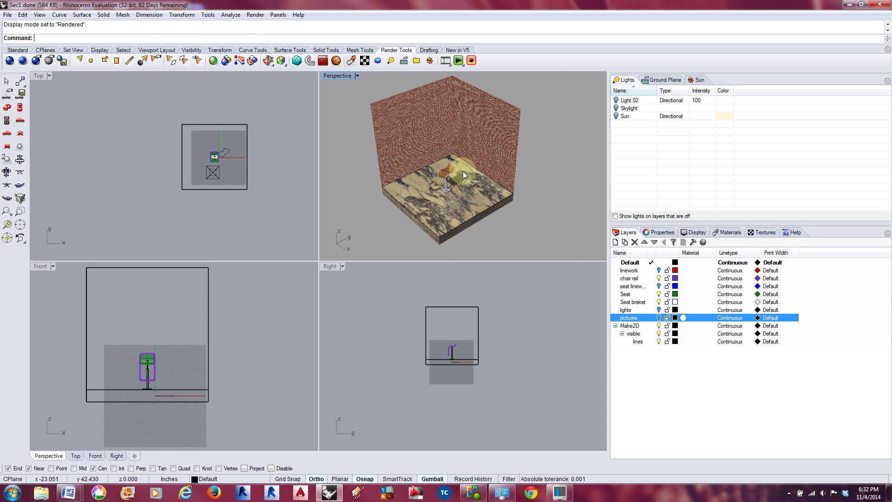
scroll(446, 154, up, 3)
scroll(449, 189, down, 4)
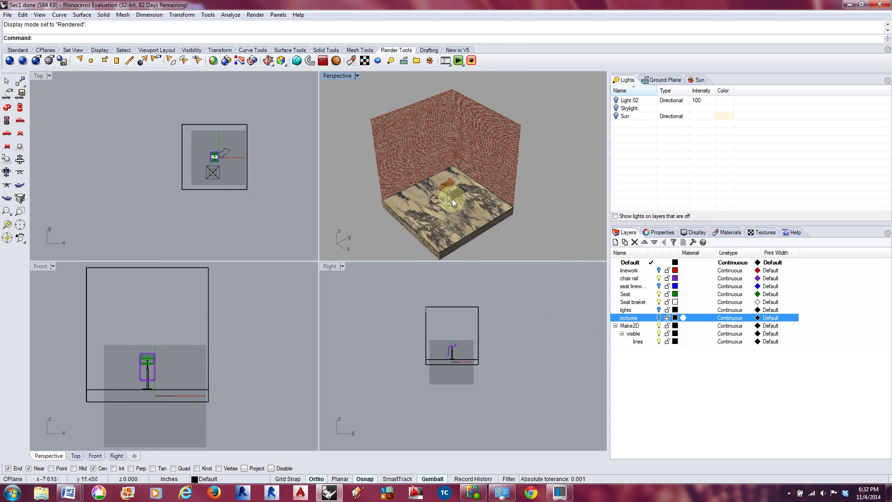
scroll(454, 178, up, 2)
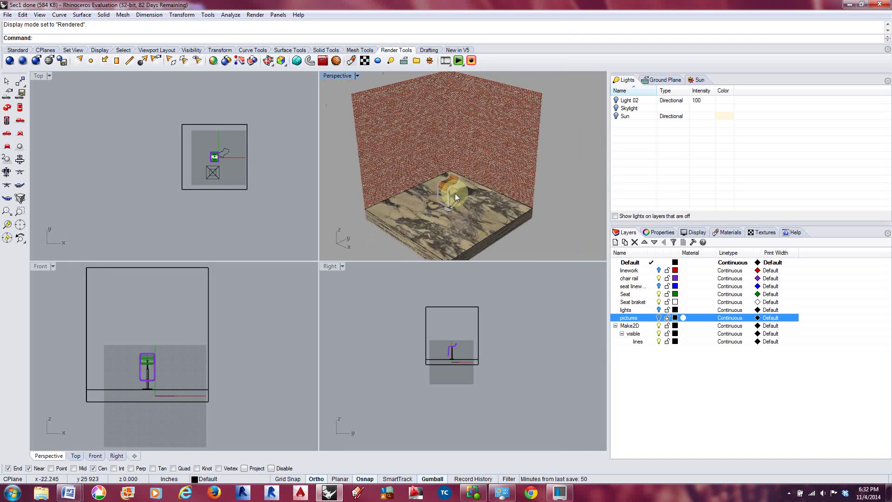
- Render a test image of the stool, platform and brick walls from the Perspective view, and close it
scroll(456, 186, down, 4)
scroll(458, 186, up, 3)
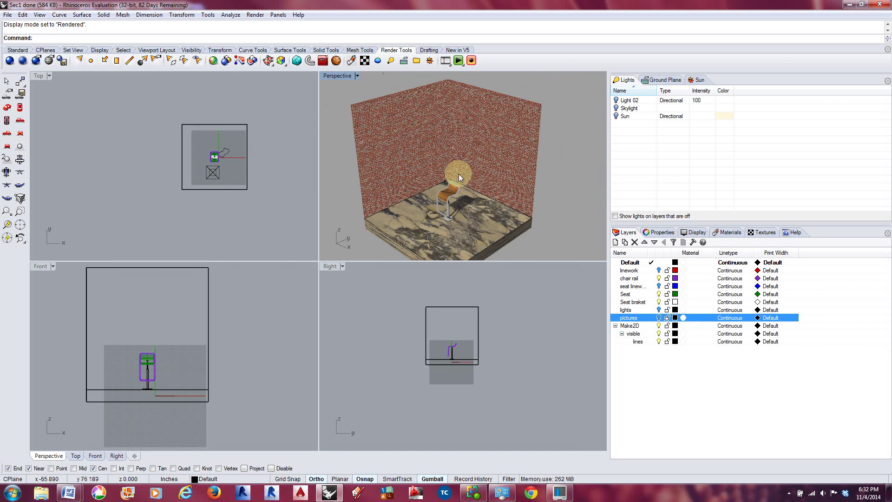
click(9, 61)
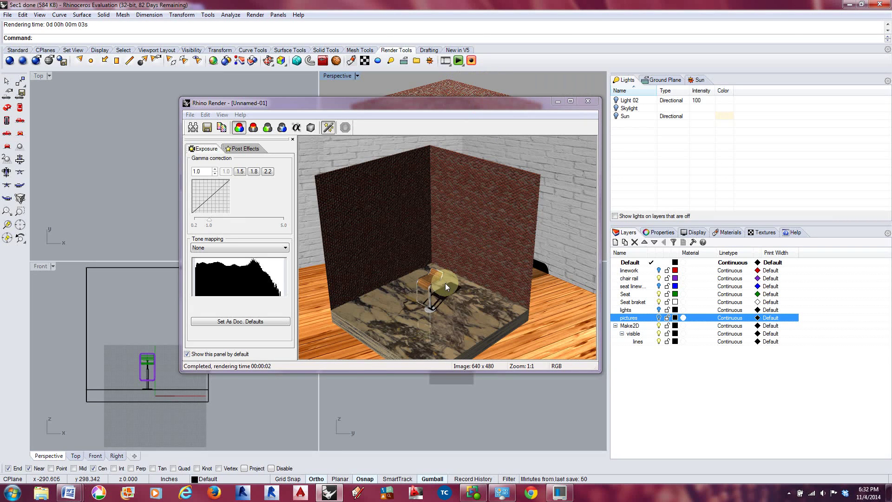
click(589, 100)
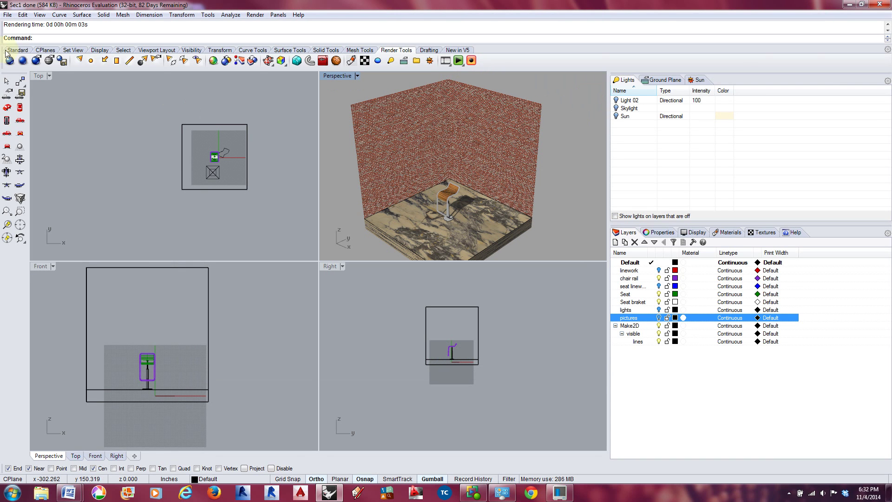
- Set the render output to 300 DPI at 1280 x 720, with the image size measured in inches
click(35, 61)
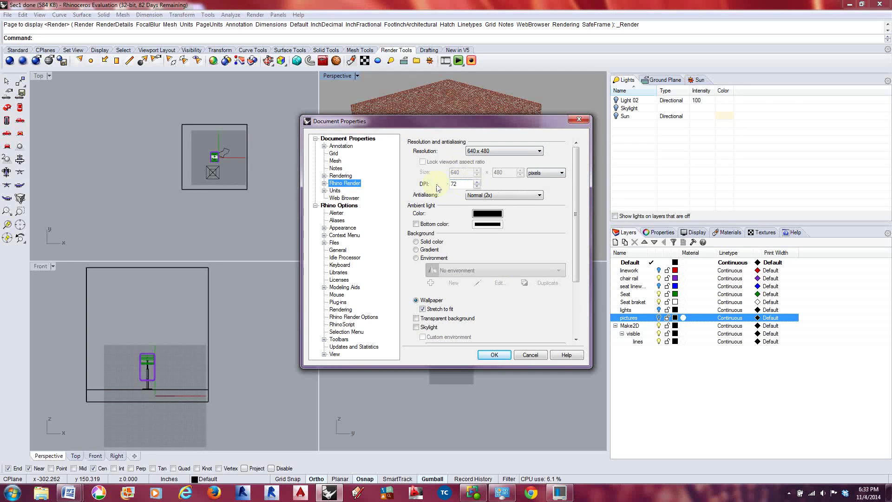
double_click(453, 184)
text(300)
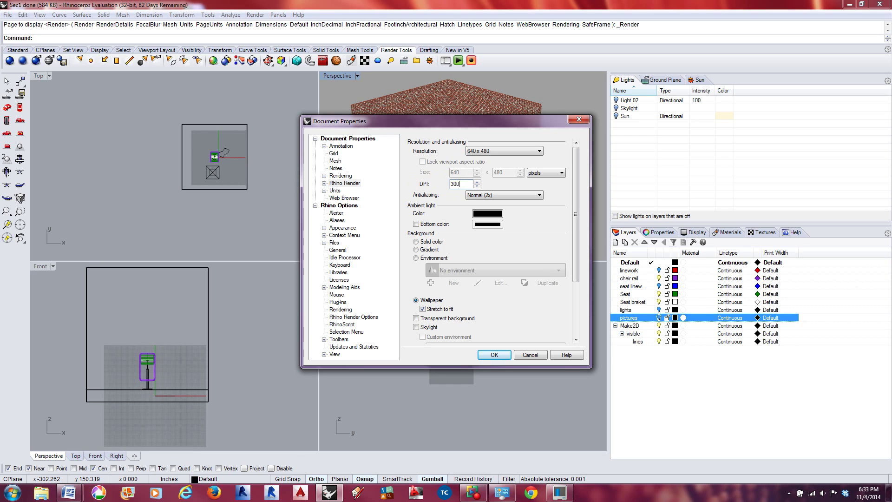
click(492, 151)
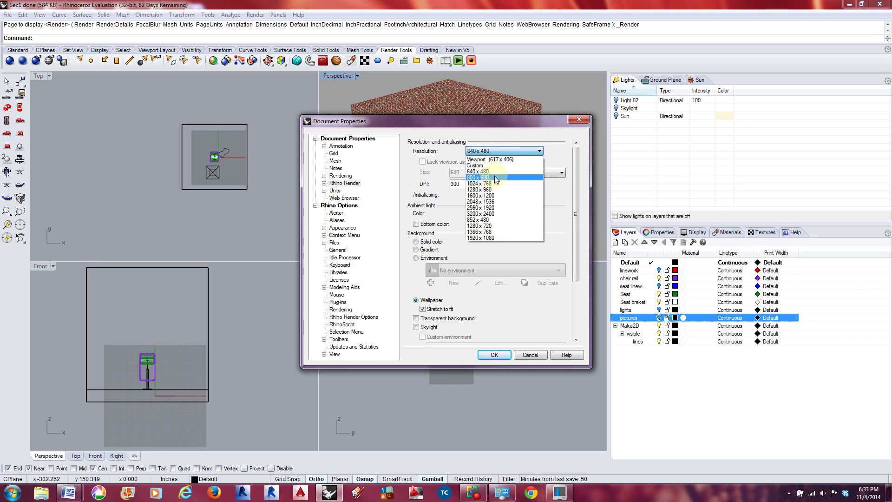
click(492, 225)
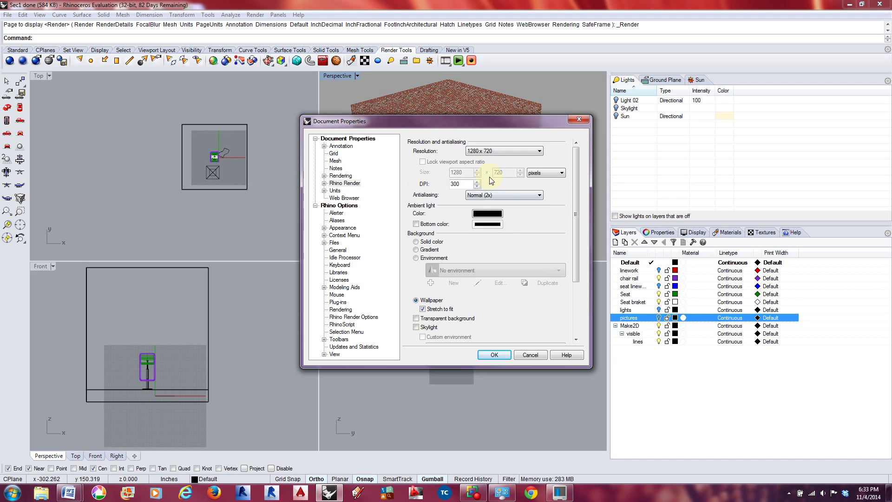
click(544, 172)
click(534, 185)
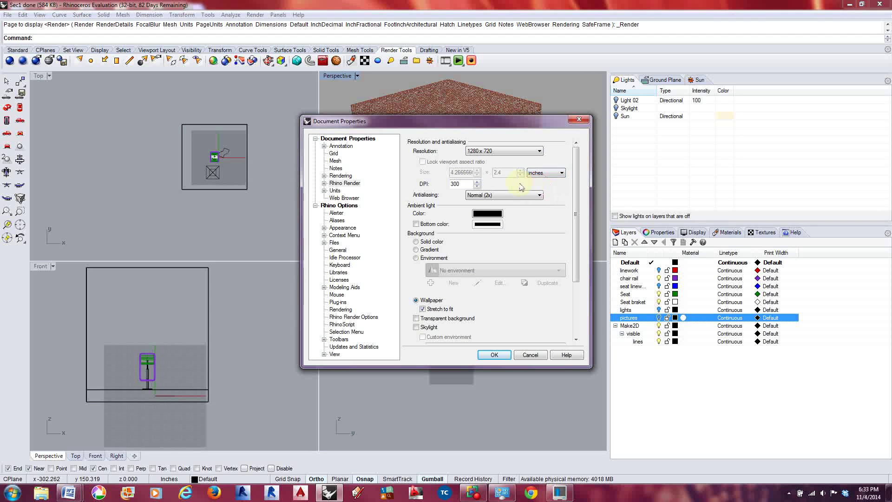
- Set the render resolution to 1920 x 1080 at 150 DPI with Medium (5x) antialiasing
click(487, 151)
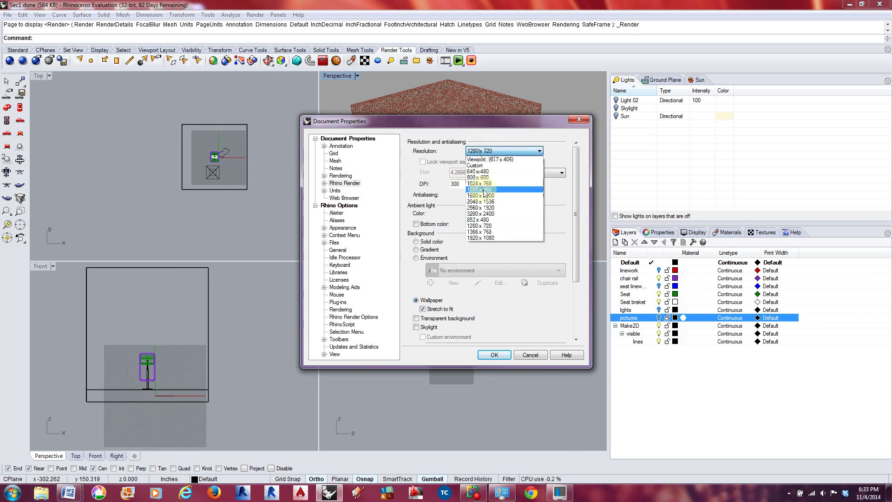
click(480, 237)
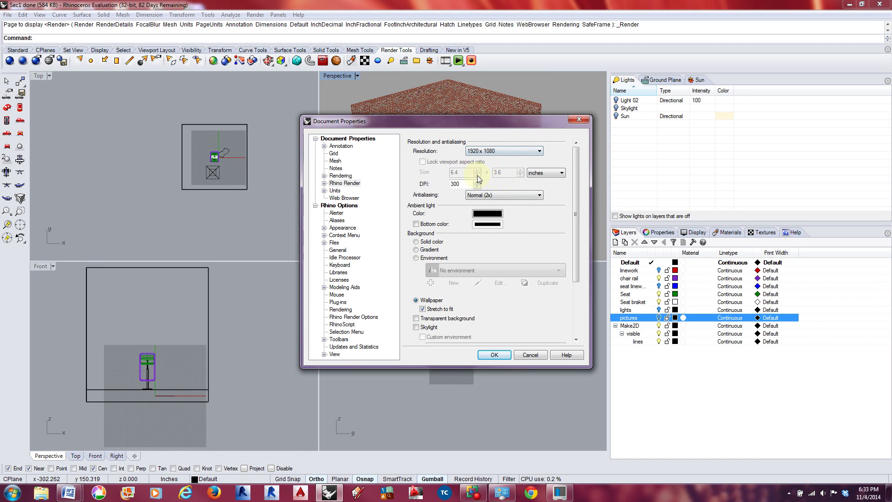
drag(464, 184, 440, 186)
text(150)
click(486, 151)
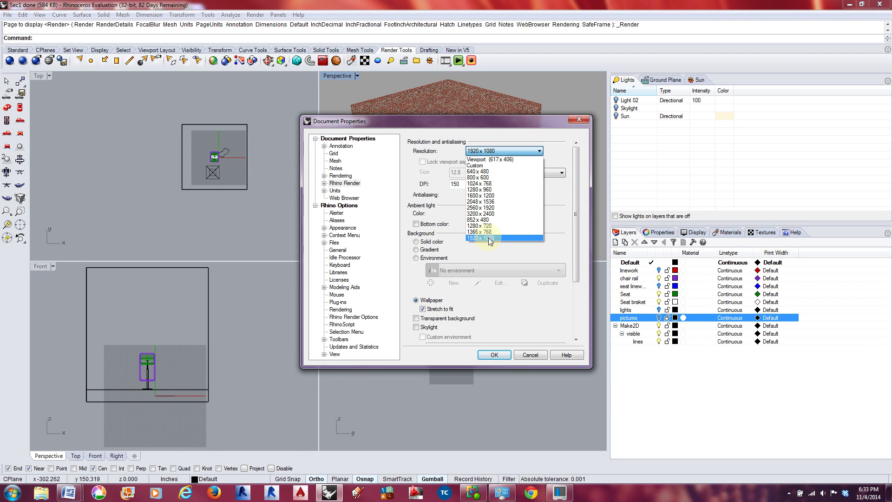
click(488, 237)
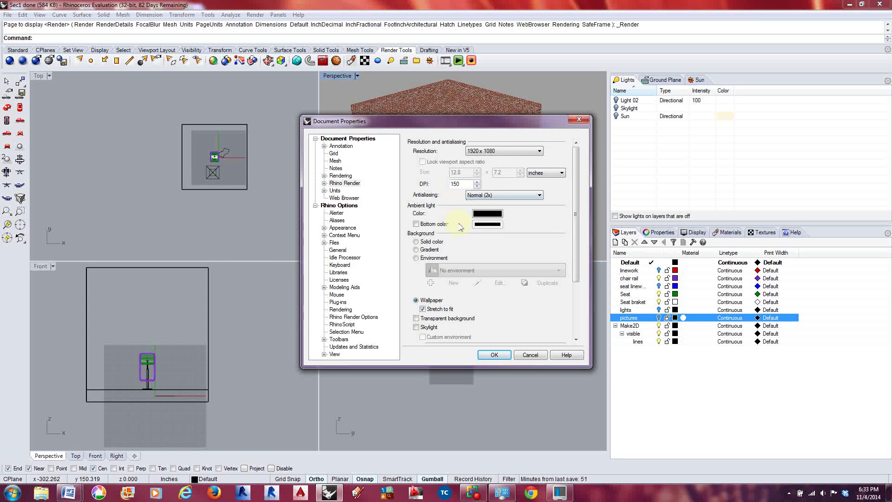
click(489, 196)
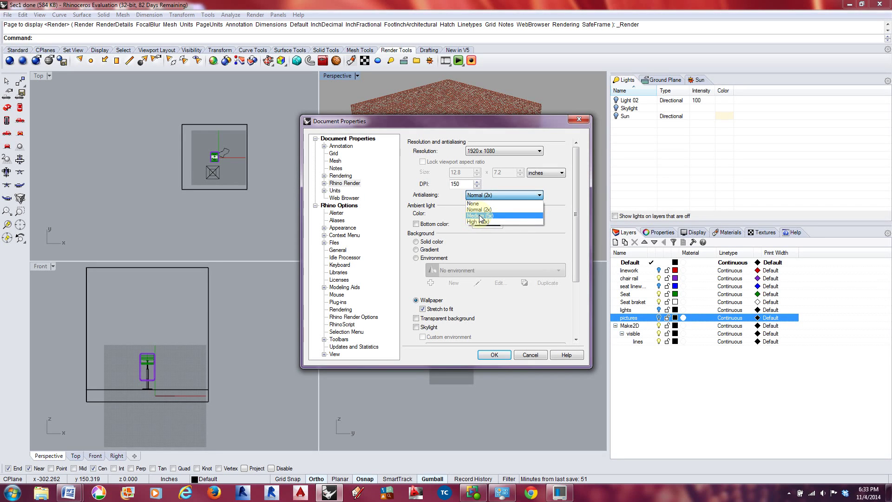
click(480, 216)
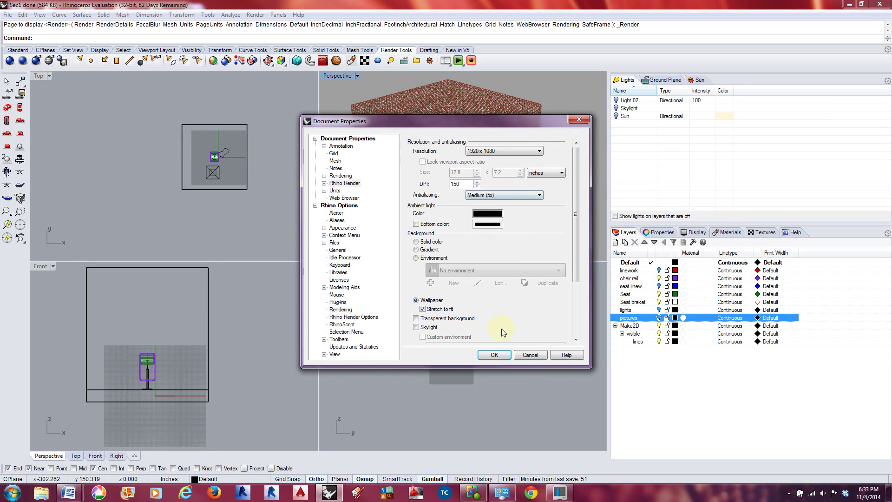
- Turn off the wallpaper's stretch to fit, set the render background to Gradient, and apply the document properties
click(422, 309)
click(415, 300)
click(416, 300)
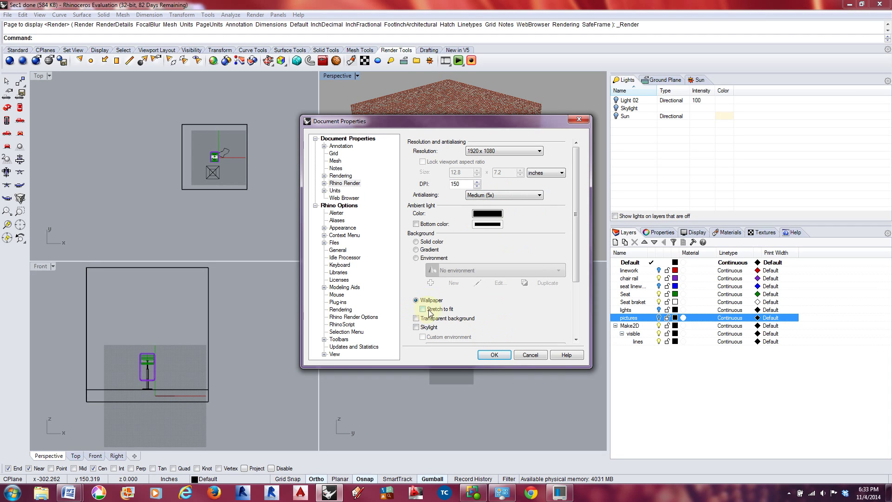
click(416, 300)
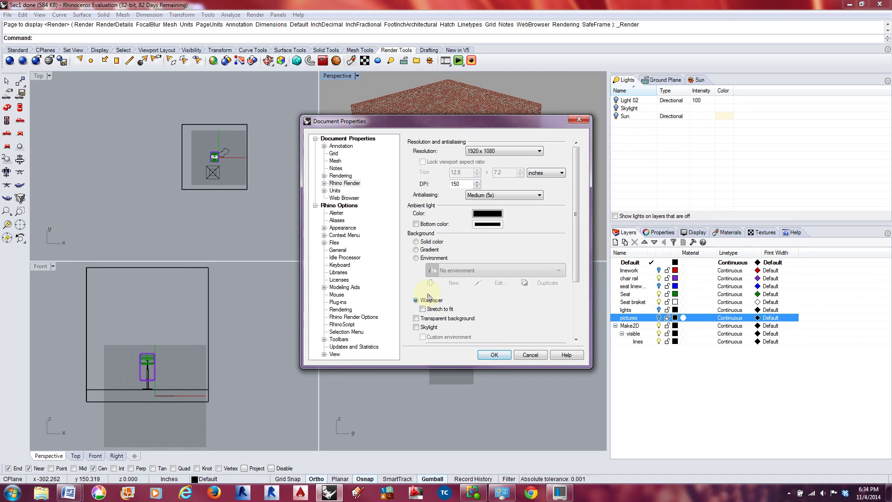
click(417, 250)
click(416, 249)
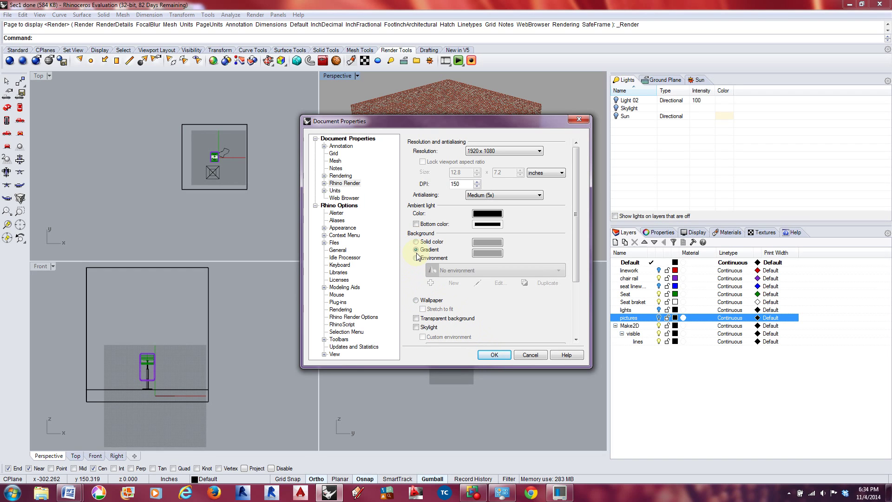
click(416, 242)
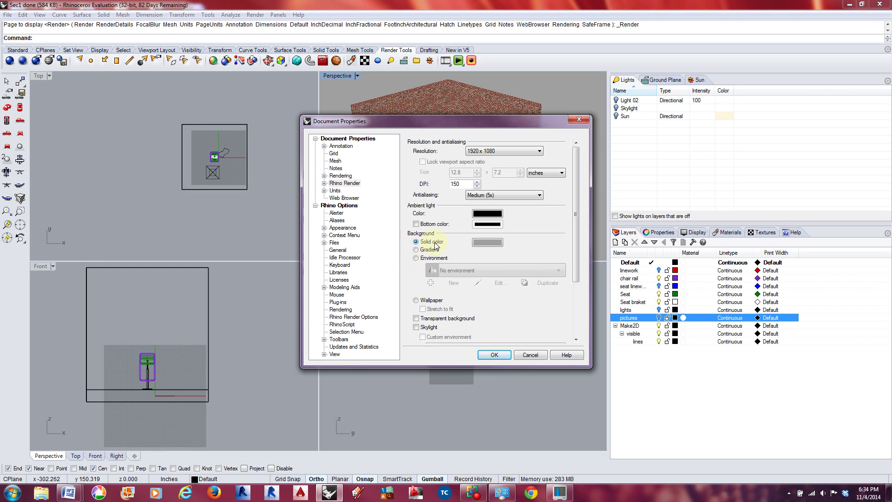
click(416, 249)
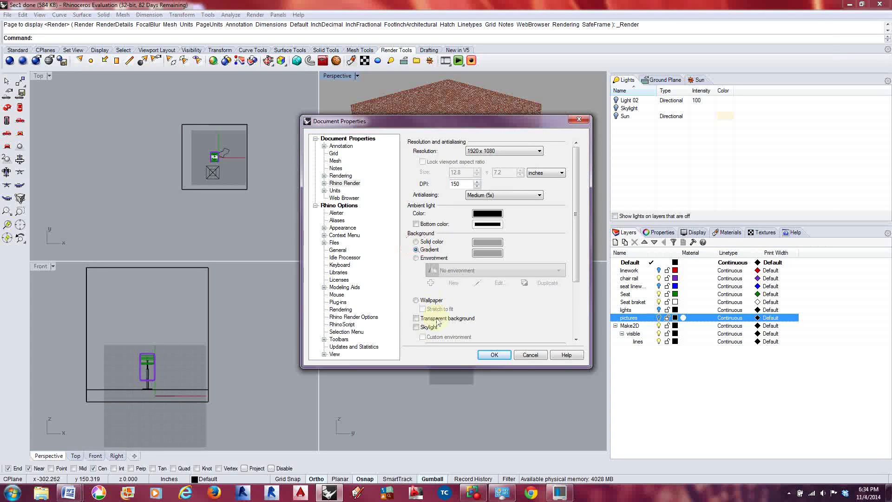
mouse_move(576, 250)
mouse_down()
mouse_move(581, 320)
mouse_move(581, 223)
mouse_move(573, 251)
mouse_up()
click(497, 355)
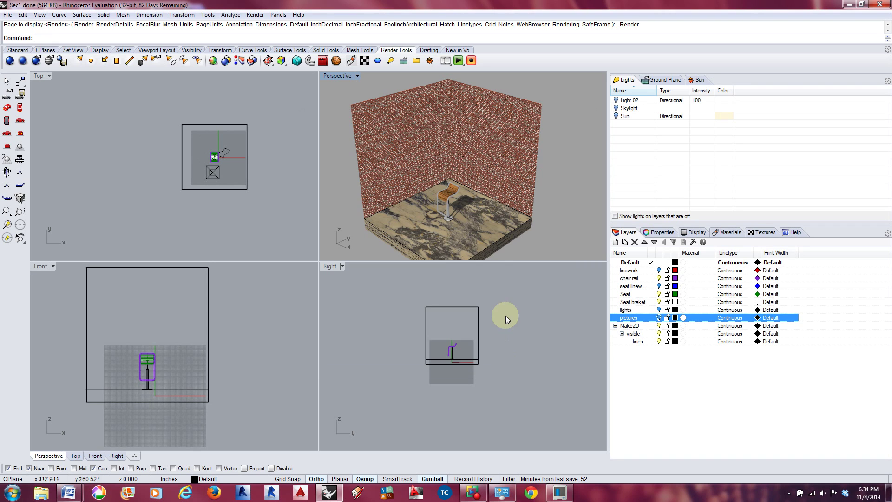
- Turn on the Skylight and Sun with Light 02 off, and render the Perspective view of the stool scene
right_drag(498, 212, 484, 199)
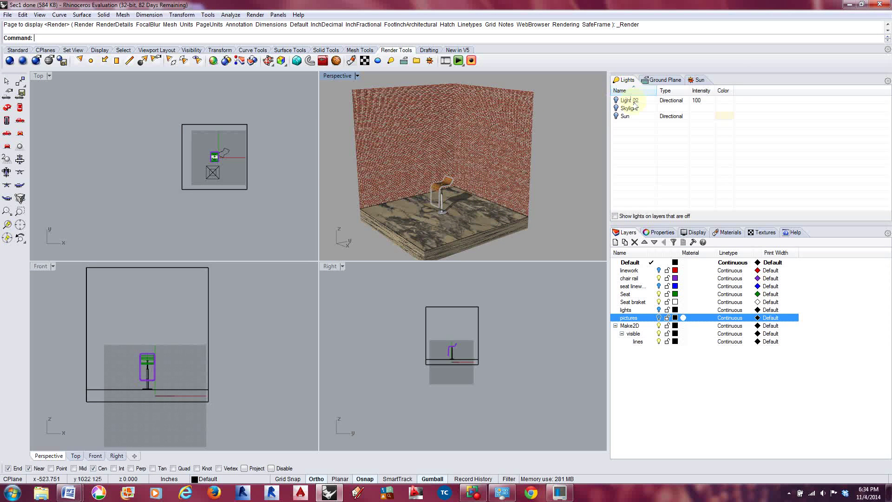
click(616, 101)
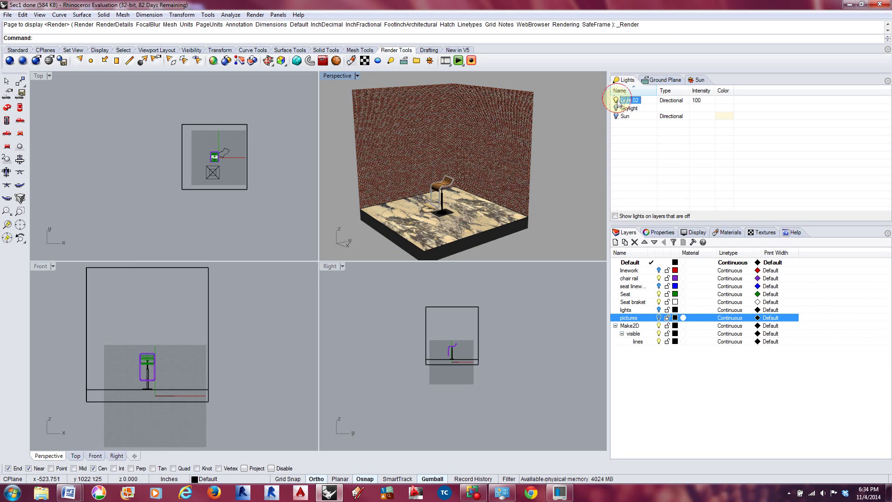
click(616, 108)
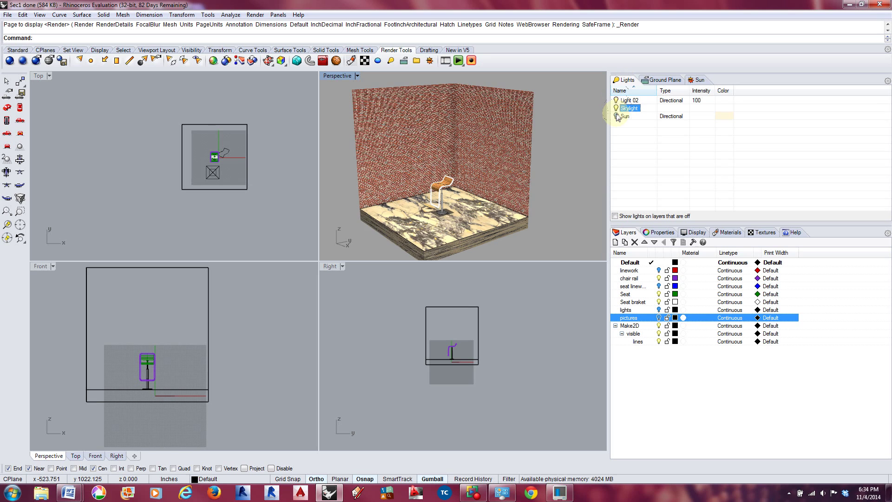
click(617, 116)
click(616, 108)
click(616, 100)
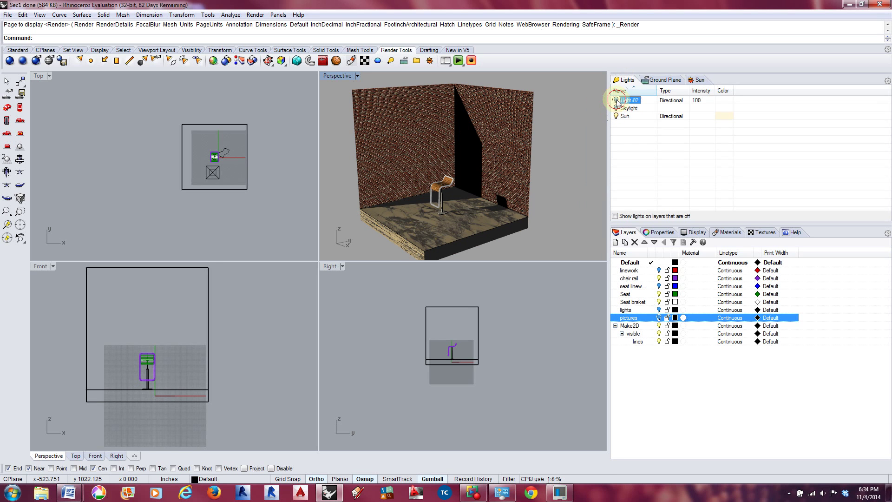
click(616, 107)
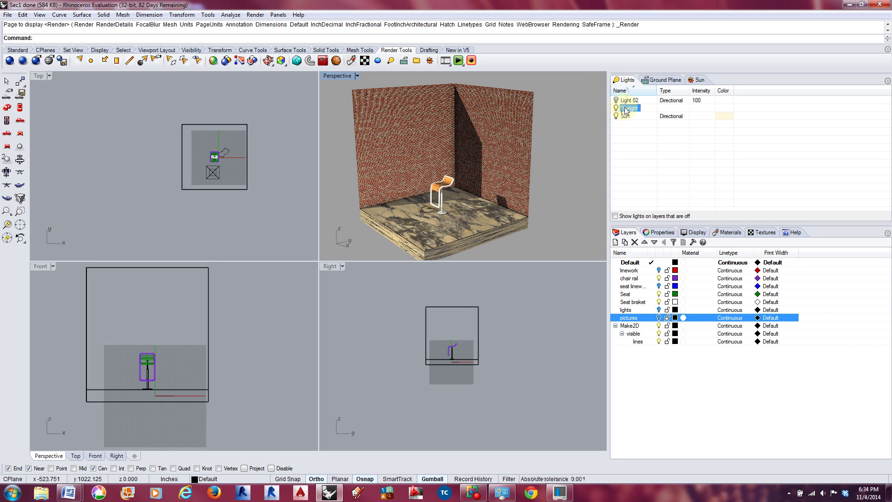
click(10, 60)
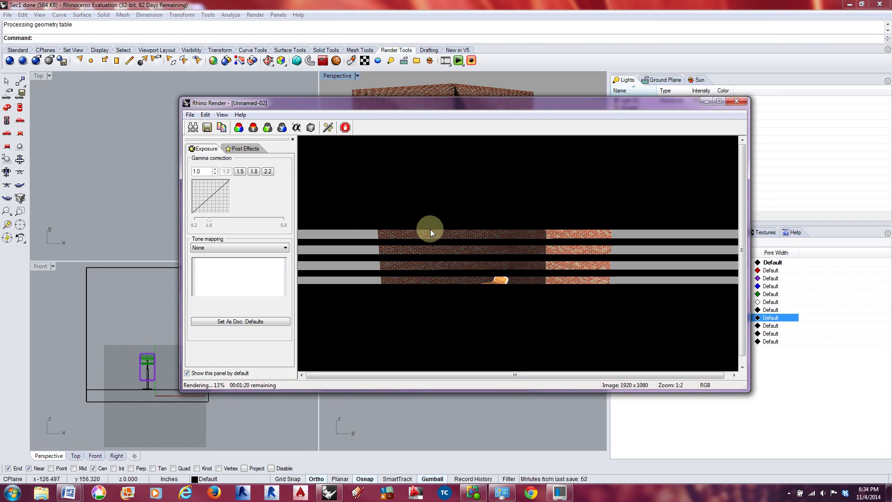
click(207, 130)
click(483, 330)
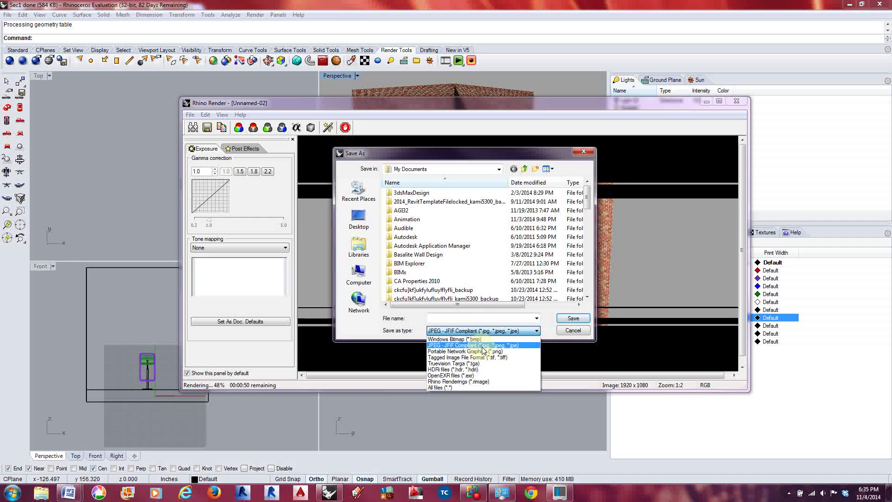
click(483, 346)
click(567, 331)
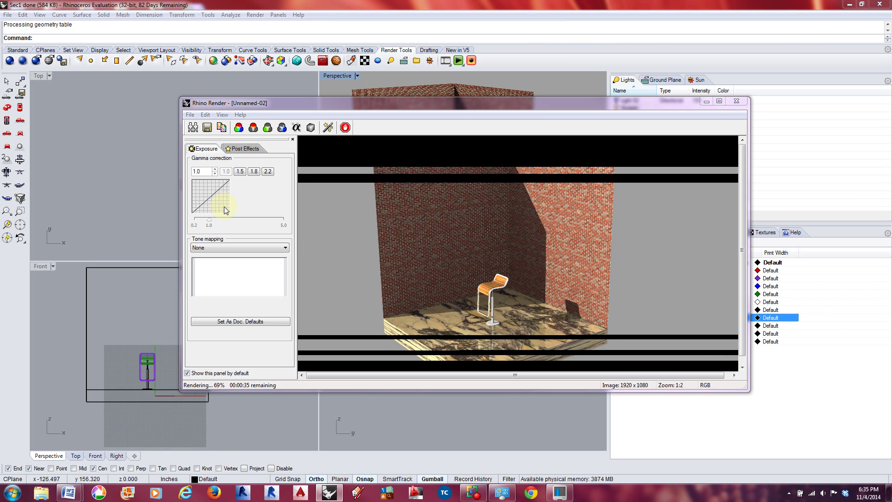
- Enable the Curves and Glow post effects on the rendered image and inspect the result
click(241, 148)
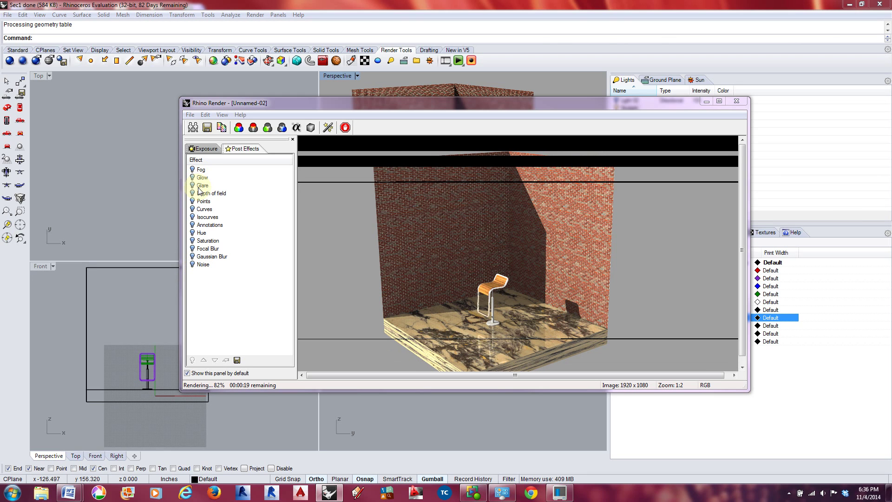
click(193, 210)
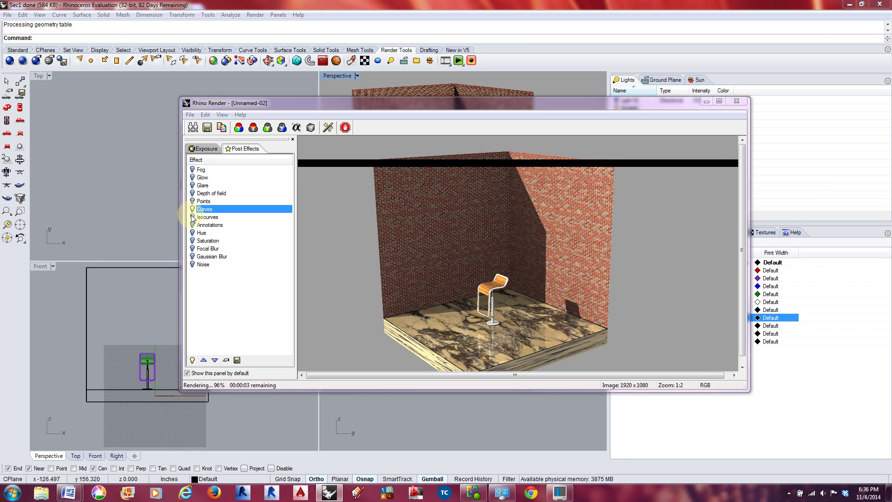
click(191, 175)
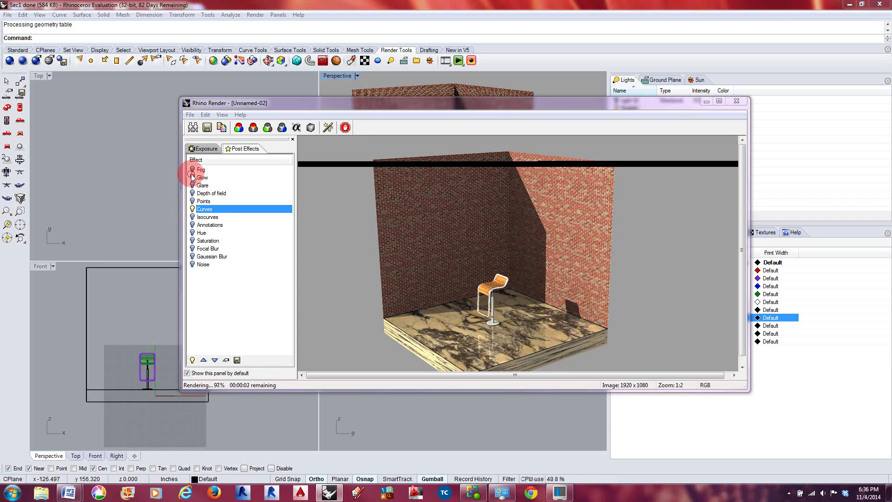
click(194, 176)
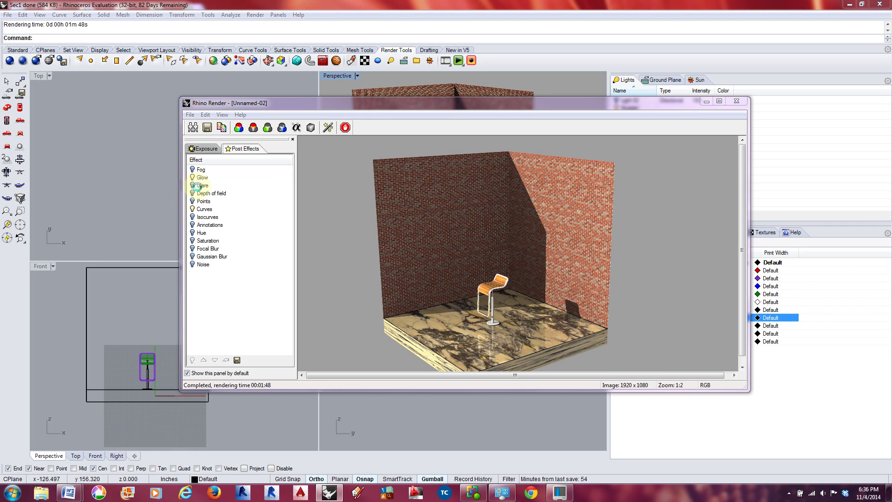
scroll(531, 294, up, 3)
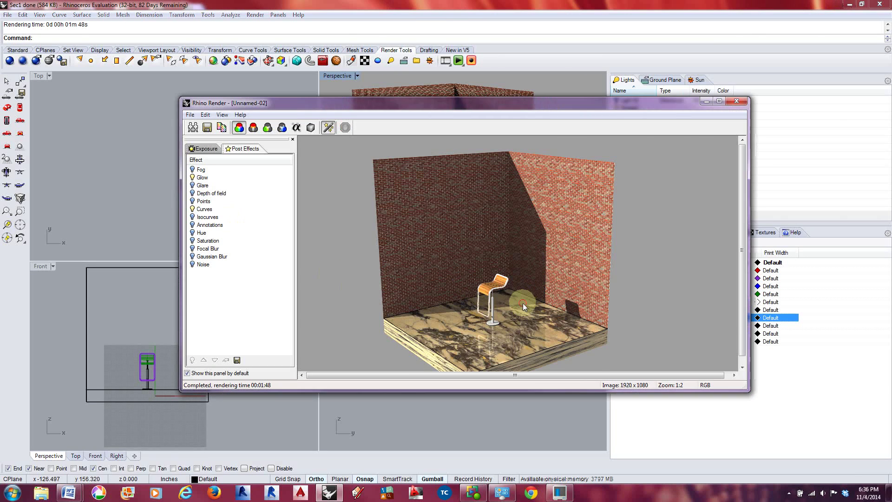
scroll(440, 222, down, 1)
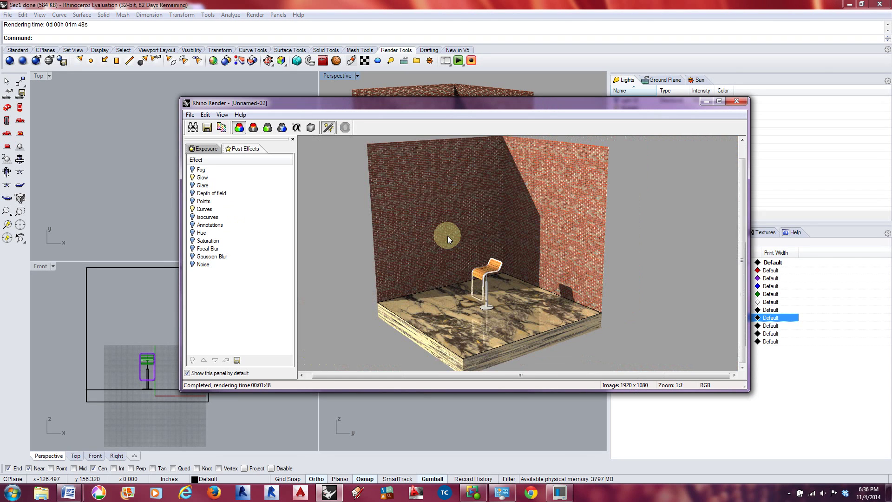
scroll(417, 231, down, 1)
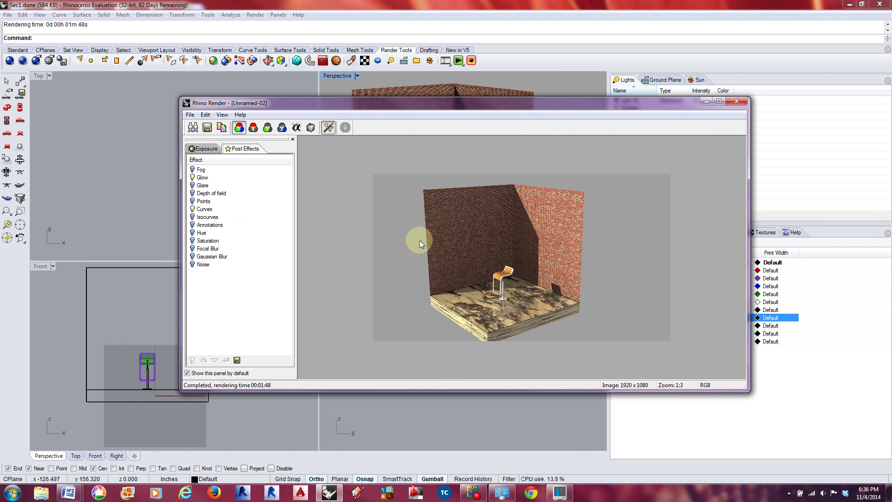
- Inspect the rendering's red, green, blue, alpha and distance channels, hide the post effects panel, and return to RGB display
scroll(439, 244, up, 1)
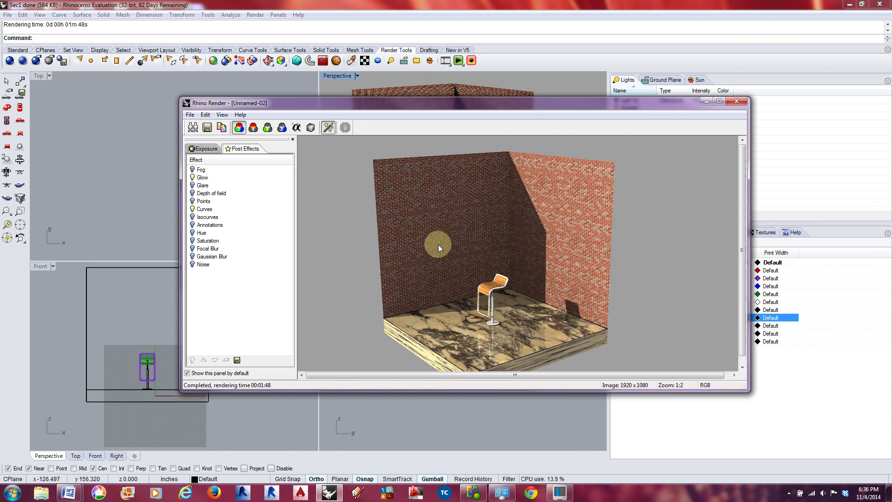
click(254, 128)
click(268, 127)
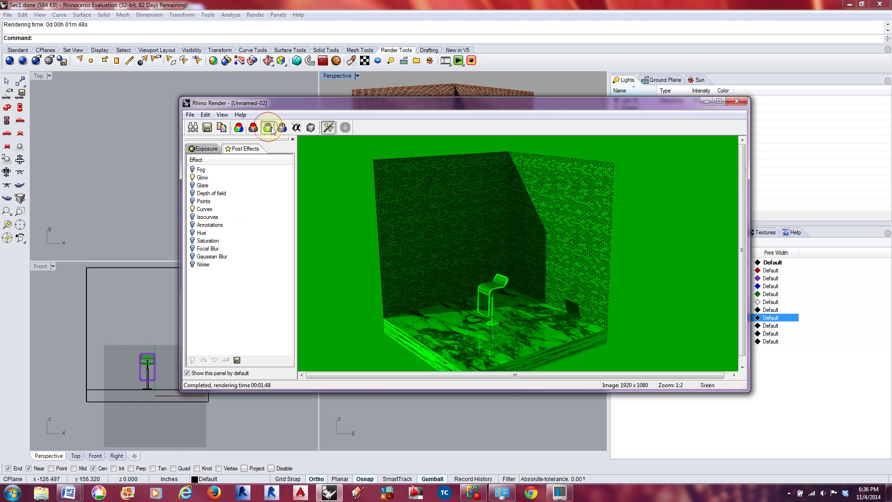
click(282, 127)
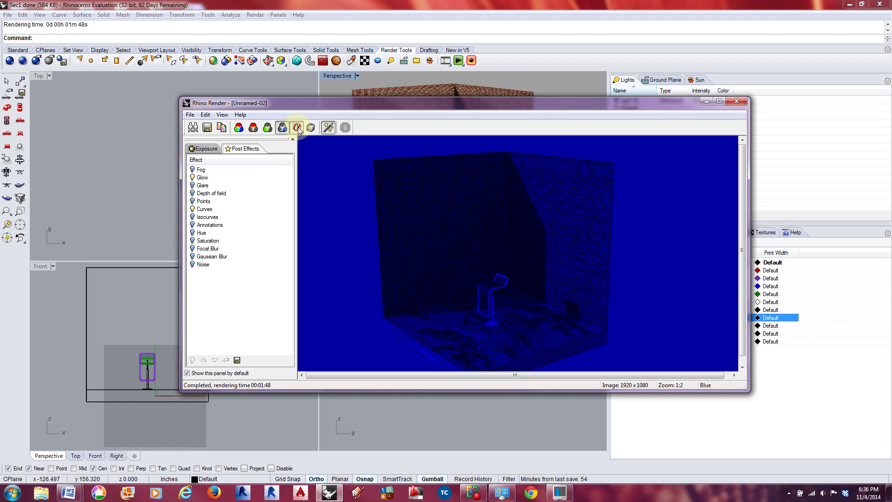
click(296, 128)
click(313, 130)
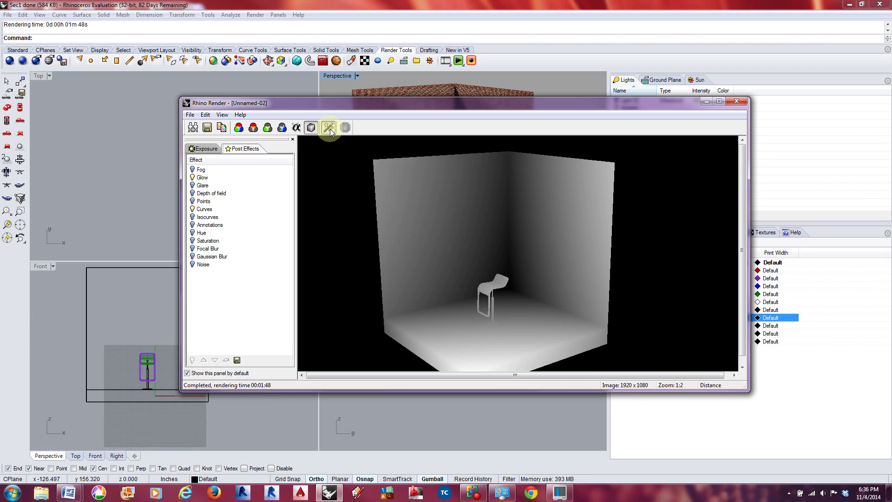
click(329, 131)
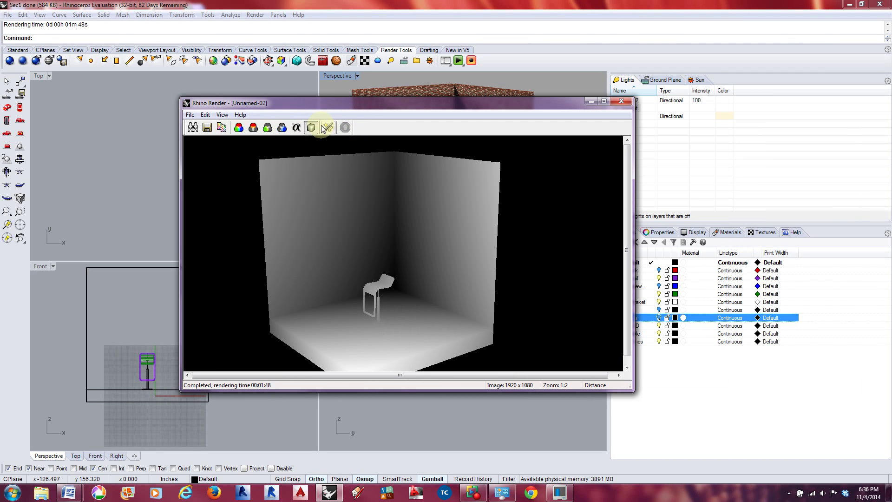
click(238, 127)
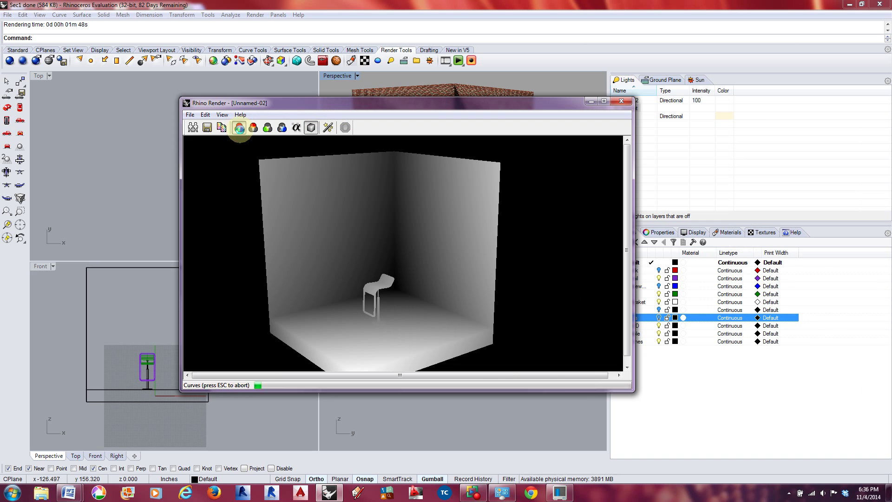
- Check the save options for the rendered image without saving, and clone the render window to place both side by side
click(205, 127)
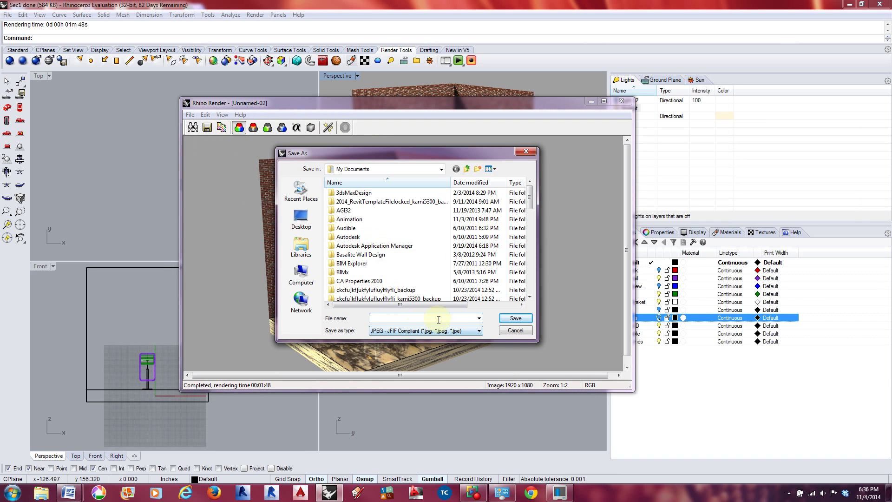
click(516, 331)
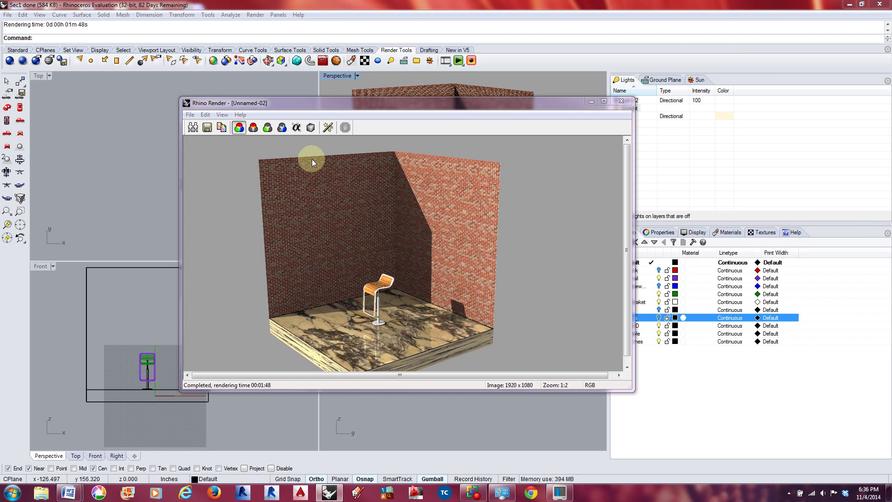
click(191, 115)
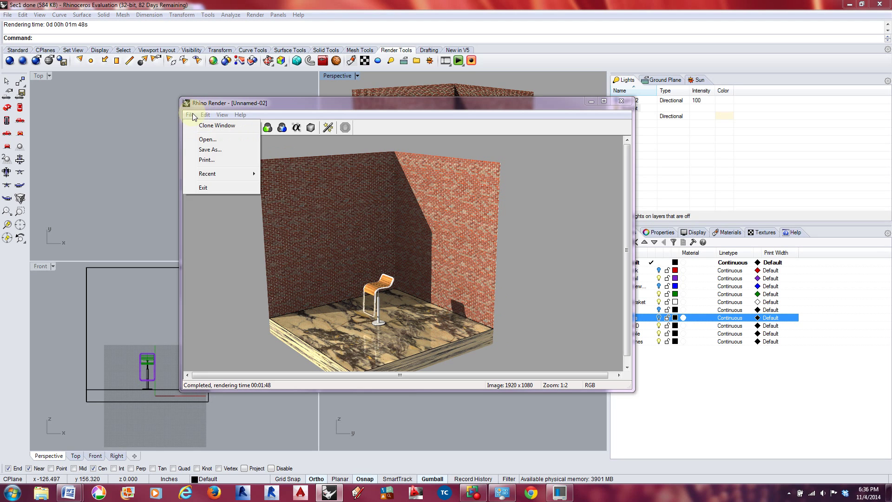
click(202, 127)
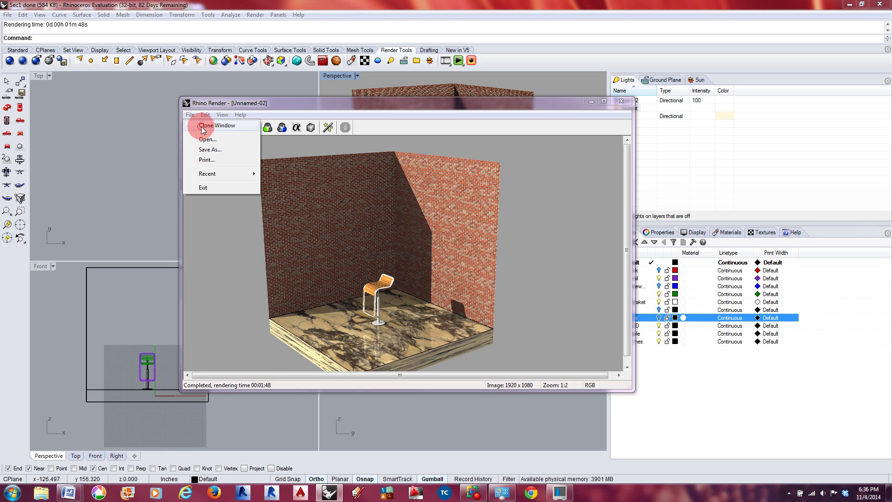
click(313, 111)
drag(313, 112, 585, 138)
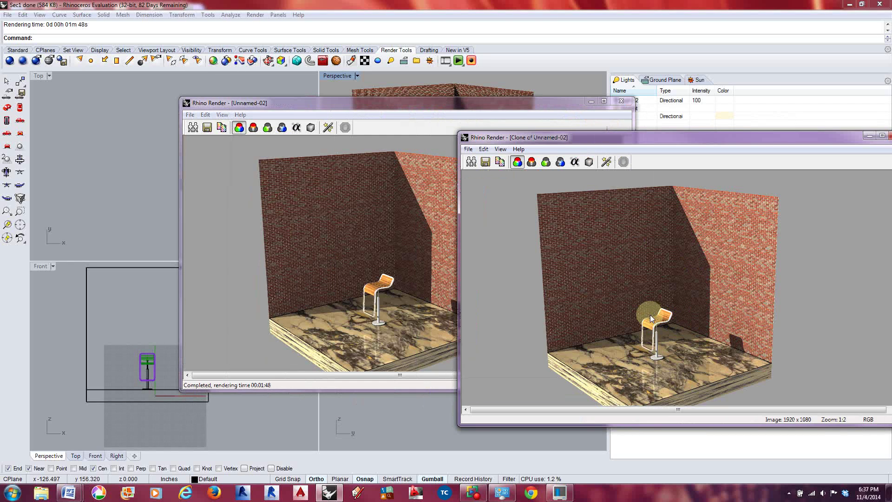
click(280, 177)
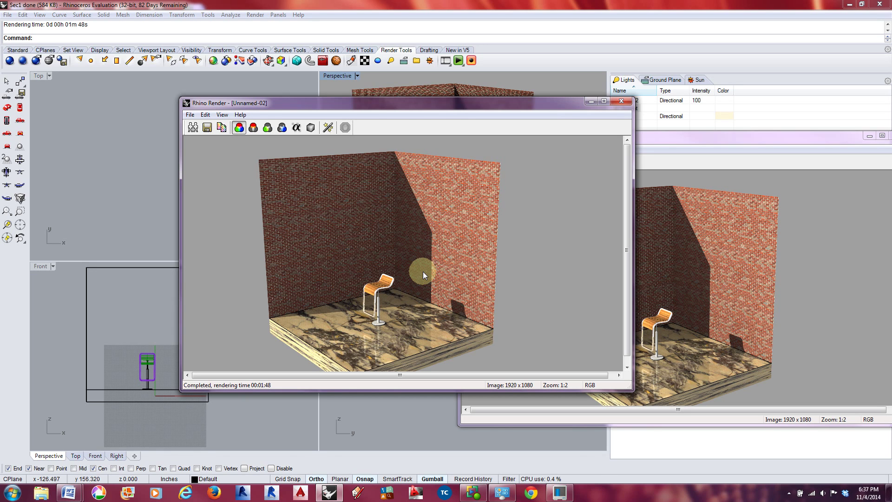
- Try render resolutions of 2560 x 1920 and 3200 x 2400 at 300 DPI, and leave the document properties without applying them
click(37, 65)
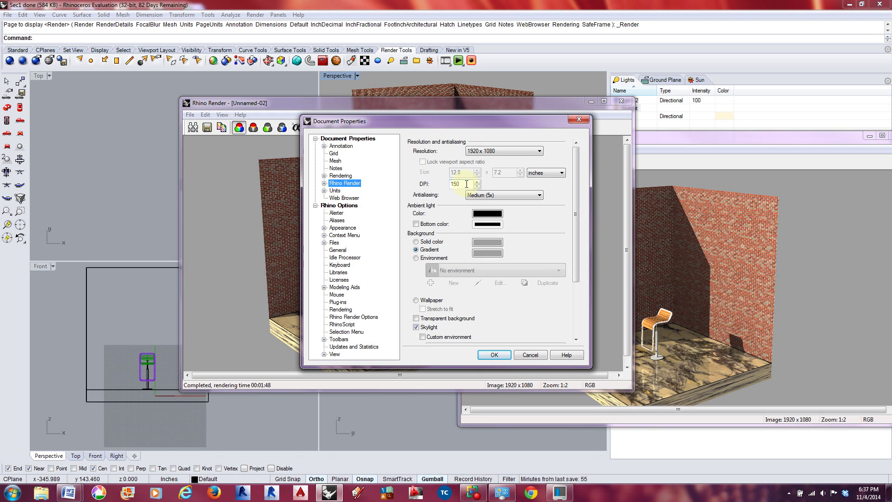
click(483, 151)
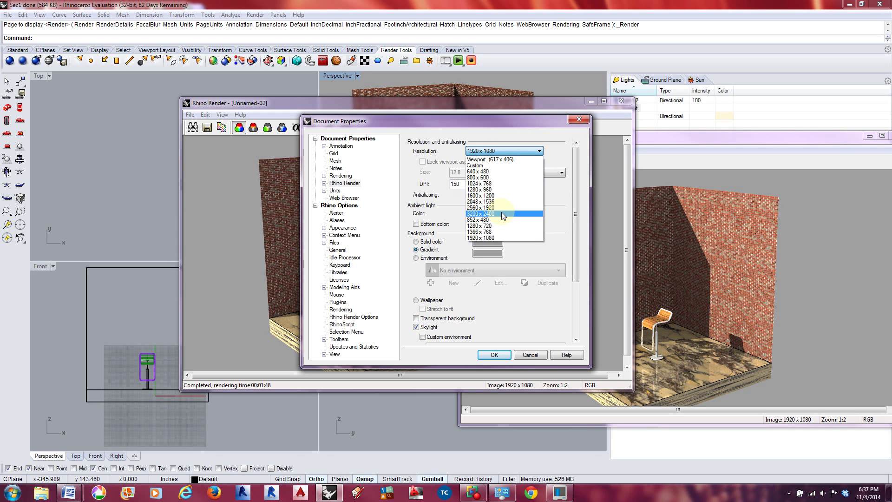
click(501, 207)
double_click(465, 183)
text(300)
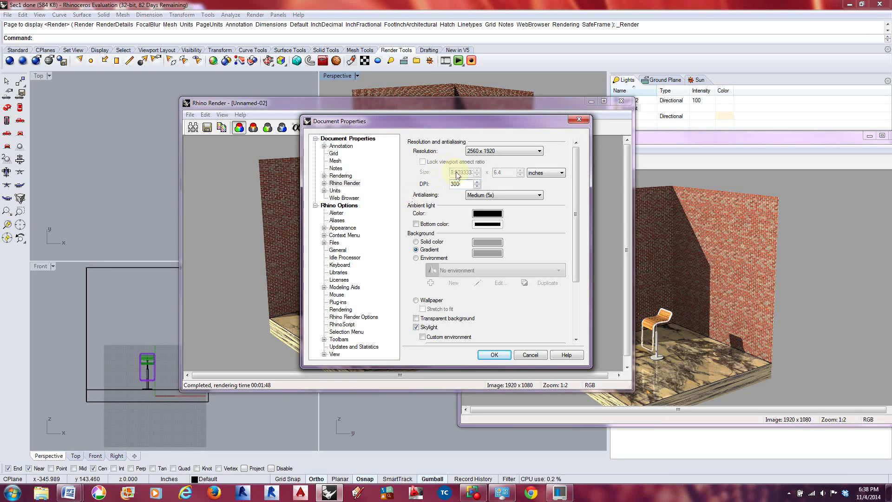
click(535, 173)
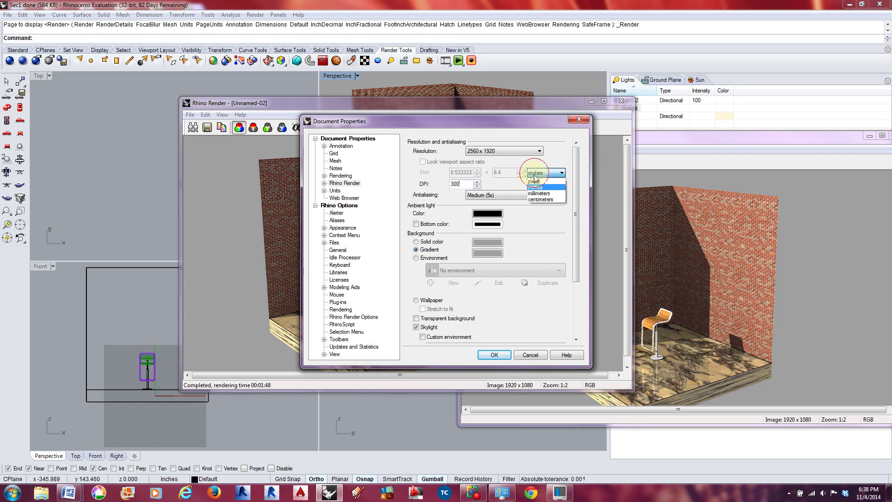
click(537, 177)
click(503, 151)
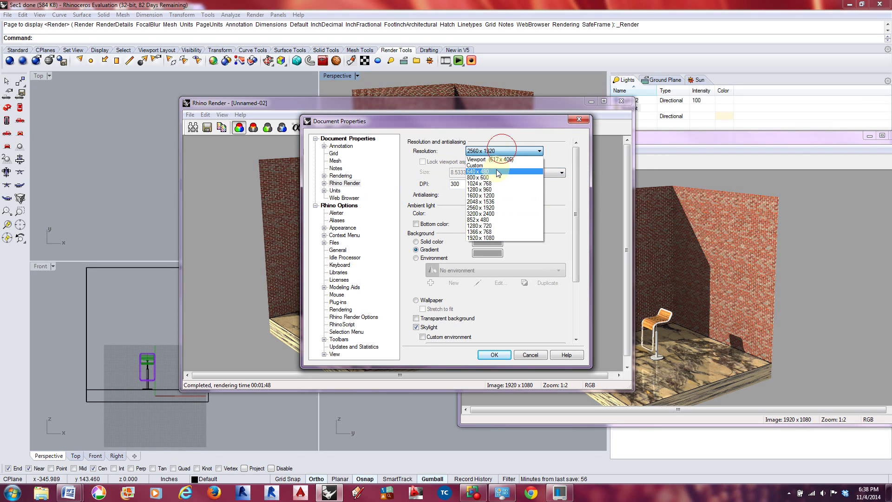
click(498, 213)
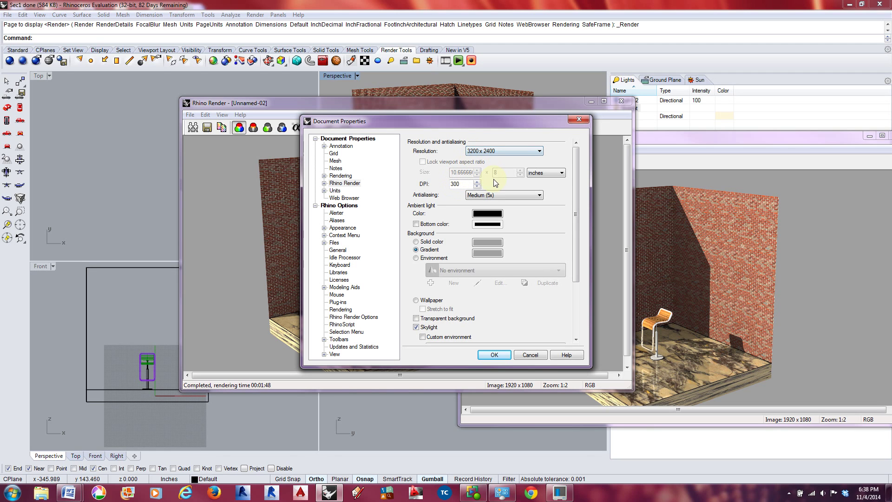
click(531, 355)
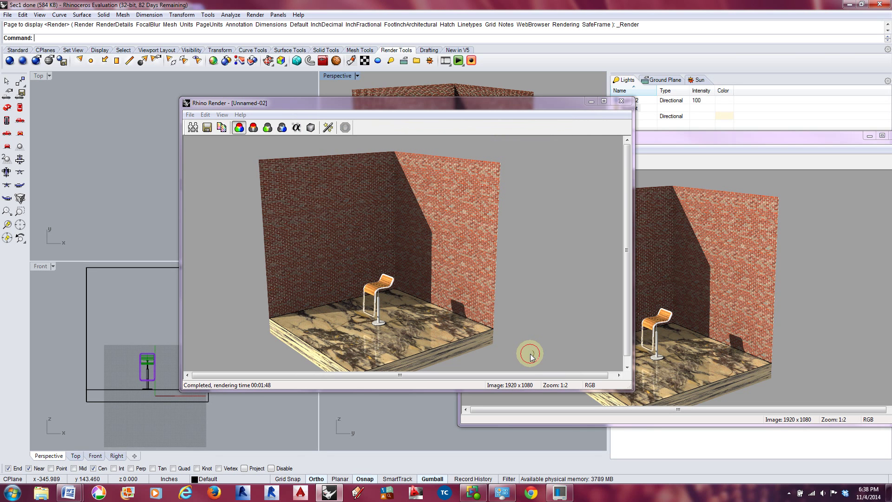
- Close the original render window and its clone to return to the model viewports
click(618, 100)
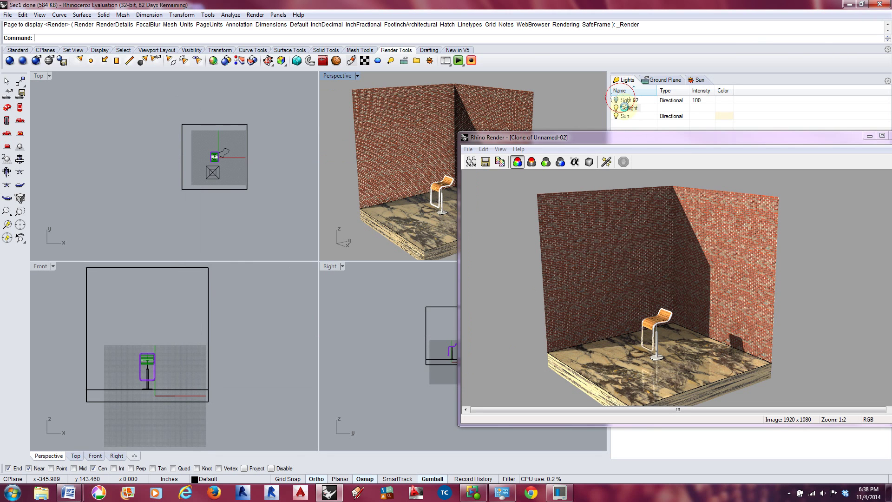
drag(835, 135, 610, 118)
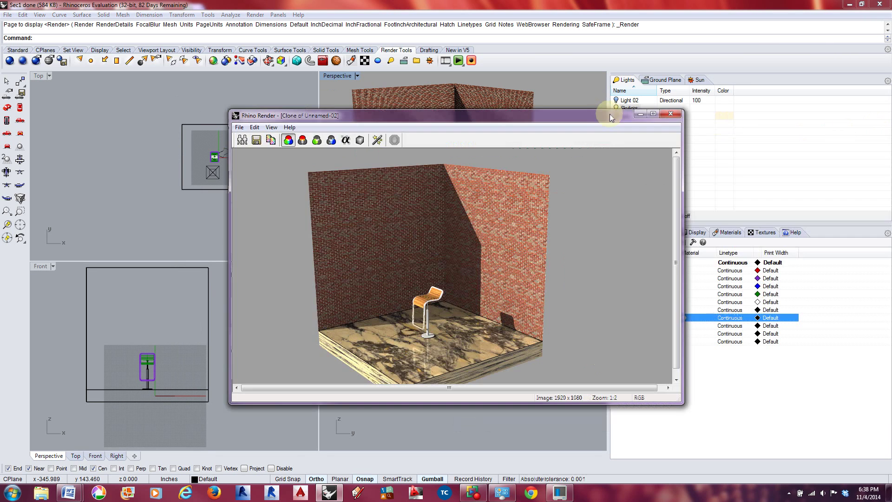
click(670, 114)
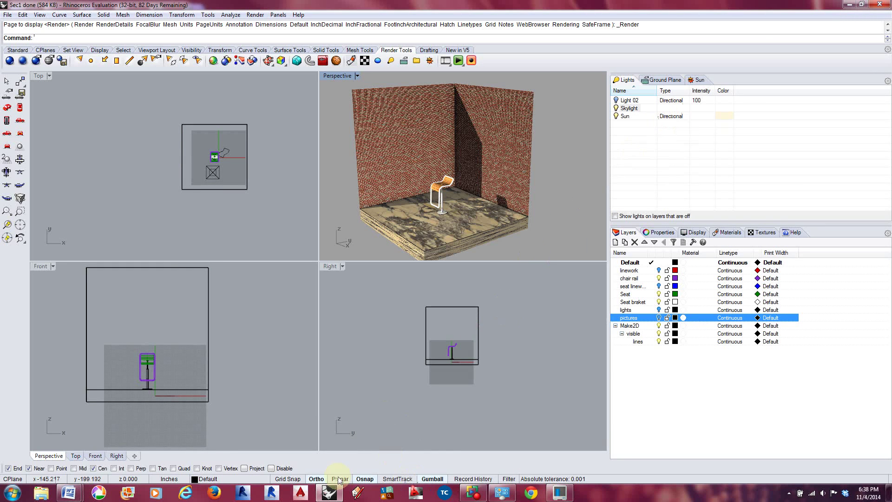